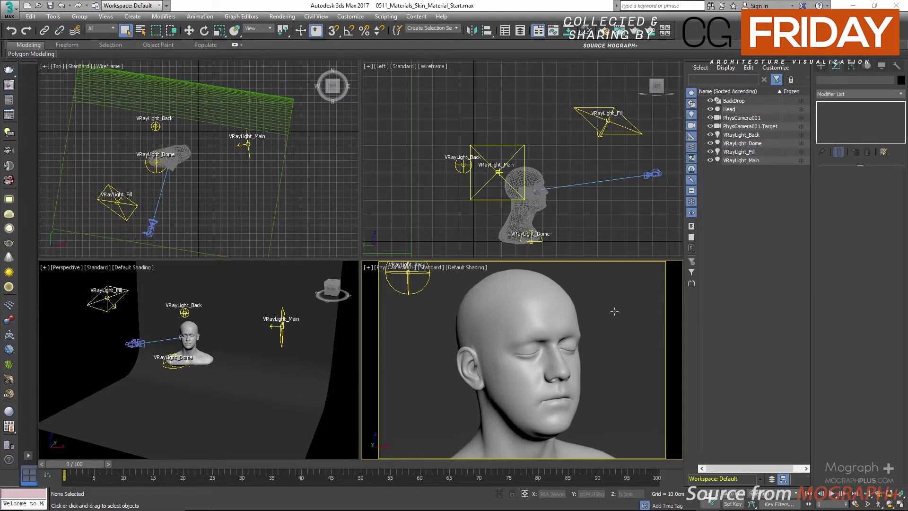
Examine the scene setup: the head model, the fill light, the backdrop and the overall camera and light layout
left_click(547, 306)
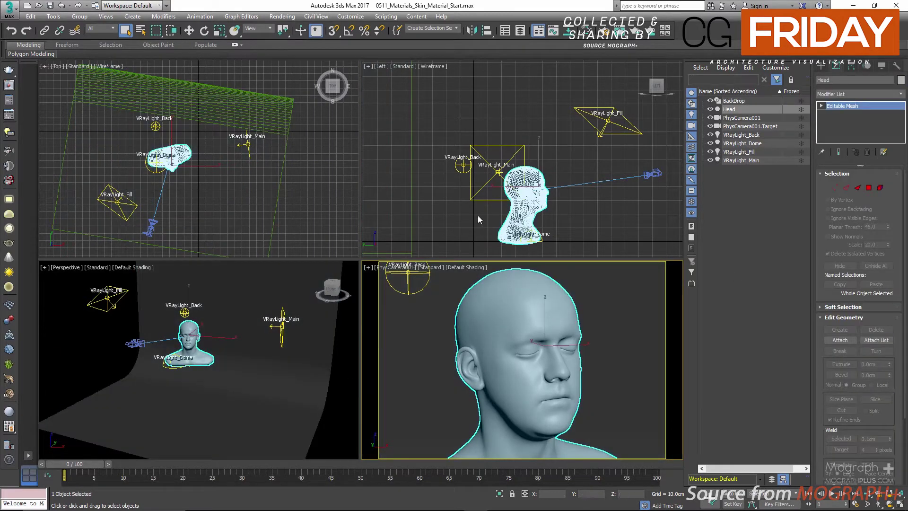
middle_click_drag(483, 224, 482, 154)
scroll(481, 155, "up", 2)
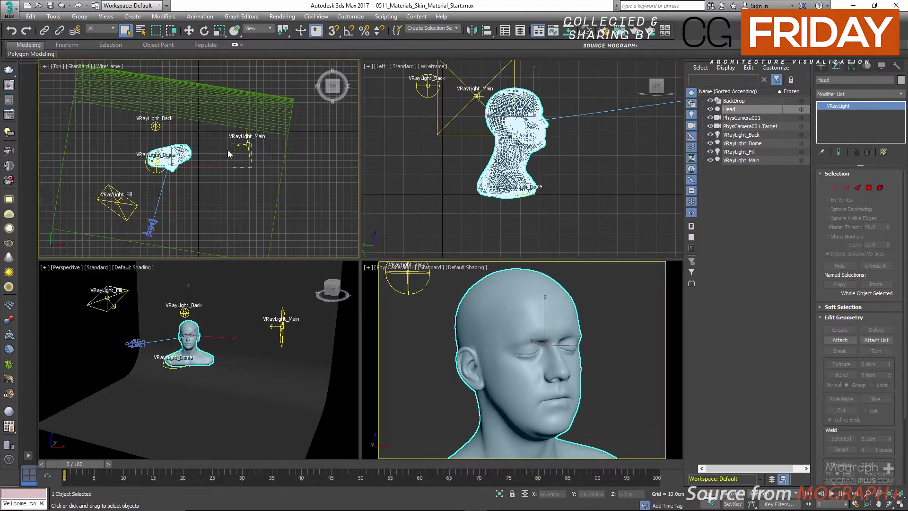
left_click(118, 201)
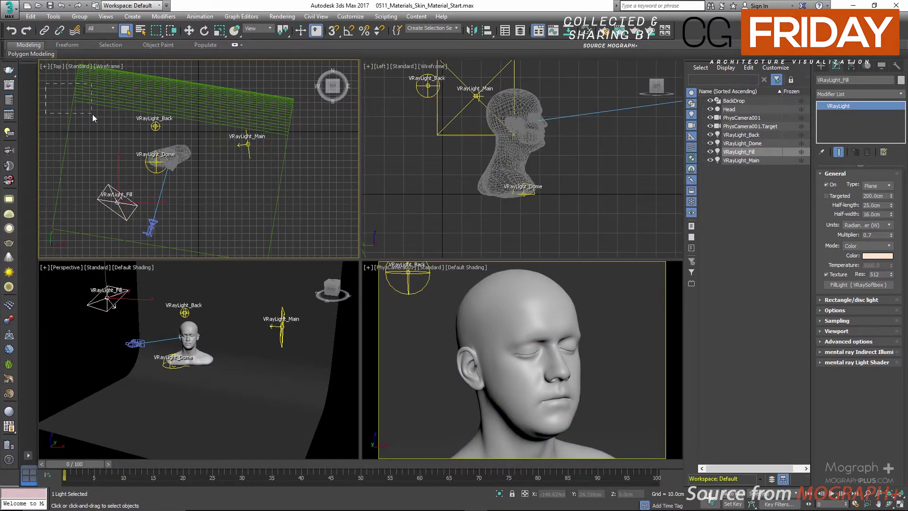
left_click(97, 158)
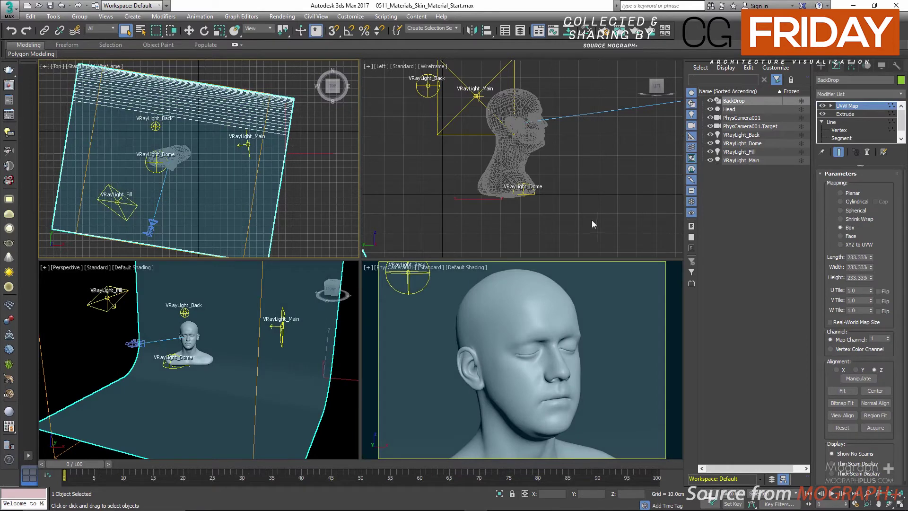
left_click(747, 261)
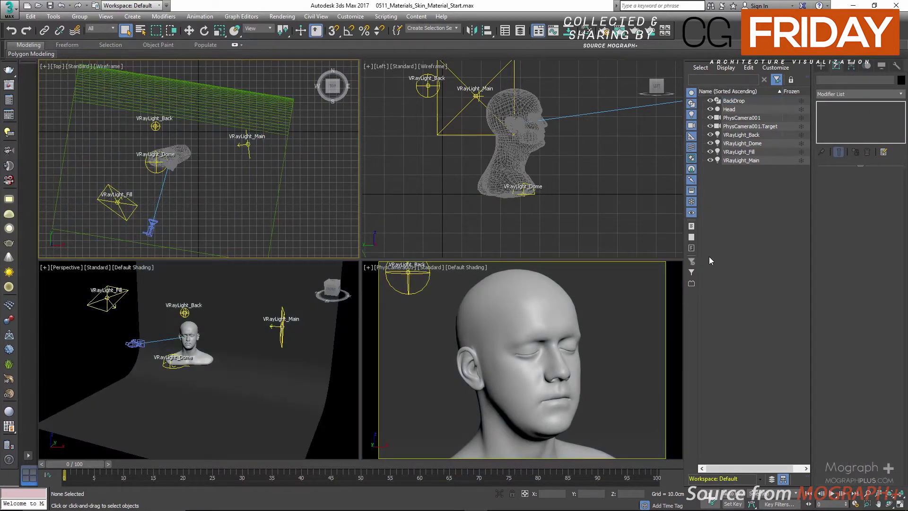
left_click(135, 327)
middle_click_drag(136, 328, 167, 336, "alt")
left_click(423, 352)
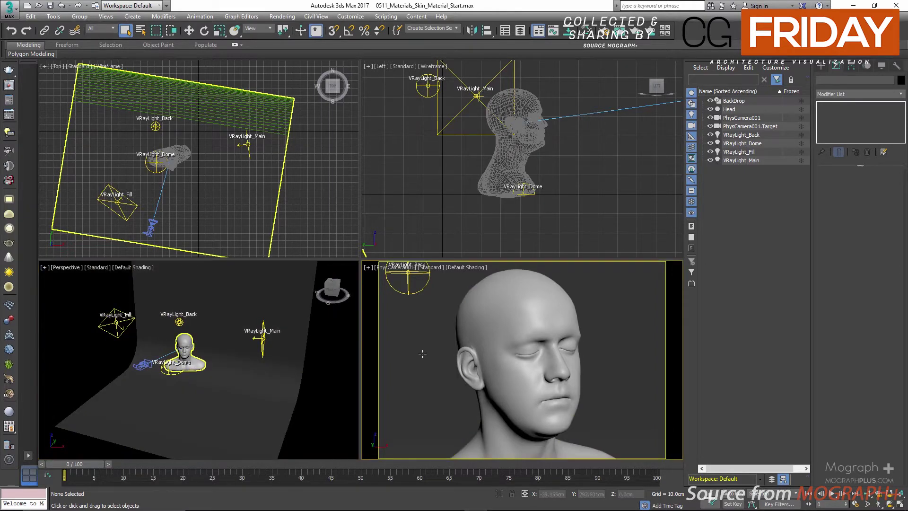
Create a VRaySkinMtl material in the Slate Material Editor and assign it to the Head object
key("m")
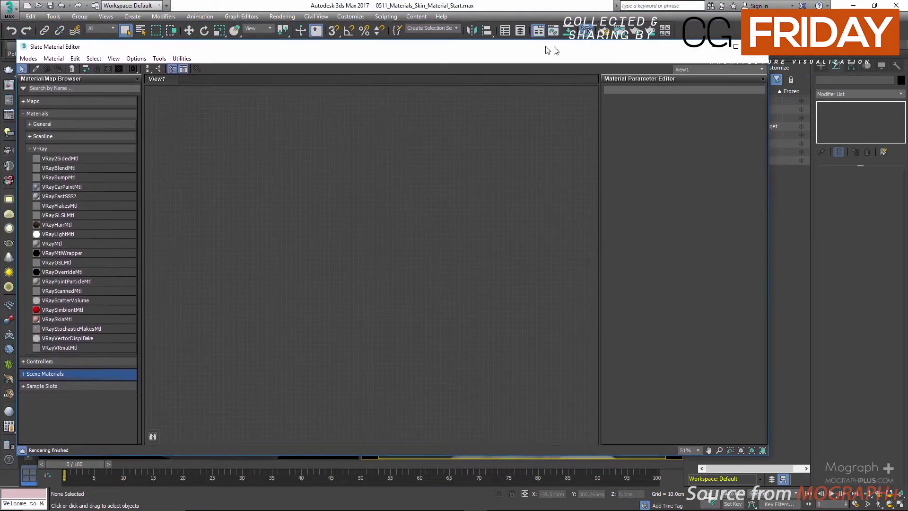
left_click(722, 110)
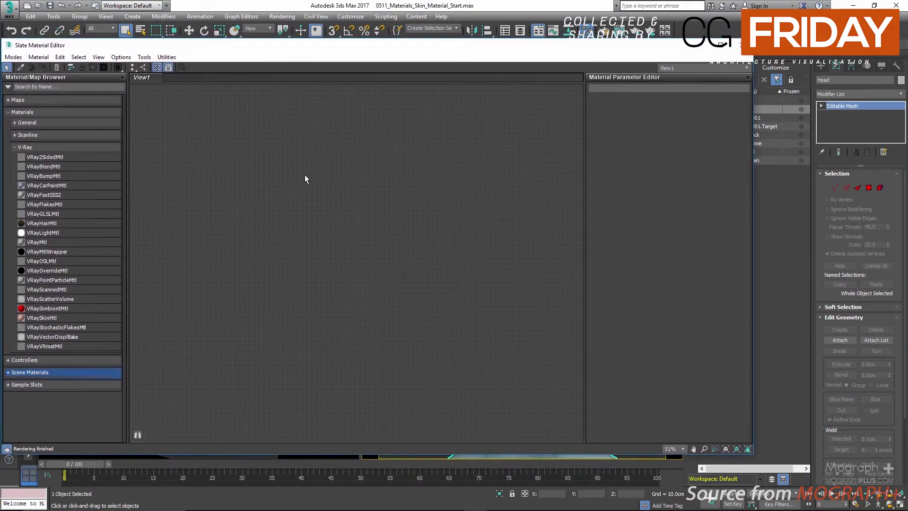
left_click_drag(39, 320, 458, 169)
scroll(353, 184, "up", 3)
right_click(458, 169)
left_click(473, 185)
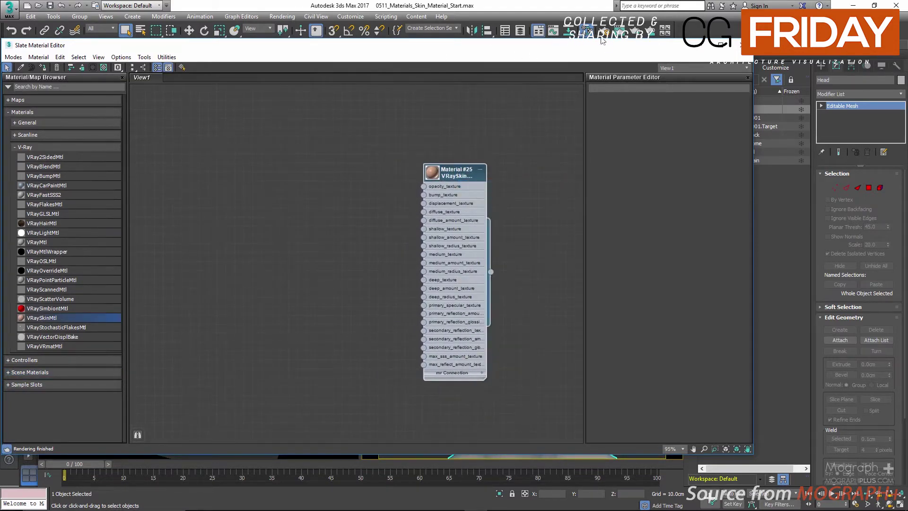
Position the material editor beside the camera view, enlarge the skin material's node preview and display its parameters
left_click_drag(590, 52, 306, 63)
left_click_drag(95, 180, 154, 141)
left_click(158, 175)
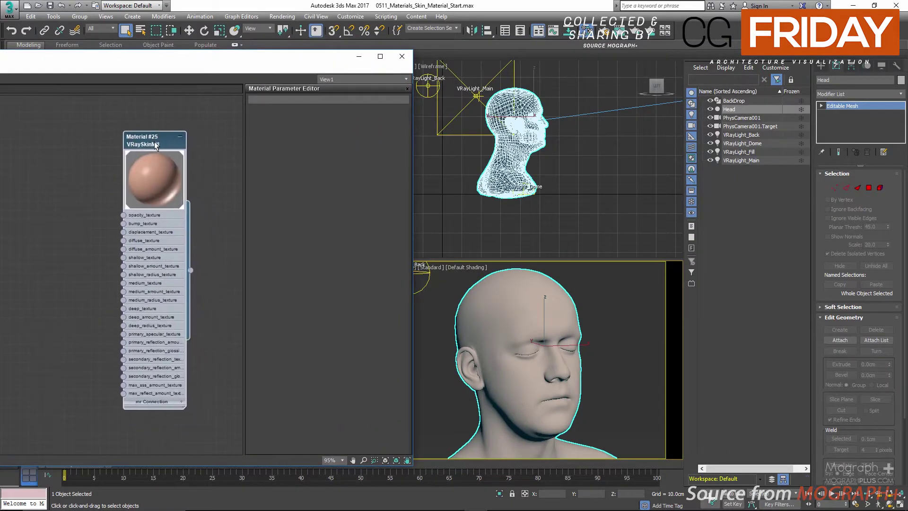
double_click(154, 141)
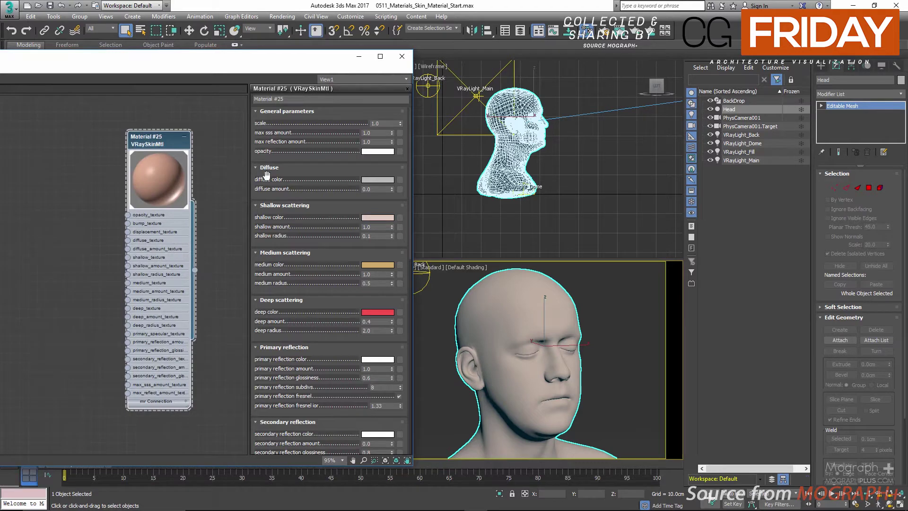
Examine the skin material's general, diffuse, shallow, medium and deep scattering, and reflection parameters
left_click_drag(293, 253, 290, 284)
left_click_drag(341, 174, 336, 164)
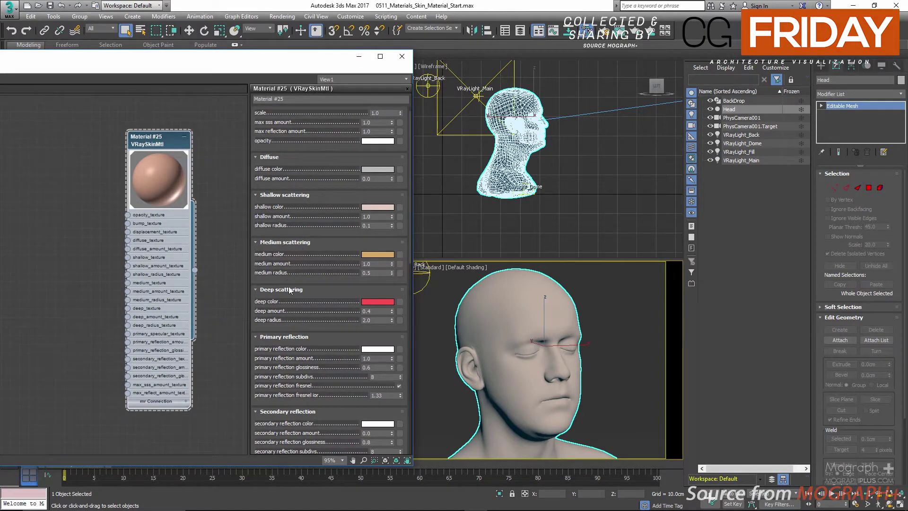
left_click_drag(280, 294, 289, 216)
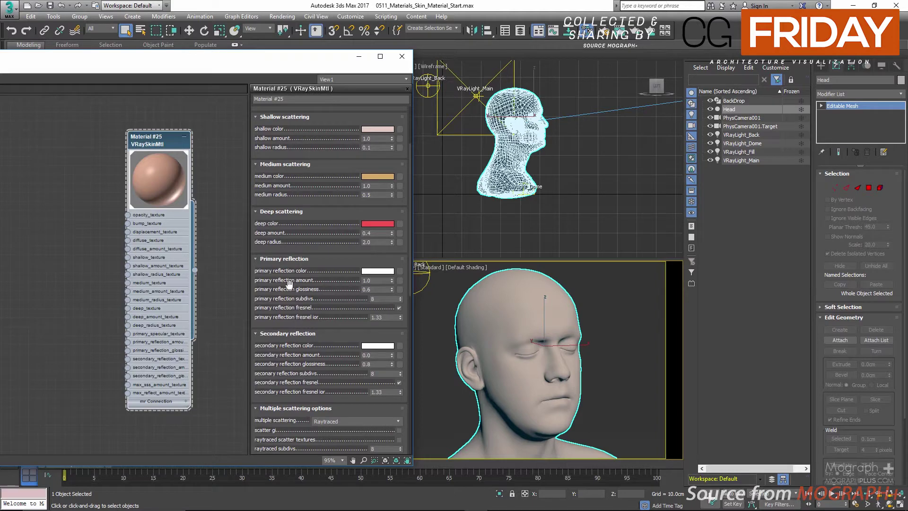
left_click_drag(303, 211, 310, 319)
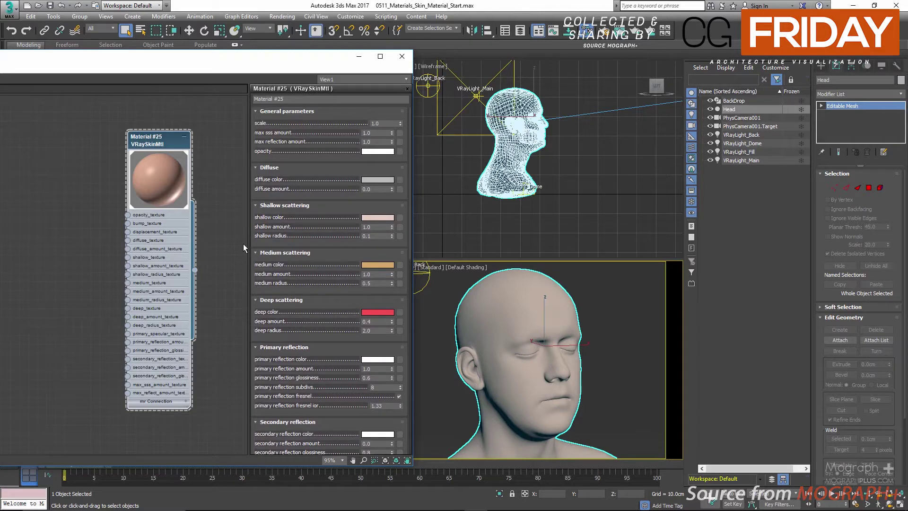
left_click_drag(268, 258, 294, 250)
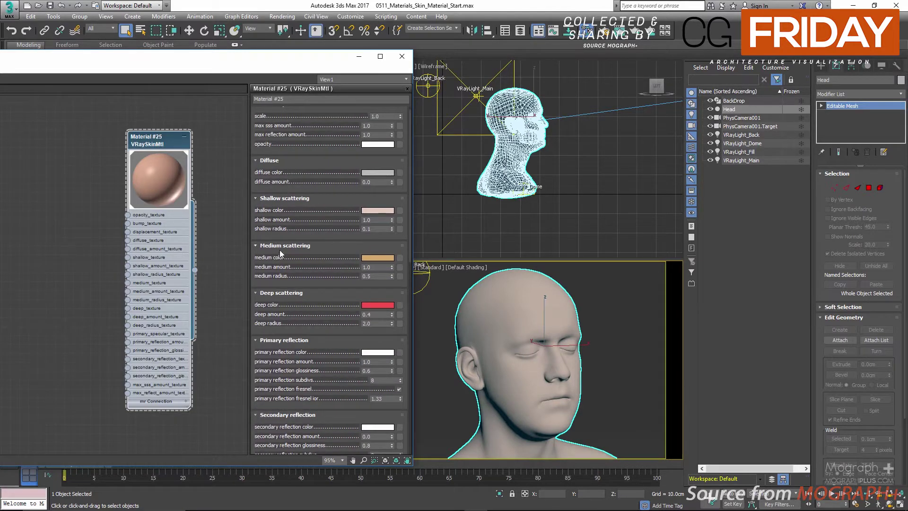
scroll(279, 249, "down", 5)
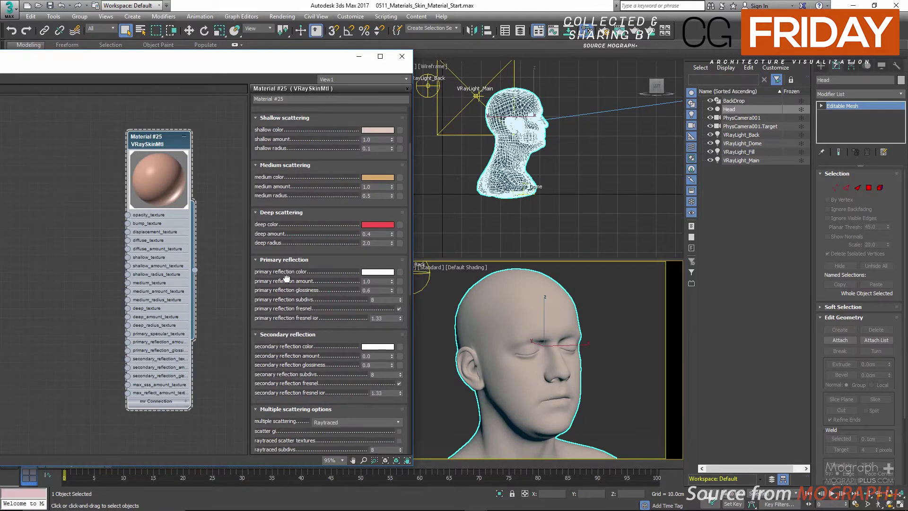
scroll(287, 277, "up", 5)
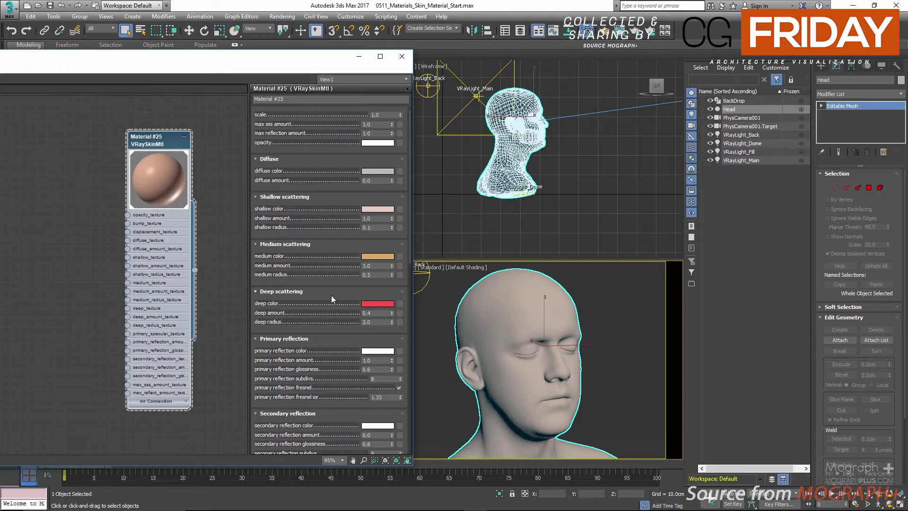
scroll(332, 297, "down", 2)
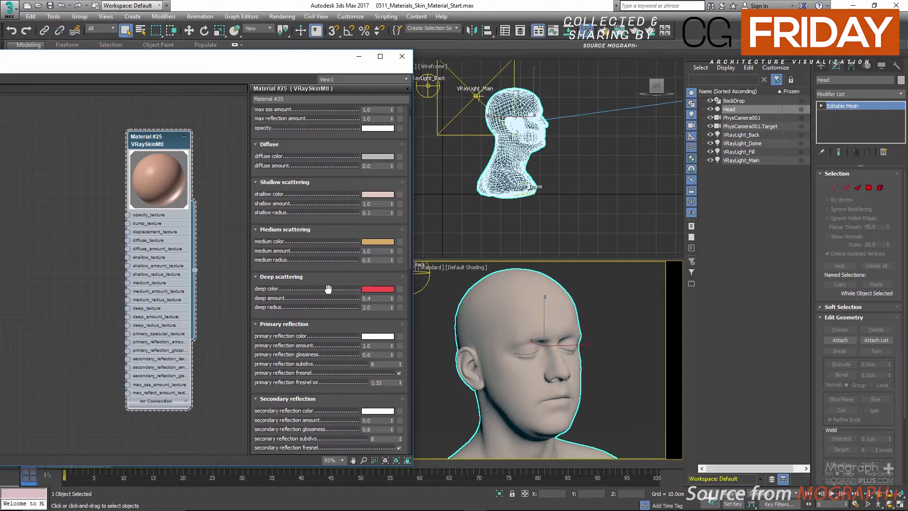
Inspect the deep scattering color without changing it, and review the shallow, medium and deep radius values
left_click(369, 289)
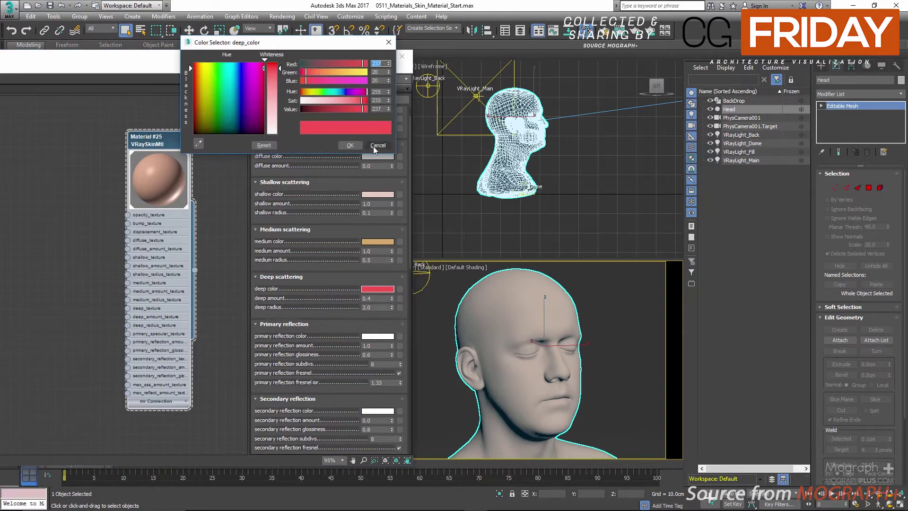
left_click(374, 145)
left_click_drag(329, 289, 329, 324)
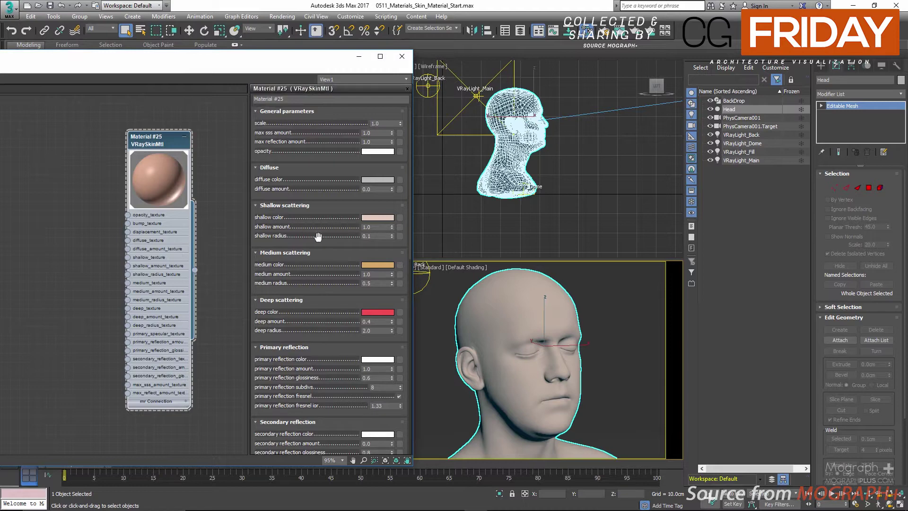
left_click(364, 236)
left_click(383, 236)
left_click(366, 283)
left_click(378, 331)
left_click(321, 317)
left_click(366, 330)
left_click(321, 326)
Open the V-Ray frame buffer beside the material parameters and load the history render labelled "Scale = 0"
left_click_drag(322, 64, 336, 116)
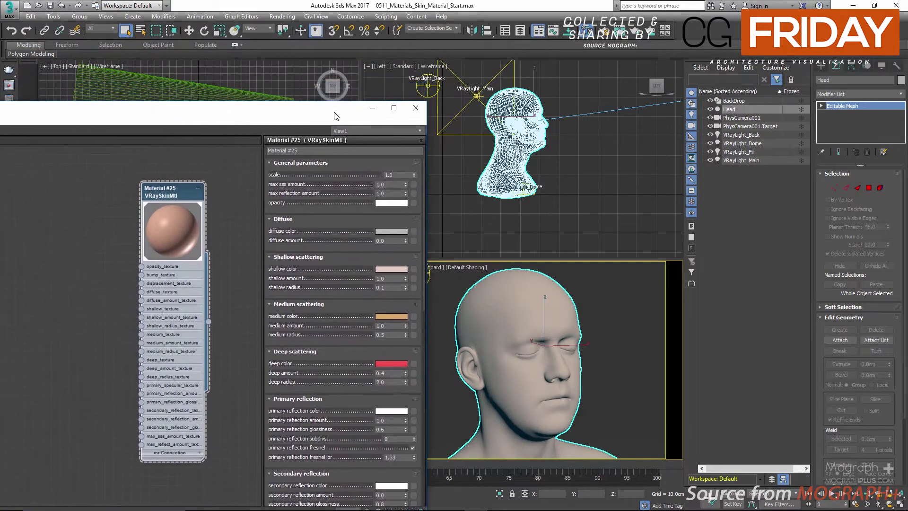
left_click(12, 85)
mouse_move(503, 117)
left_mouse_down()
mouse_move(537, 116)
mouse_move(518, 115)
left_mouse_up()
left_click_drag(308, 119, 257, 60)
scroll(448, 346, "down", 3)
scroll(447, 346, "down", 1)
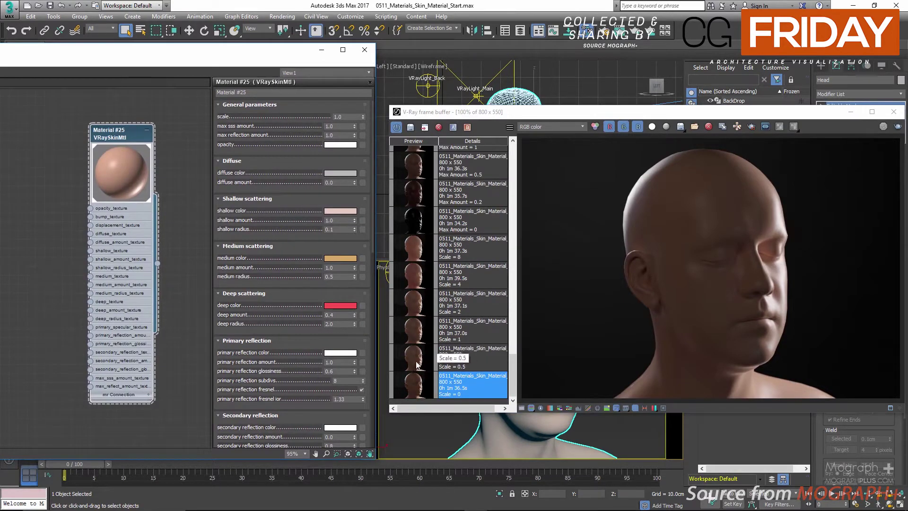
left_click(413, 381)
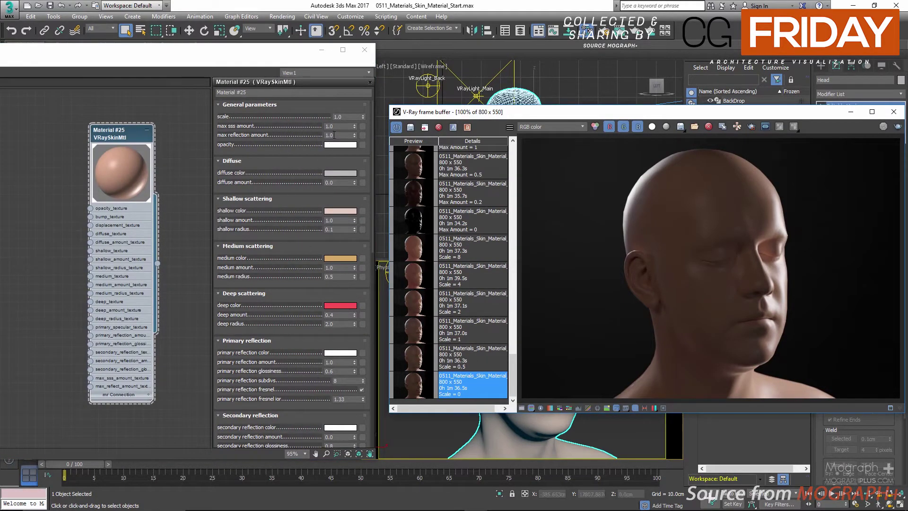
Set the skin material's scale to 0 and inspect the face closely in the loaded render
key("Return")
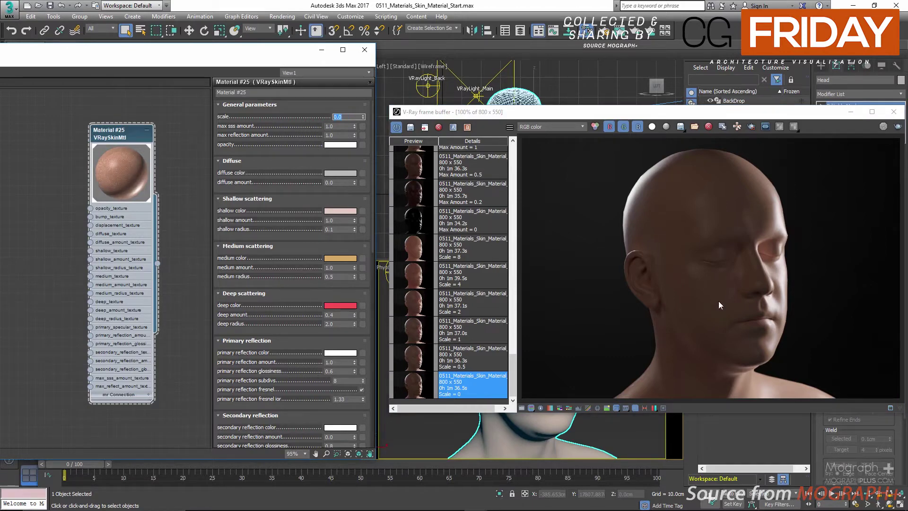
left_click(742, 303)
scroll(743, 303, "up", 1)
mouse_move(734, 295)
middle_mouse_down()
mouse_move(706, 293)
mouse_move(739, 282)
middle_mouse_up()
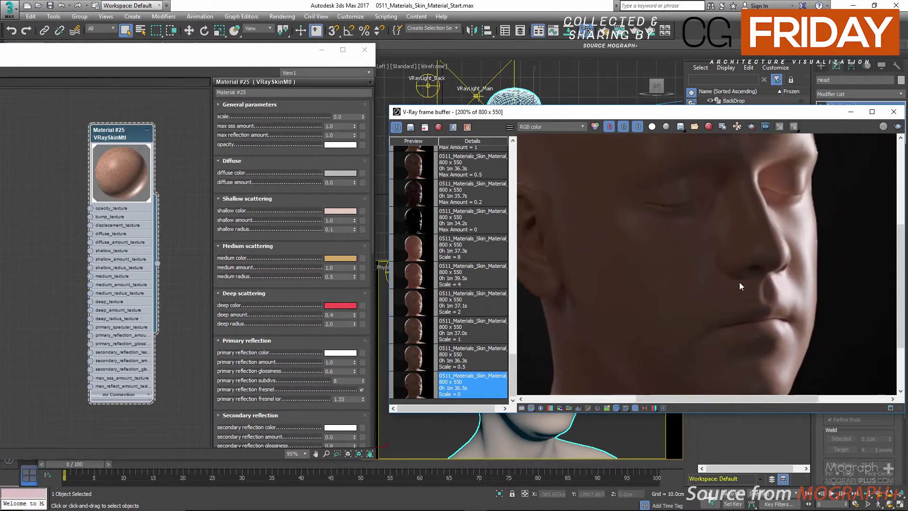
scroll(706, 283, "down", 1)
Set the skin material's scale to 0.5 and compare the "Scale = 0.5" history render with "Scale = 0"
left_click(352, 117)
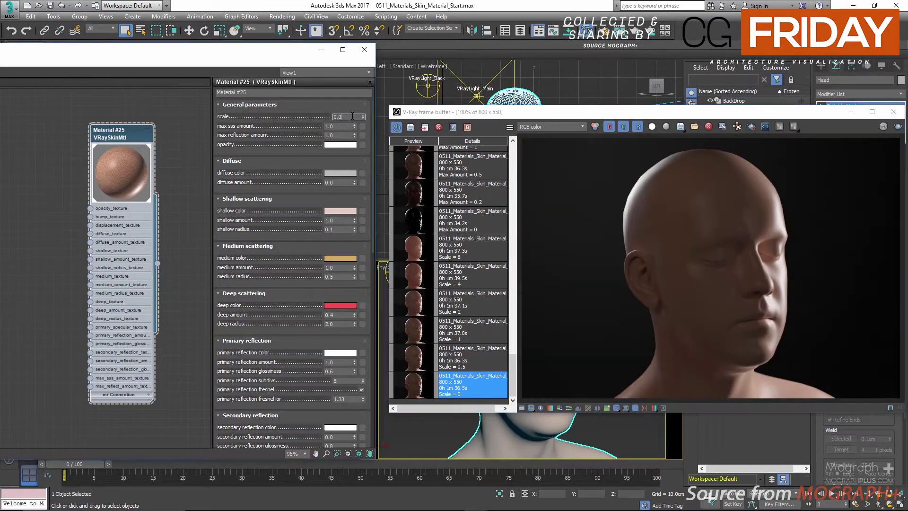
key("Return")
left_click(476, 354)
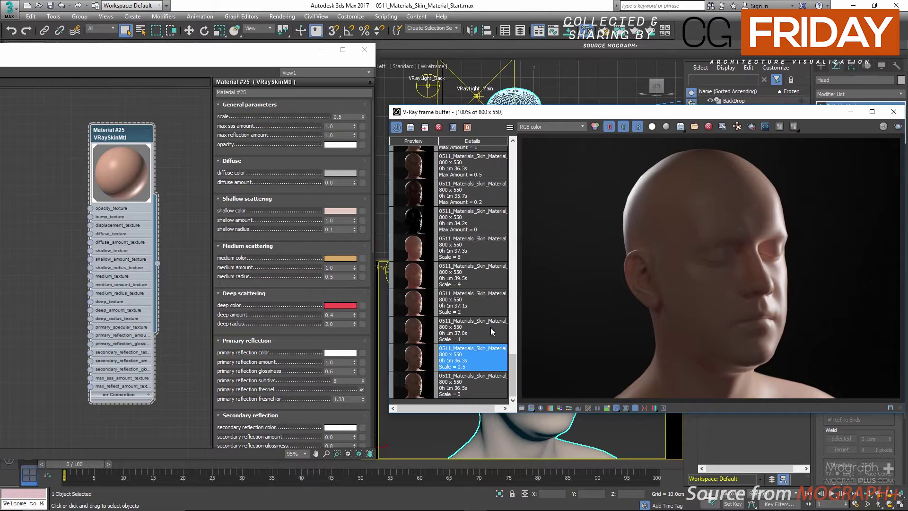
left_click(484, 390)
left_click(485, 365)
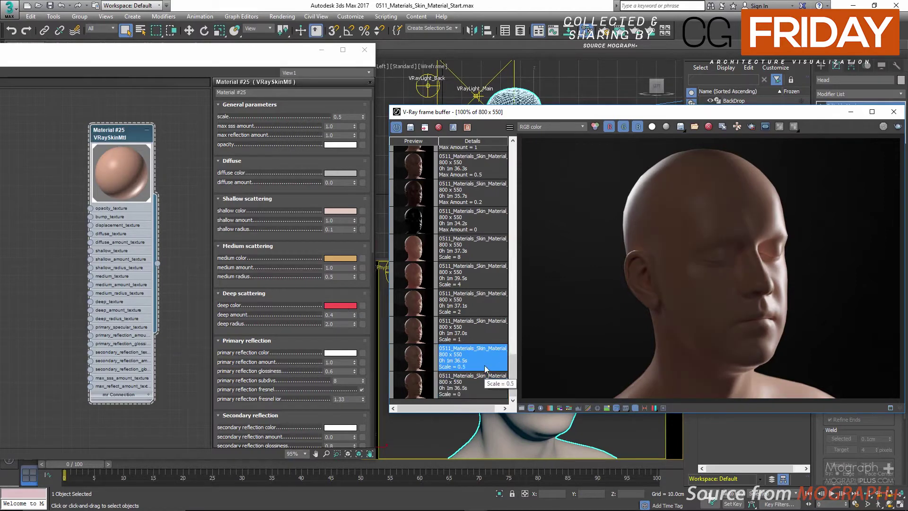
Set the skin material's scale to 1 and compare the "Scale = 1" history render with "Scale = 0.5"
double_click(351, 117)
type("1")
key("Return")
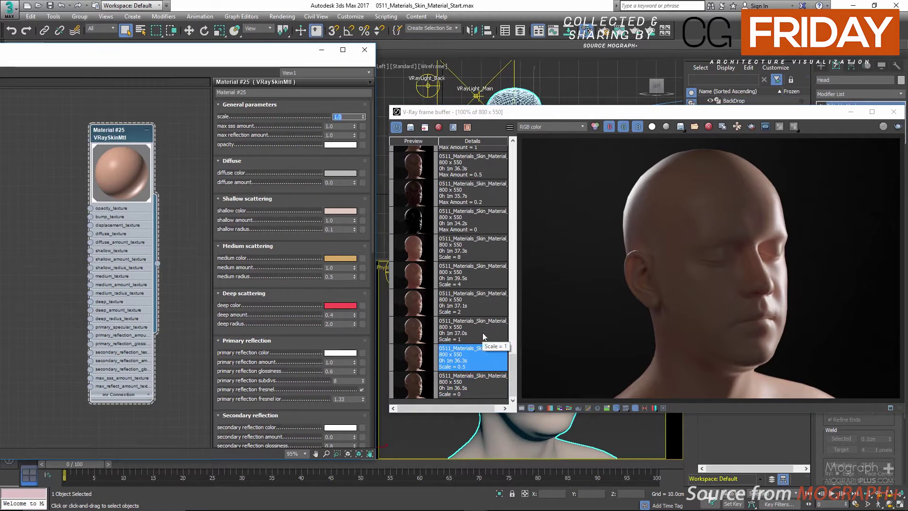
left_click(483, 333)
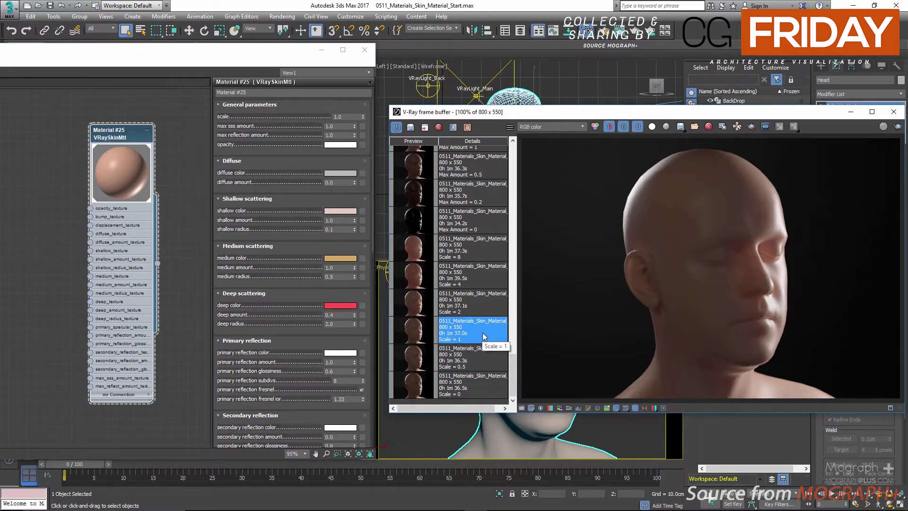
left_click(489, 355)
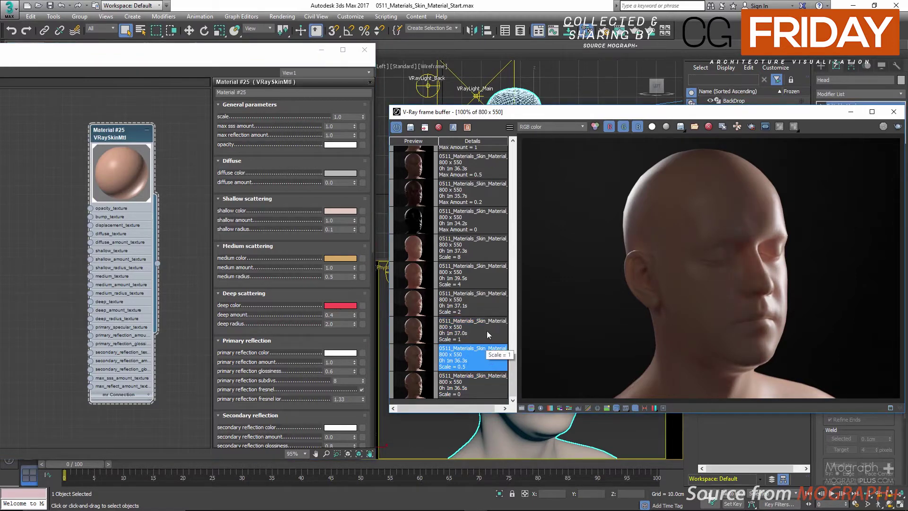
left_click(487, 332)
Set the skin material's scale to 2 and compare the "Scale = 2" history render with the 0, 0.5 and 1 renders
left_click(363, 115)
left_click(489, 307)
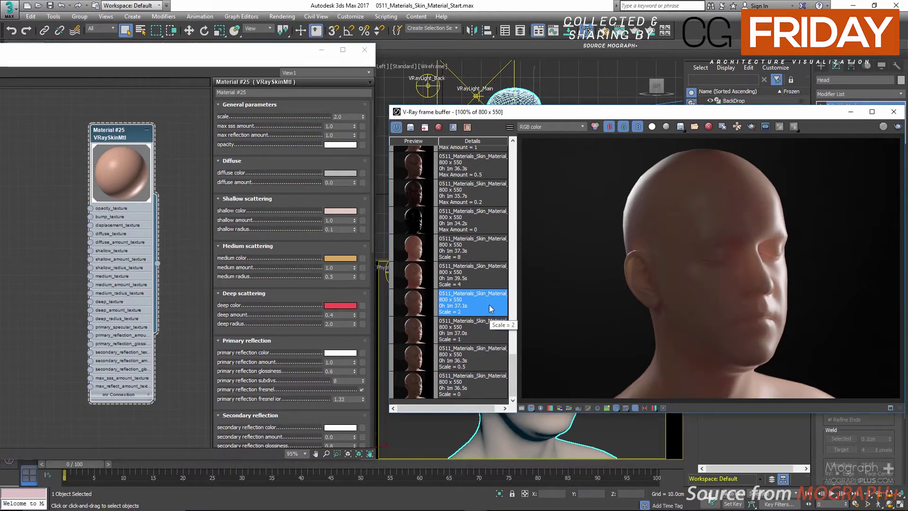
left_click(485, 381)
left_click(483, 360)
left_click(481, 332)
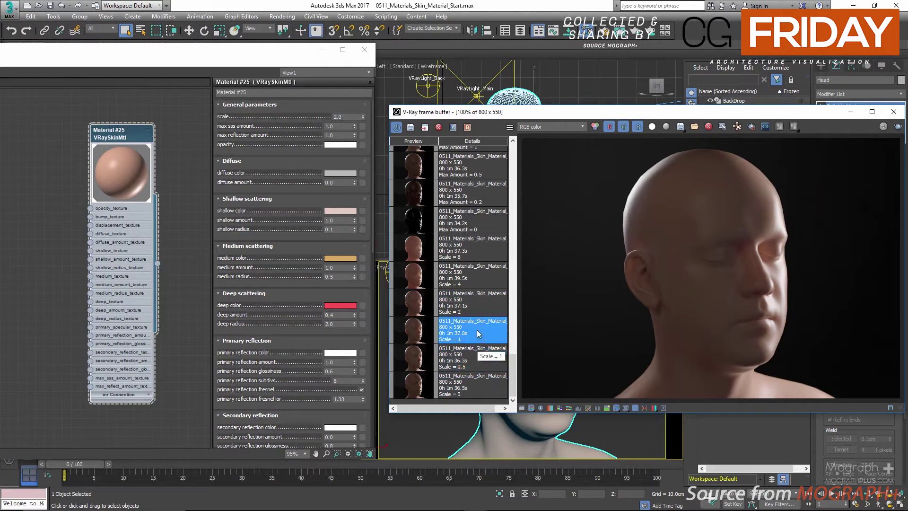
left_click(480, 299)
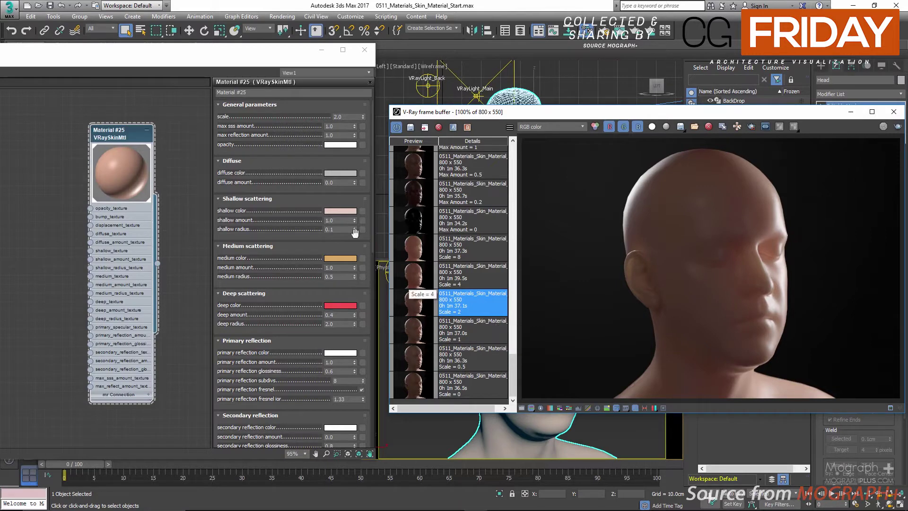
Set the skin material's scale to 4 and load the "Scale = 4" render from the history
double_click(337, 116)
type("4")
key("Return")
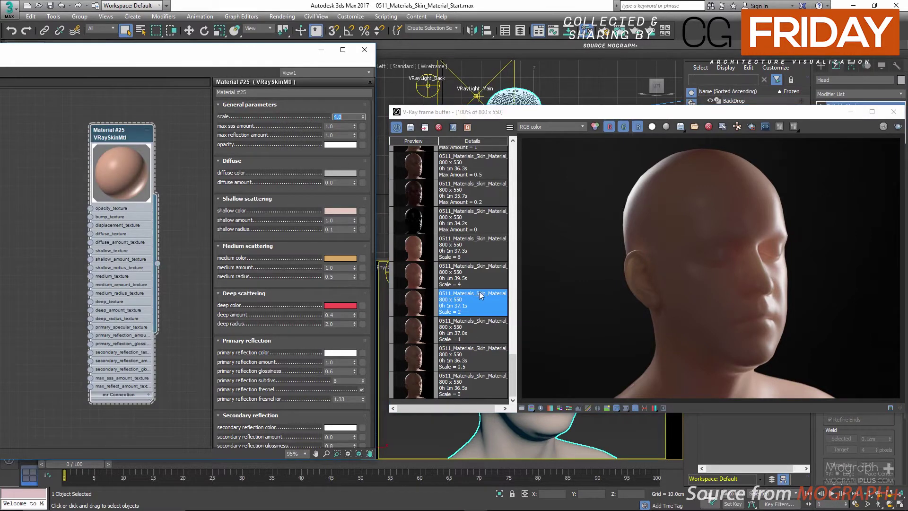
left_click(482, 284)
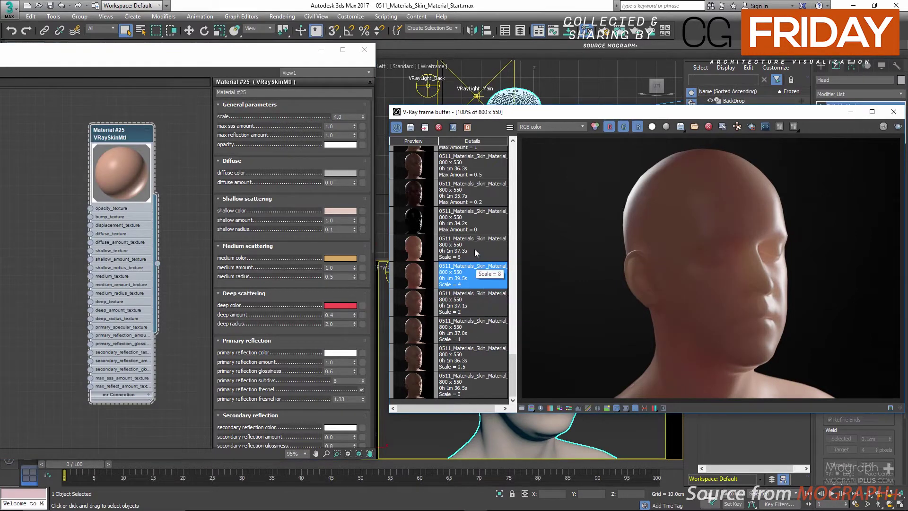
Load the "Scale = 8" history render and set the skin material's scale to 8
left_click(471, 249)
double_click(336, 116)
type("8")
key("Return")
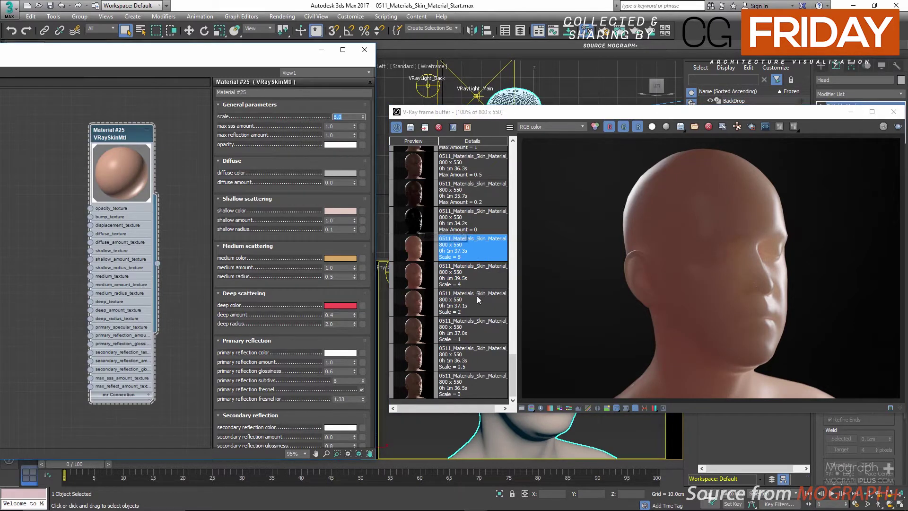
Compare the scale history renders in ascending order, from "Scale = 0" up to "Scale = 8"
left_click(472, 386)
left_click(473, 359)
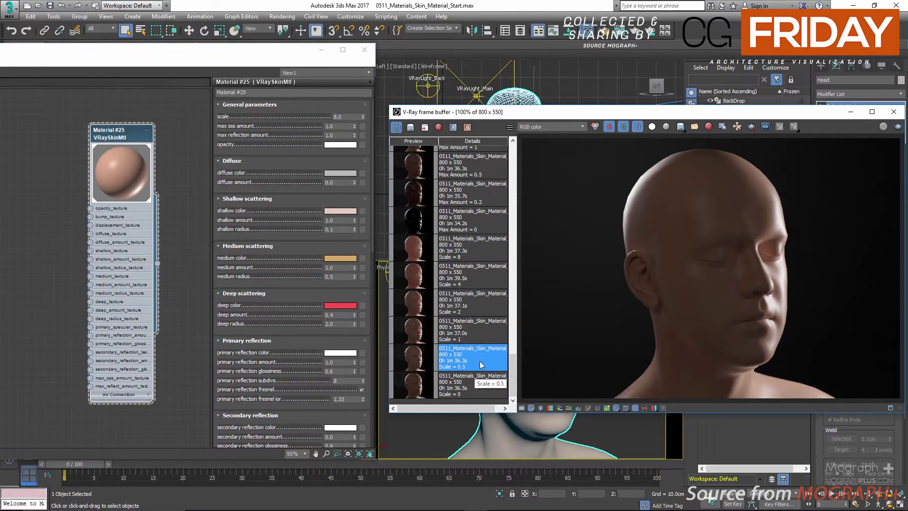
left_click(475, 331)
left_click(478, 305)
left_click(479, 277)
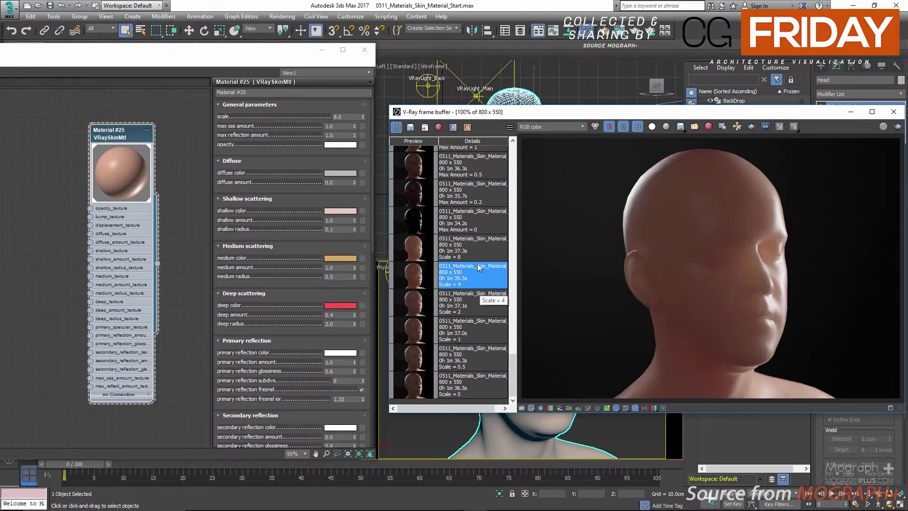
left_click(476, 249)
Set the skin material's scale to 1 and review the shallow, medium and deep scattering amounts
double_click(358, 115)
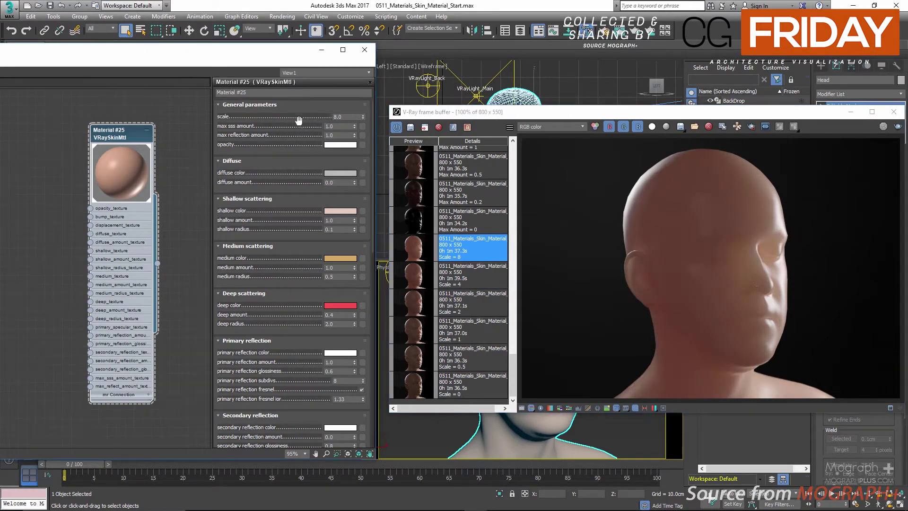
type("1")
key("Return")
left_click(349, 220)
left_click(338, 268)
left_click(341, 315)
Set the max SSS amount to 0, load the "Max Amount = 0" history render and review the primary reflection settings
left_click(344, 127)
type("0")
key("Return")
left_click(469, 226)
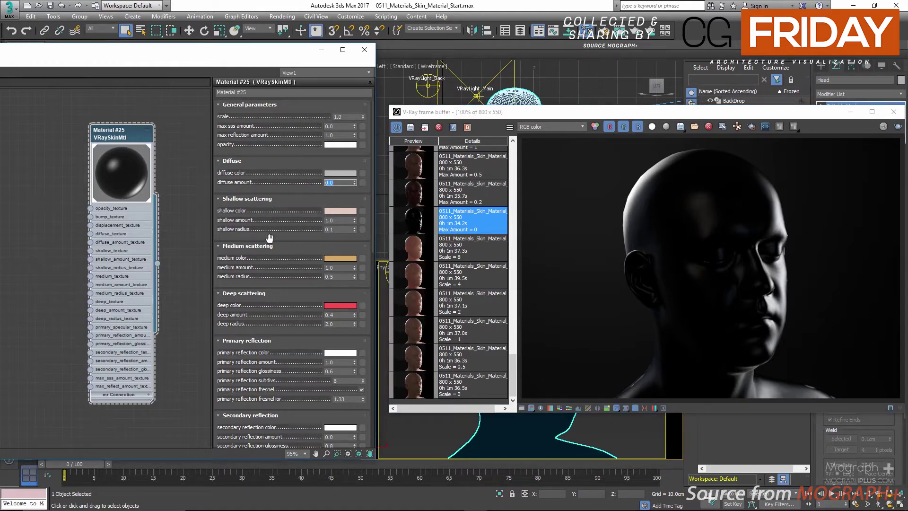
left_click_drag(264, 286, 274, 250)
left_click(277, 304)
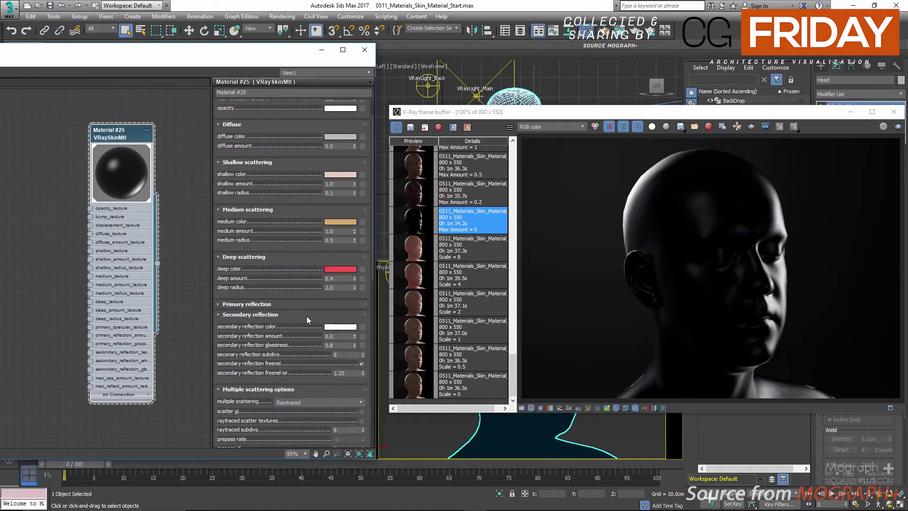
left_click(279, 305)
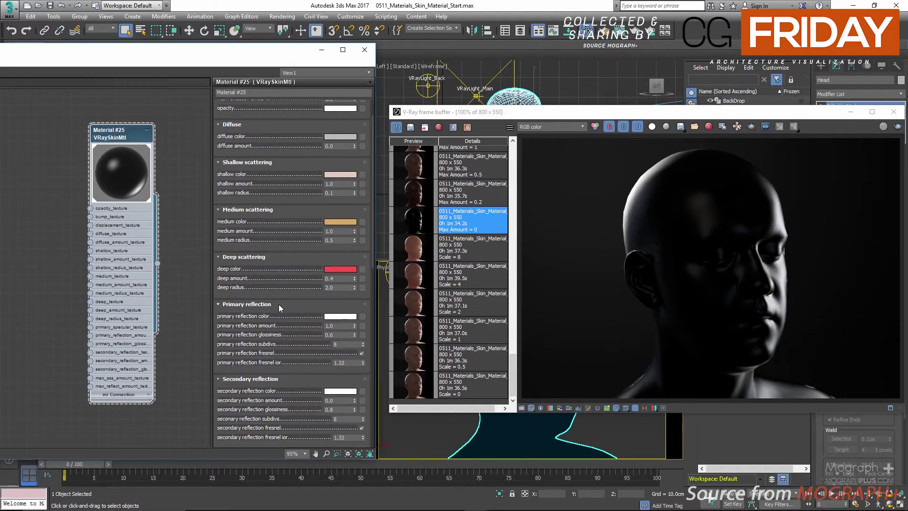
left_click_drag(276, 289, 284, 333)
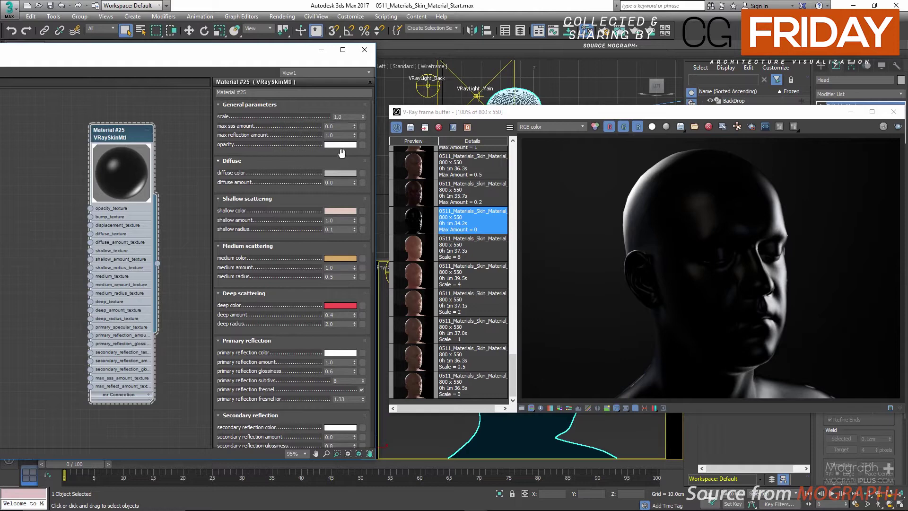
Set the max SSS amount to 0.2 and load the "Max Amount = 0.2" render from the history
left_click(338, 127)
double_click(338, 128)
type("0.2")
key("Return")
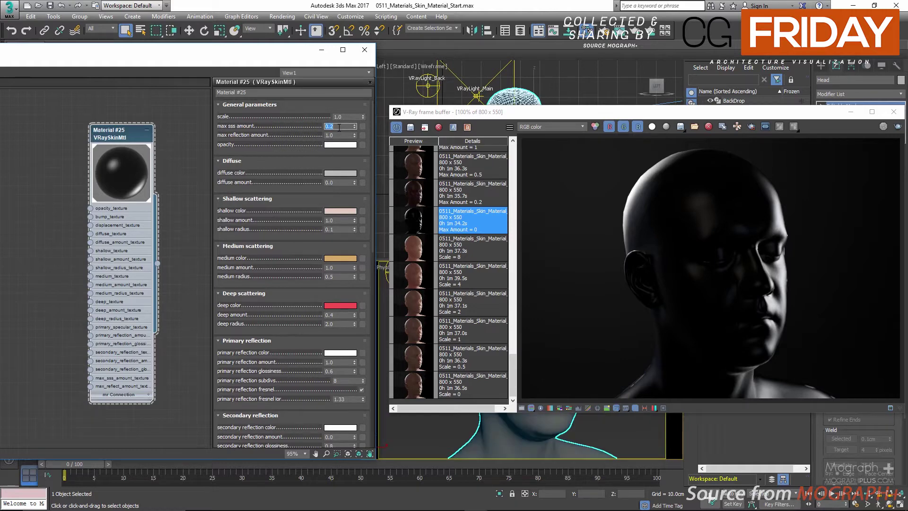
left_click(492, 199)
scroll(483, 270, "up", 3)
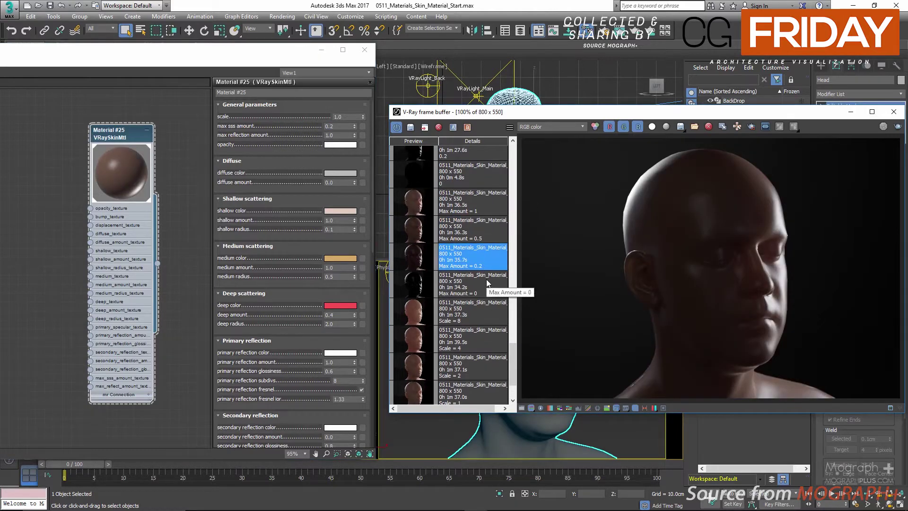
Set the max SSS amount to 0.5 and load the "Max Amount = 0.5" render from the history
left_click(339, 126)
type("0.5")
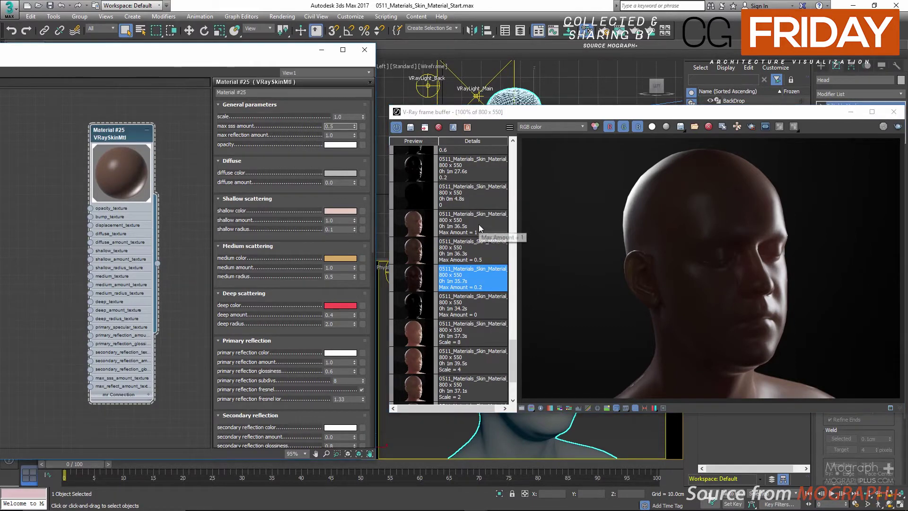
key("Return")
left_click(486, 259)
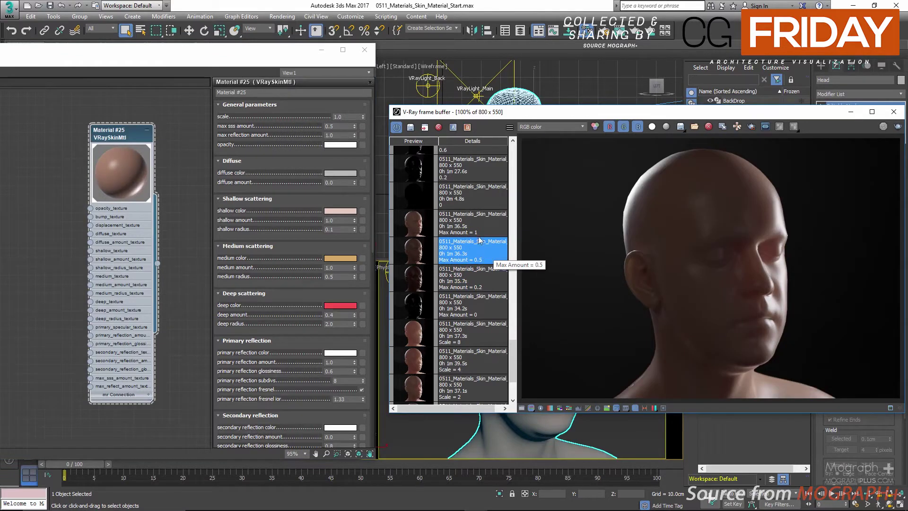
Set the max SSS amount to 1 and load the "Max Amount = 1" render from the history
left_click(291, 132)
type("1")
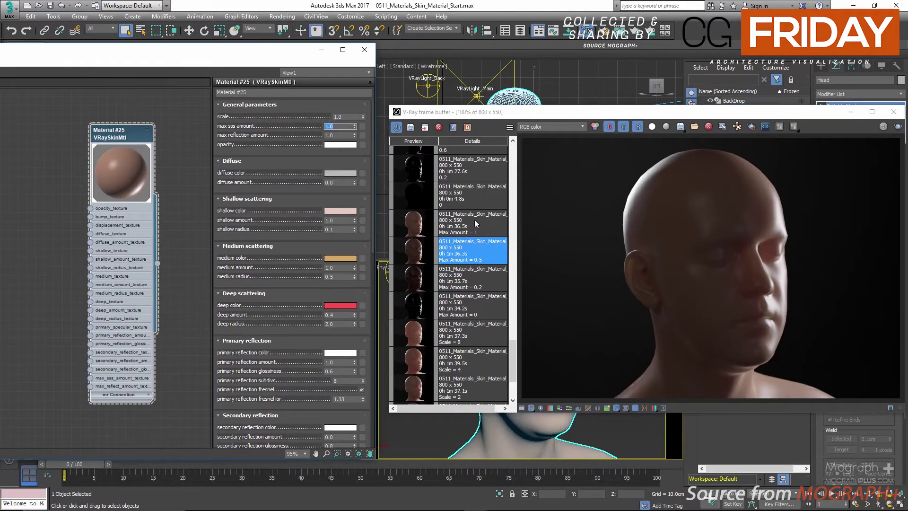
left_click(475, 223)
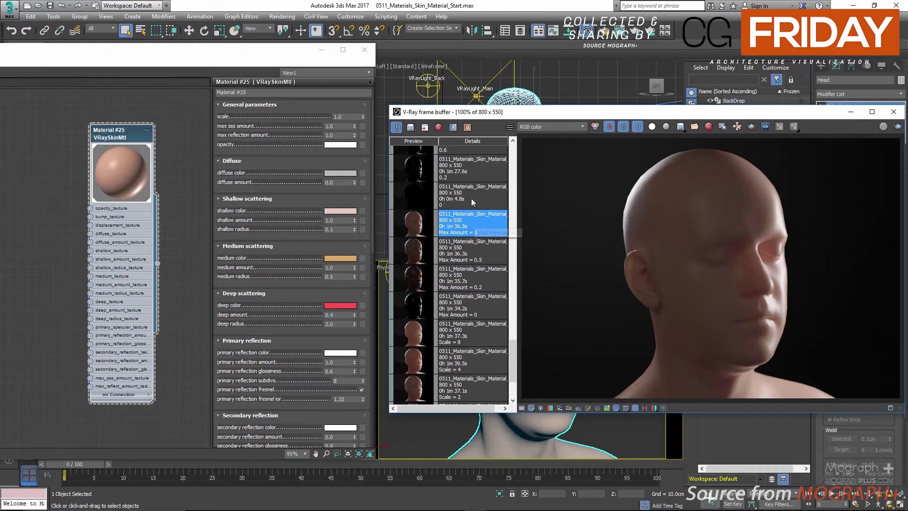
Compare the max amount history renders in ascending order, from "Max Amount = 0" up to "Max Amount = 1"
left_click(422, 305)
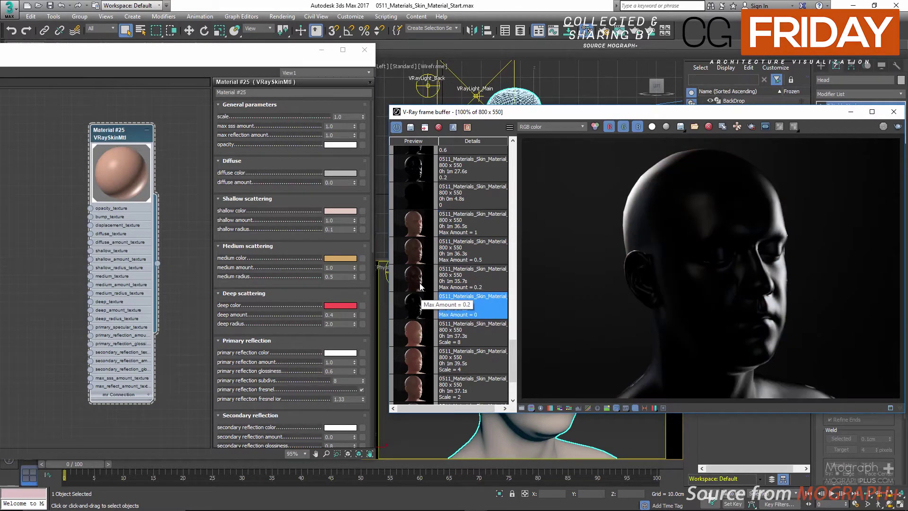
left_click(421, 284)
left_click(416, 242)
left_click(416, 232)
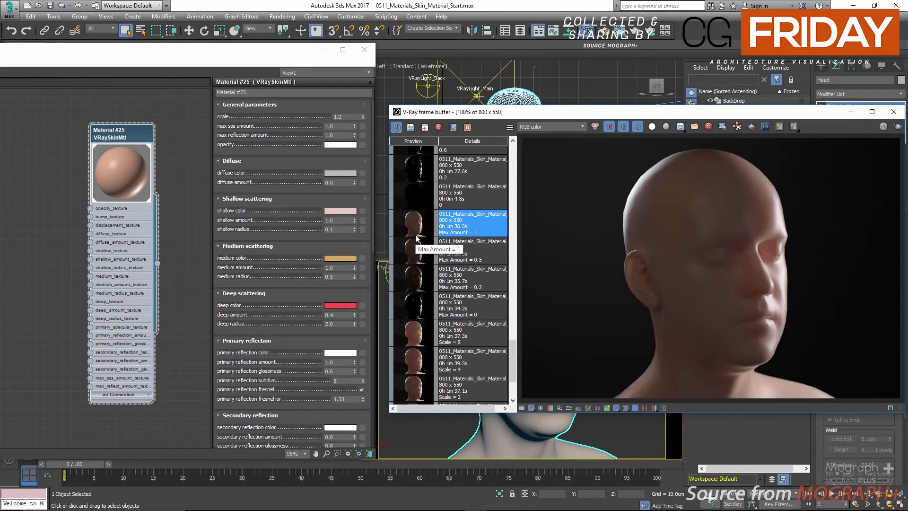
scroll(459, 286, "up", 3)
scroll(459, 287, "up", 2)
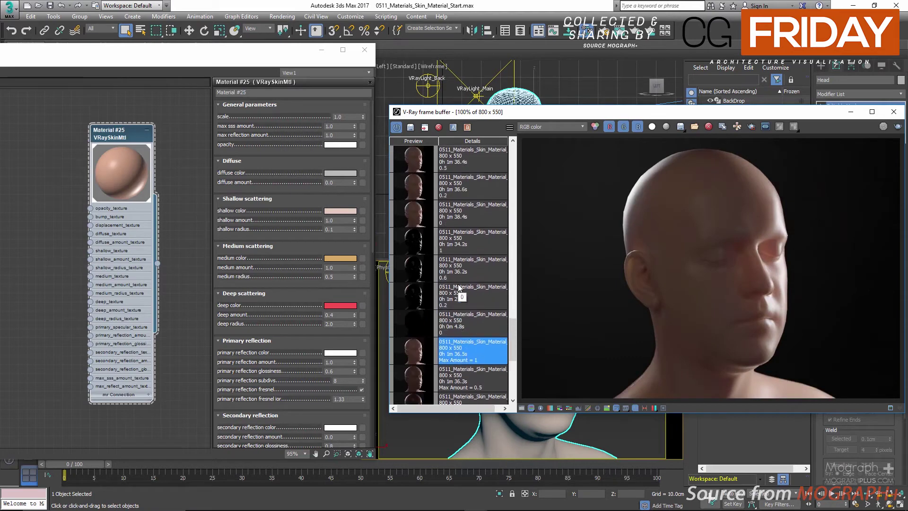
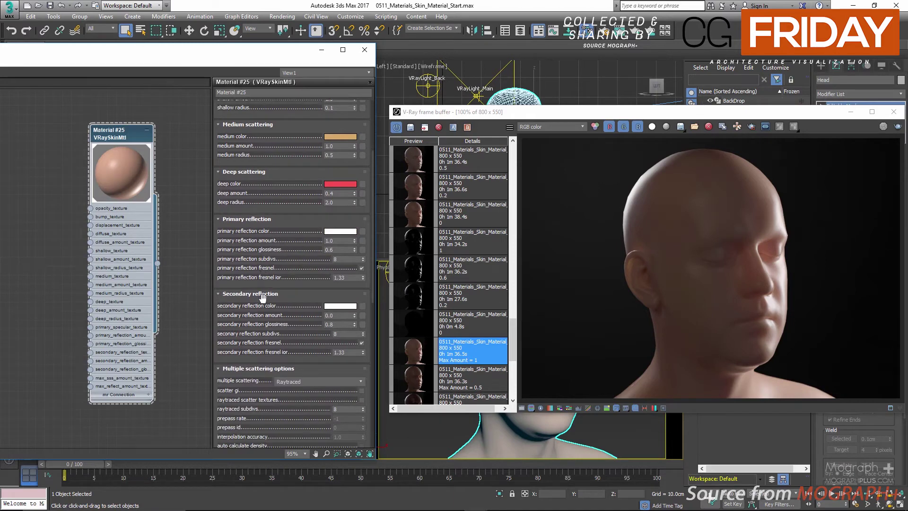
Check the primary and secondary reflection glossiness values and set the secondary reflection amount to 0.5
double_click(335, 249)
double_click(337, 324)
scroll(312, 310, "up", 1)
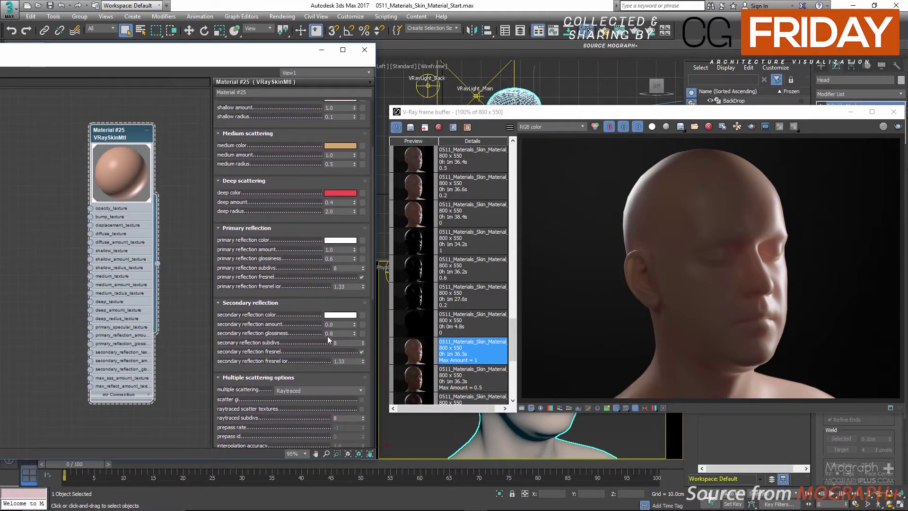
double_click(338, 333)
double_click(336, 324)
type("0.5")
key("Return")
Set both the max reflection amount and the max SSS amount to 0, and load the matching "0" history render
scroll(293, 241, "up", 5)
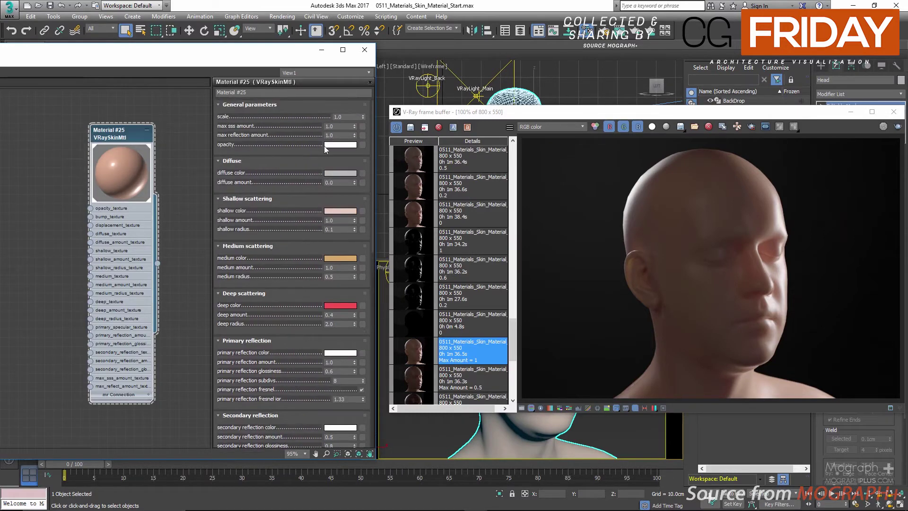
double_click(338, 135)
type("0")
key("Return")
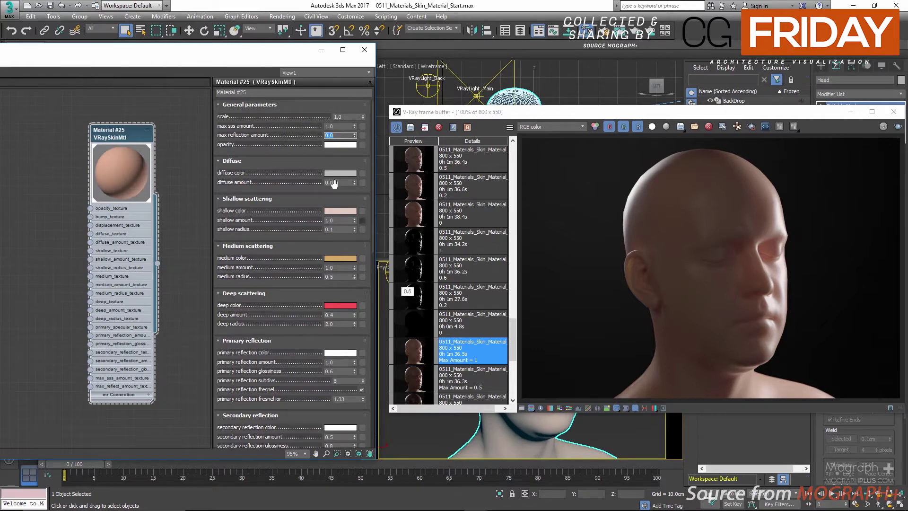
double_click(339, 126)
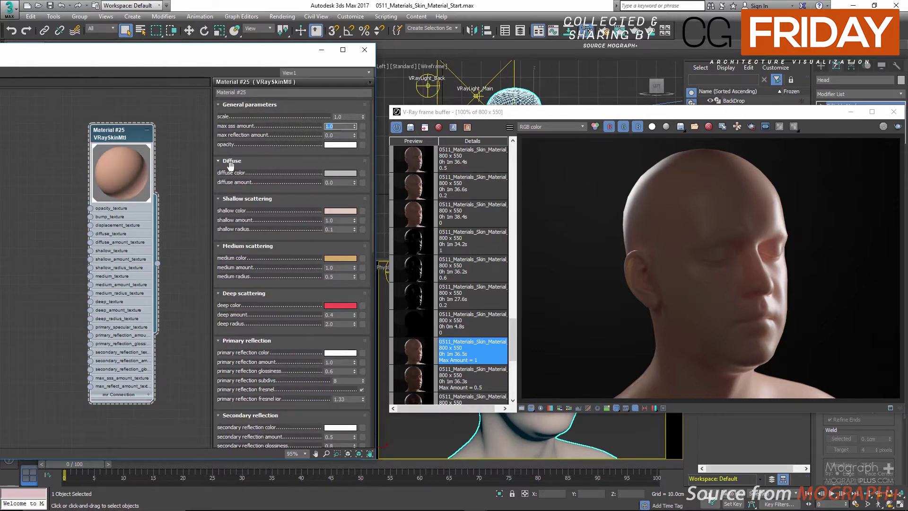
type("0")
key("Return")
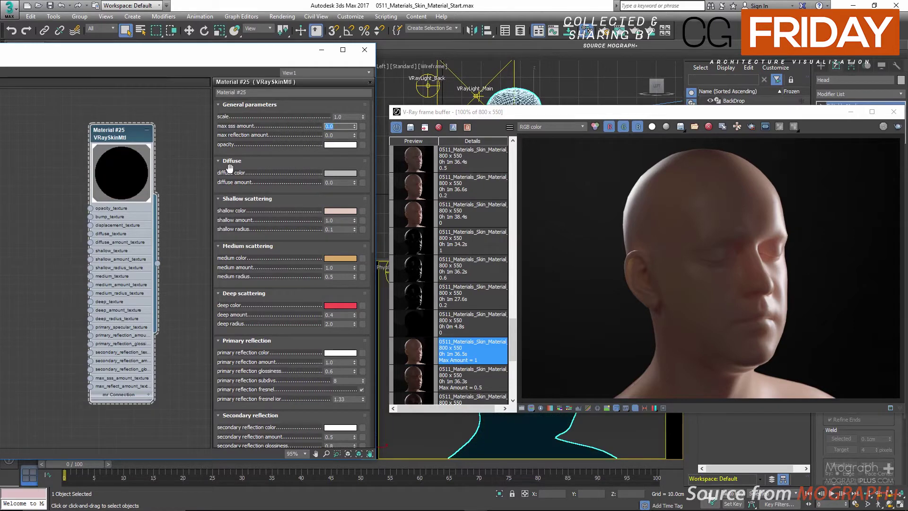
left_click(417, 322)
double_click(414, 322)
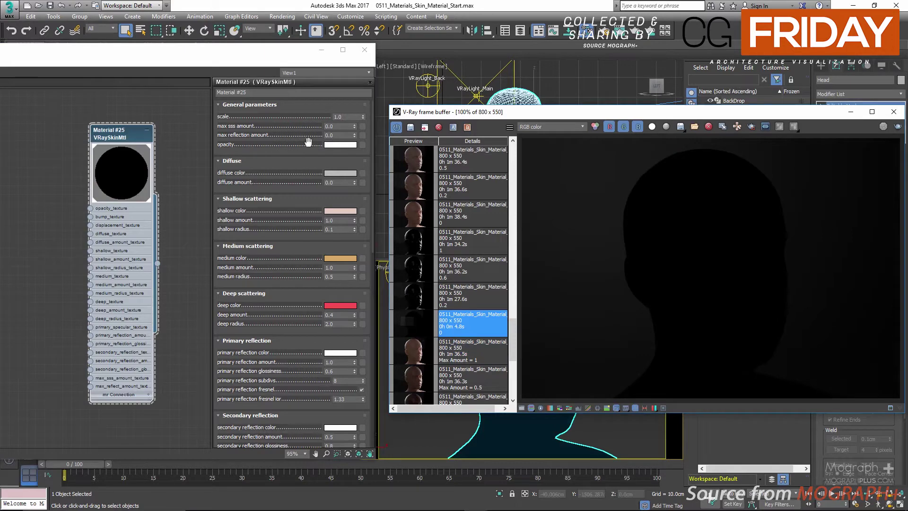
Set the max reflection amount to 0.2 and load the matching "0.2" history render
double_click(336, 135)
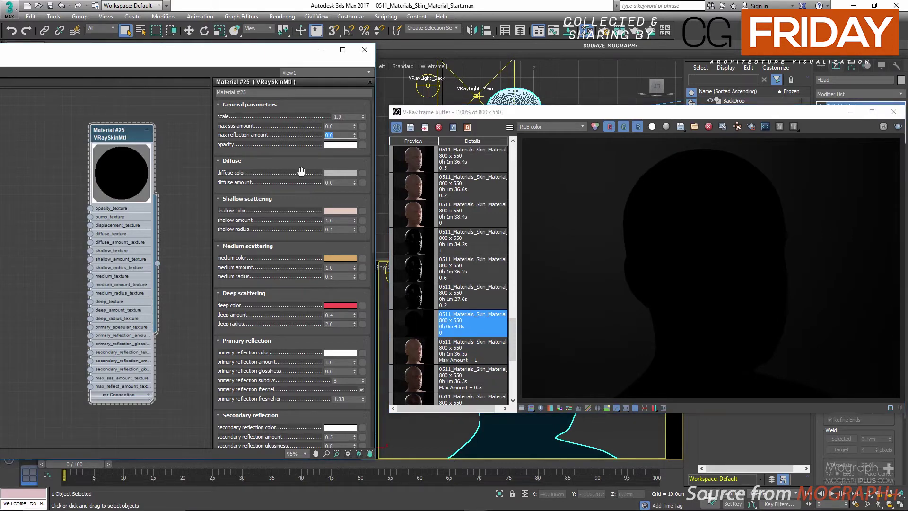
left_click(339, 137)
type("2")
key("Return")
double_click(475, 299)
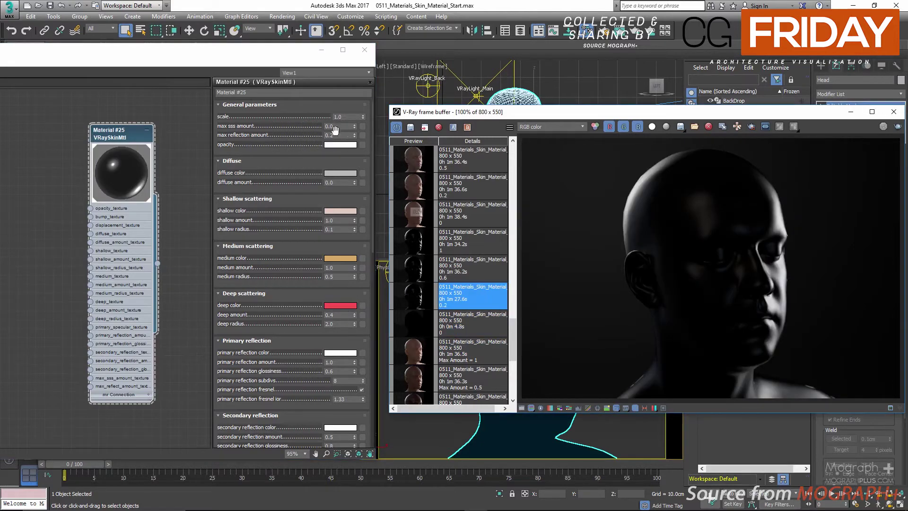
Set the max reflection amount to 0.6 and load the matching "0.6" history render
left_click(339, 135)
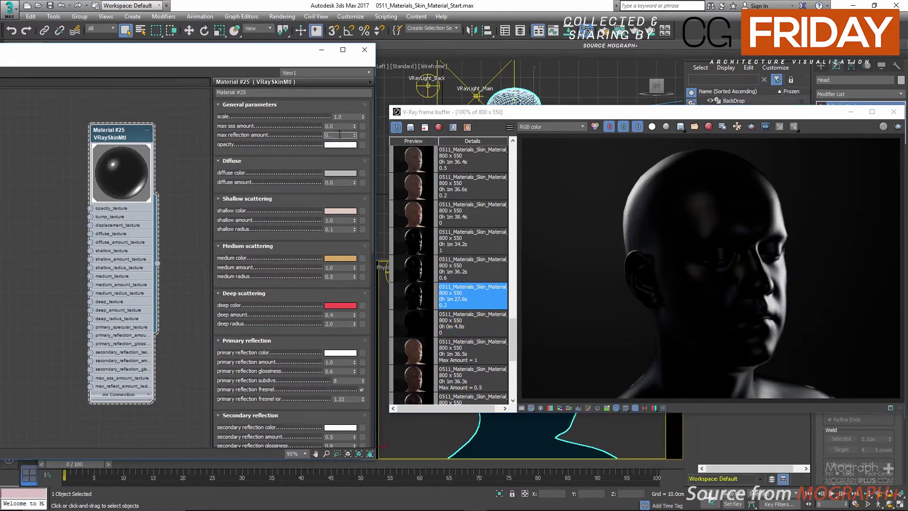
type("6")
key("Return")
double_click(472, 274)
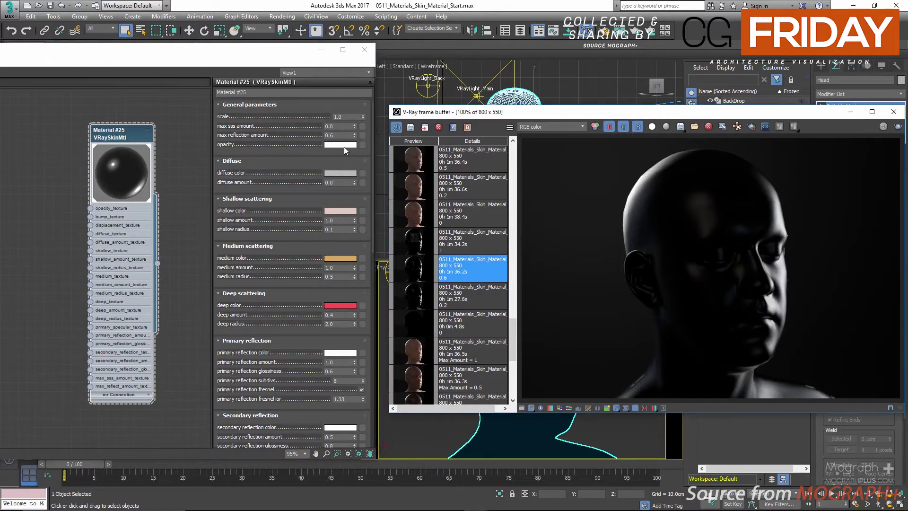
Set the max reflection amount to 1 and compare the "1" history render with the "0.2" and "0.6" renders
left_click(340, 135)
type("1")
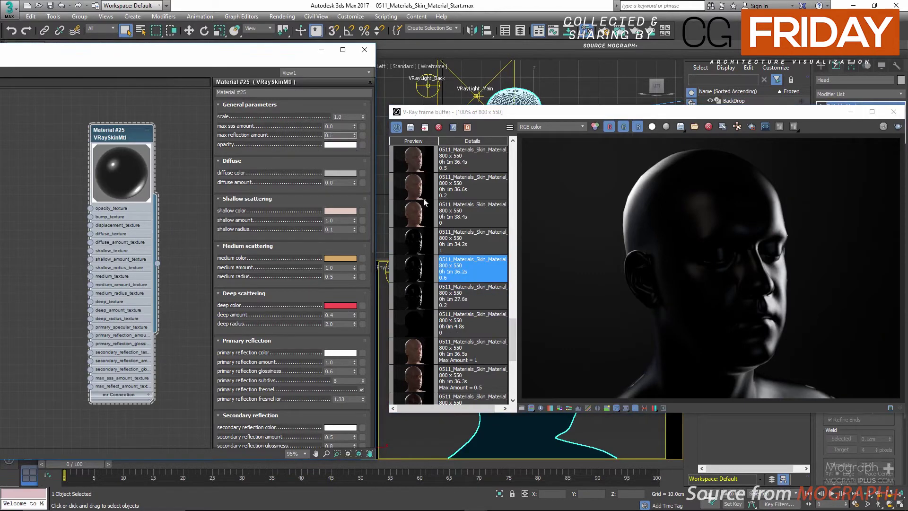
key("Return")
double_click(478, 243)
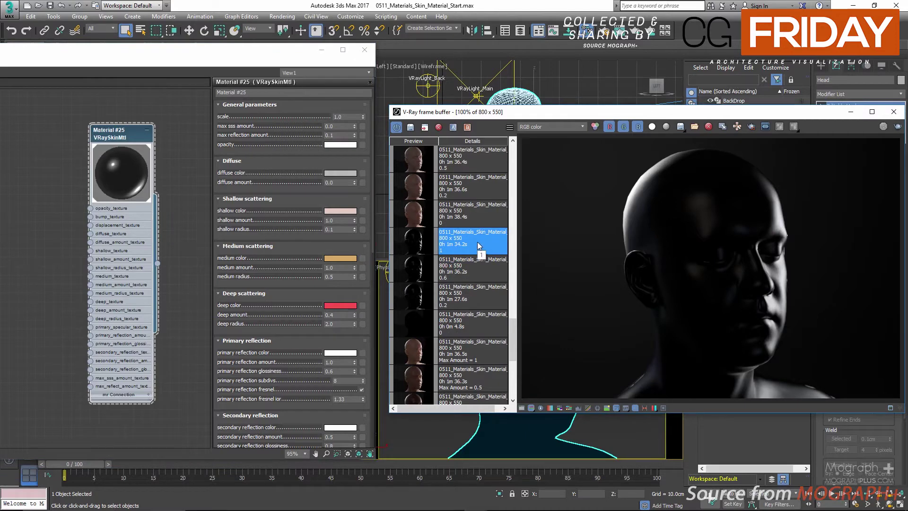
left_click(340, 135)
type("1")
key("Return")
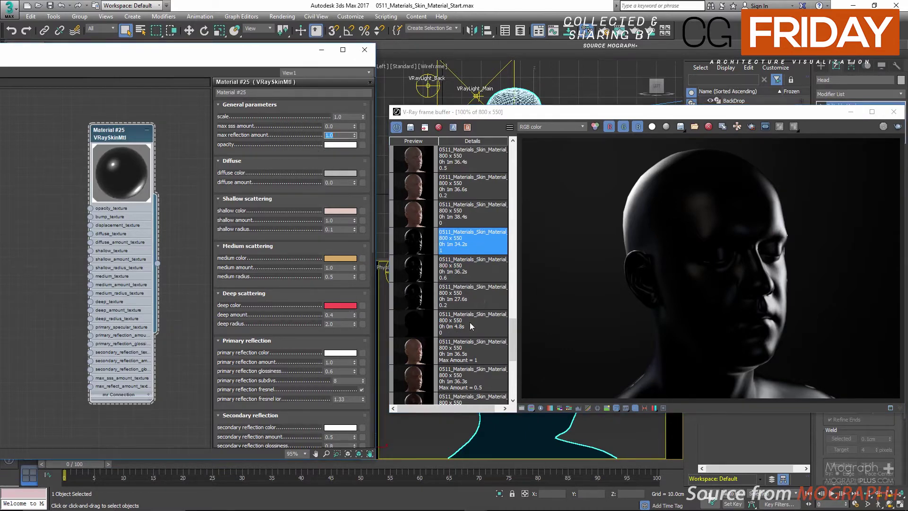
left_click(467, 300)
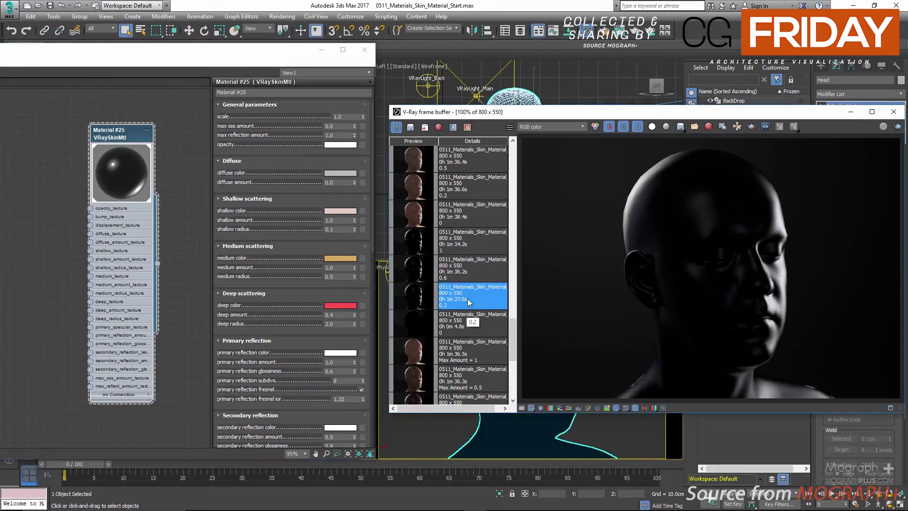
left_click(473, 268)
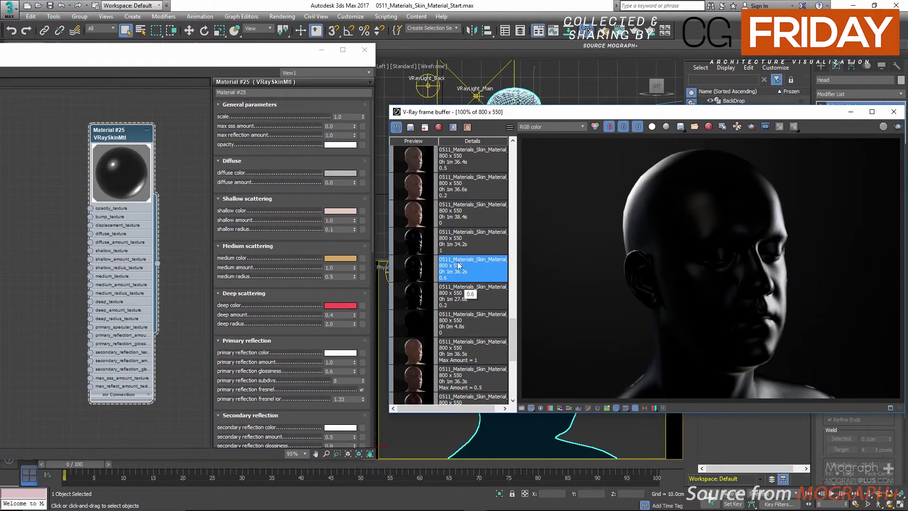
Switch repeatedly between the "1", "0.6" and "0.2" history renders to compare the reflections on the whole head
left_click(459, 251)
left_click(468, 266)
left_click(466, 254)
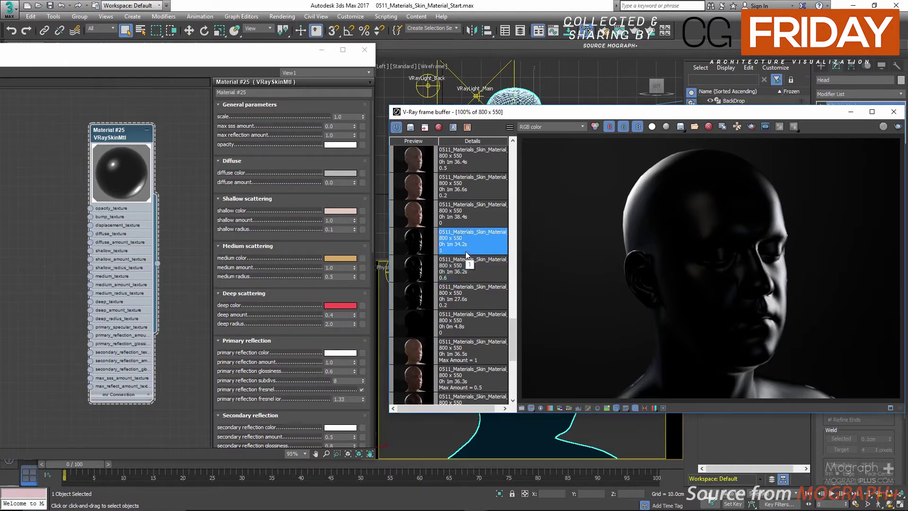
left_click(470, 269)
left_click(473, 299)
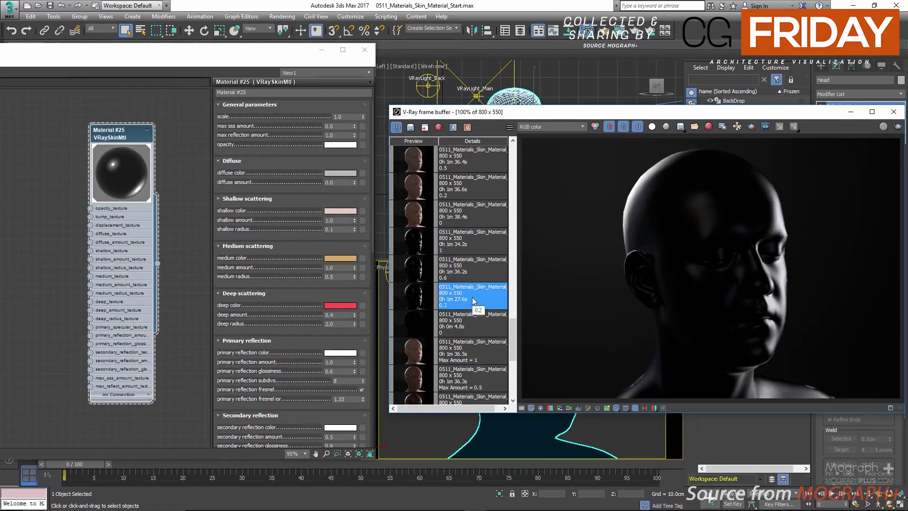
left_click(468, 277)
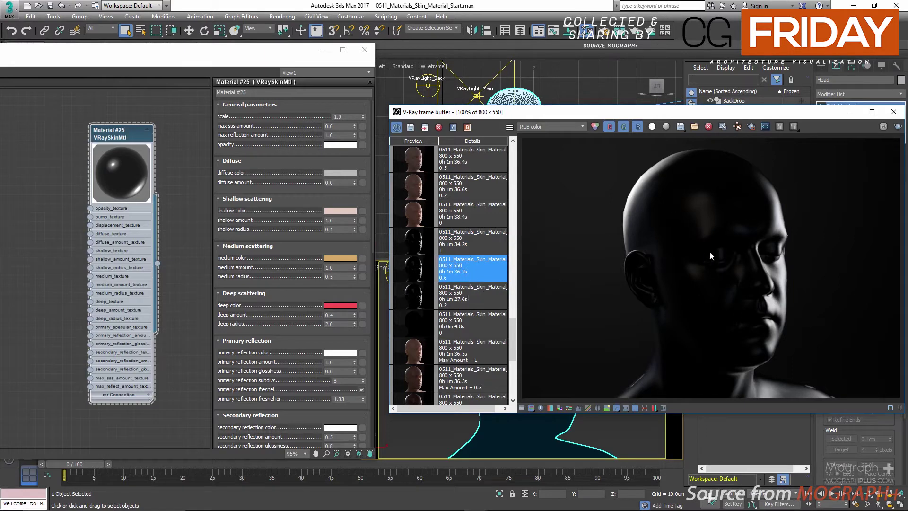
Examine the reflections around the chin and neck at 400% in the "0.2", "0.6" and "1" history renders
left_click_drag(319, 377, 309, 355)
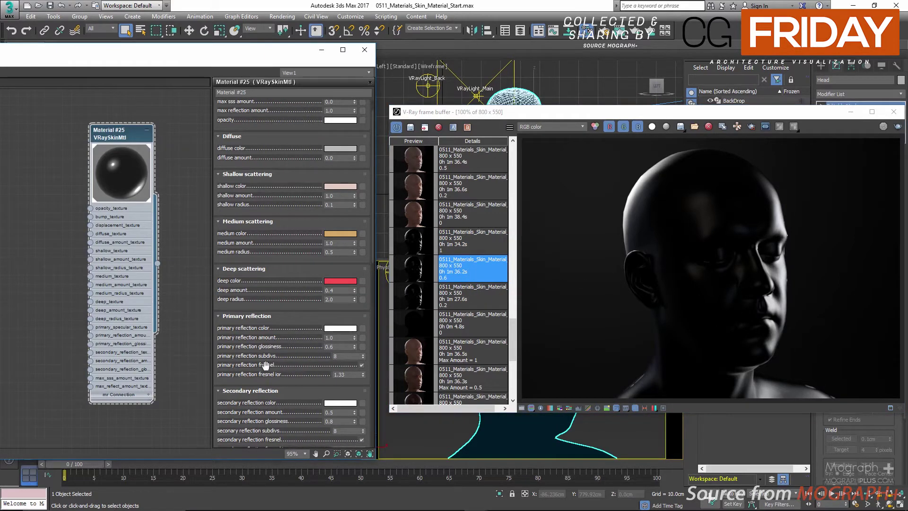
left_click(362, 365)
scroll(765, 363, "up", 5)
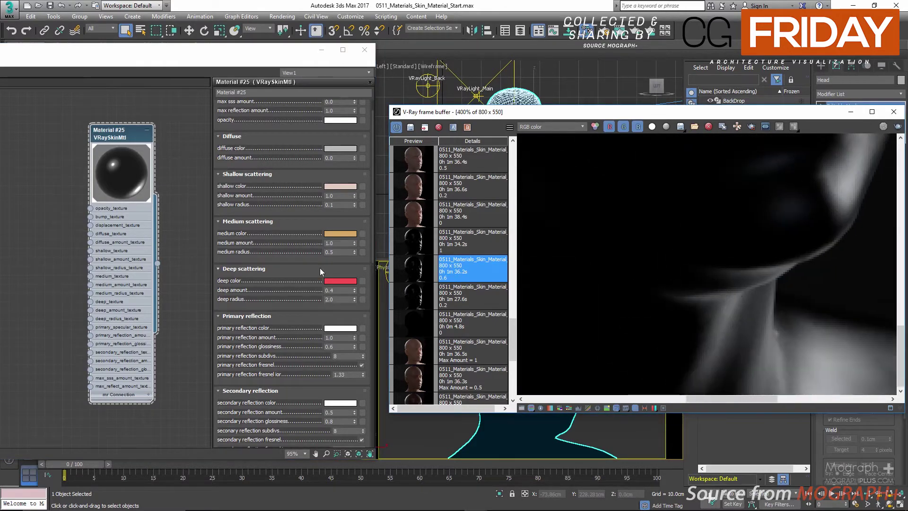
double_click(472, 297)
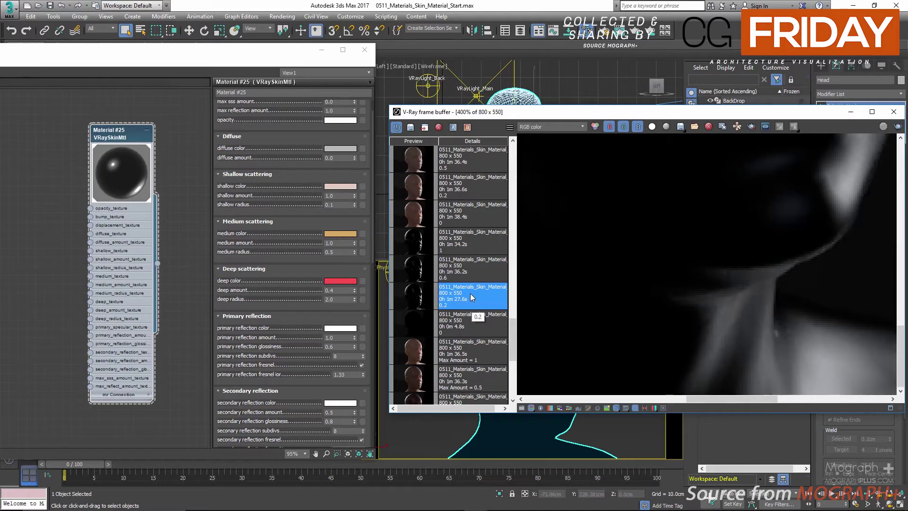
double_click(467, 250)
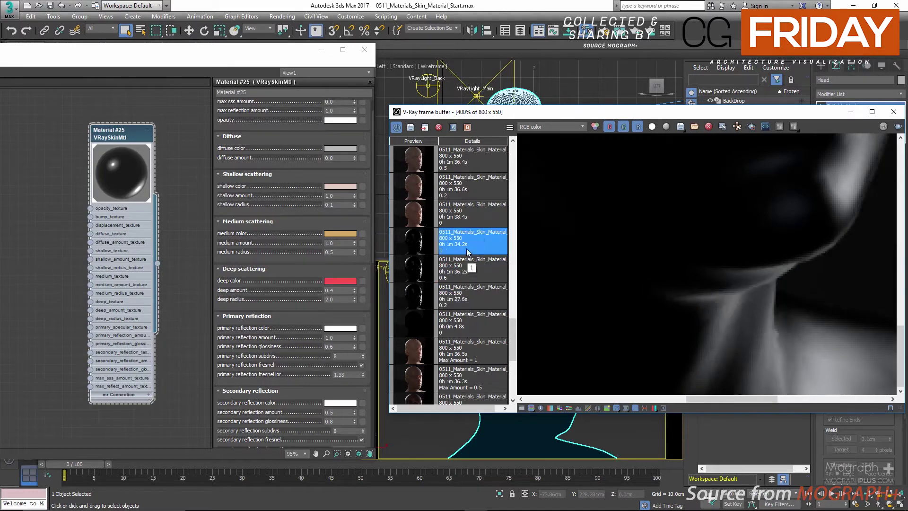
double_click(481, 301)
double_click(475, 278)
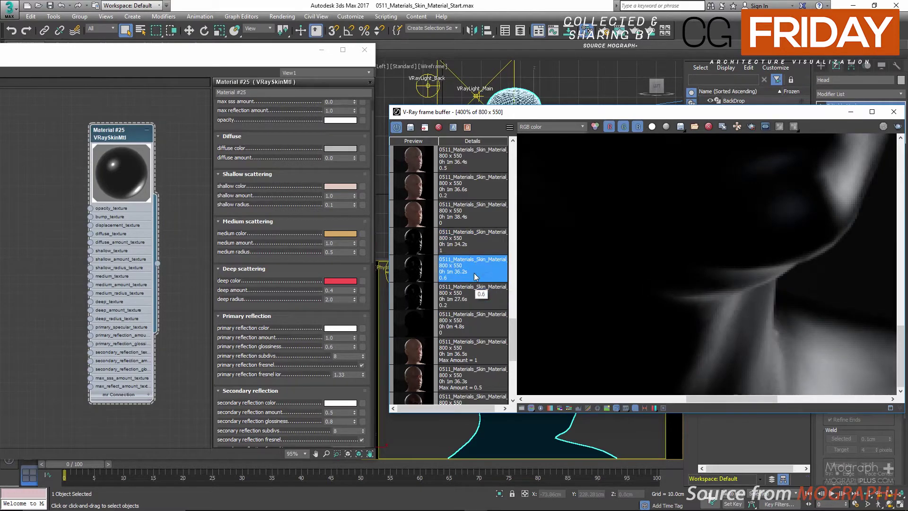
double_click(476, 303)
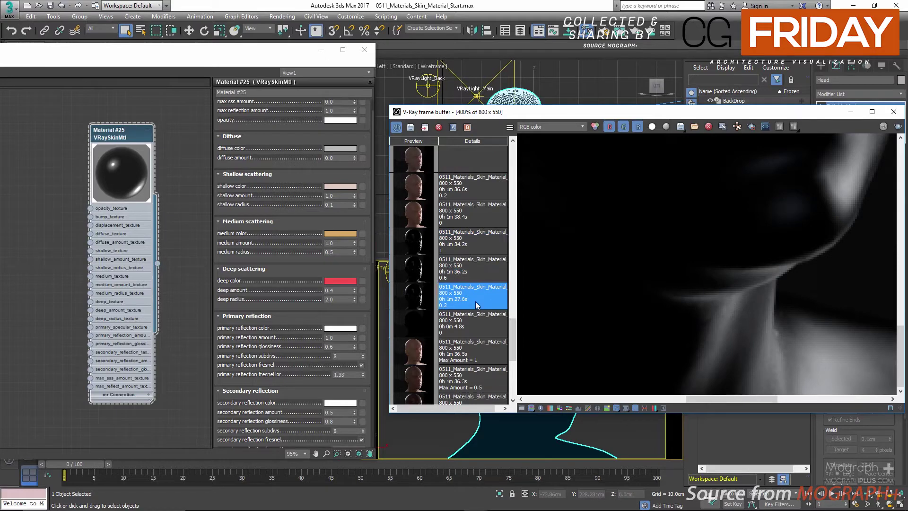
double_click(477, 248)
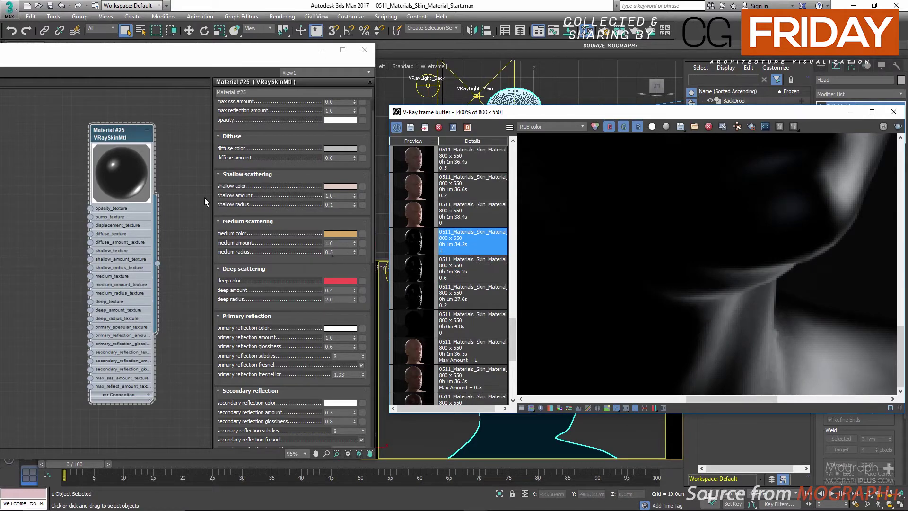
scroll(639, 249, "down", 1)
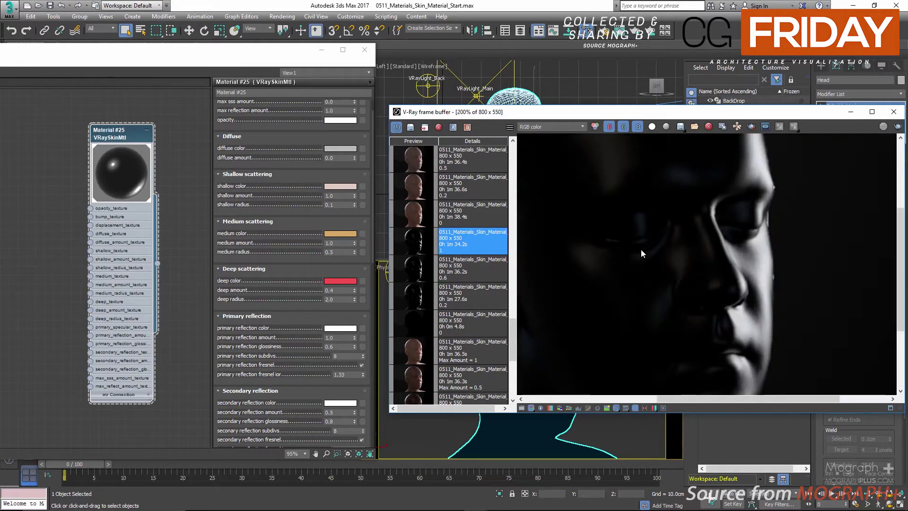
scroll(642, 248, "down", 1)
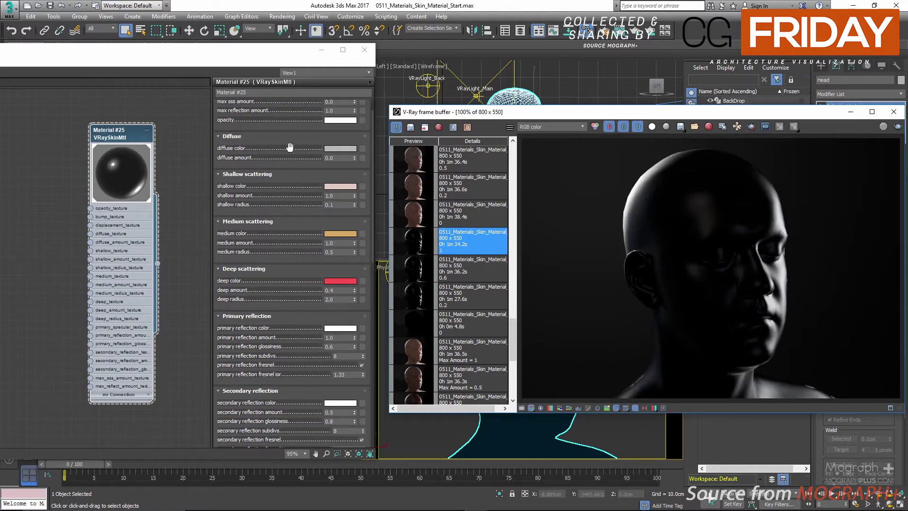
Set the skin material's max SSS amount to 1
scroll(290, 152, "up", 1)
double_click(339, 126)
type("1")
key("Return")
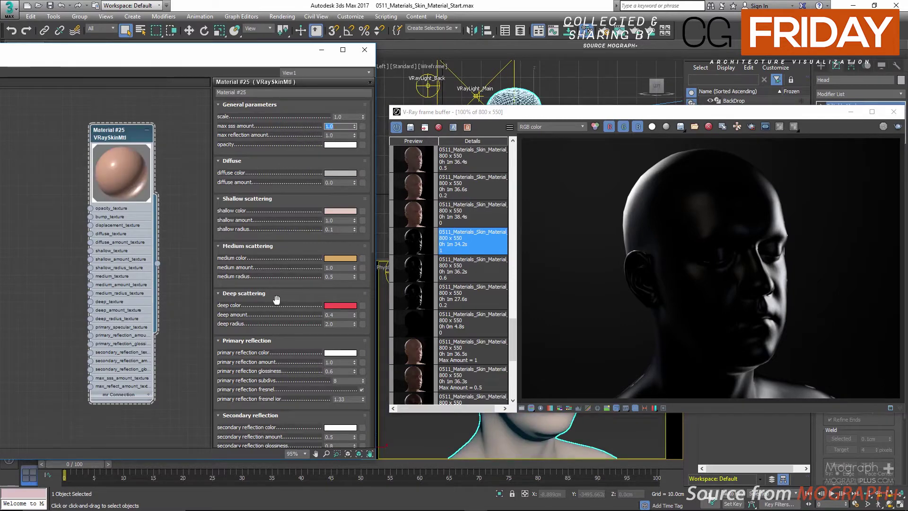
scroll(284, 184, "down", 5)
double_click(346, 315)
type("0")
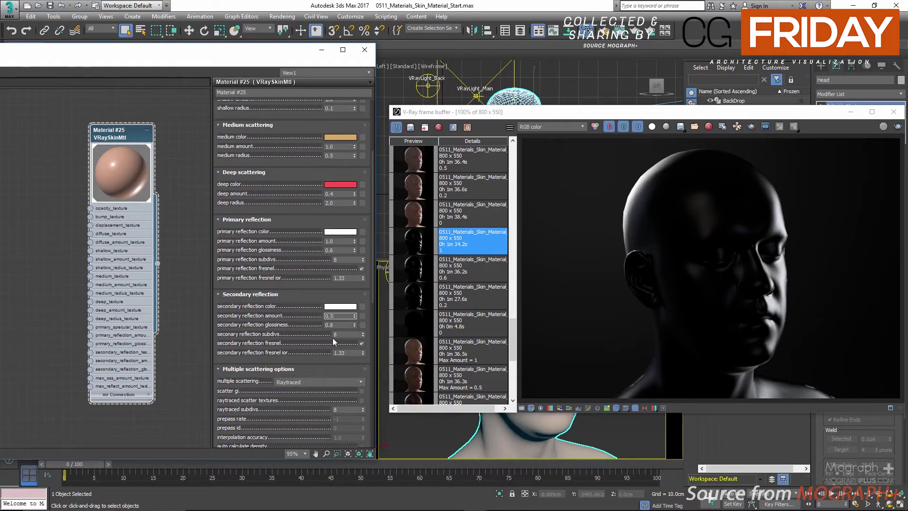
scroll(283, 265, "up", 5)
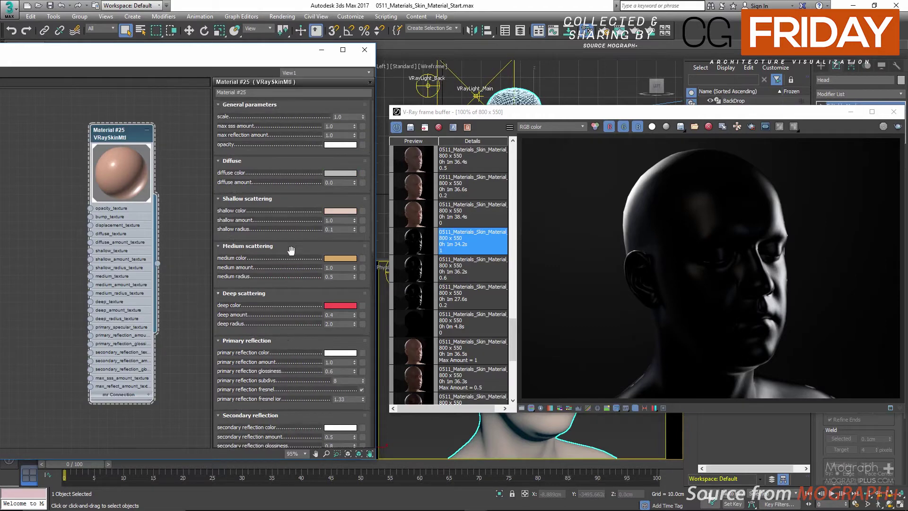
Test the skin material's opacity color at black and return it to white with a value of 255
left_click(341, 144)
left_click_drag(340, 107, 301, 110)
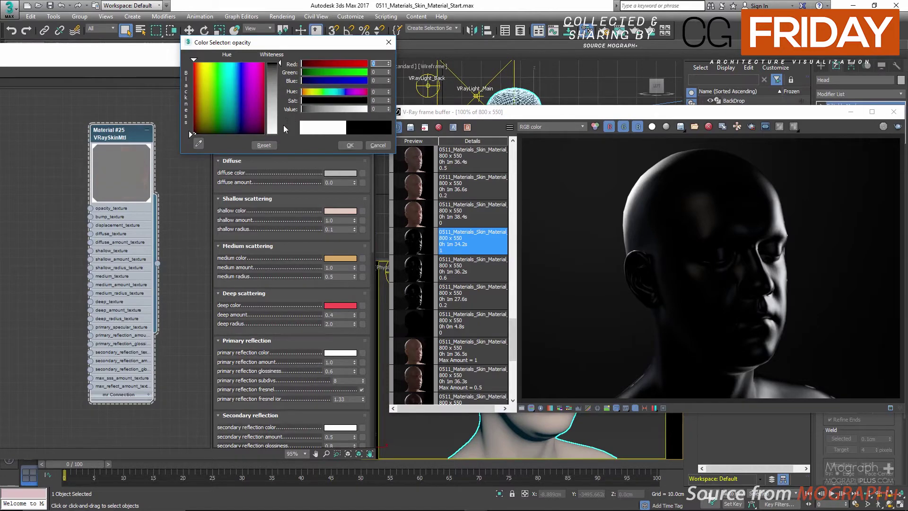
left_click(346, 109)
left_click_drag(345, 109, 382, 110)
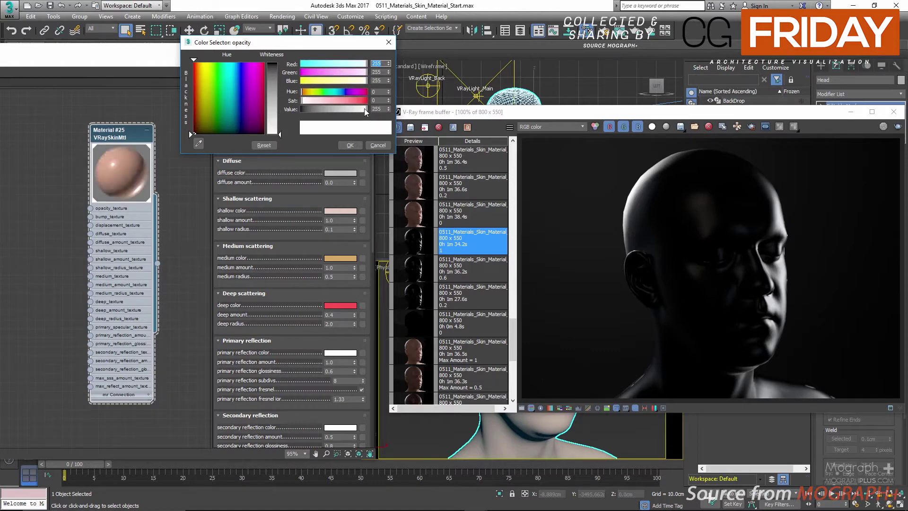
left_click(351, 145)
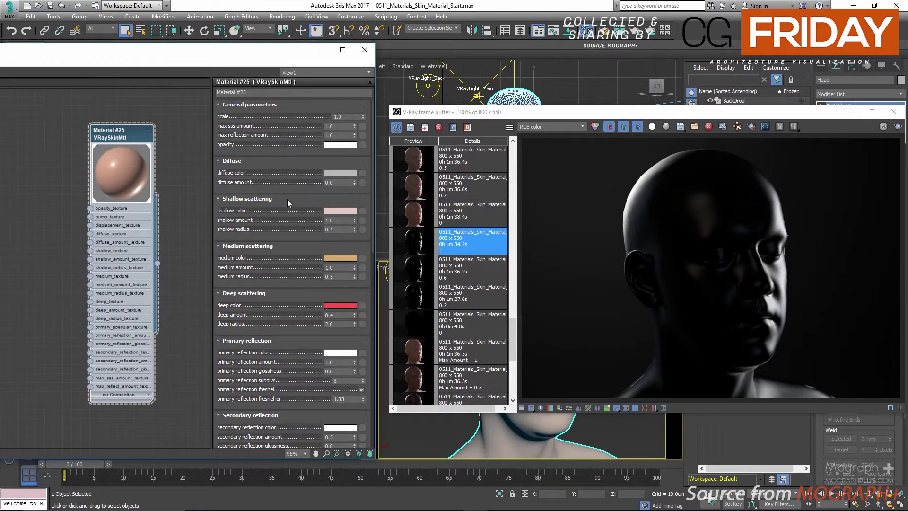
Load the "0" history render of the head that matches a diffuse amount of 0
scroll(292, 217, "down", 1)
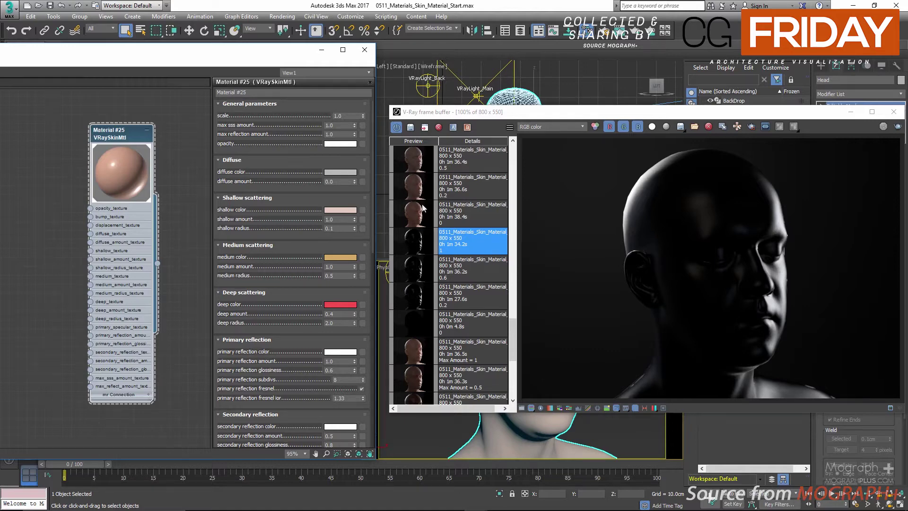
scroll(412, 236, "up", 1)
left_click(418, 258)
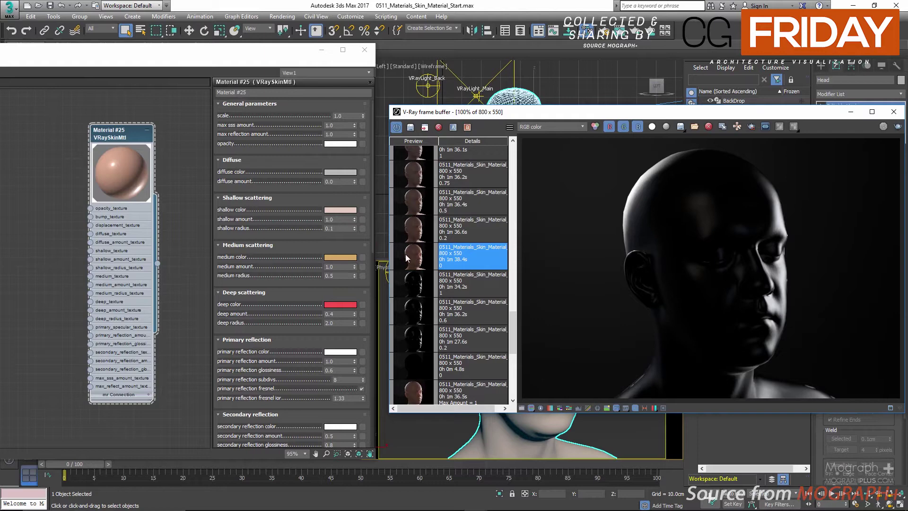
double_click(410, 256)
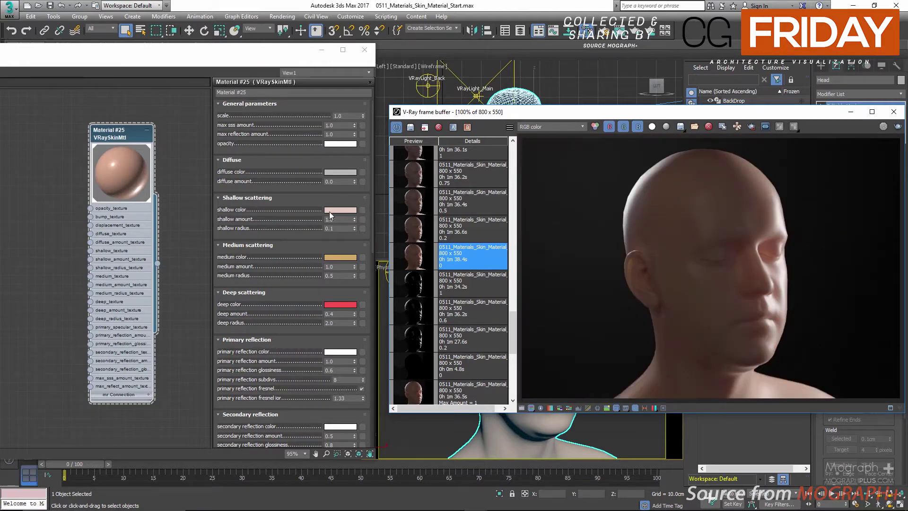
Set the diffuse amount to 0.2 and load the matching "0.2" history render
double_click(342, 182)
type("0.")
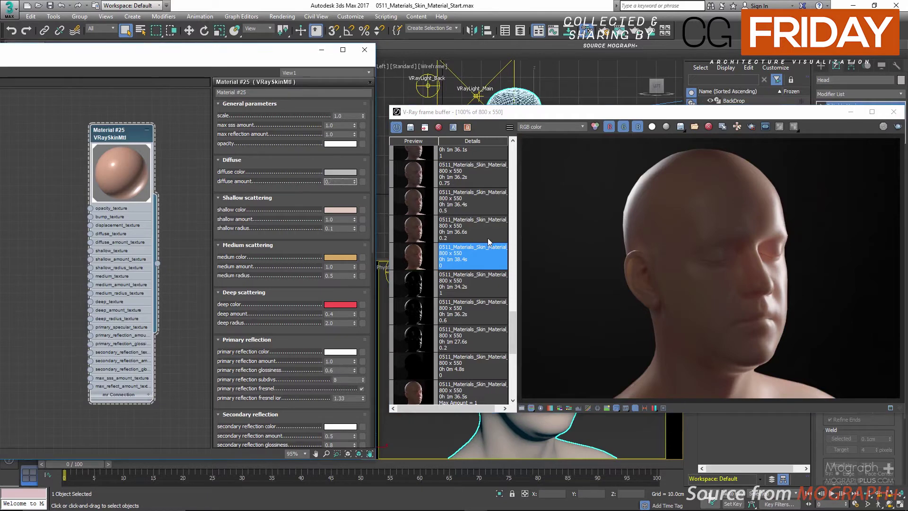
type("2")
left_click(488, 240)
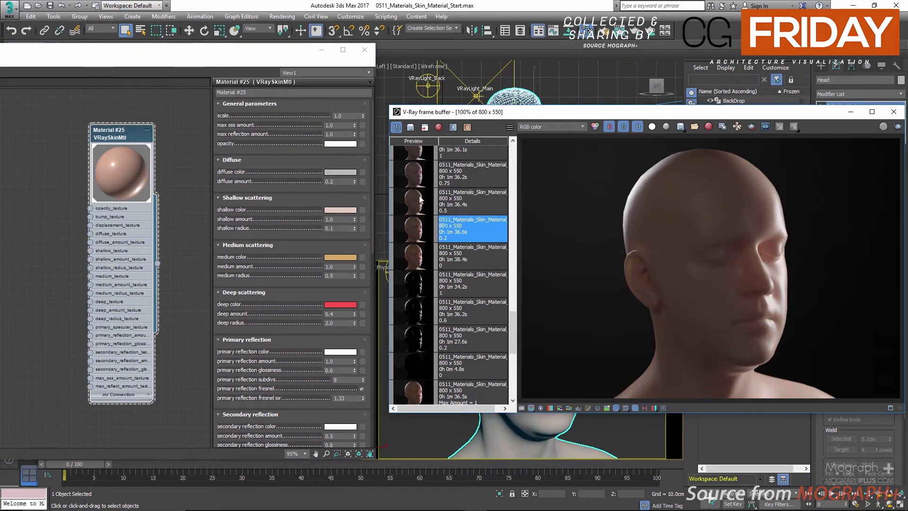
Load the "0.5" history render and set the diffuse amount to 0.5
key("Up")
double_click(340, 182)
type("0.5")
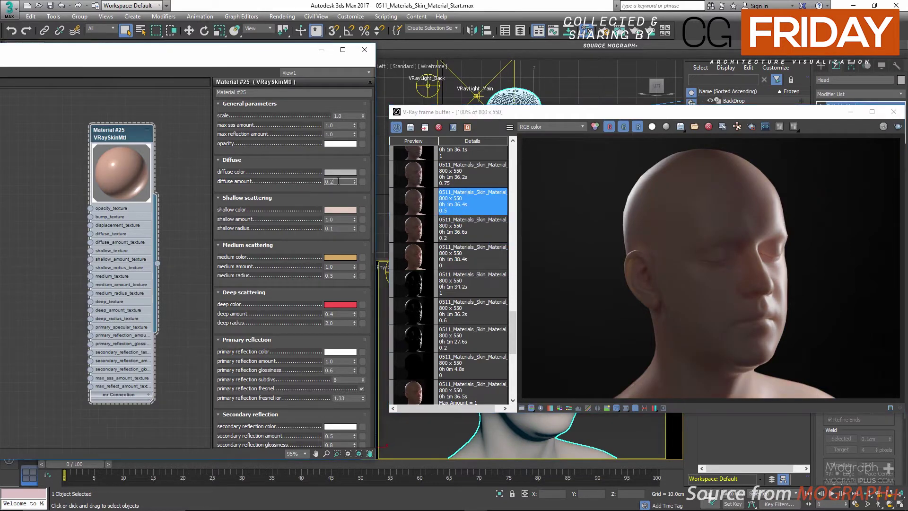
Load the "0.75" history render and set the diffuse amount to 0.75
left_click(478, 177)
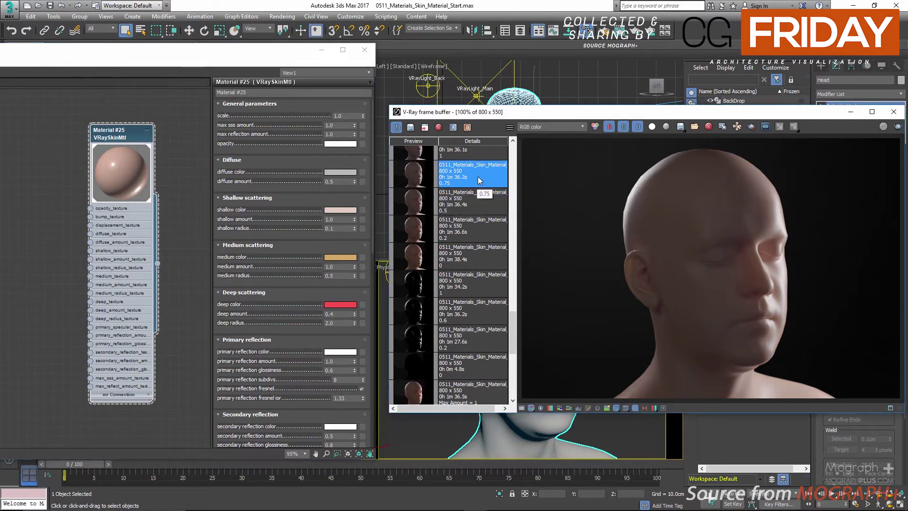
double_click(340, 182)
type("0.75")
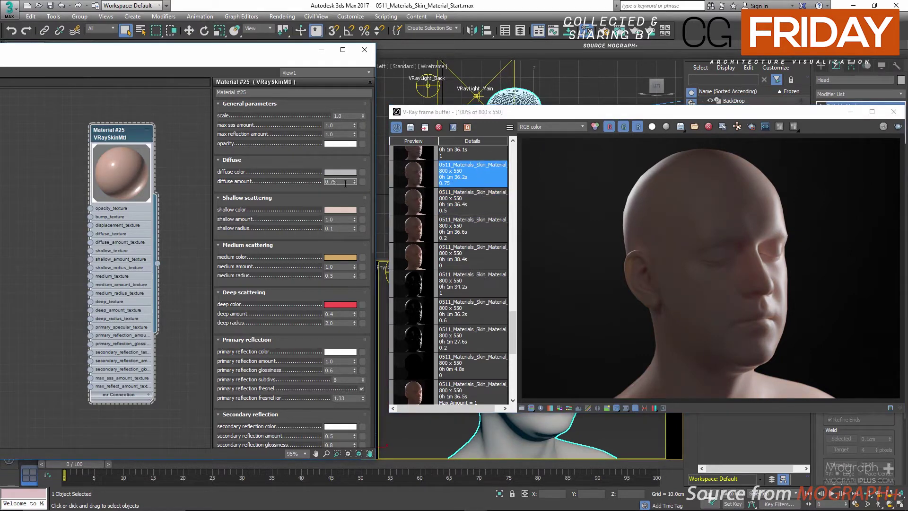
key("Return")
Load the "1" history render above the "0.75" one and set the diffuse amount to 1
scroll(468, 168, "up", 2)
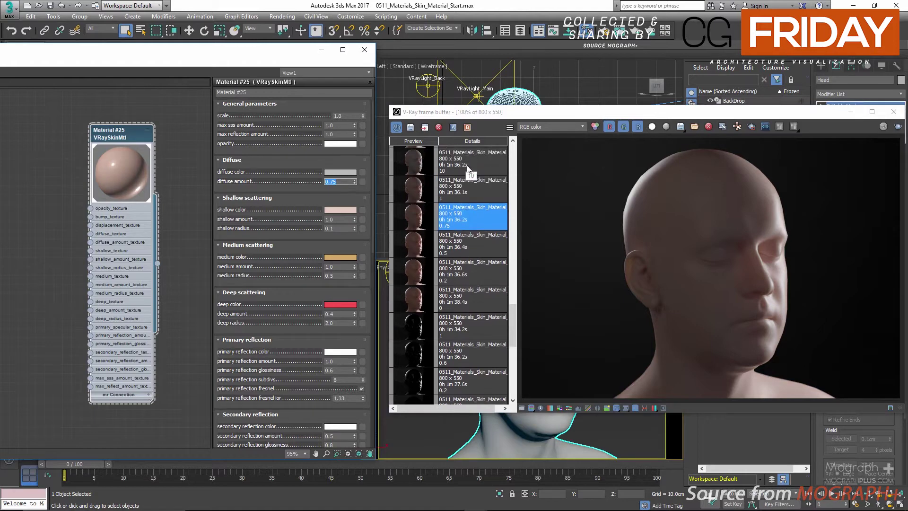
left_click(471, 196)
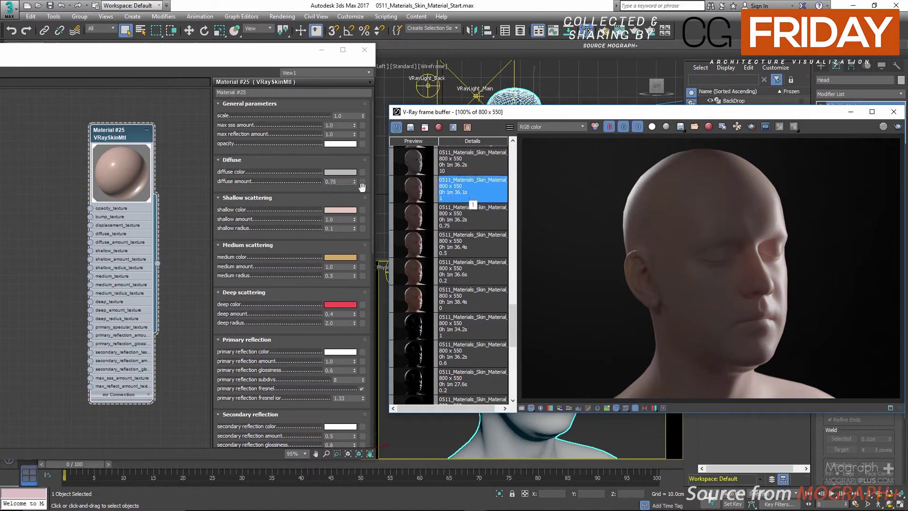
left_click(333, 182)
type("1")
key("Return")
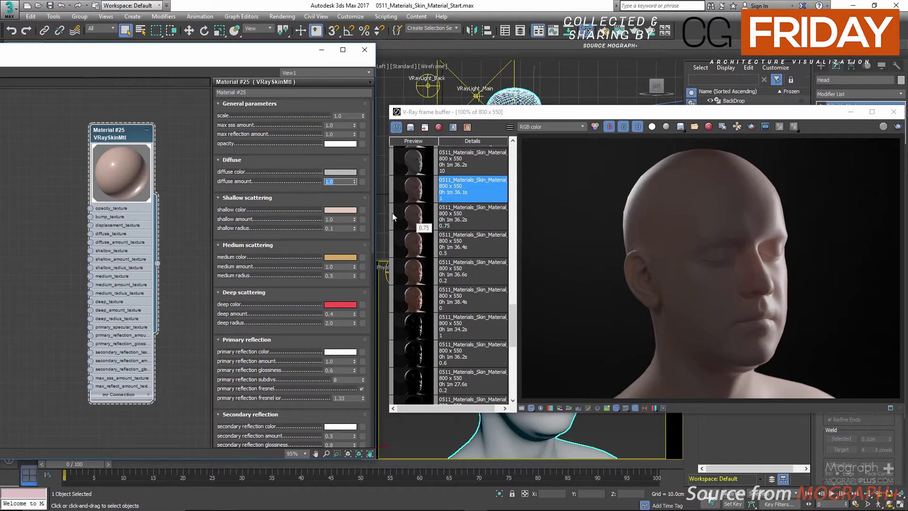
Compare the diffuse amount history renders in sequence from "0" through "0.2", "0.5" and "0.75" to "1"
left_click(425, 293)
left_click(424, 279)
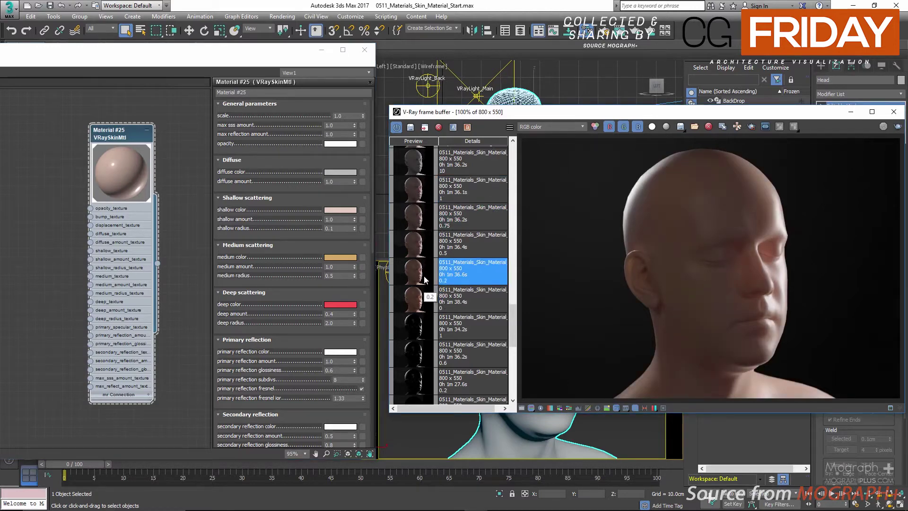
left_click(423, 255)
left_click(424, 227)
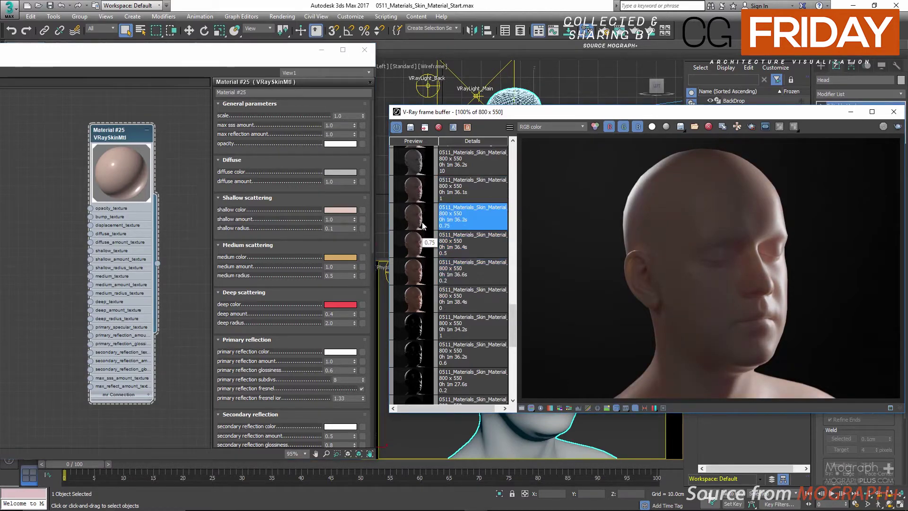
left_click(416, 197)
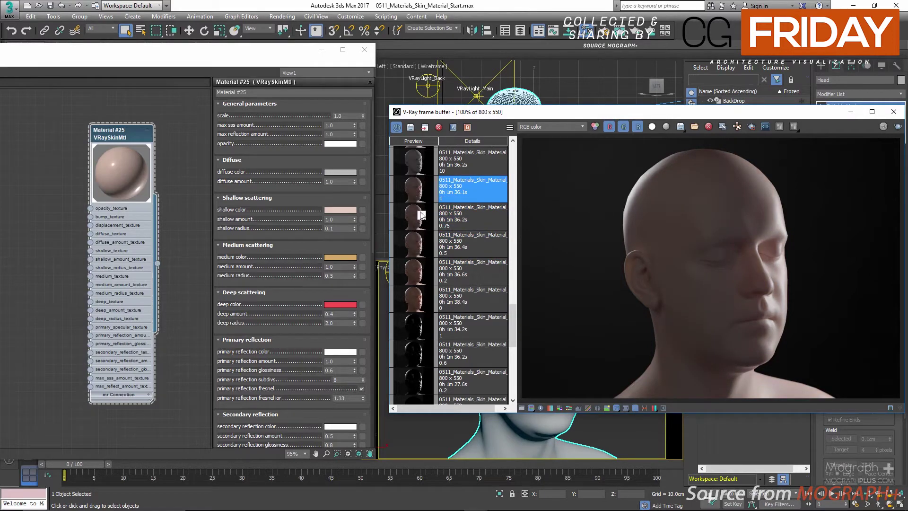
Inspect the ear and side of the face at 200% in the "1" diffuse amount render
scroll(458, 258, "up", 1)
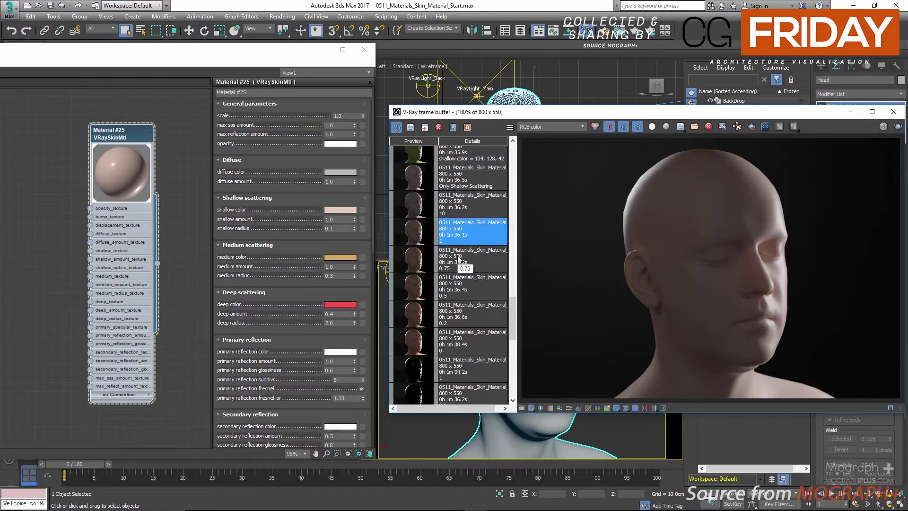
scroll(458, 257, "up", 1)
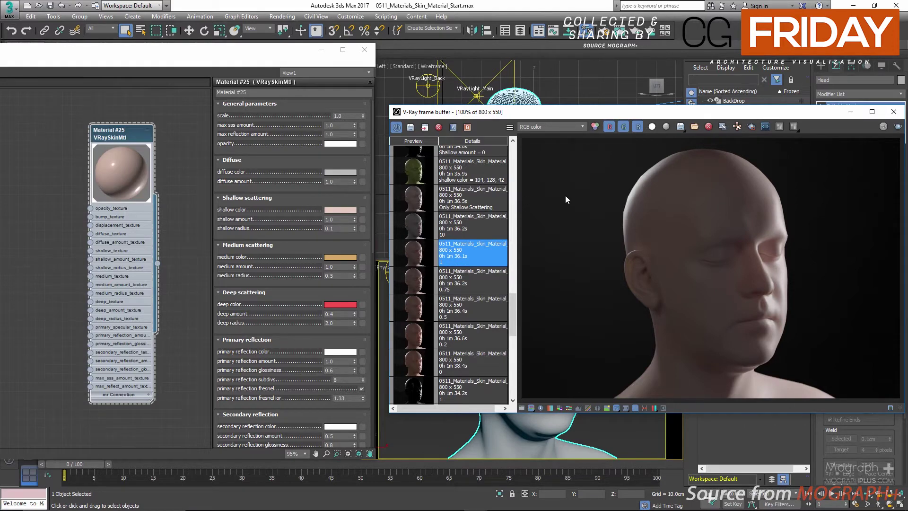
scroll(674, 295, "up", 1)
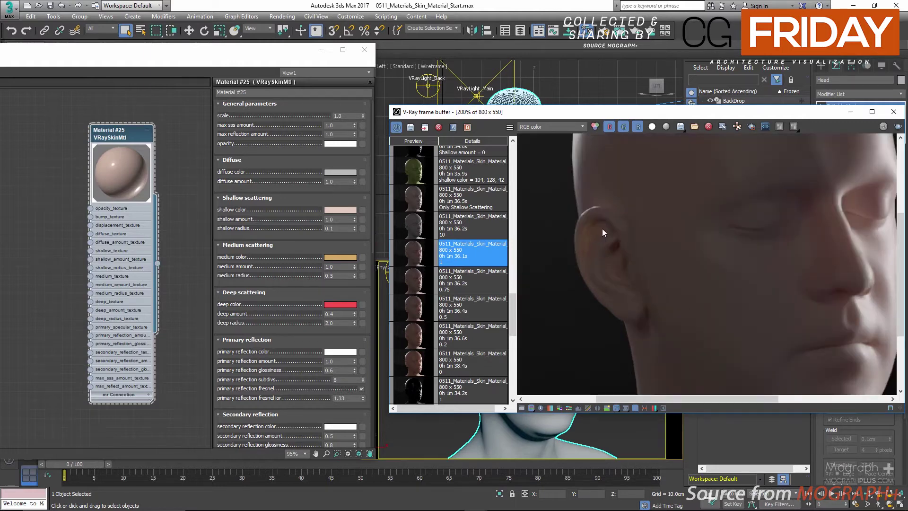
Examine more of the face up close in the "1" diffuse amount render and return the view to 100%
middle_click_drag(602, 228, 583, 244)
middle_click_drag(810, 296, 743, 214)
middle_click_drag(747, 180, 719, 225)
scroll(719, 225, "down", 2)
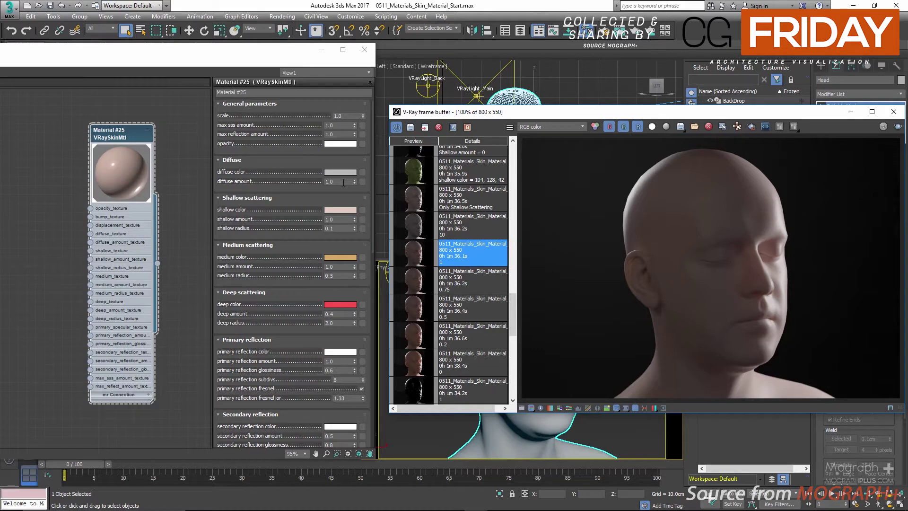
Load the "10" diffuse amount history render and set the diffuse amount to 0
left_click(469, 229)
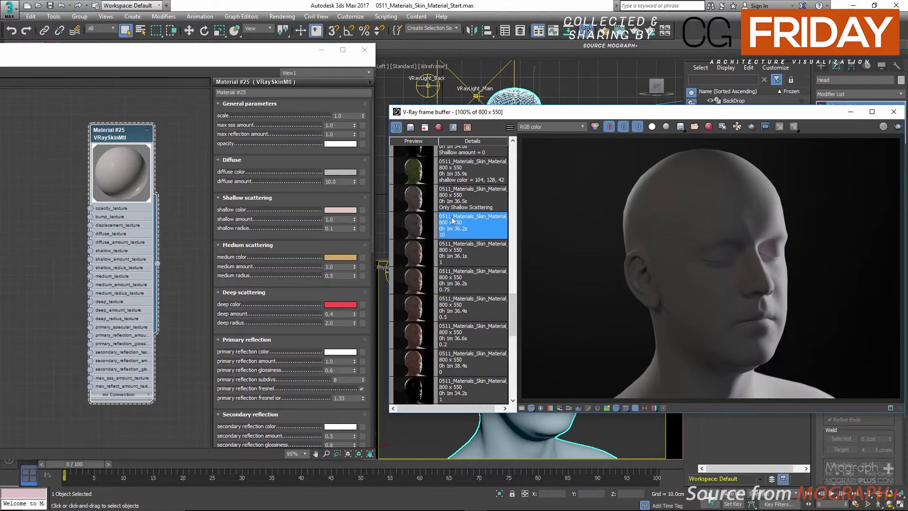
left_click(334, 183)
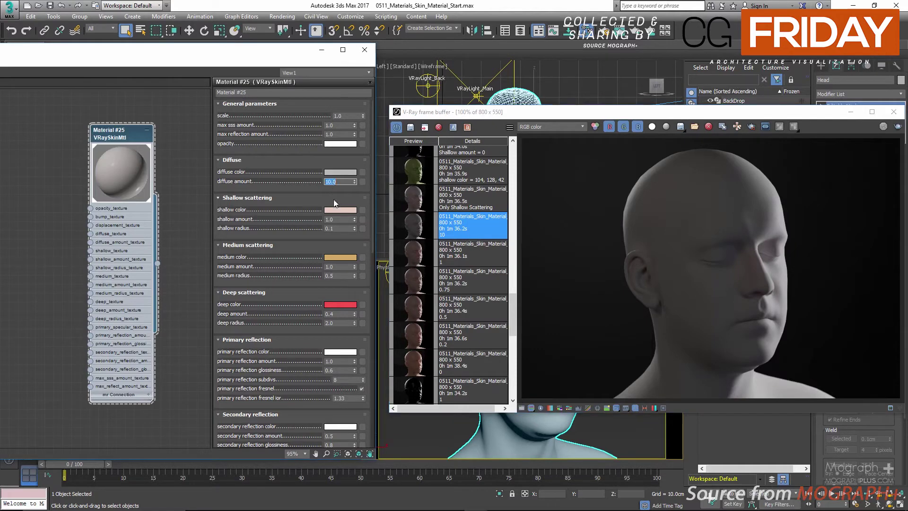
type("0")
key("Return")
Select the "Only Shallow Scattering" history render and set both the medium amount and deep amount to 0
scroll(476, 255, "up", 1)
left_click(478, 213)
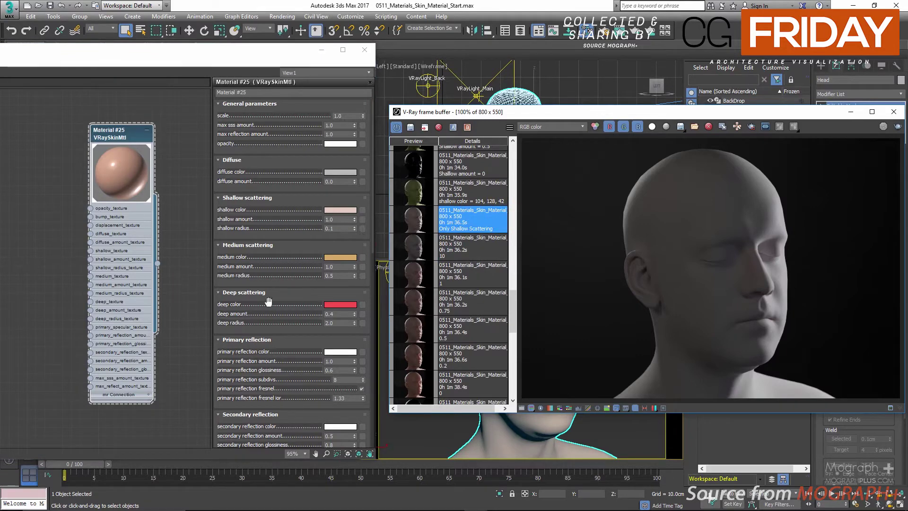
scroll(279, 261, "down", 2)
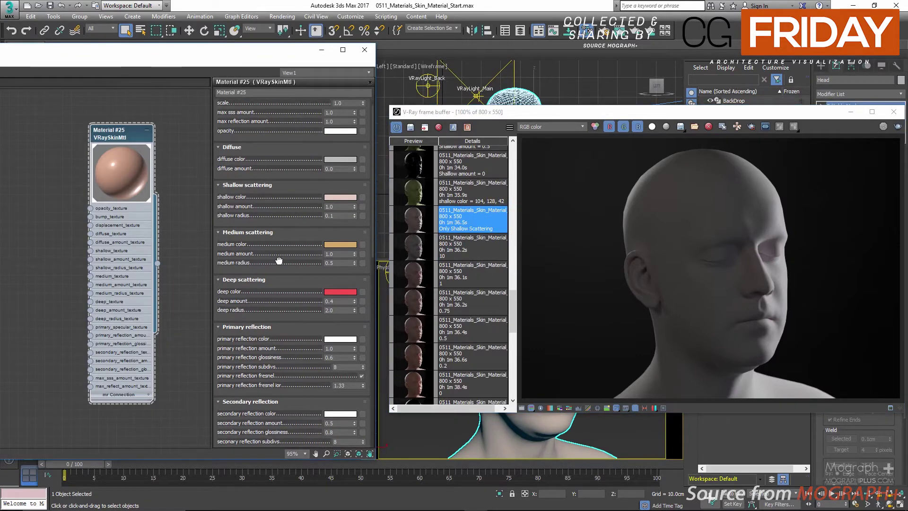
scroll(280, 261, "up", 1)
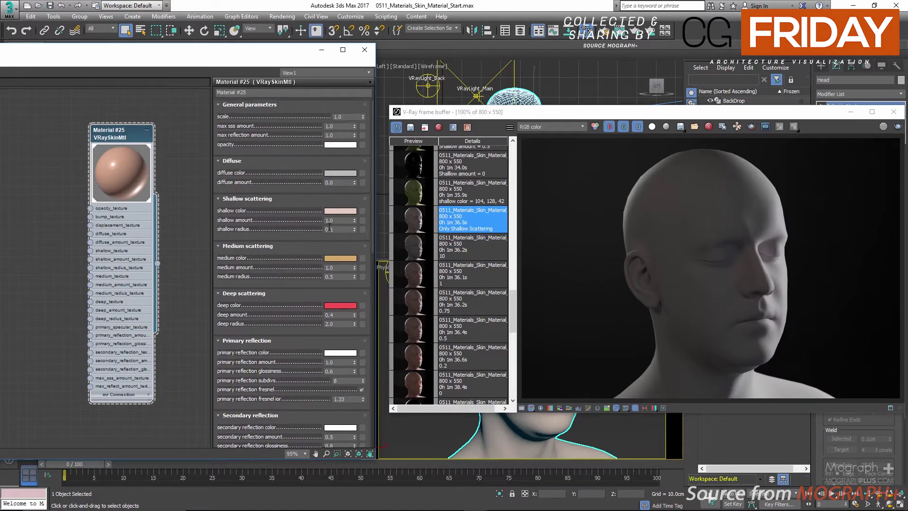
double_click(331, 268)
type("0")
double_click(342, 314)
type("0")
key("Return")
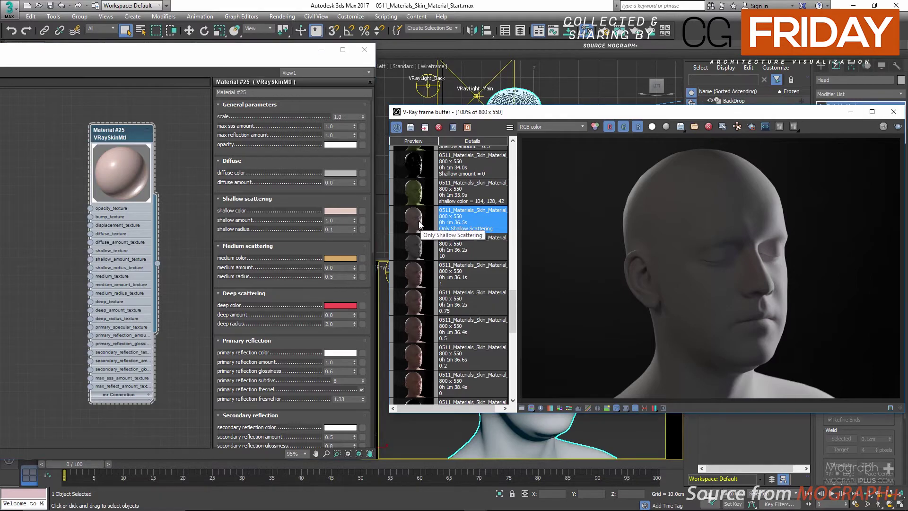
left_click(341, 212)
left_click_drag(348, 99, 355, 100)
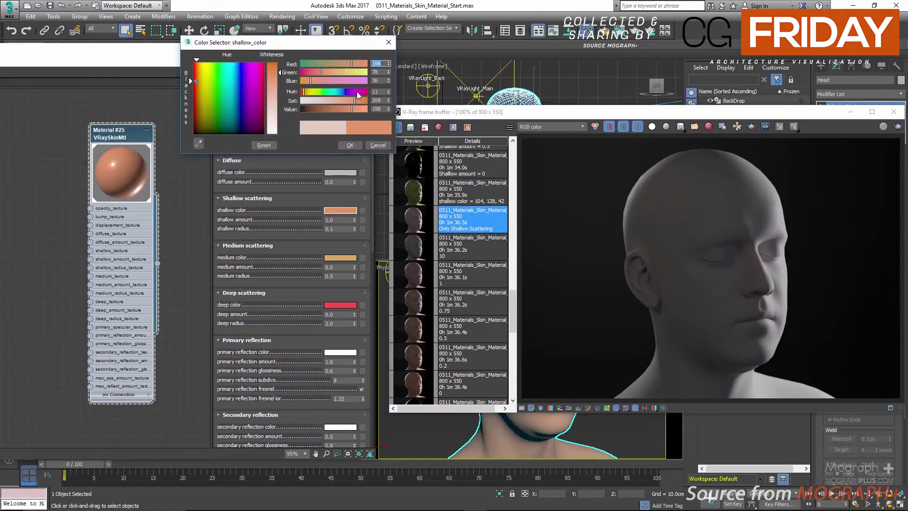
left_click(357, 91)
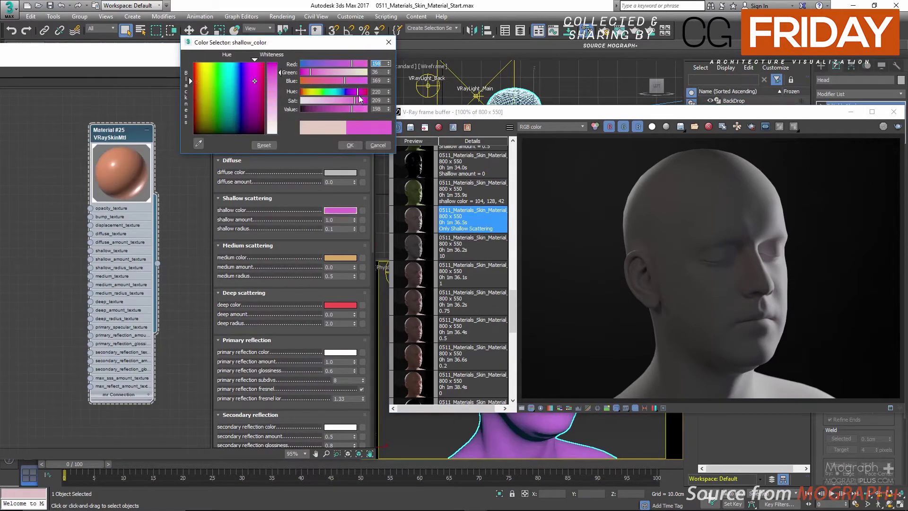
left_click(377, 144)
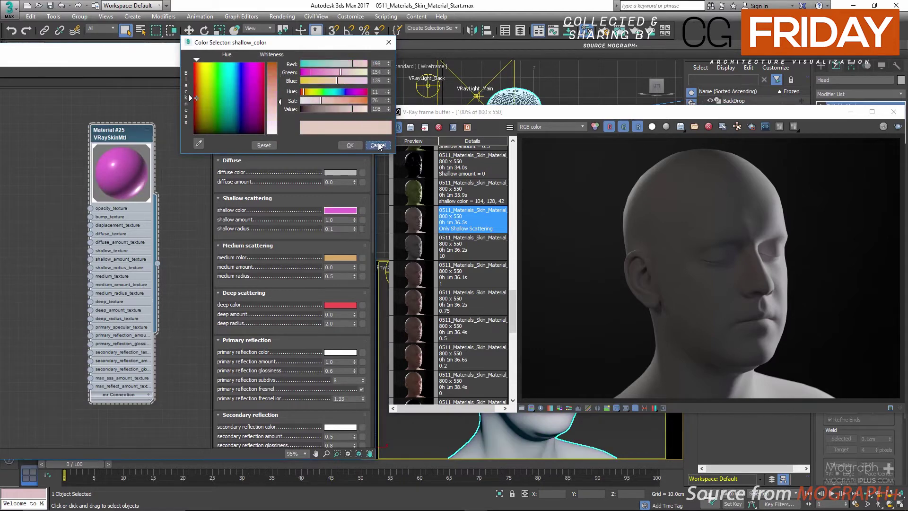
Load the "Only Shallow Scattering" history render and inspect the ear and face at 200%
double_click(412, 222)
scroll(680, 277, "up", 2)
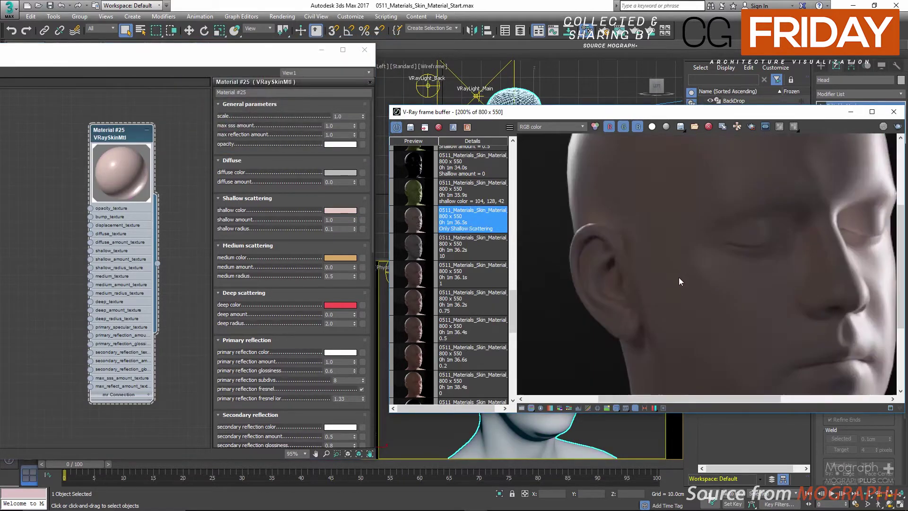
middle_click_drag(677, 282, 609, 248)
scroll(609, 248, "down", 2)
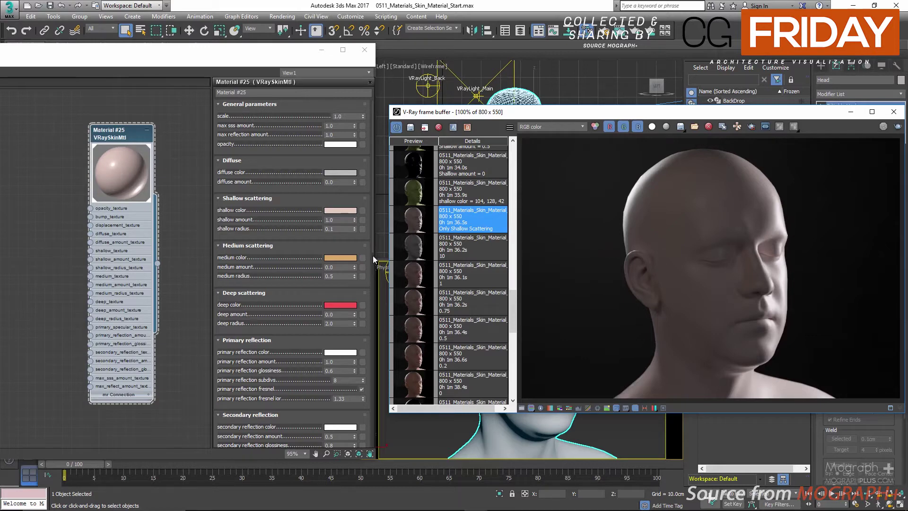
left_click(334, 229)
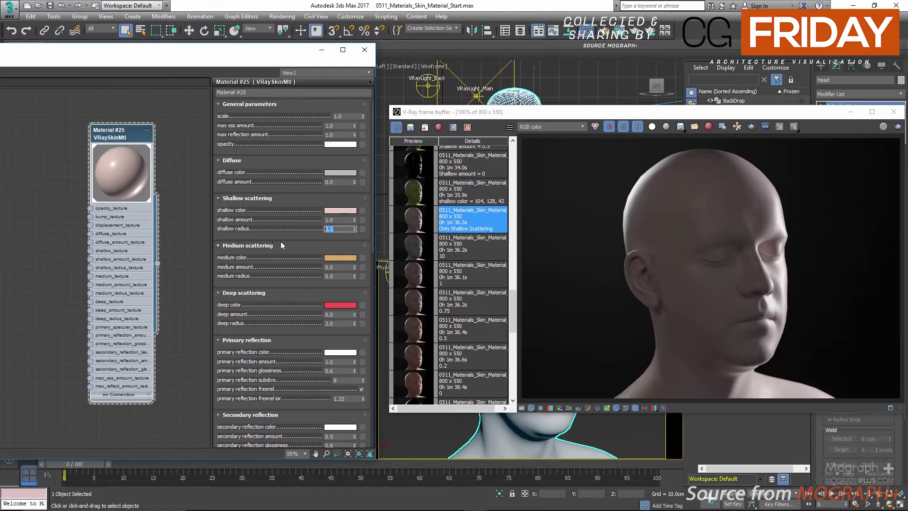
left_click(344, 229)
left_click(279, 239)
left_click_drag(280, 240, 282, 237)
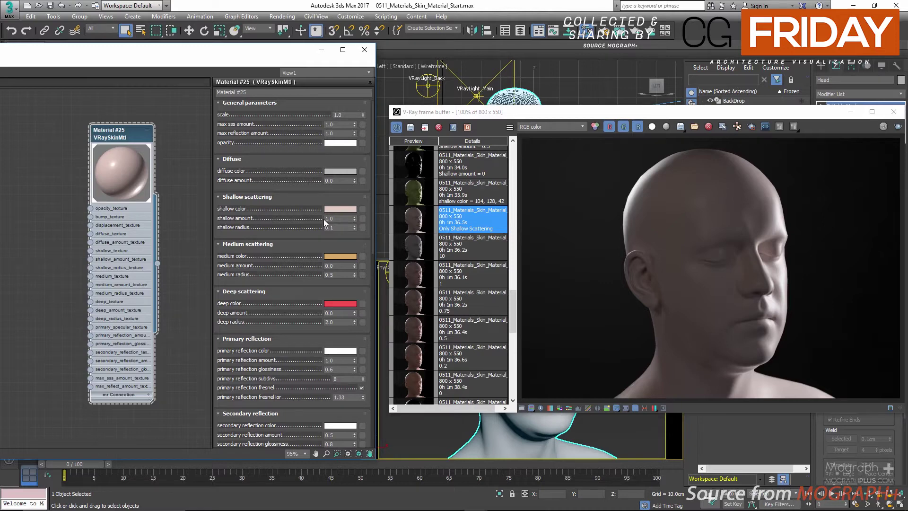
scroll(452, 243, "up", 1)
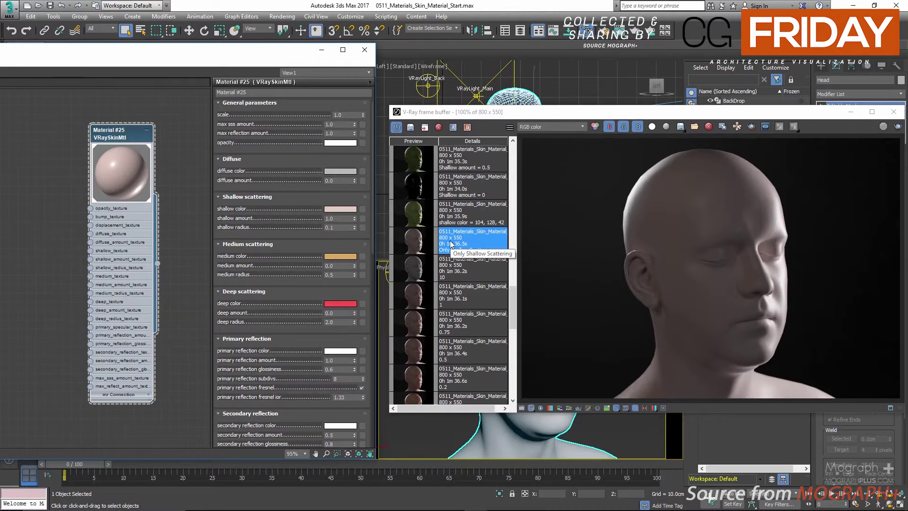
scroll(299, 240, "down", 1)
scroll(300, 241, "down", 2)
scroll(328, 251, "up", 3)
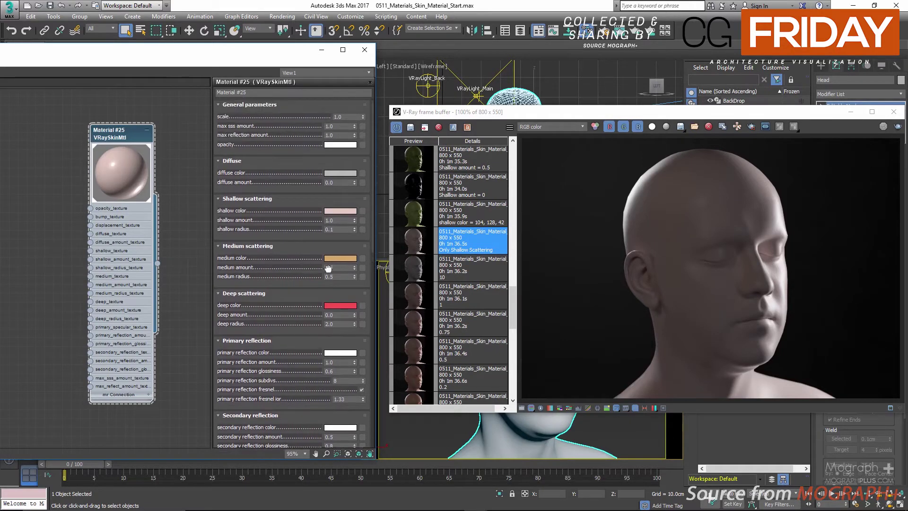
Set the shallow color to RGB 104, 128, 42 and load the history render labelled with that color
left_click(336, 213)
type("10")
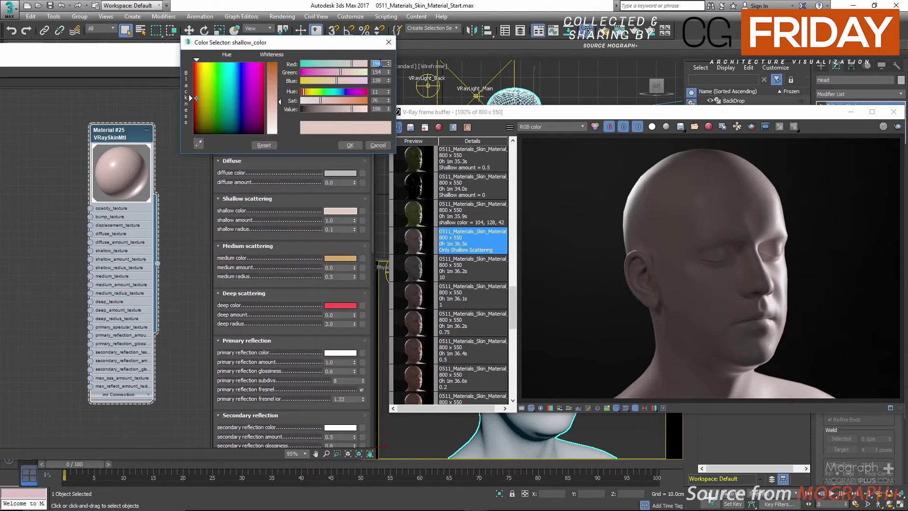
type("4")
key("Tab")
type("128")
key("Tab")
type("42")
key("Tab")
left_click(350, 146)
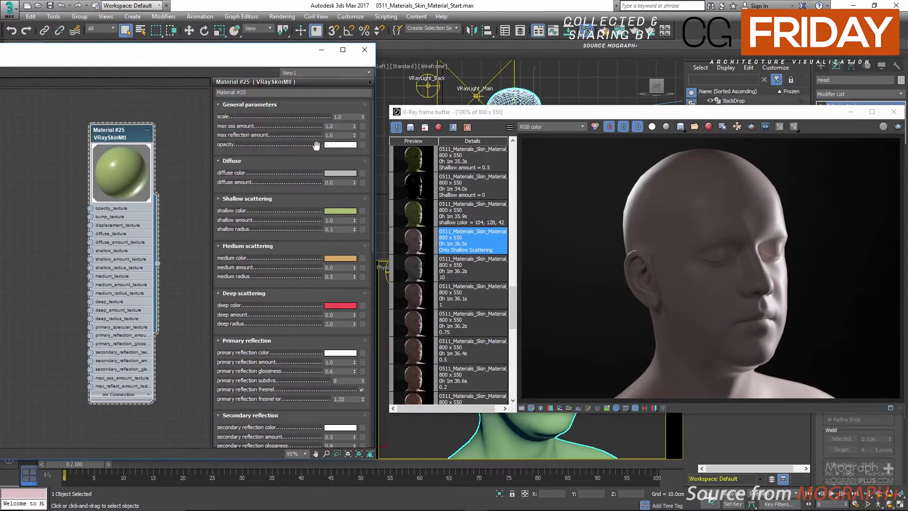
left_click(411, 211)
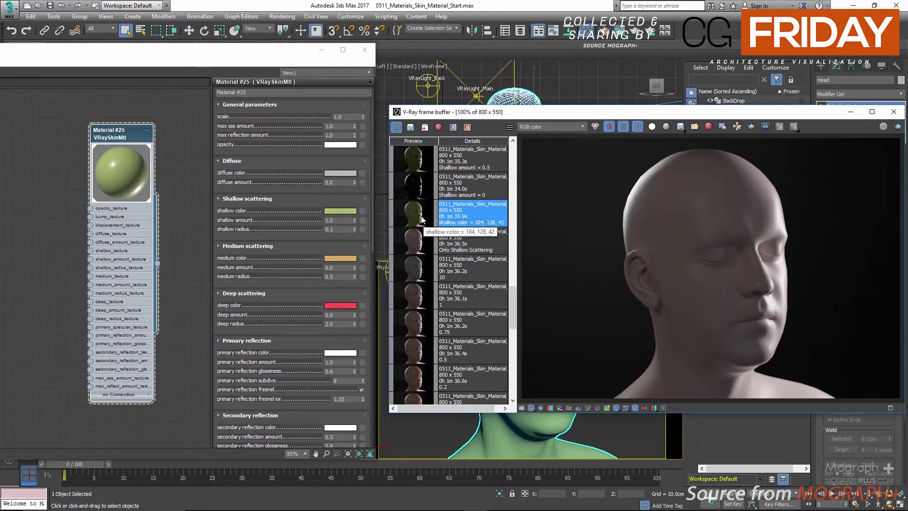
double_click(421, 218)
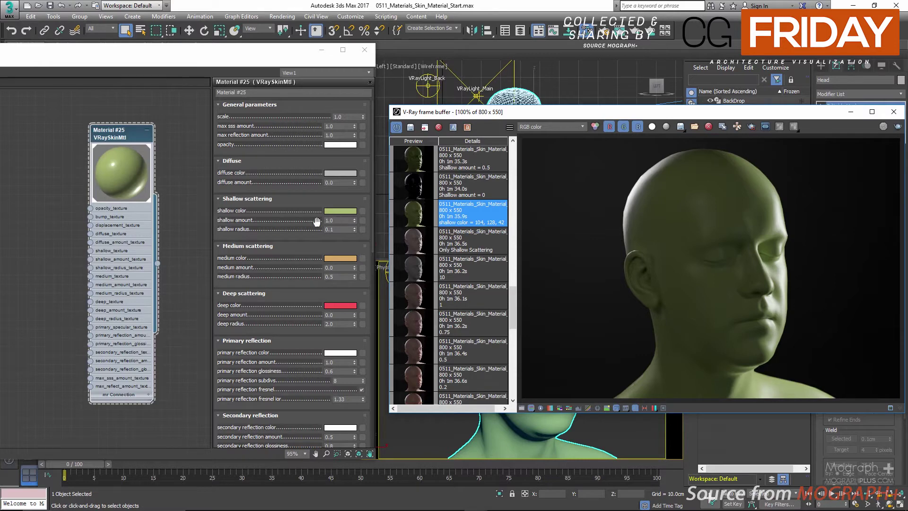
Load the "Shallow amount = 0" history render and set the shallow amount to 0
left_click(337, 220)
left_click(289, 225)
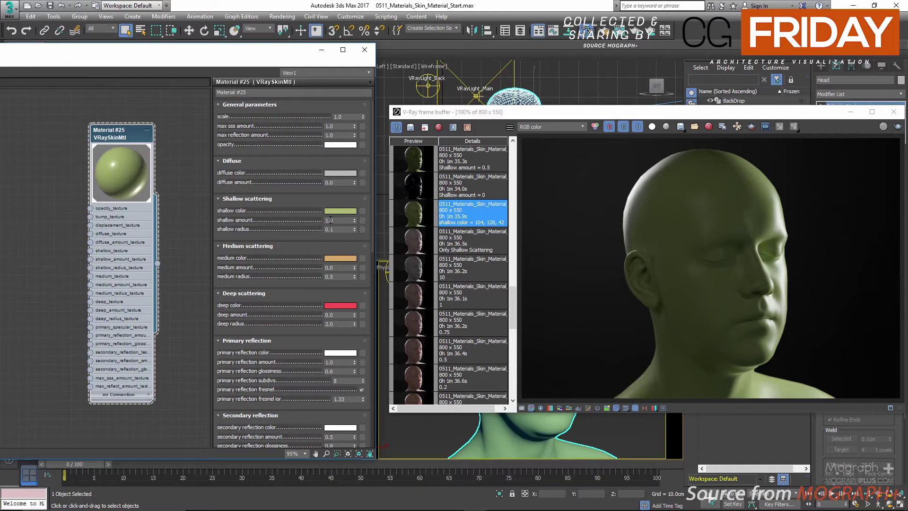
left_click(432, 190)
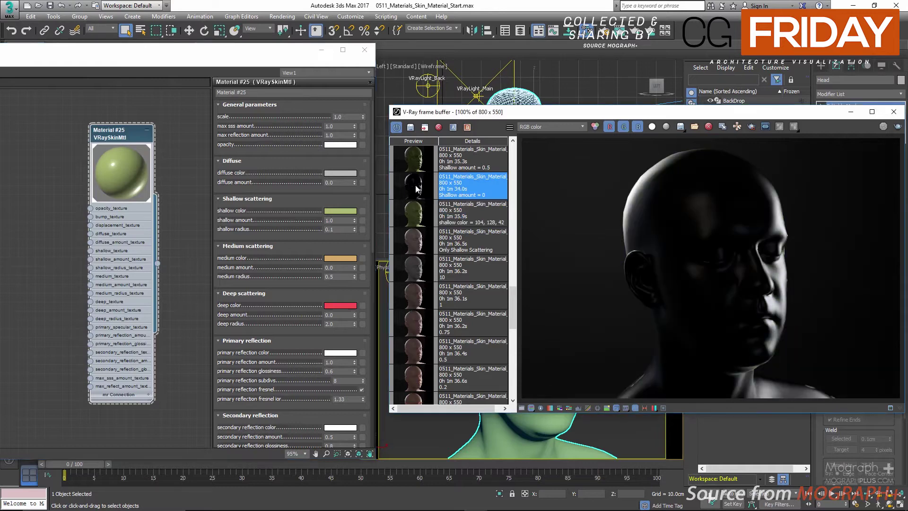
double_click(337, 220)
type("0")
key("Return")
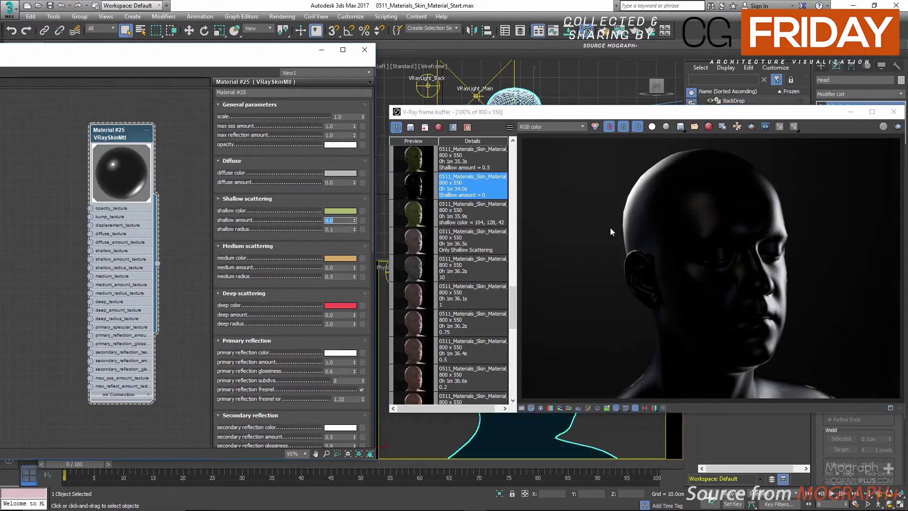
Load the "Shallow amount = 0.5" history render and set the shallow amount to 0.5
scroll(494, 227, "up", 2)
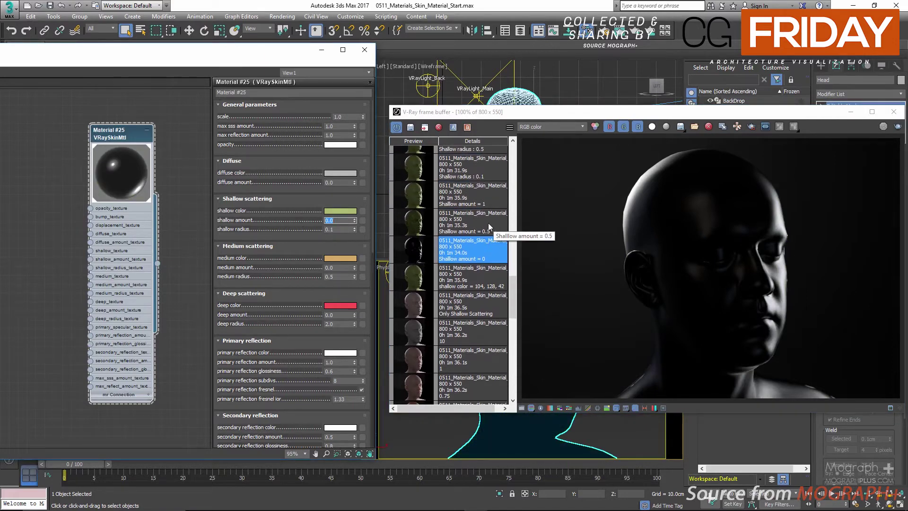
double_click(488, 223)
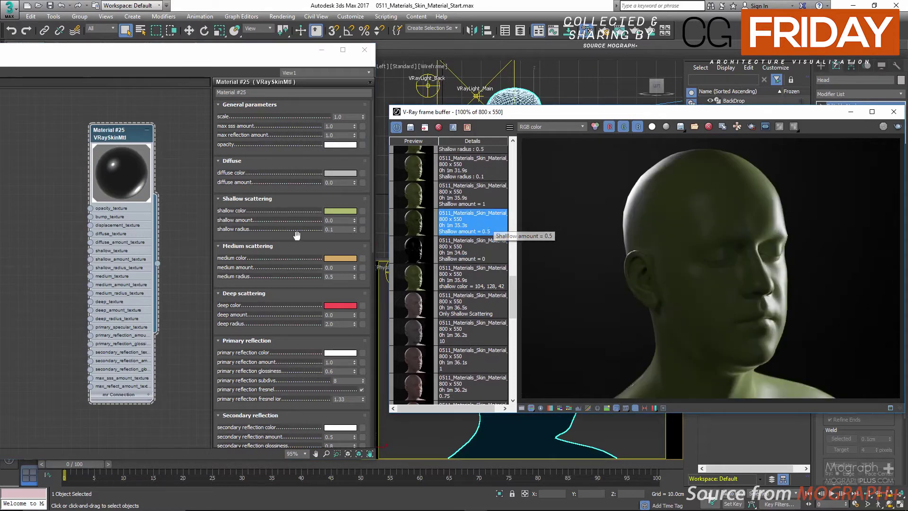
double_click(336, 220)
type("0.5")
key("Return")
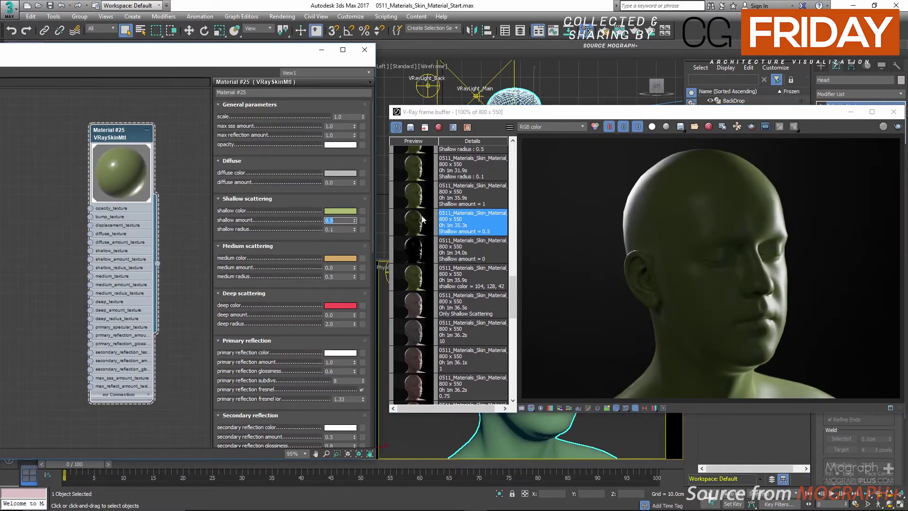
Load the "Shallow amount = 1" history render and set the shallow amount to 1
double_click(416, 196)
double_click(336, 220)
type("1")
key("Return")
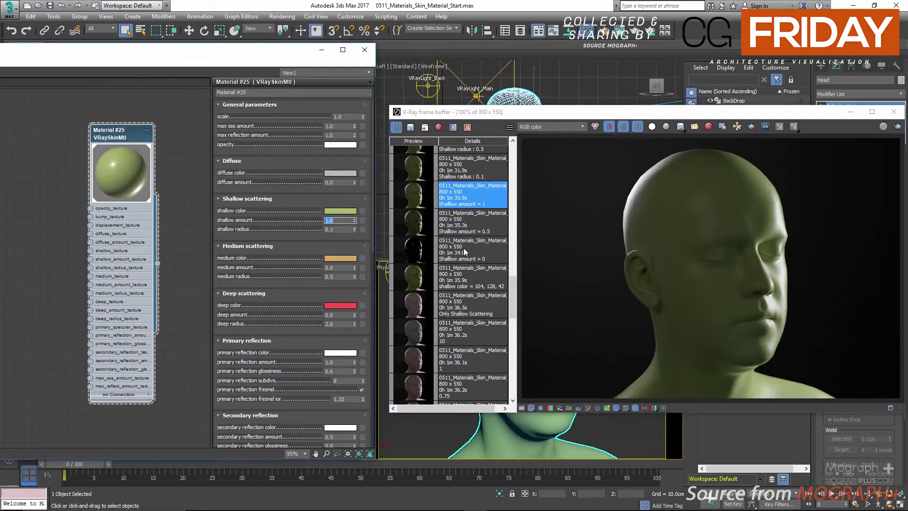
Find the shallow radius renders in the history and load the "Shallow radius : 0.1" one
scroll(461, 256, "up", 3)
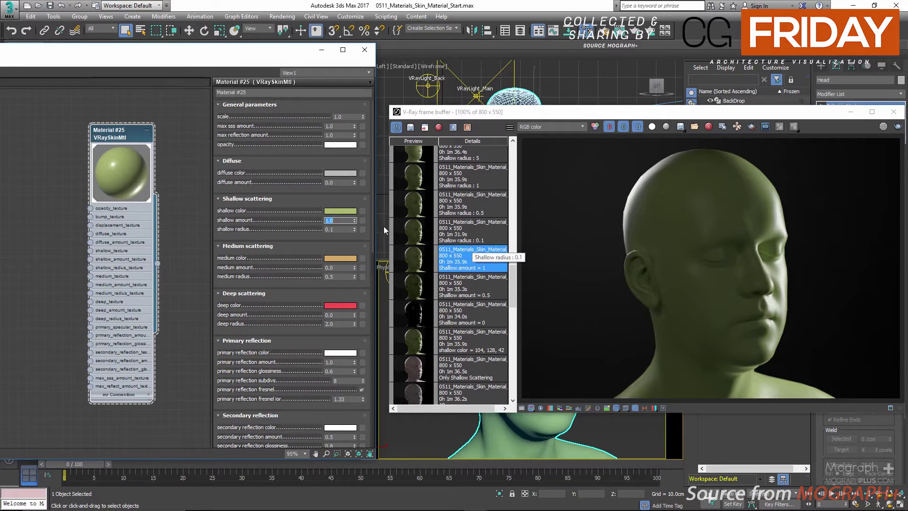
double_click(339, 229)
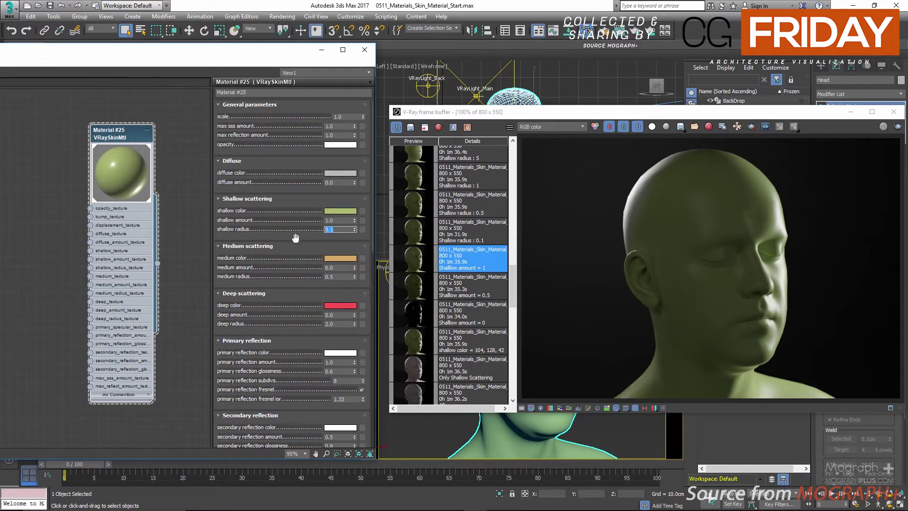
scroll(466, 302, "up", 3)
scroll(465, 303, "up", 1)
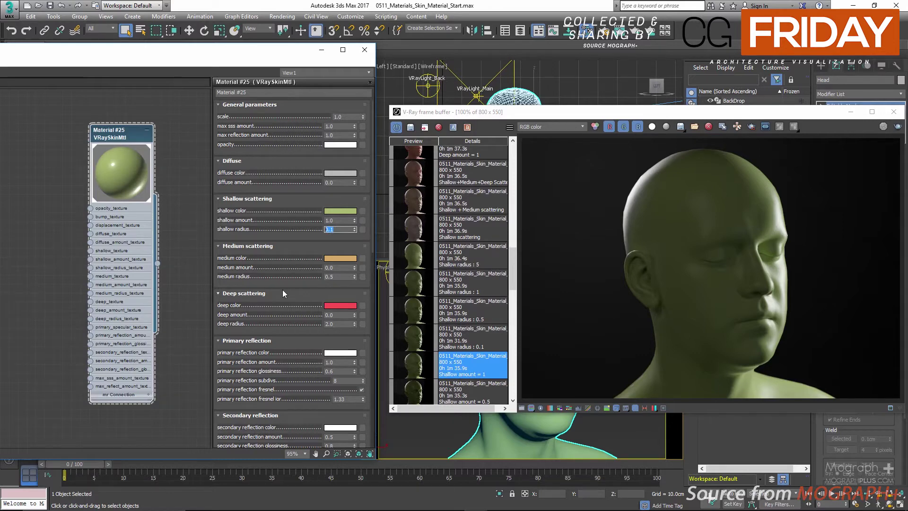
left_click(340, 230)
left_click(419, 340)
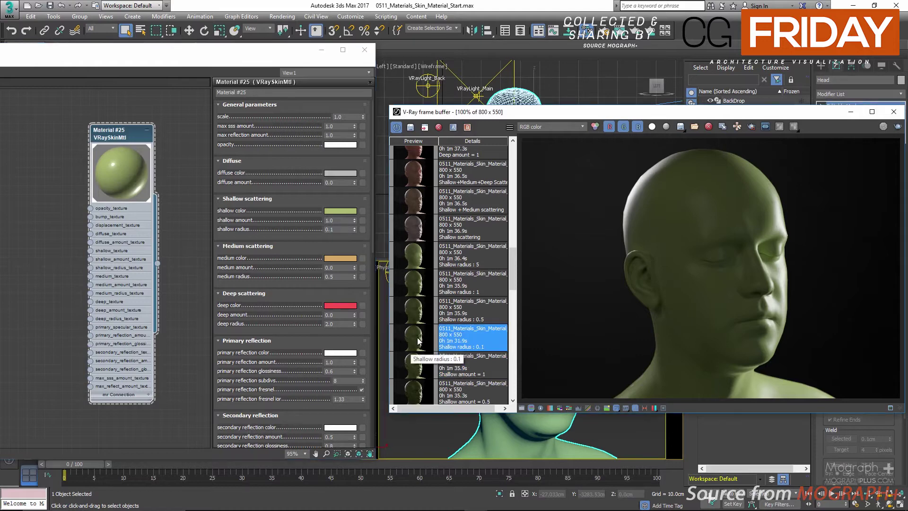
Set the shallow radius to 0.5 and load the "Shallow radius : 0.5" history render
left_click(340, 229)
key("BackSpace")
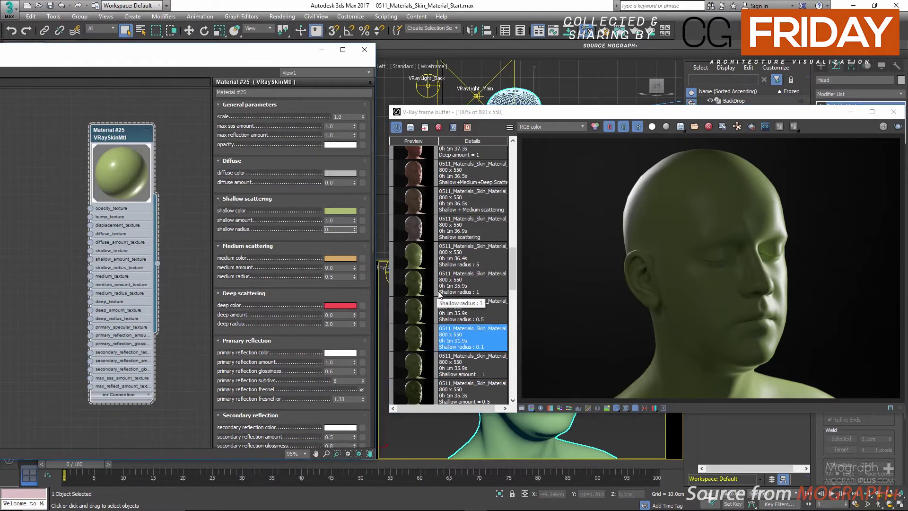
type("5")
left_click(417, 310)
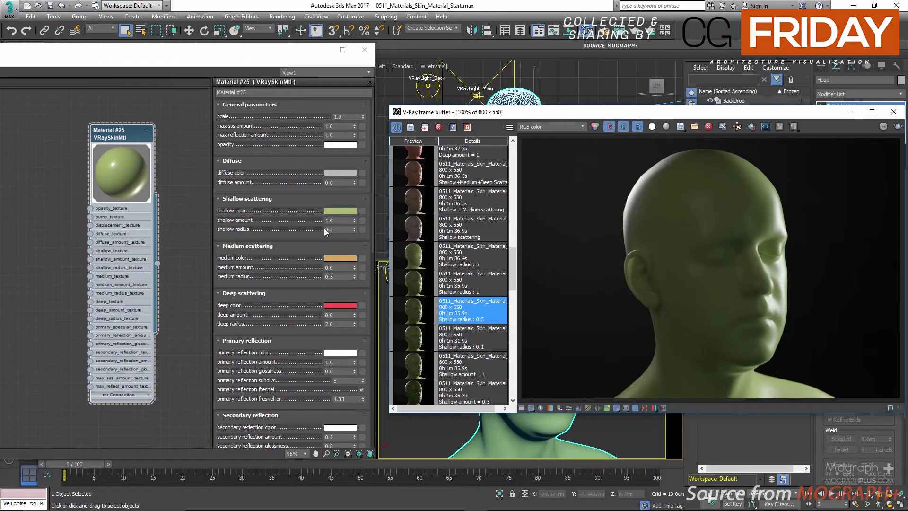
Set the shallow radius to 1 and load the "Shallow radius : 1" history render
double_click(327, 230)
type("1")
left_click(442, 283)
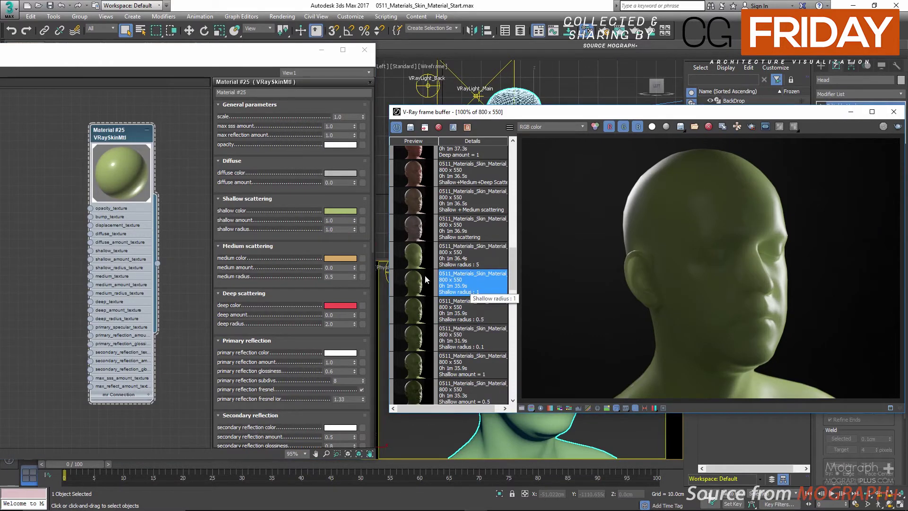
Set the shallow radius to 5 and load the "Shallow radius : 5" history render
double_click(335, 230)
type("5")
left_click(482, 261)
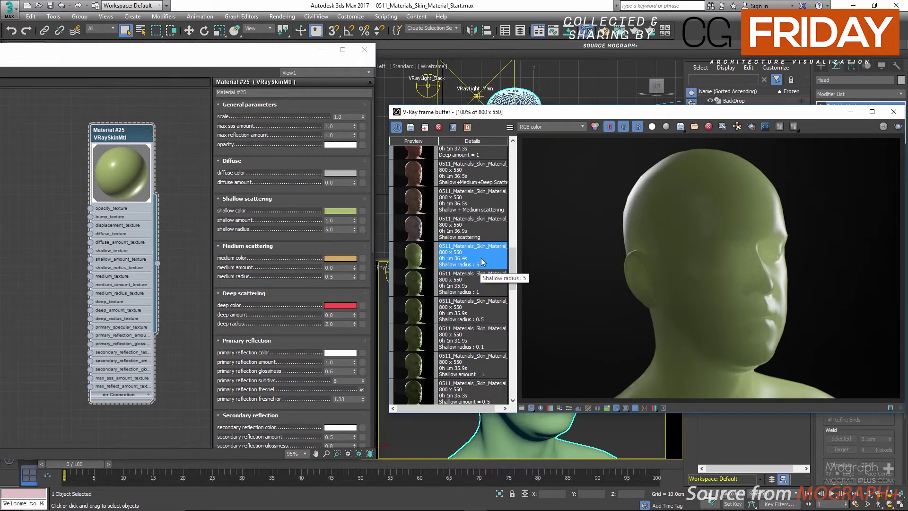
Compare the "Shallow radius" history renders for 0.1, 0.5, 1 and 5, finishing on the 5 render
scroll(481, 259, "down", 1)
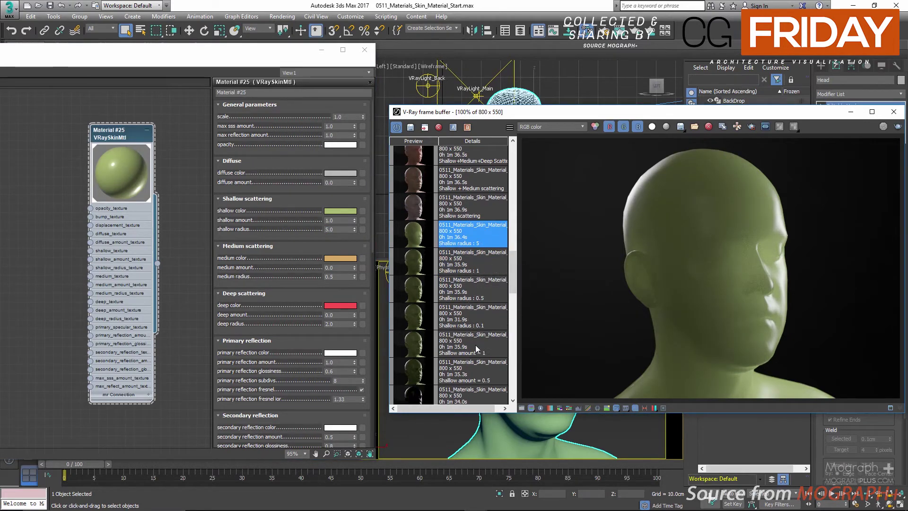
left_click(477, 326)
left_click(482, 287)
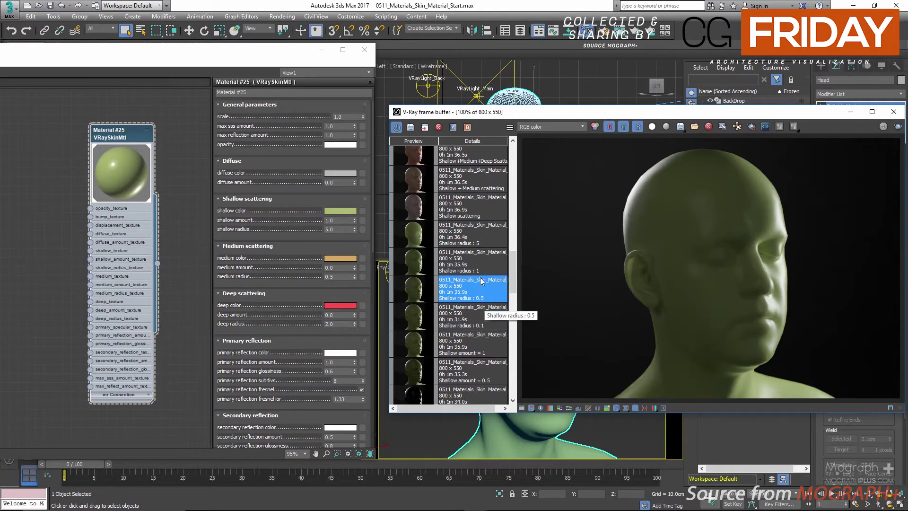
left_click(482, 262)
left_click(477, 234)
scroll(474, 286, "up", 1)
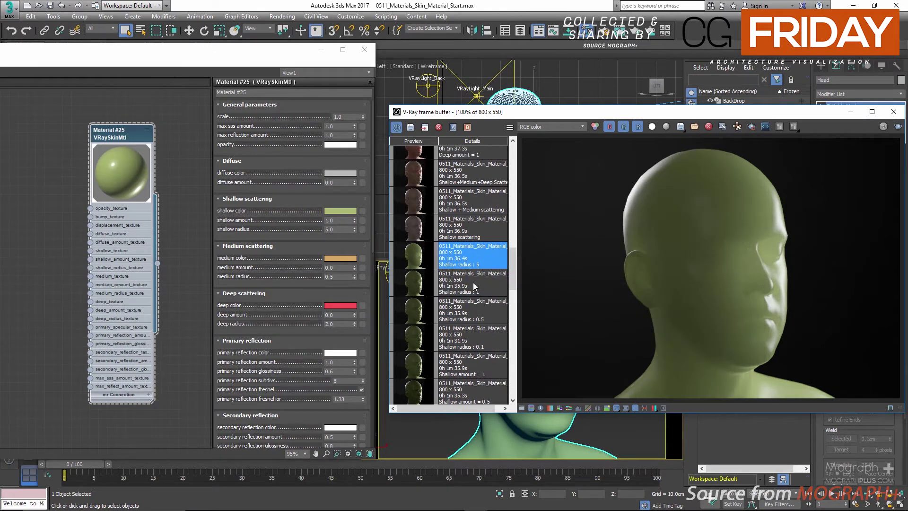
left_click(495, 345)
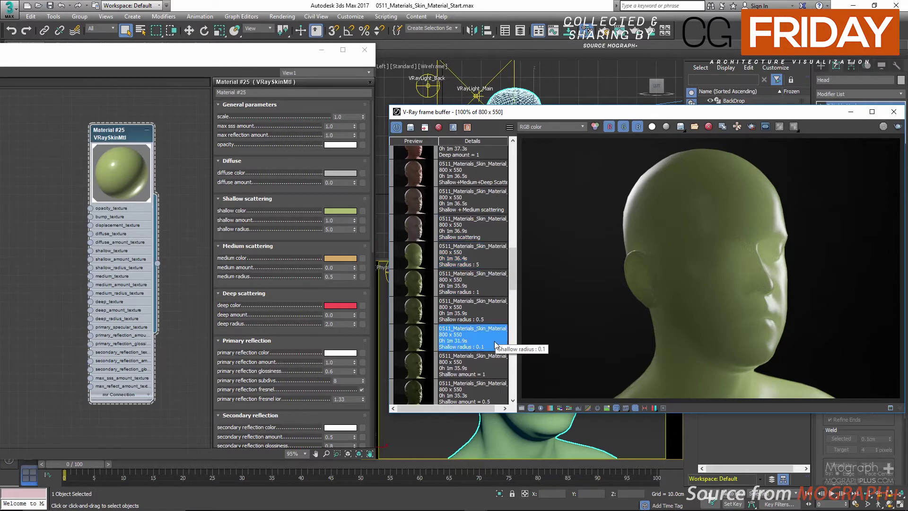
left_click(497, 314)
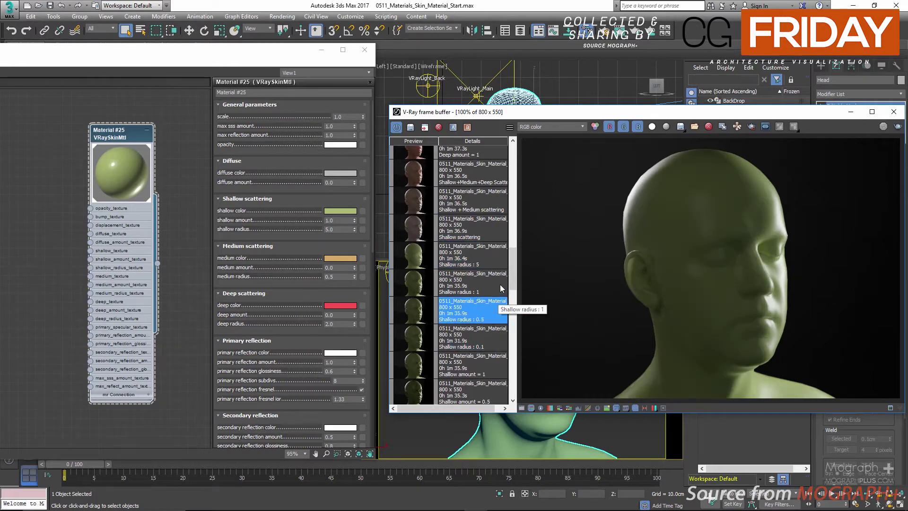
left_click(503, 263)
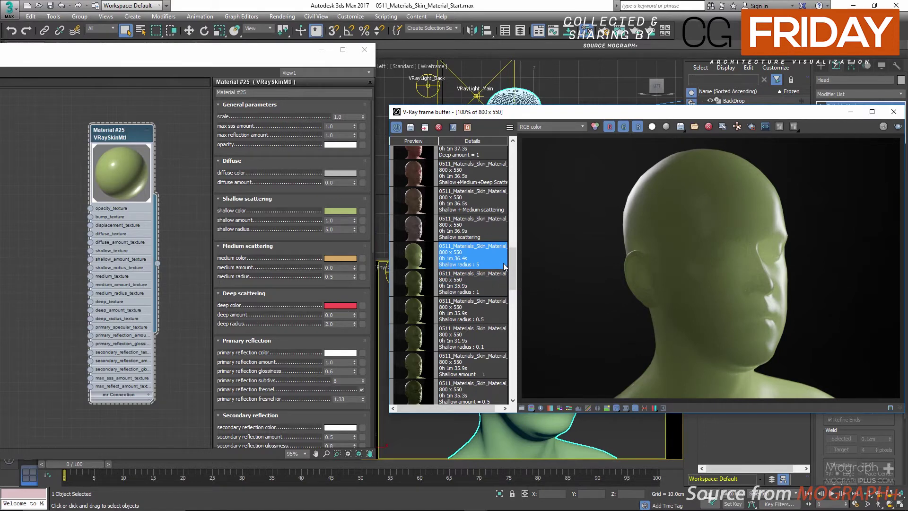
scroll(504, 263, "up", 1)
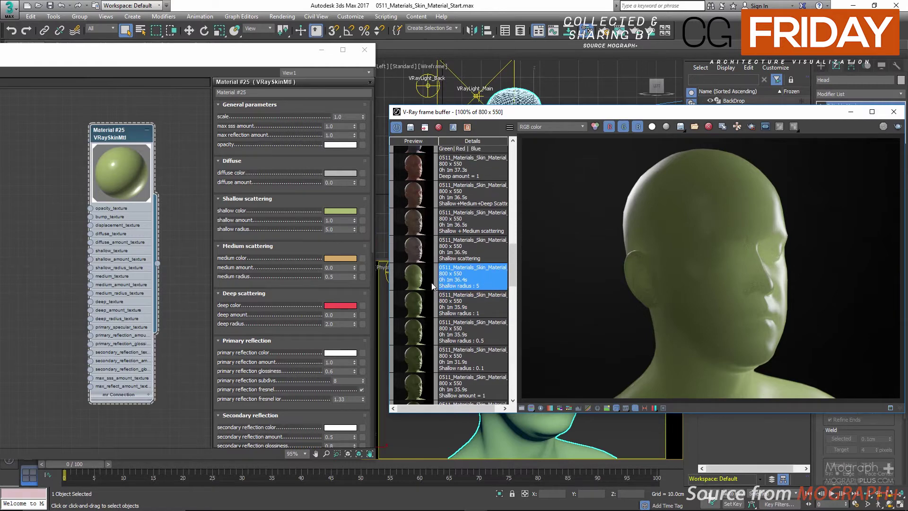
Set the skin material's shallow radius to 0.1
left_click(340, 230)
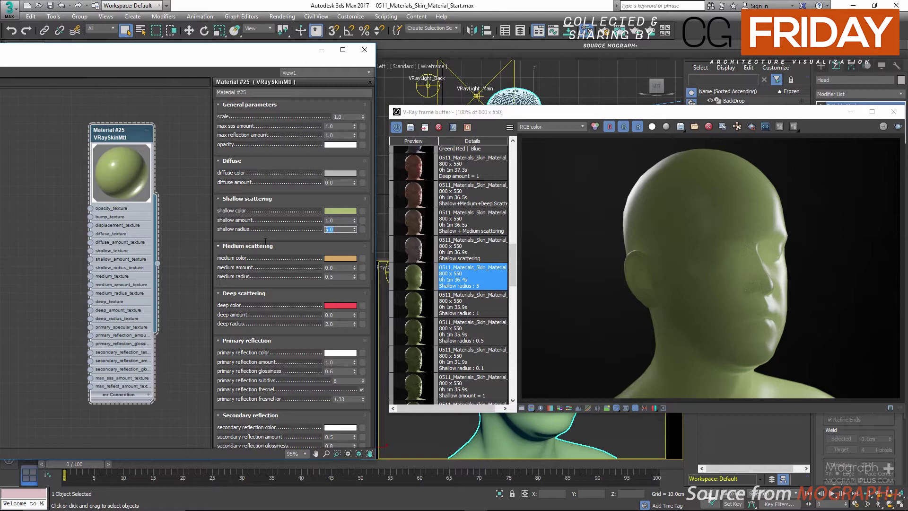
type("0.1")
key("Return")
Set the shallow color to red 198, green 154, blue 139 and accept it
left_click(340, 210)
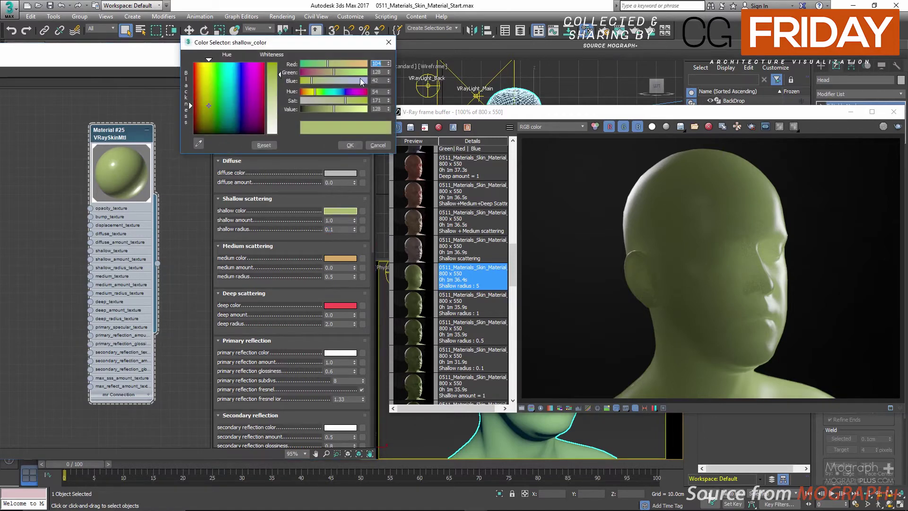
type("198")
key("Tab")
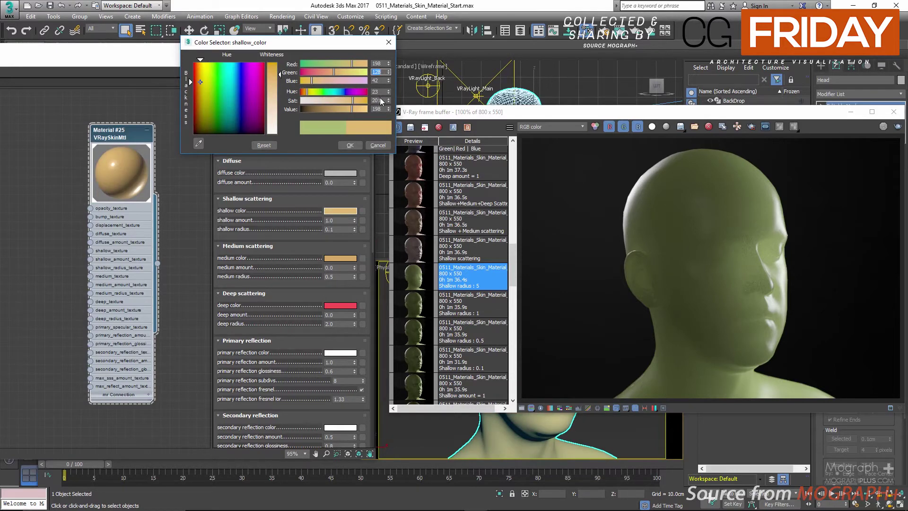
type("154")
key("Tab")
type("13")
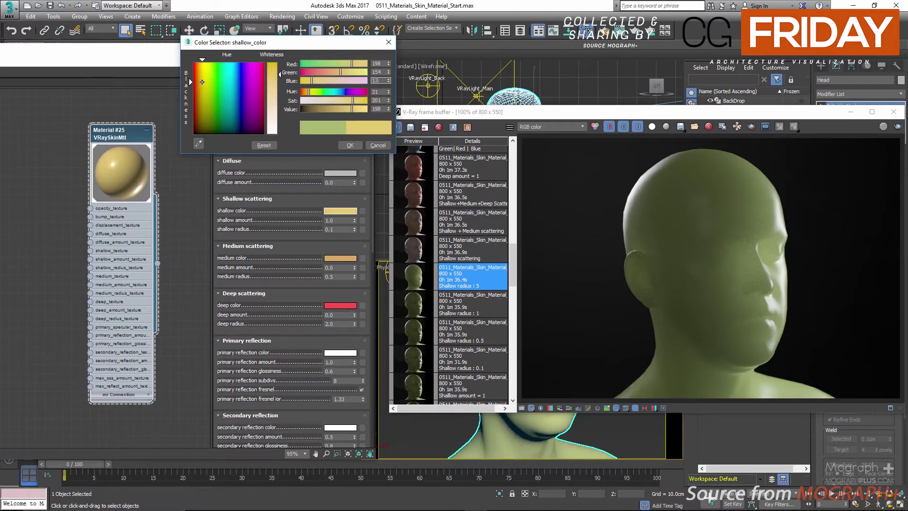
type("9")
key("Tab")
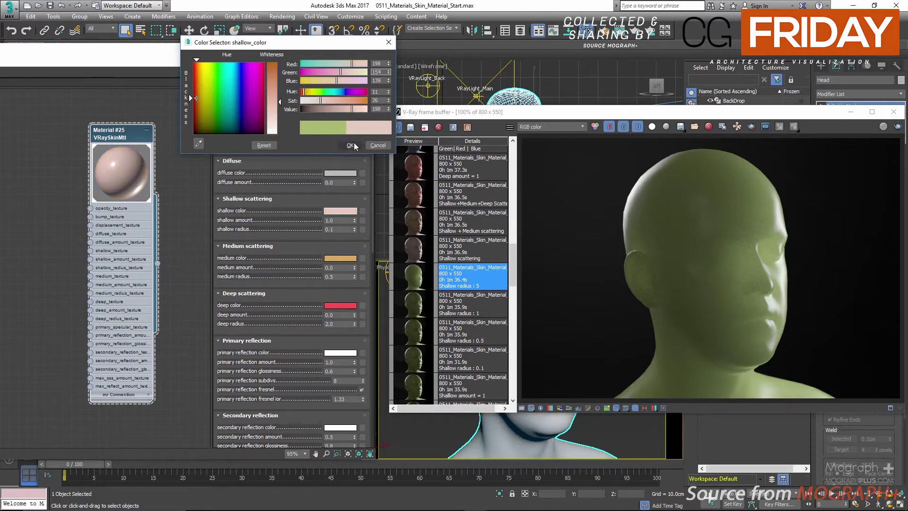
left_click(355, 145)
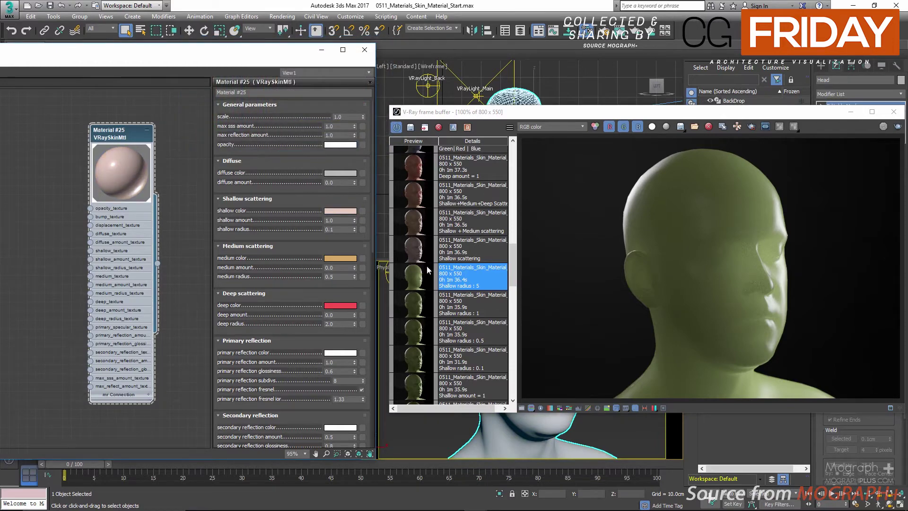
Find and select the "Shallow scattering" render in the frame buffer history
scroll(427, 270, "up", 3)
mouse_move(287, 196)
left_mouse_down()
mouse_move(298, 142)
mouse_move(304, 202)
left_mouse_up()
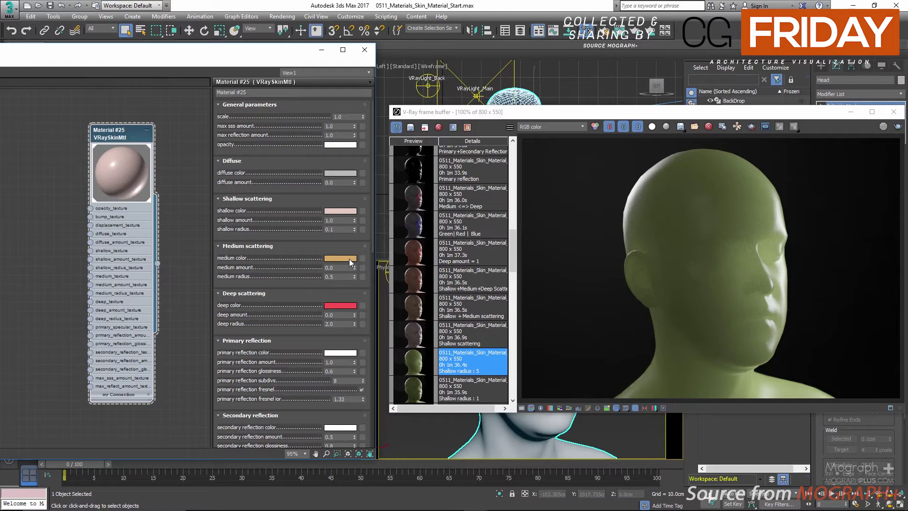
left_click(410, 334)
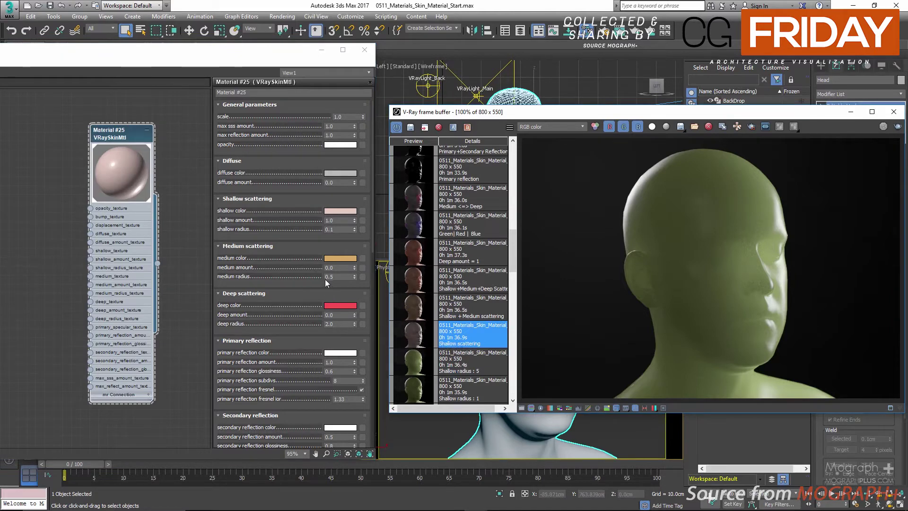
Set the medium scattering amount to 1 and load the "Shallow + Medium scattering" history render
double_click(338, 268)
type("1")
key("Return")
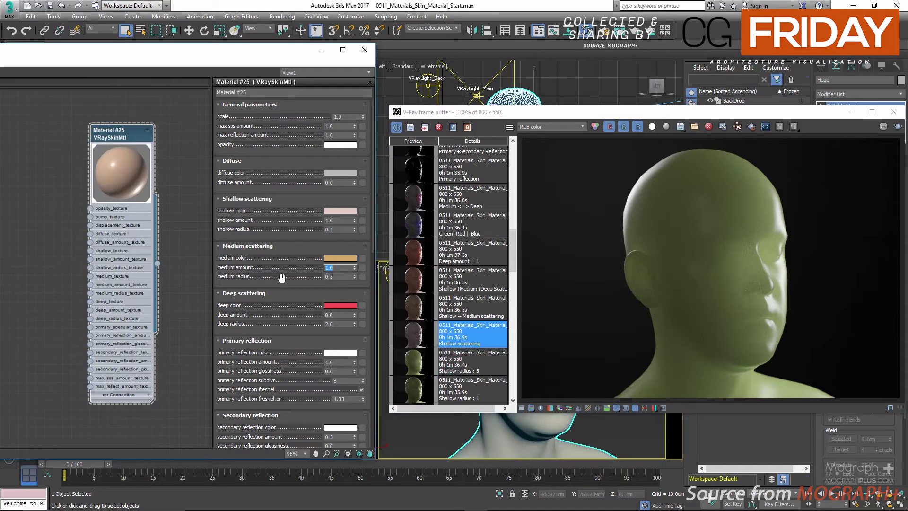
left_click(339, 268)
left_click(429, 305)
double_click(429, 310)
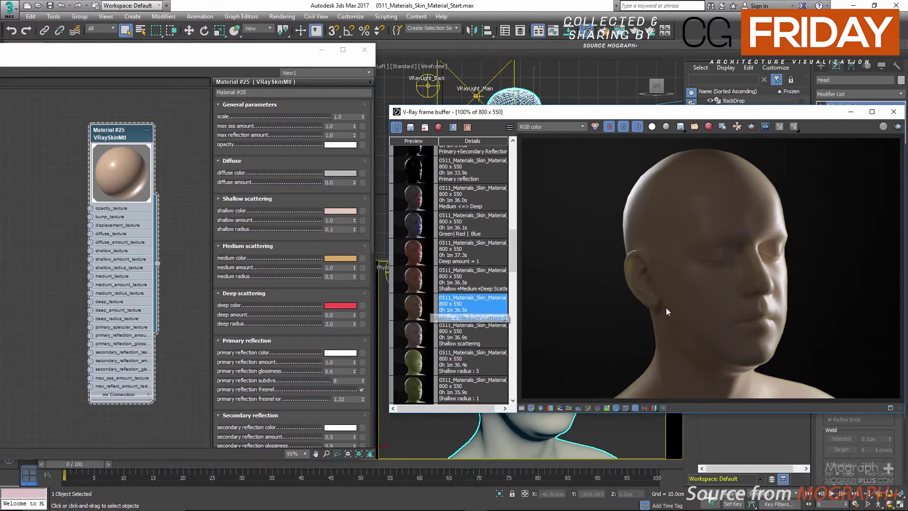
Load the "Shallow+Medium+Deep Scattering" history render and review the shallow and medium radius values
left_click(416, 284)
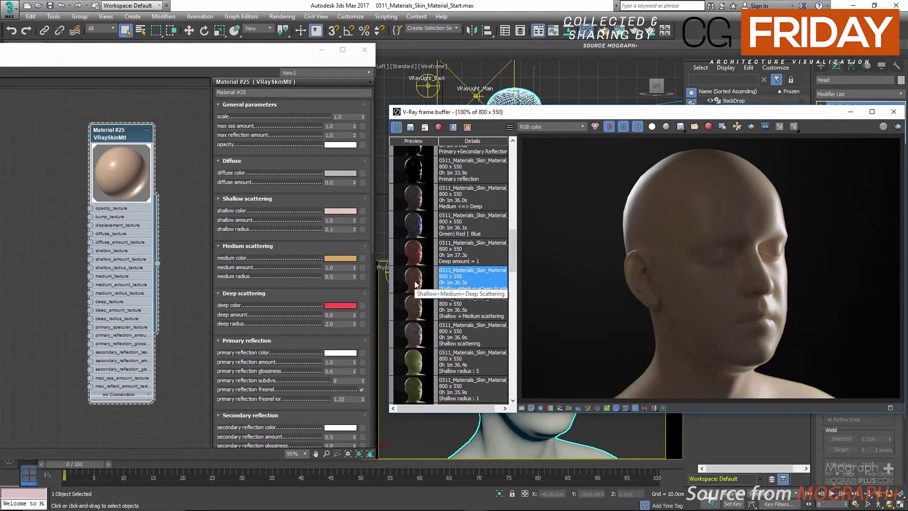
double_click(416, 284)
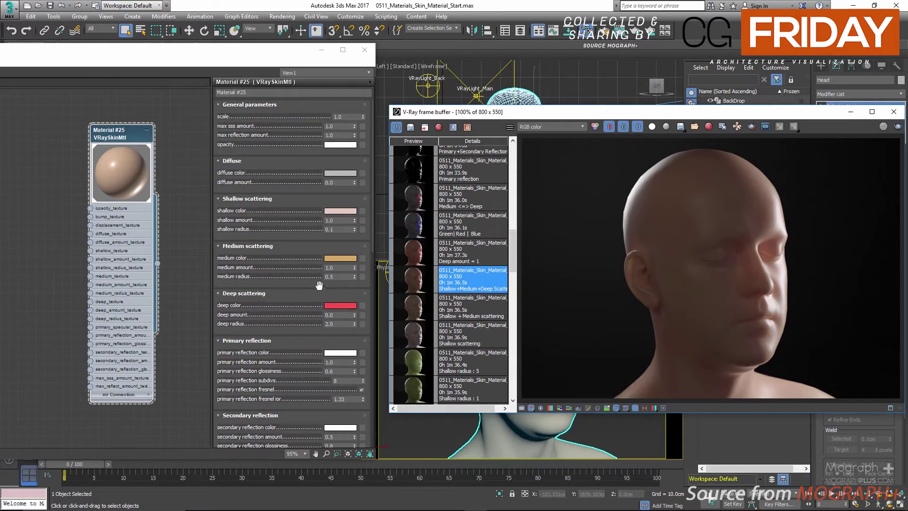
double_click(332, 276)
double_click(332, 230)
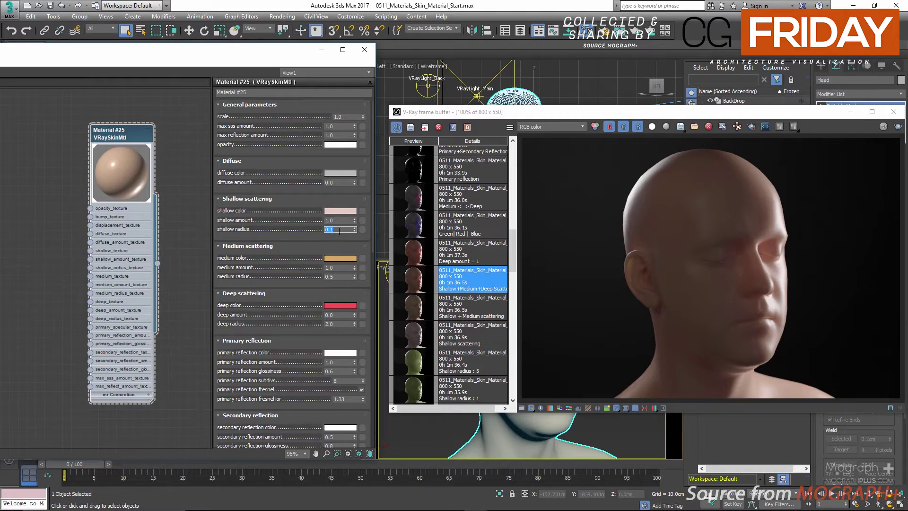
double_click(333, 276)
Review the deep scattering parameters and compare the "Shallow + Medium scattering" and "Shallow+Medium+Deep Scattering" renders
left_click(420, 263)
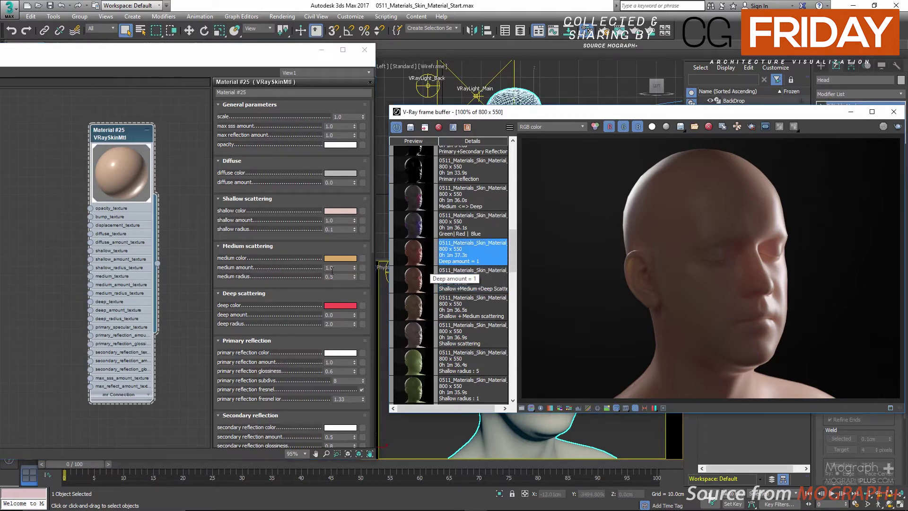
scroll(272, 311, "down", 2)
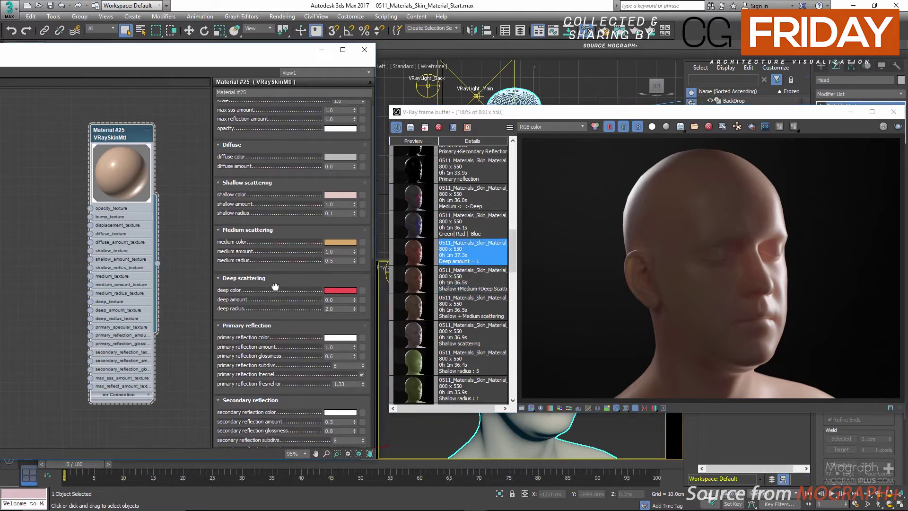
left_click(419, 288)
mouse_move(294, 284)
left_mouse_down()
mouse_move(298, 246)
mouse_move(300, 284)
left_mouse_up()
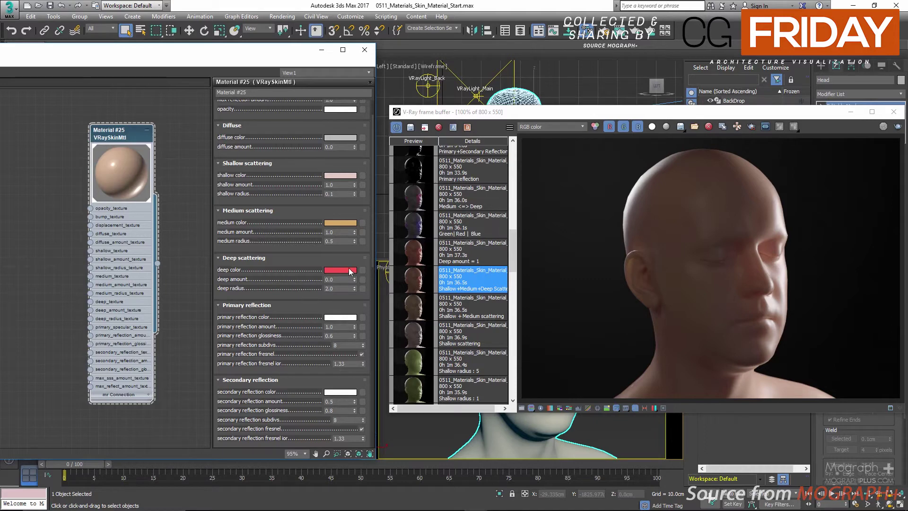
left_click_drag(291, 263, 297, 275)
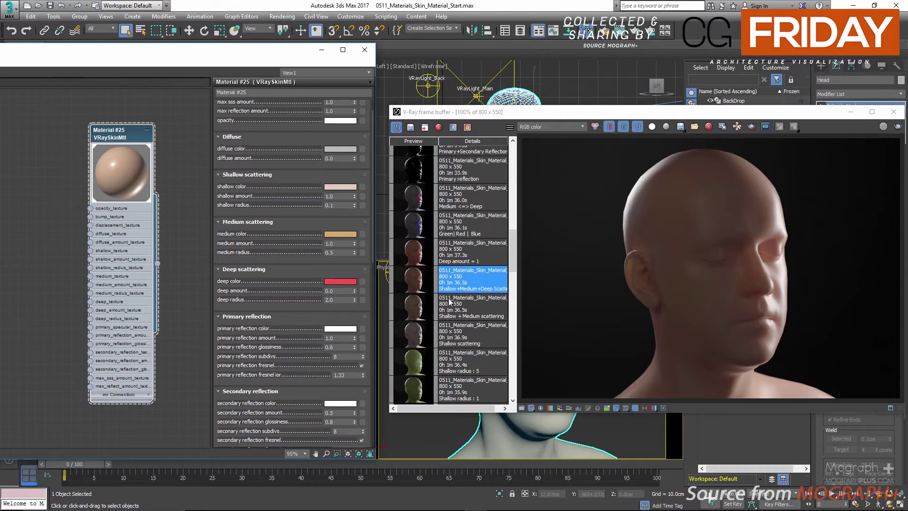
left_click(423, 308)
left_click(420, 287)
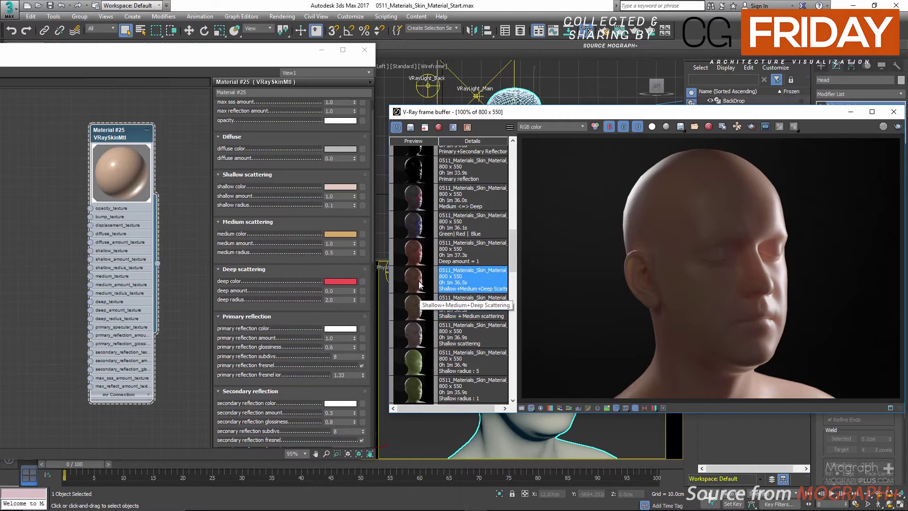
Set the deep scattering amount to 0.4 and select the matching "Shallow+Medium+Deep Scattering" history render
double_click(329, 300)
left_click(337, 291)
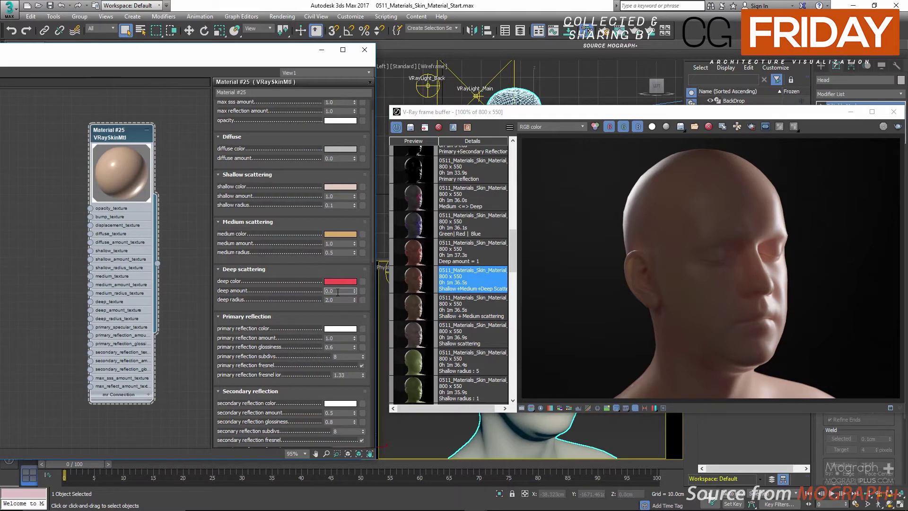
type("4")
key("Return")
left_click(471, 285)
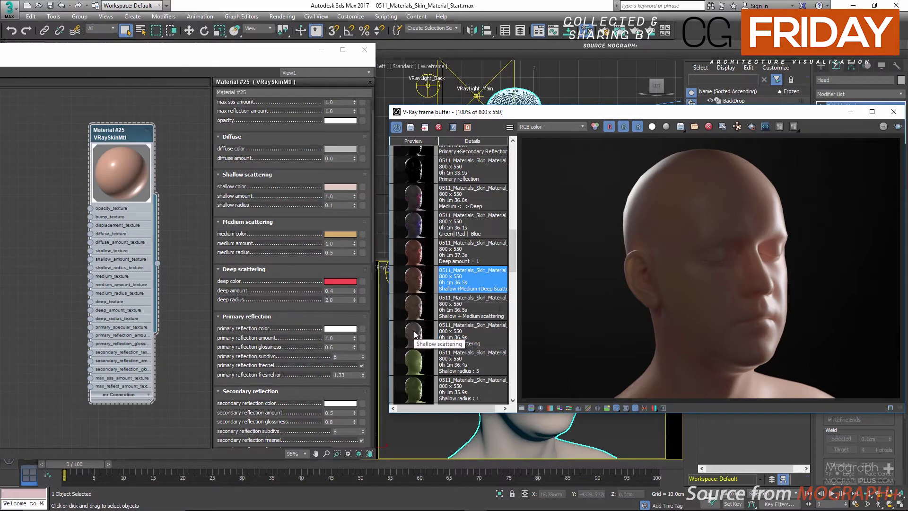
Switch between the "Shallow + Medium scattering" and "Shallow+Medium+Deep Scattering" renders to examine the deep layer's effect
left_click(420, 318)
left_click(416, 286)
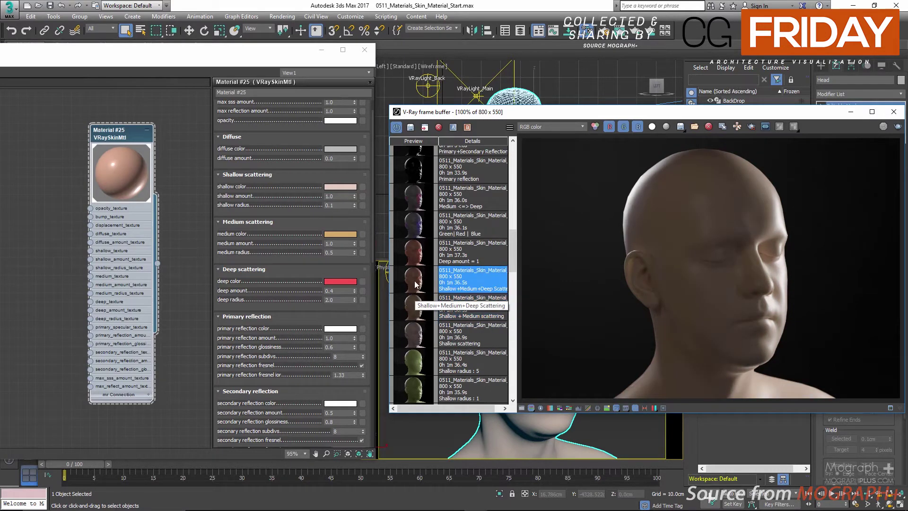
left_click(417, 307)
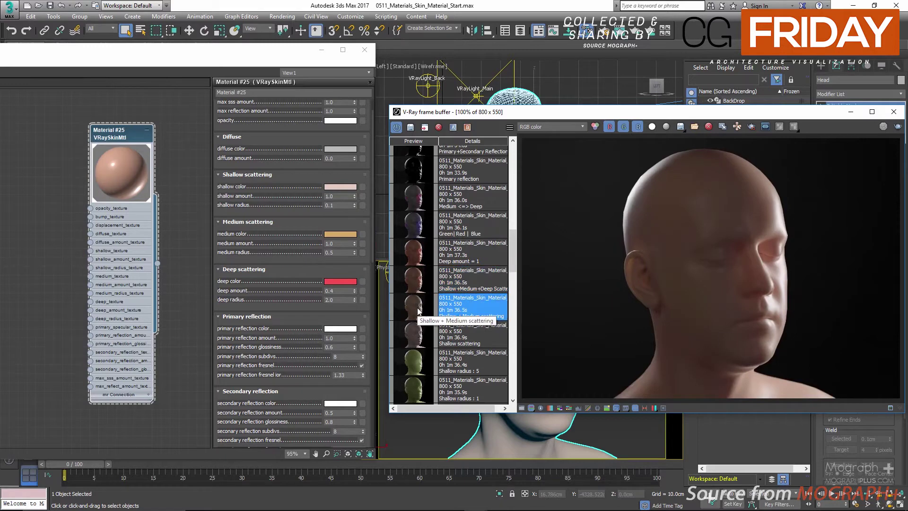
left_click(417, 292)
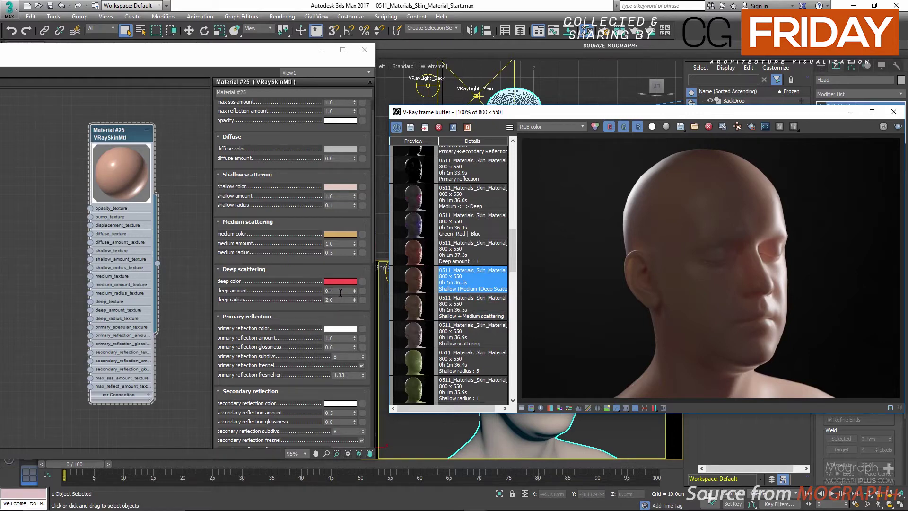
Set the deep amount to 1 and compare the "Deep amount = 1" render with the "Shallow+Medium+Deep Scattering" one
double_click(346, 292)
type("1")
key("Return")
left_click(415, 256)
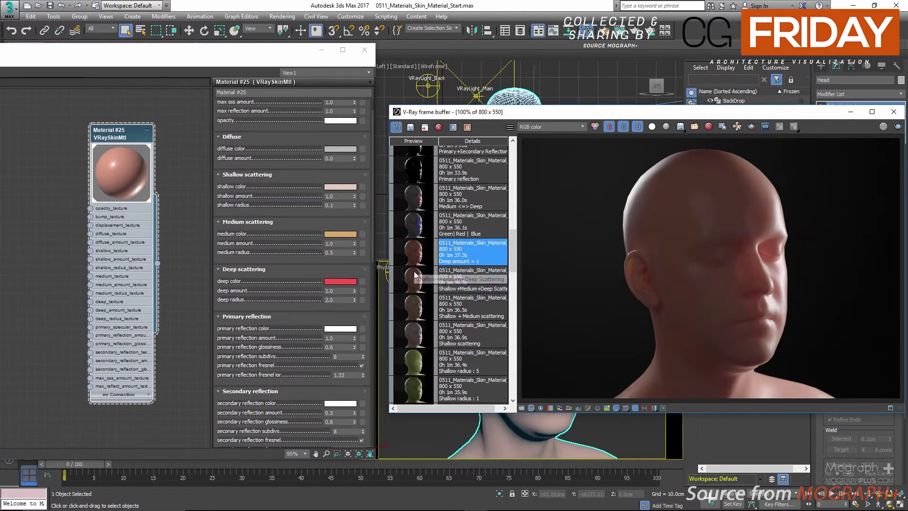
left_click(416, 277)
left_click(418, 254)
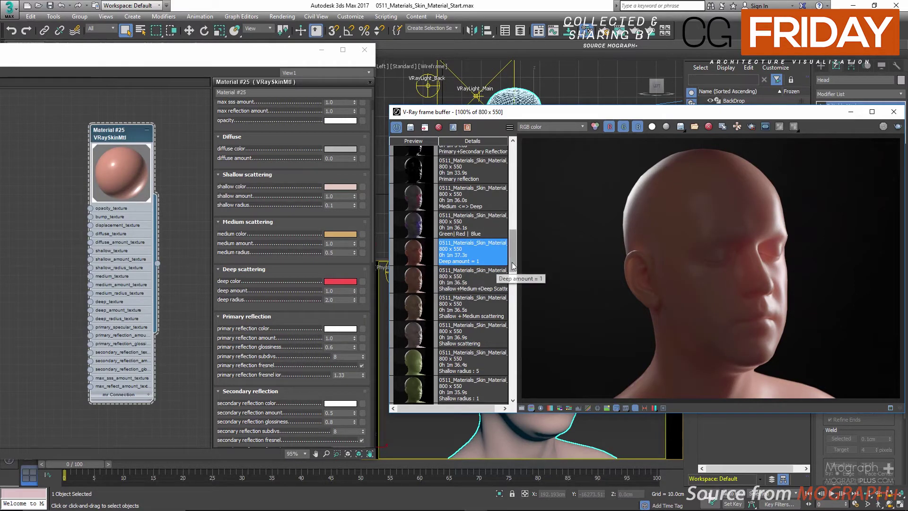
Locate the "Green| Red | Blue" render in the history, then return to the "Deep amount = 1" render
left_click_drag(516, 260, 518, 248)
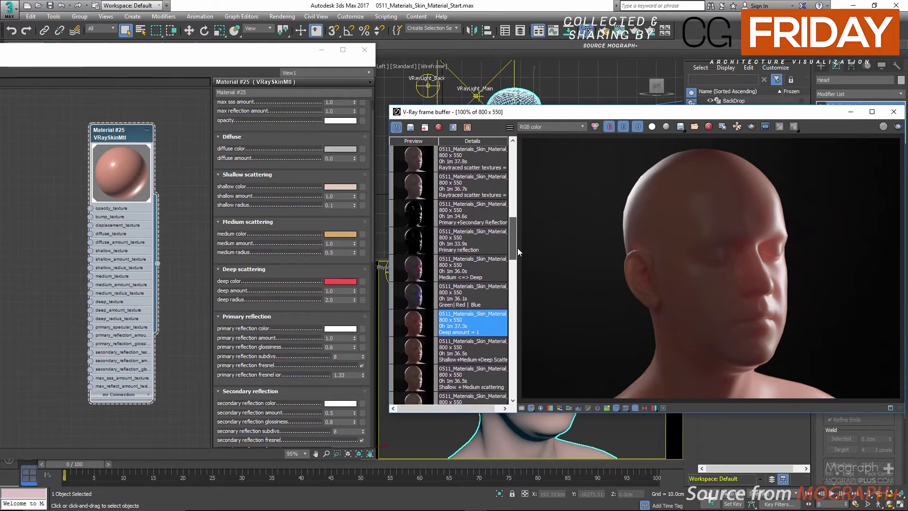
left_click(476, 299)
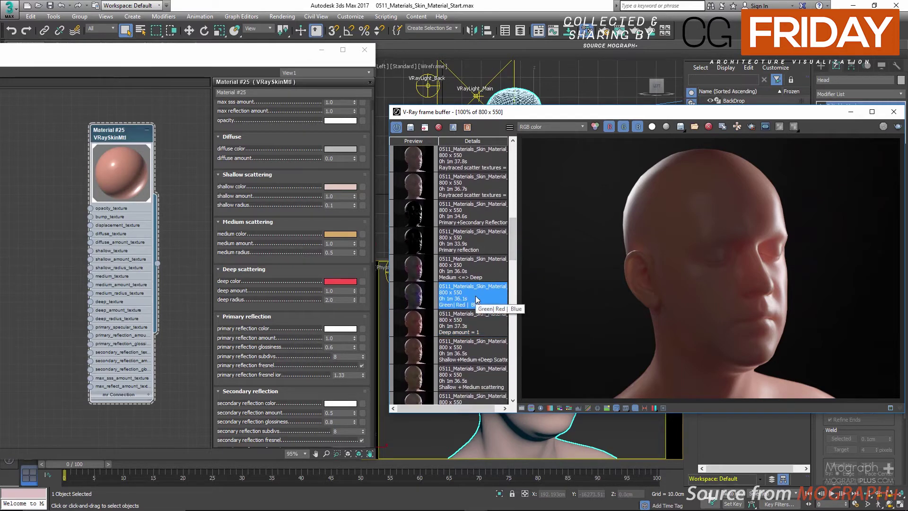
left_click(442, 323)
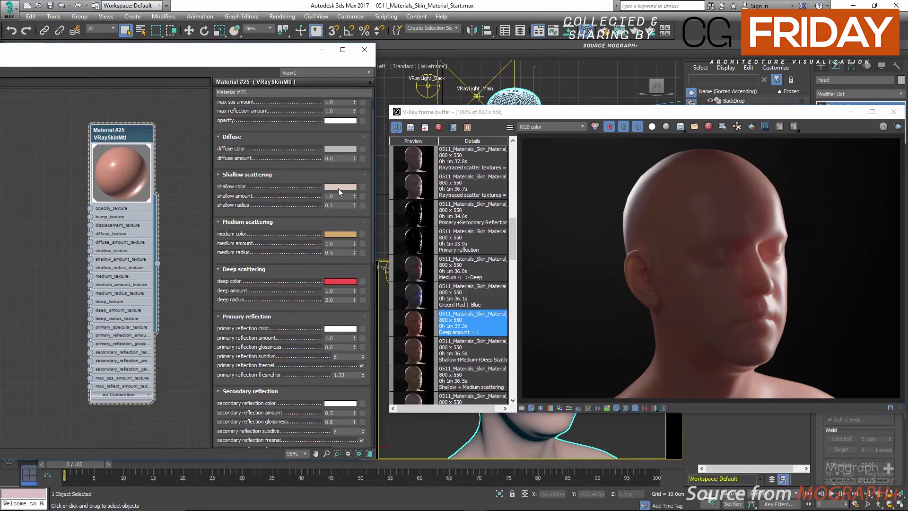
Set the skin material's shallow scattering color to pure green, RGB 0, 255, 0
left_click(339, 188)
left_click_drag(348, 71, 368, 72)
left_click_drag(310, 64, 301, 82)
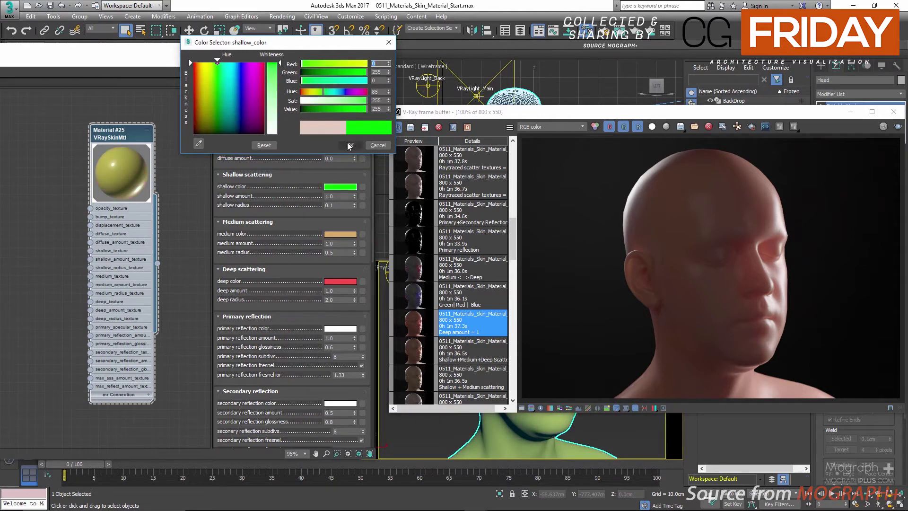
left_click(348, 144)
Set the medium scattering color to pure red, RGB 255, 0, 0
left_click(336, 234)
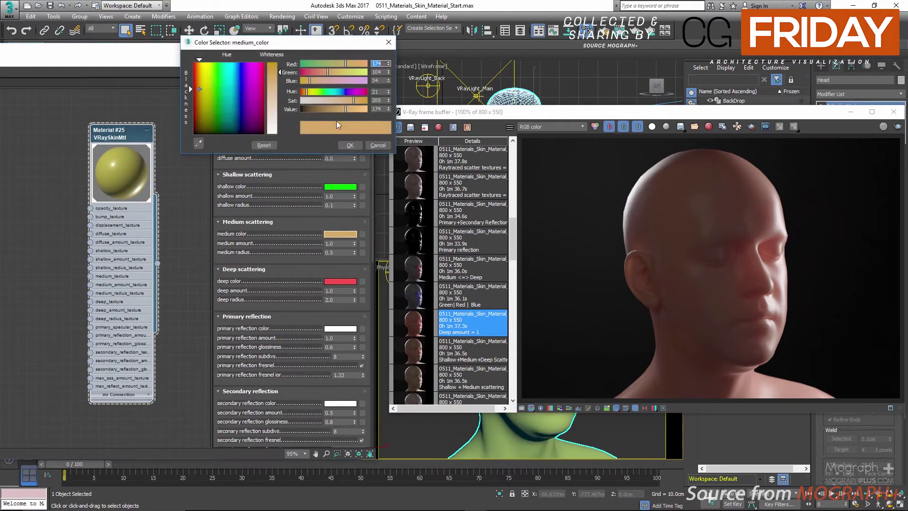
left_click_drag(357, 64, 295, 81)
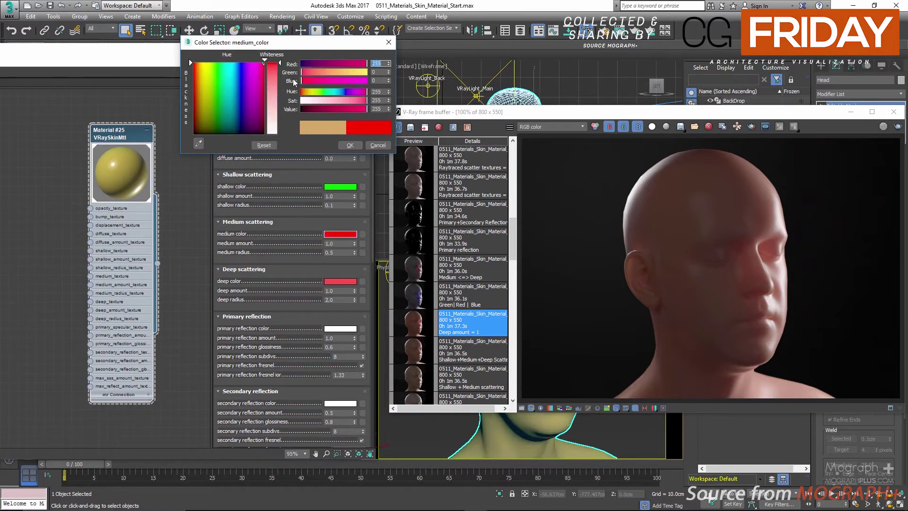
left_click(348, 145)
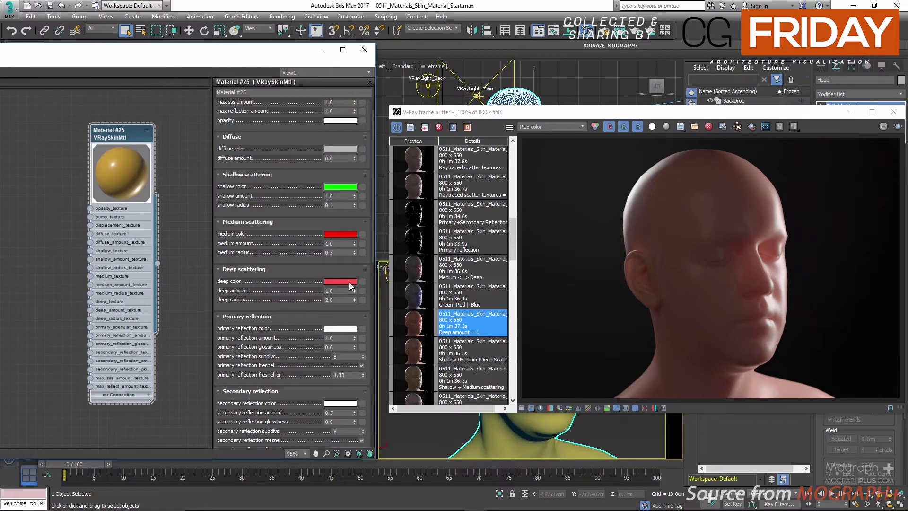
Set the deep scattering color to pure blue, RGB 0, 0, 255
left_click(349, 282)
left_click_drag(354, 80, 381, 81)
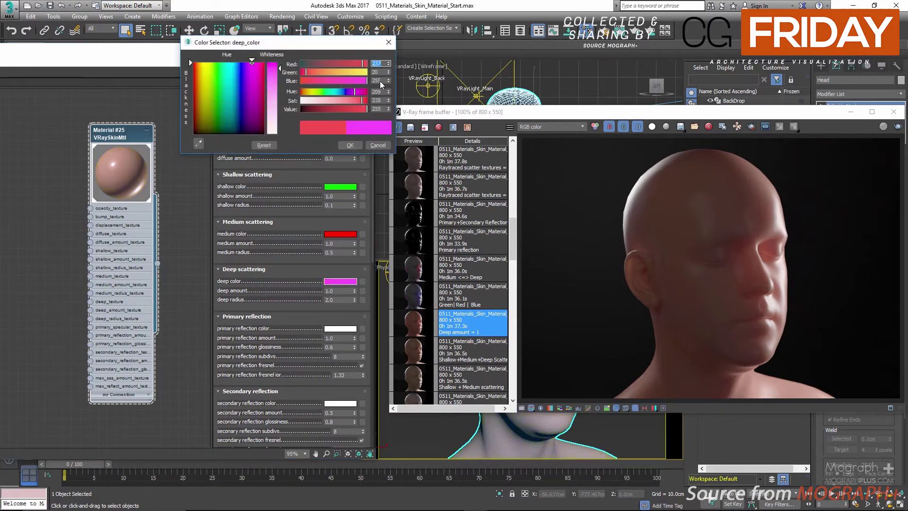
left_click_drag(308, 72, 301, 64)
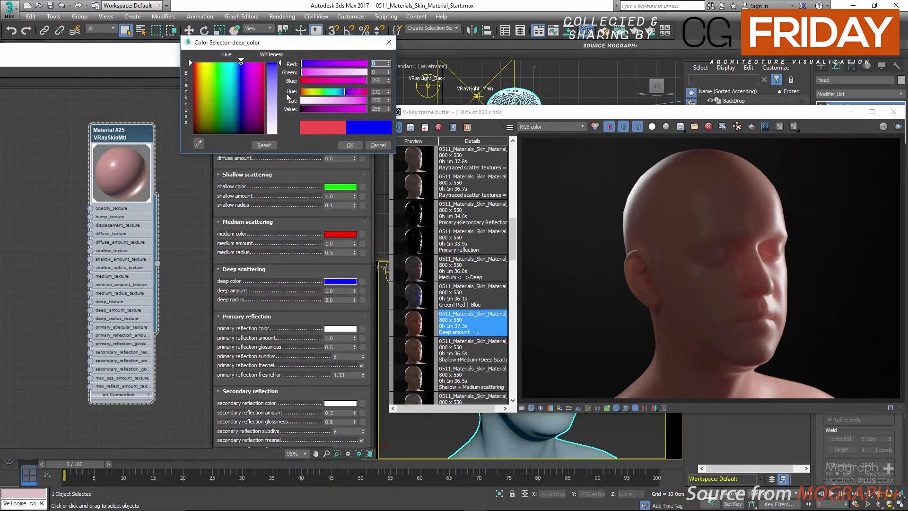
left_click(346, 146)
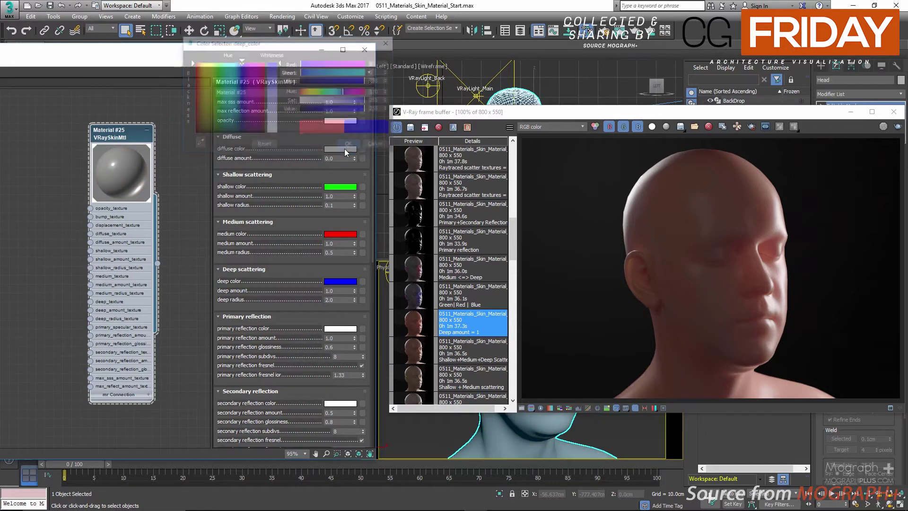
Load the "Green| Red | Blue" history render and examine how the scattering colors spread over the ear, cheek and nose
double_click(419, 300)
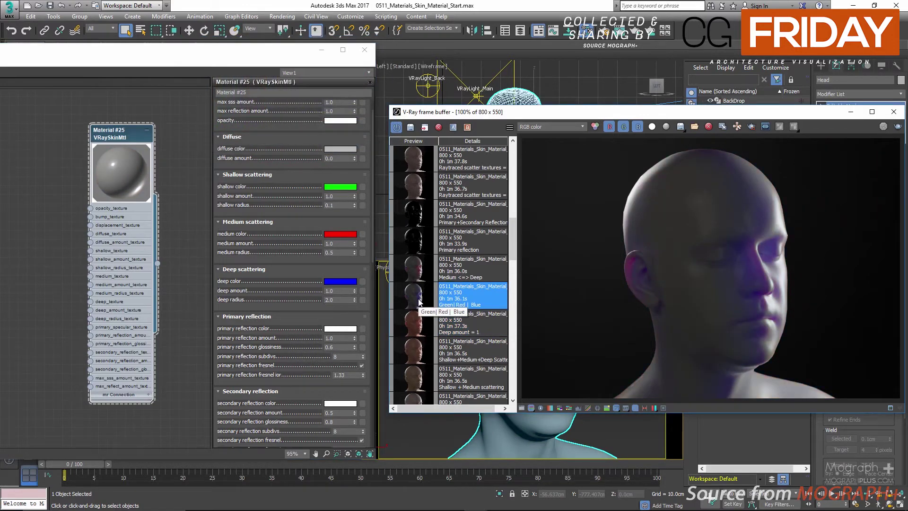
scroll(636, 277, "up", 2)
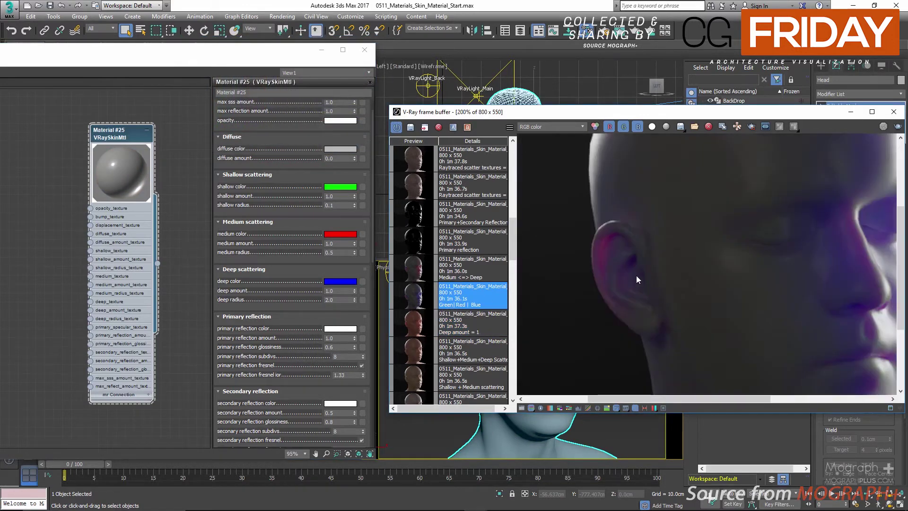
scroll(631, 268, "up", 1)
scroll(652, 246, "down", 1)
scroll(671, 243, "up", 1)
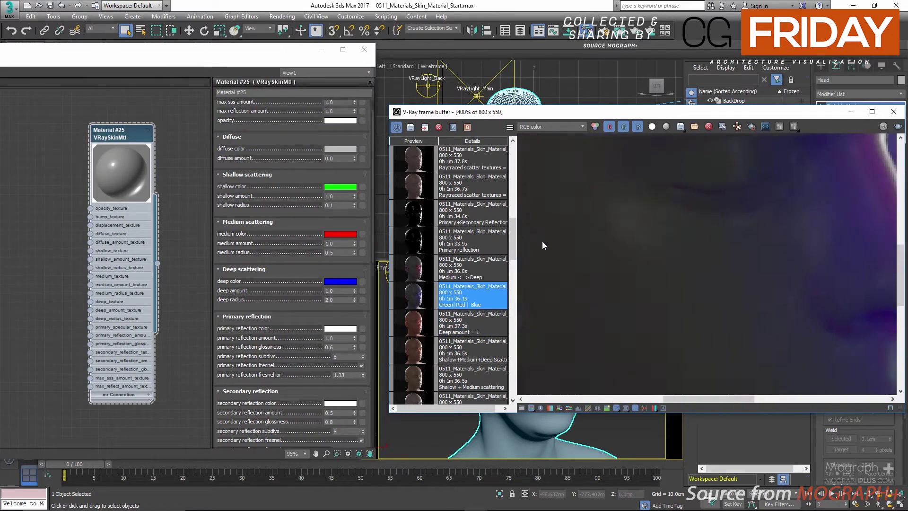
scroll(694, 243, "down", 1)
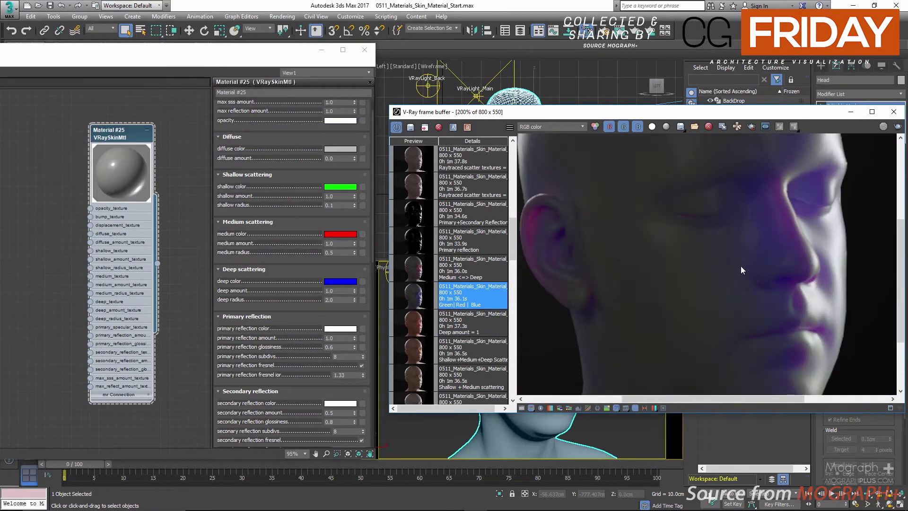
middle_click_drag(730, 254, 737, 271)
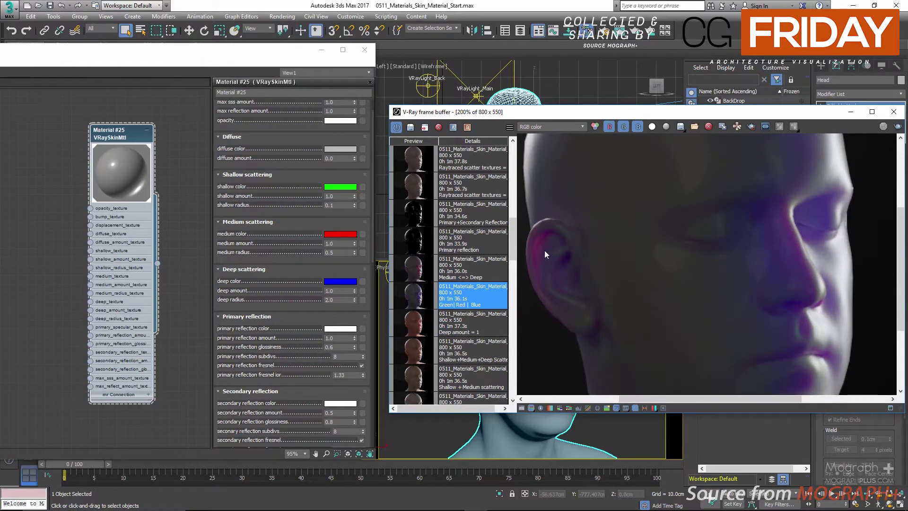
scroll(548, 253, "up", 3)
scroll(640, 246, "down", 3)
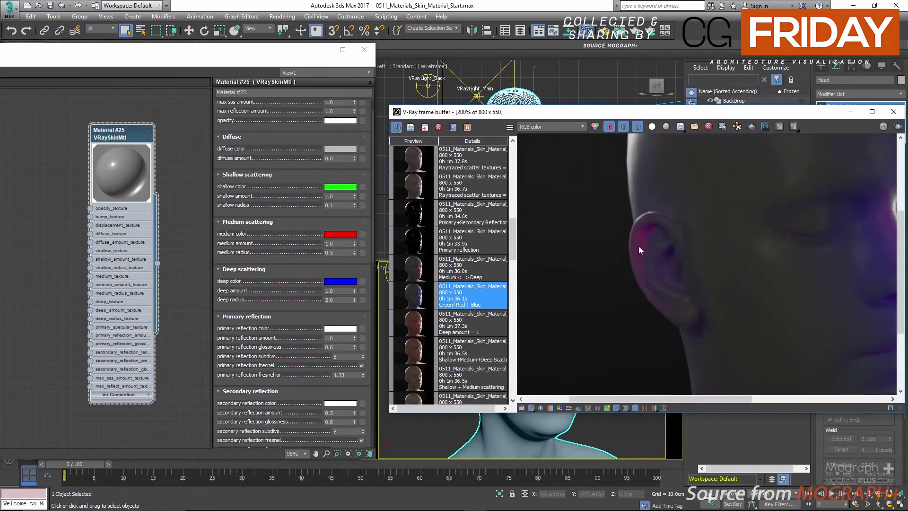
middle_click_drag(578, 239, 572, 239)
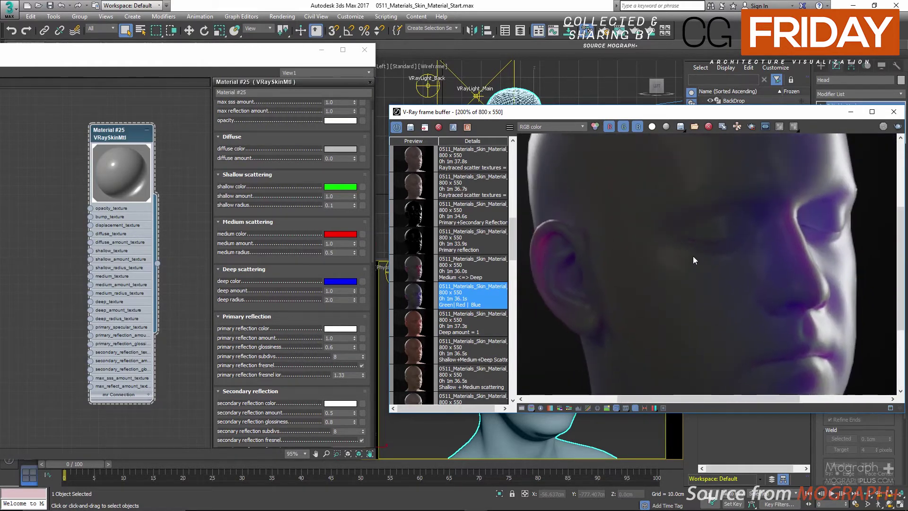
scroll(693, 254, "down", 1)
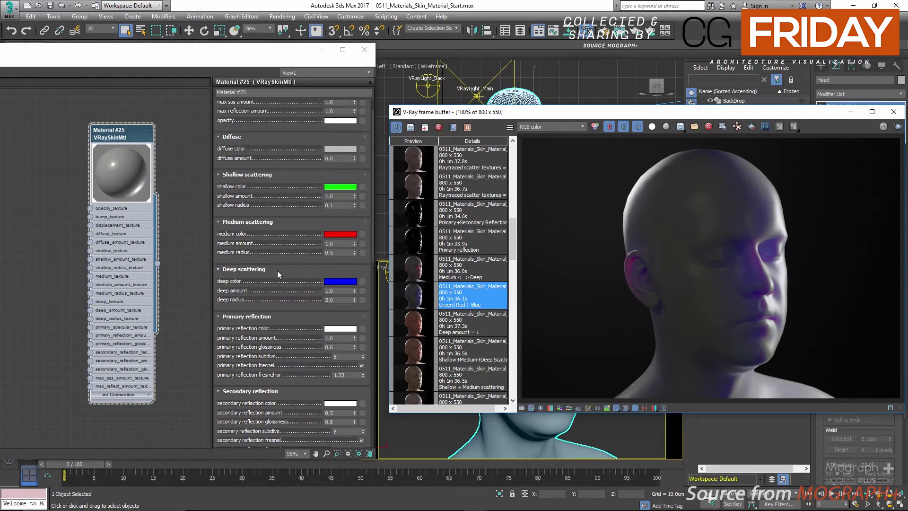
Swap the scattering radii by setting the medium radius to 2 and the deep radius to 0.5
left_click(339, 253)
type("2")
key("Return")
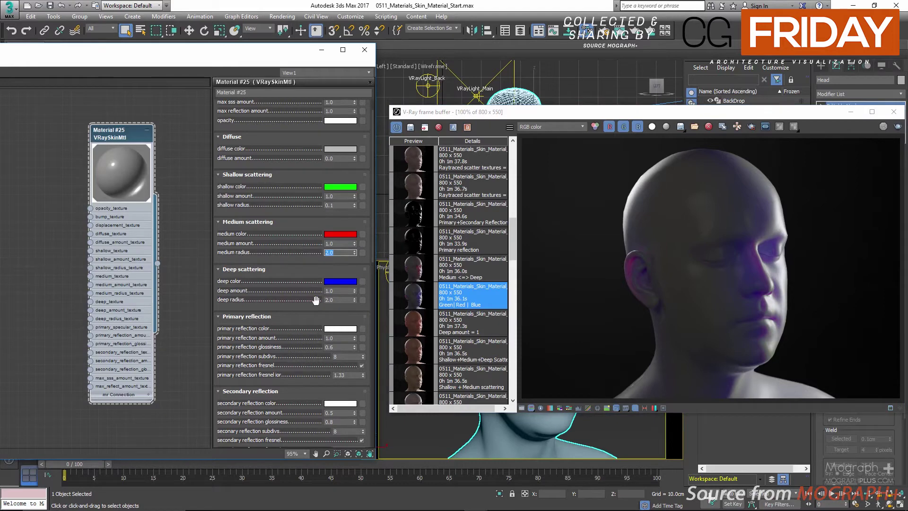
left_click(340, 301)
type(".5")
key("Return")
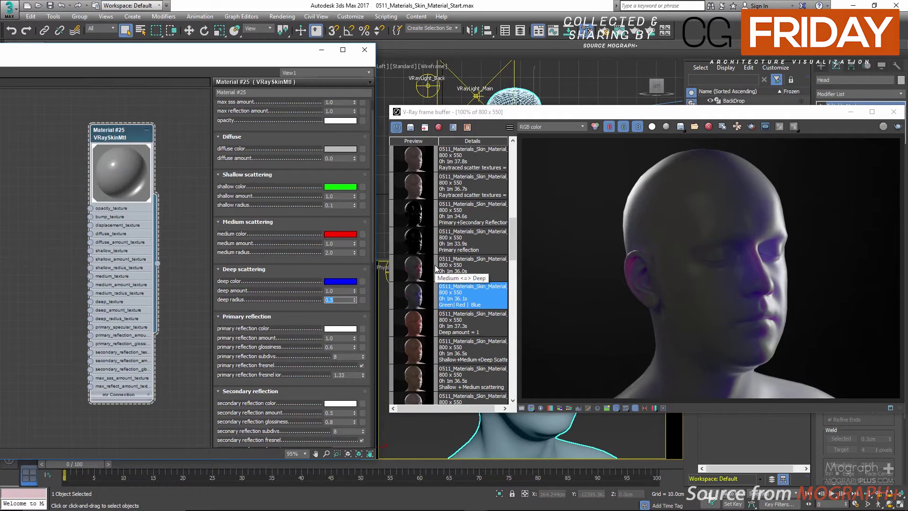
Compare the "Medium <=> Deep" history render with the "Green| Red | Blue" one, ending on "Medium <=> Deep"
left_click(416, 268)
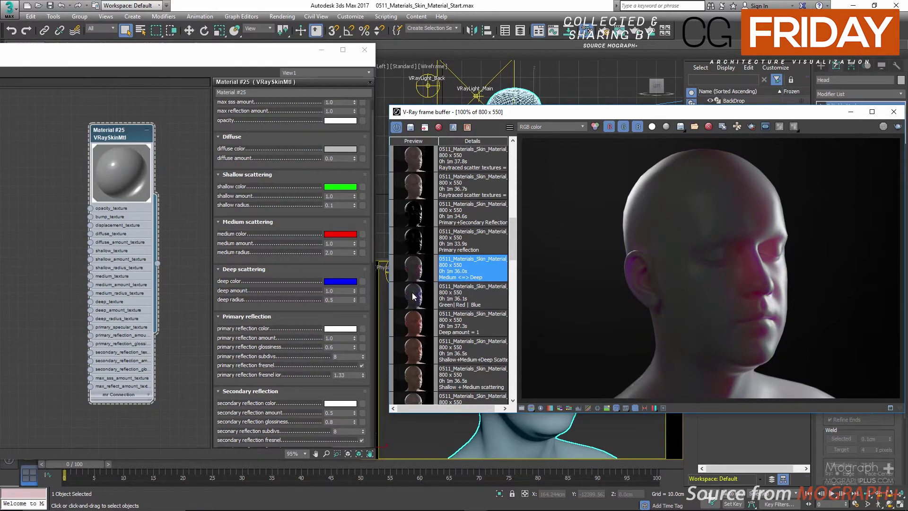
left_click(413, 286)
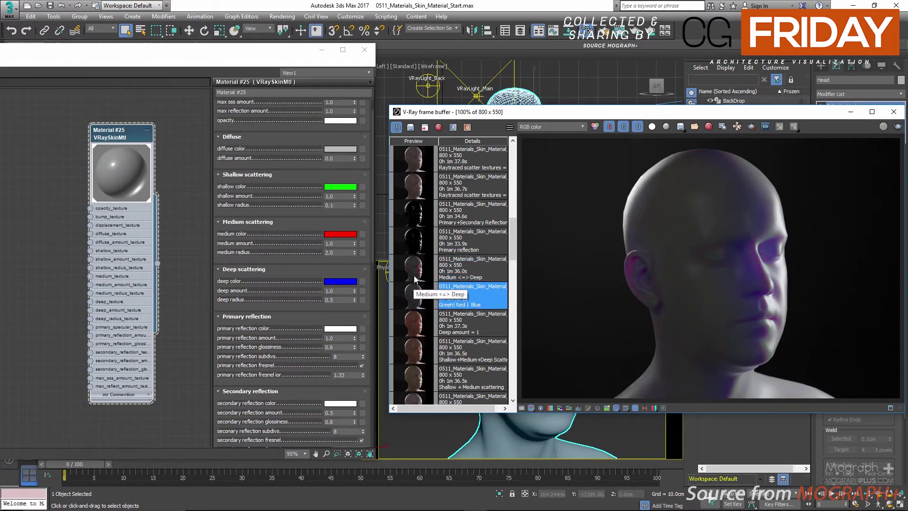
left_click(414, 278)
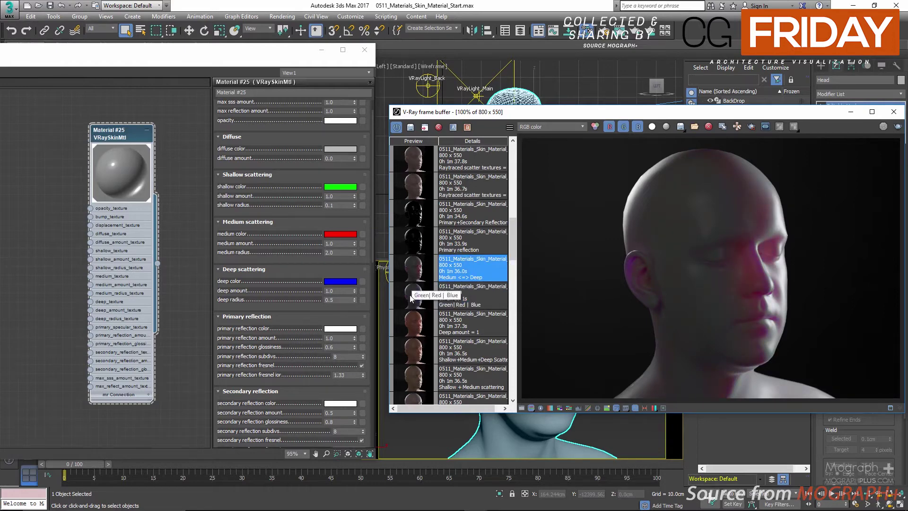
left_click(412, 286)
left_click(411, 279)
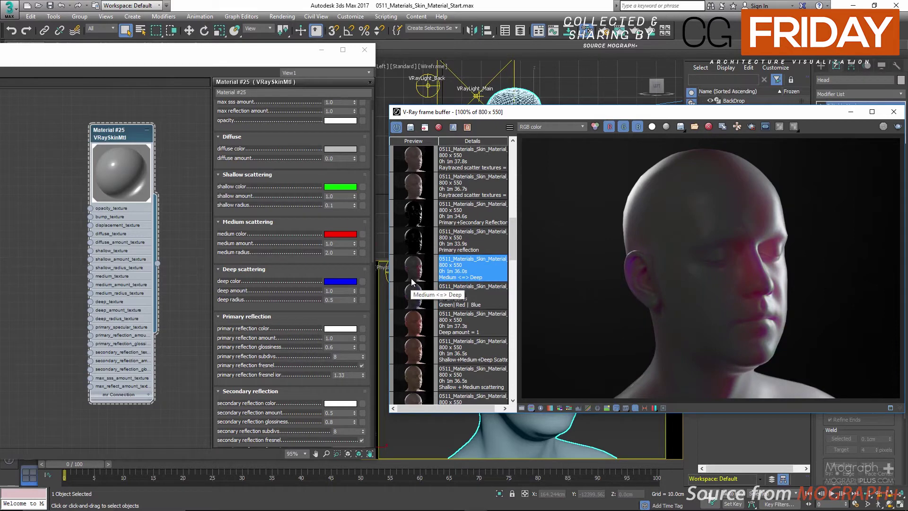
Delete the existing skin material node and create a new VRaySkinMtl material in its place
left_click_drag(79, 113, 143, 210)
key("Delete")
right_click(83, 161)
mouse_move(109, 182)
mouse_move(196, 198)
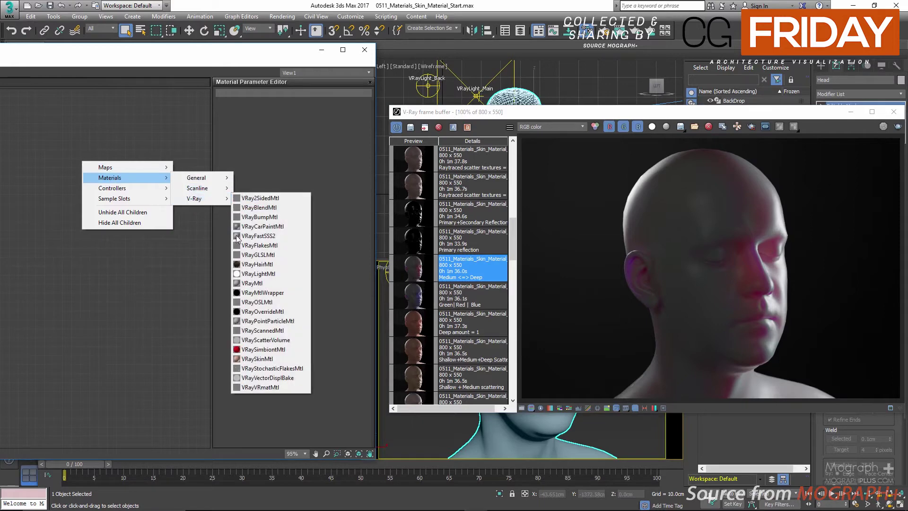
left_click(268, 358)
Assign the new VRaySkinMtl to the selected head, reposition its node and open its parameters
right_click(81, 158)
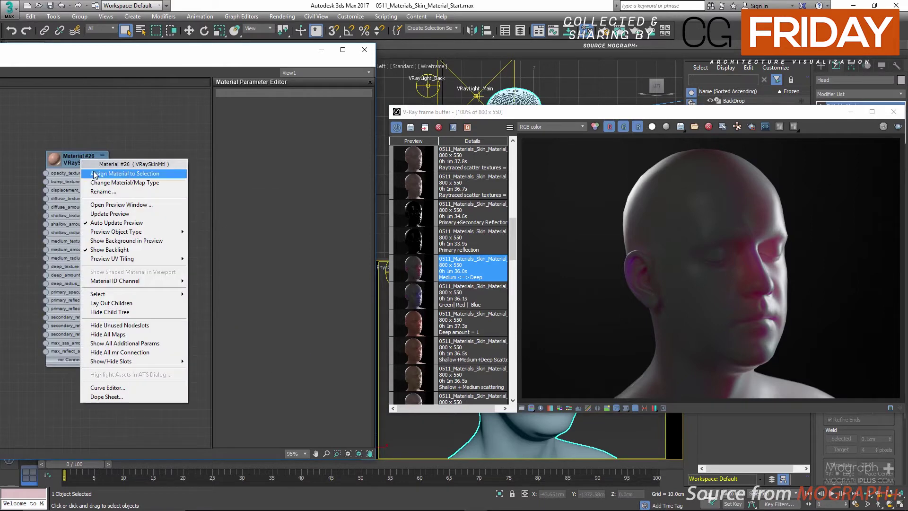
left_click(109, 174)
double_click(55, 159)
middle_click_drag(56, 159, 139, 143)
scroll(98, 180, "up", 1)
left_click_drag(160, 131, 124, 131)
double_click(111, 140)
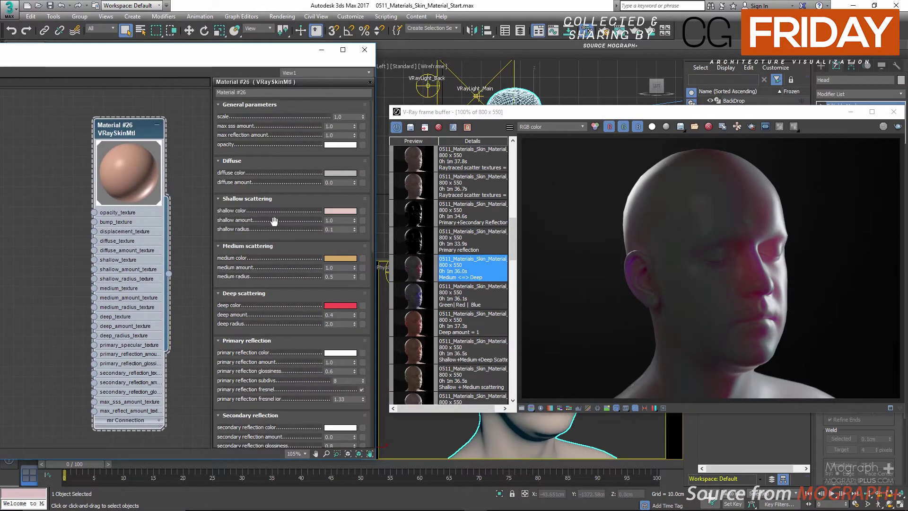
Examine the new material's primary and secondary reflection settings, especially the two glossiness values
left_click_drag(275, 221, 277, 196)
left_click_drag(237, 322, 247, 281)
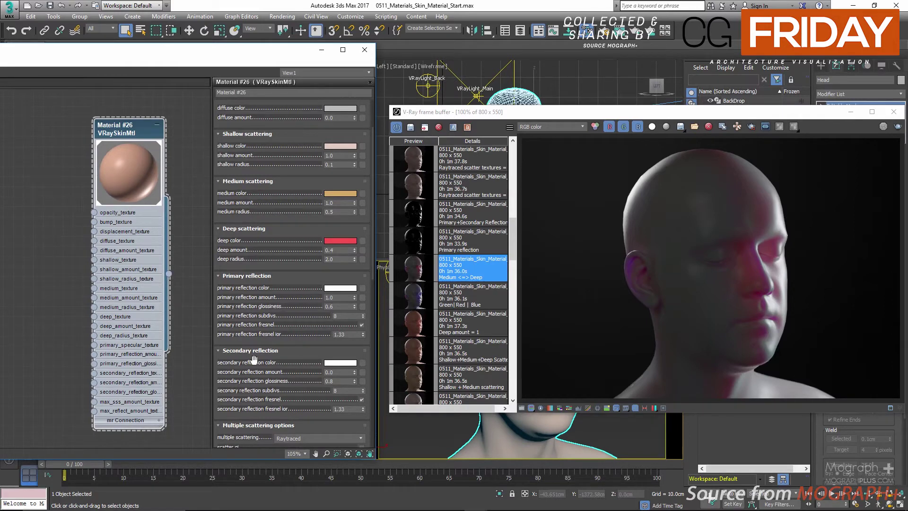
left_click_drag(338, 307, 293, 308)
left_click(346, 308)
left_click(339, 382)
left_click_drag(326, 383, 269, 397)
left_click(334, 381)
scroll(285, 183, "up", 3)
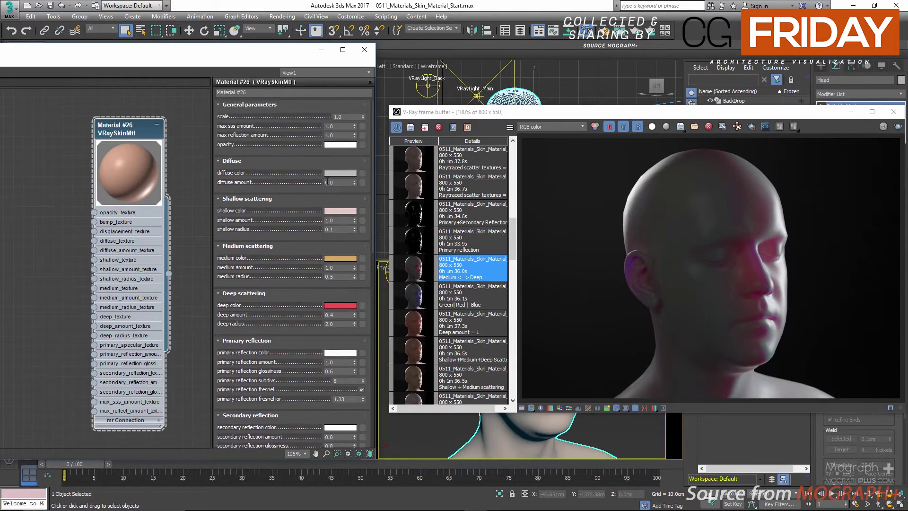
Turn off the subsurface scattering through the max sss amount so only the material's reflections remain
left_click(338, 126)
scroll(288, 210, "down", 3)
scroll(287, 211, "down", 1)
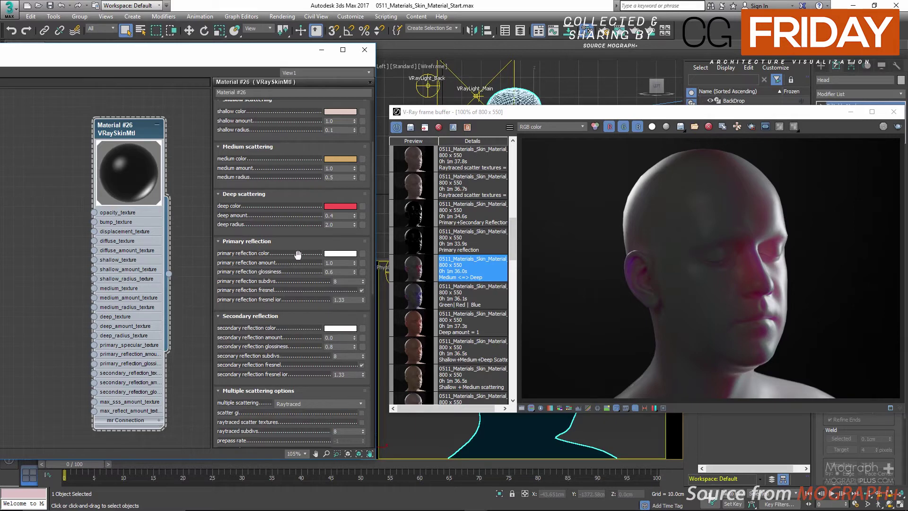
Try light blue, pink and light green as the primary reflection color, and discard the color change
left_click(329, 256)
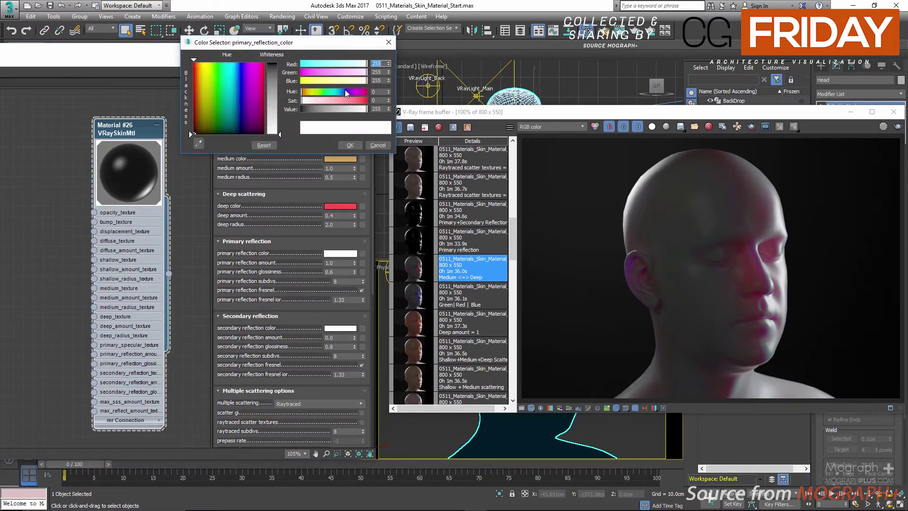
left_click(353, 100)
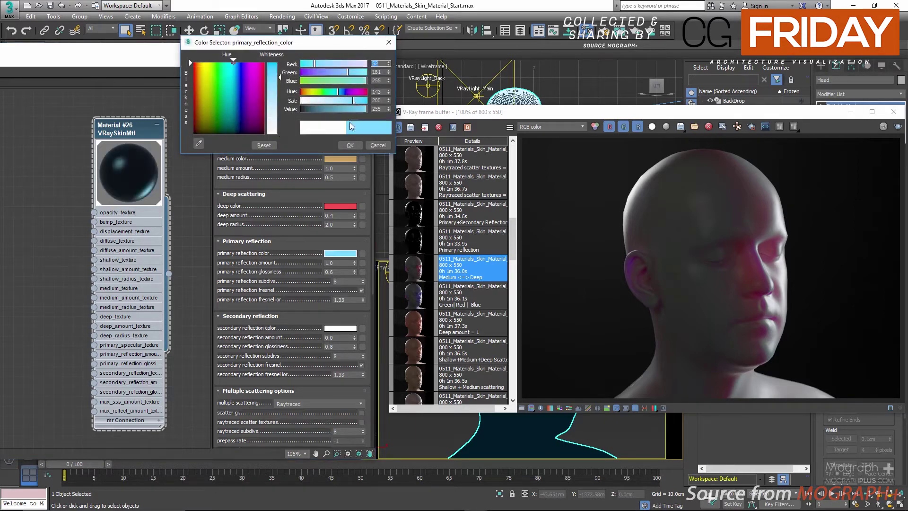
left_click(364, 92)
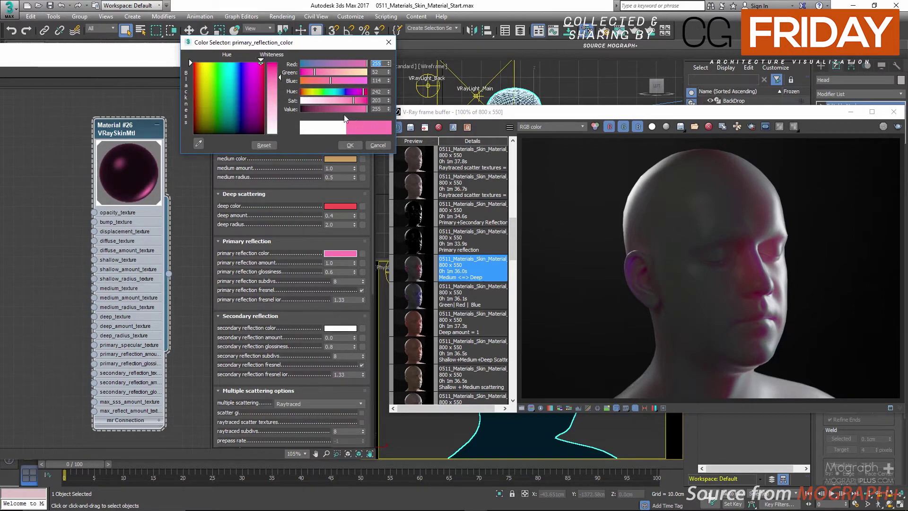
left_click(332, 92)
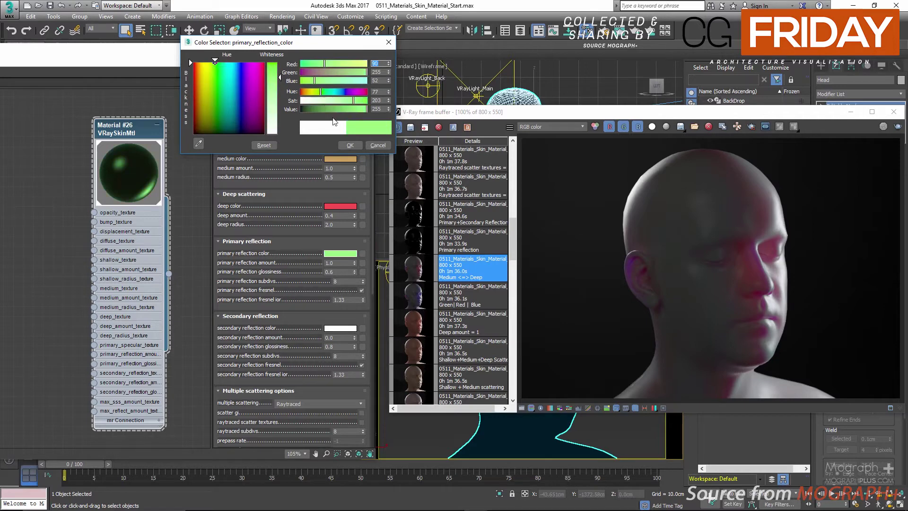
left_click(377, 145)
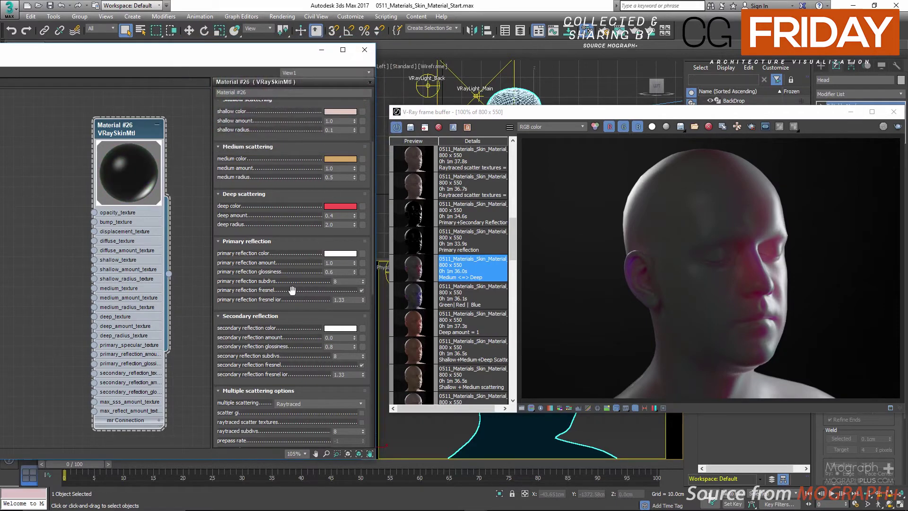
Test the primary reflection amount at 0 and 0.5, and set it back to 1
double_click(339, 263)
type("0")
key("Return")
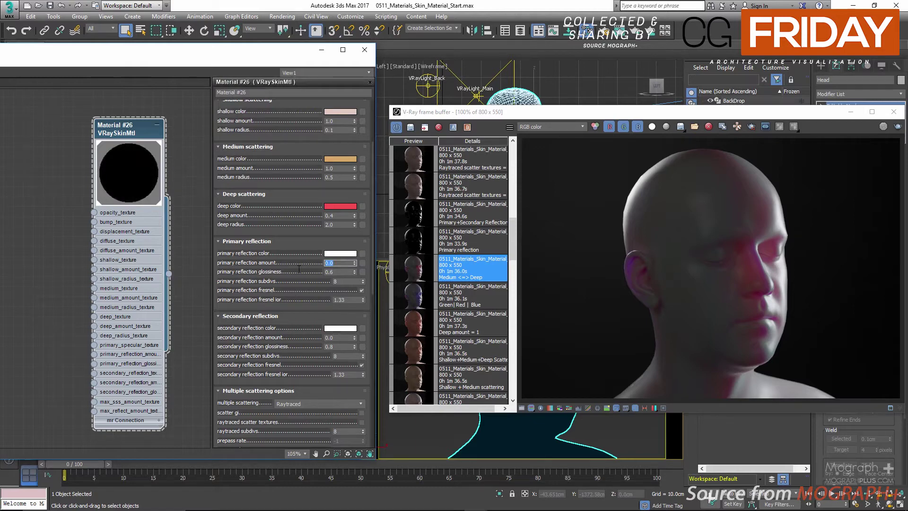
type("0.5")
key("Return")
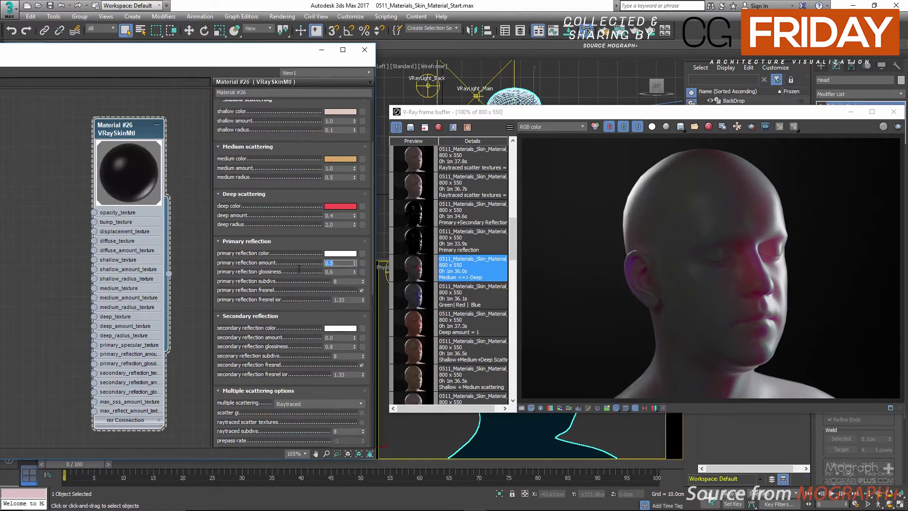
type("1")
key("Return")
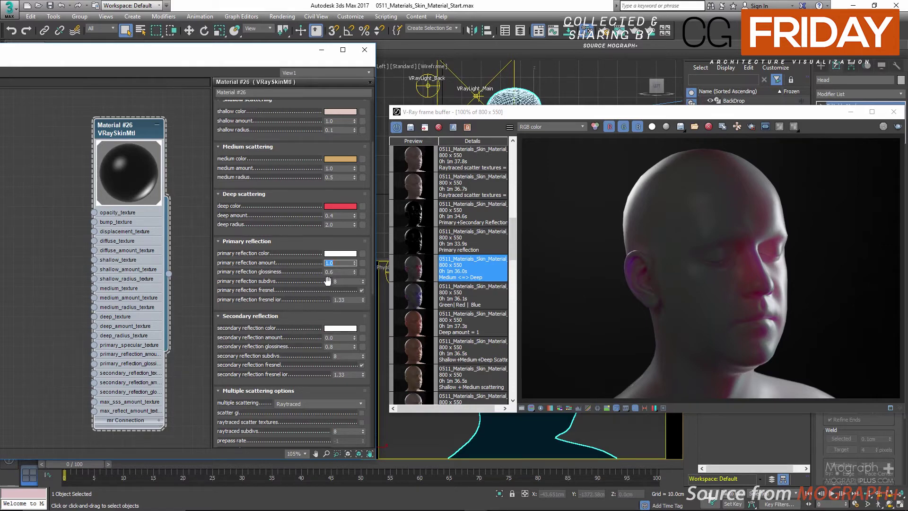
Test the primary reflection glossiness at 0.95 and at lower values, and set it back to 0.6
left_click(343, 270)
key("Return")
left_click(343, 270)
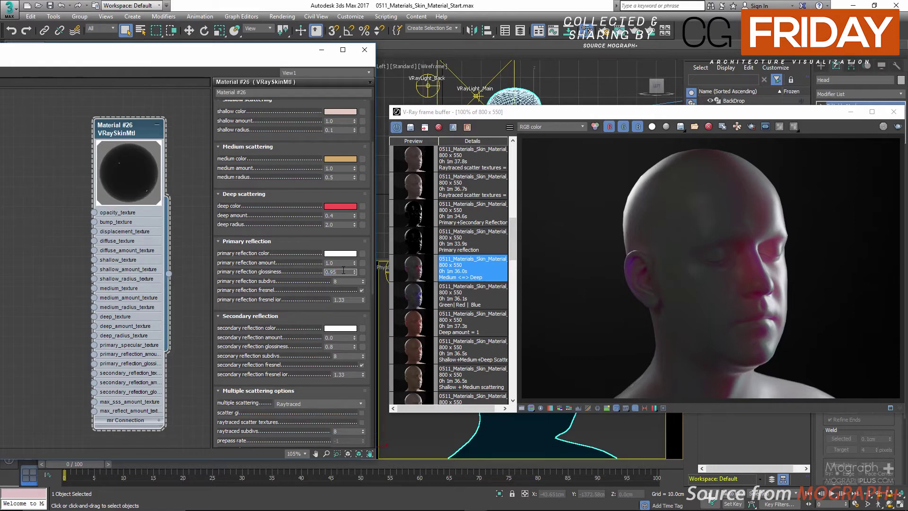
type("5")
key("Return")
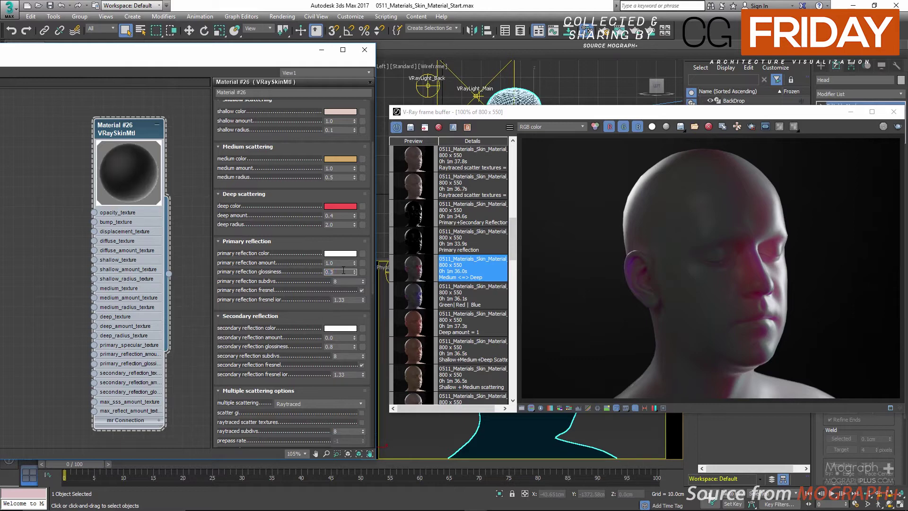
key("Return")
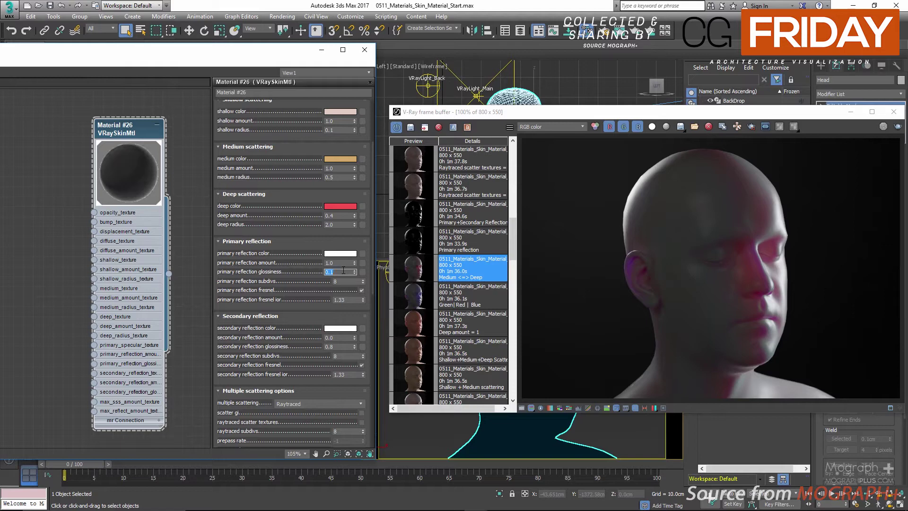
key("BackSpace")
type(".6")
key("Return")
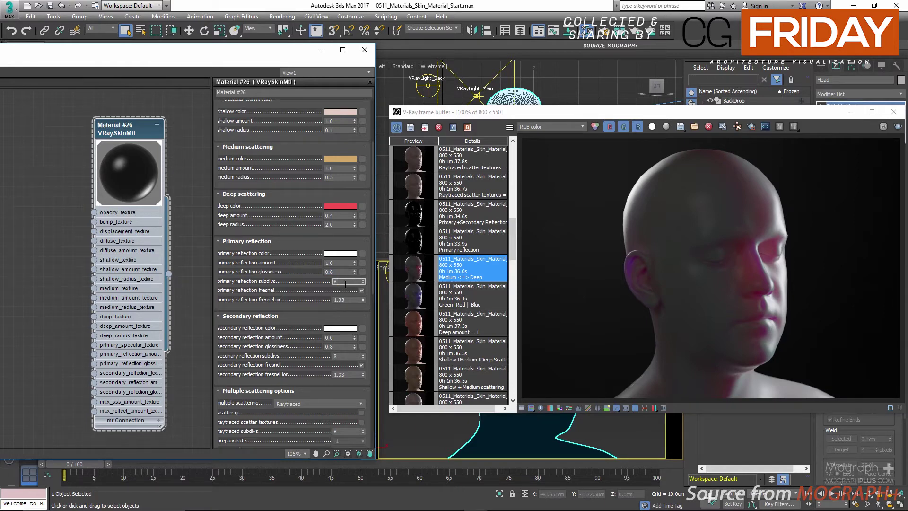
Check the primary reflection subdivs and fresnel ior, and switch the primary reflection fresnel off and on again
scroll(345, 282, "down", 2)
double_click(342, 267)
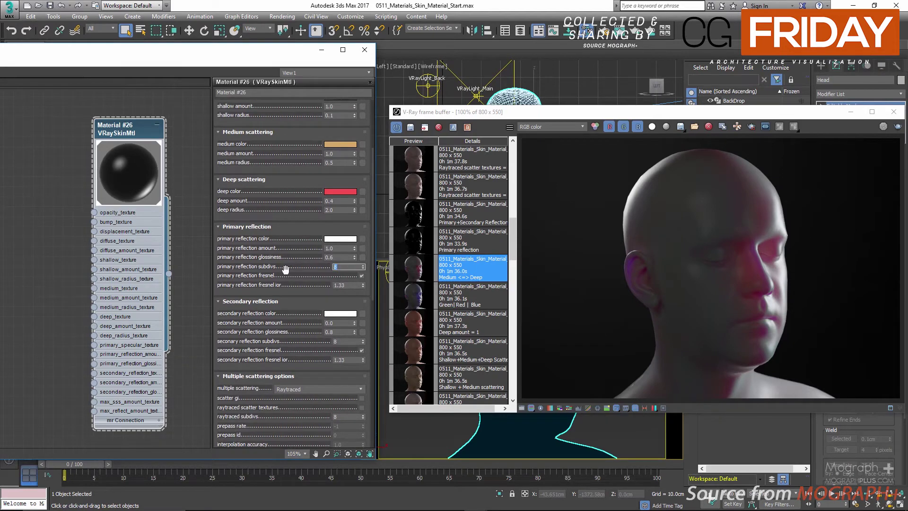
left_click(362, 276)
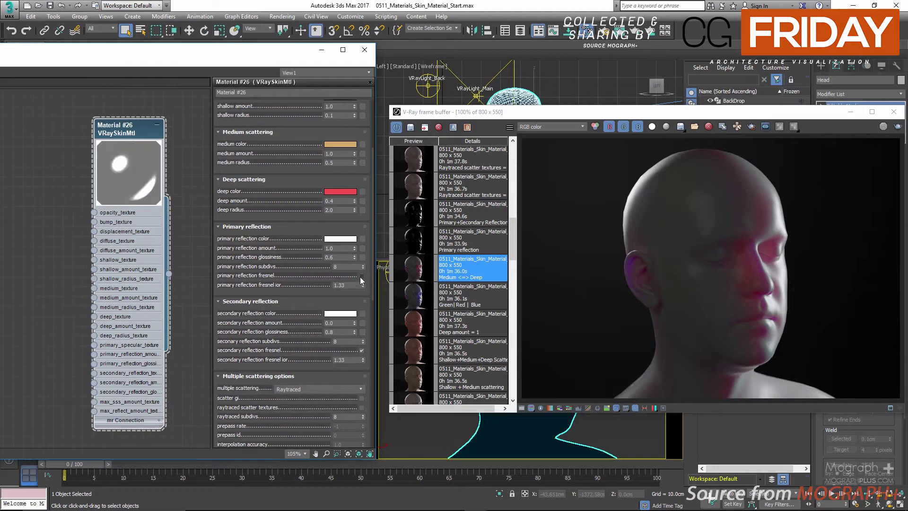
left_click(362, 277)
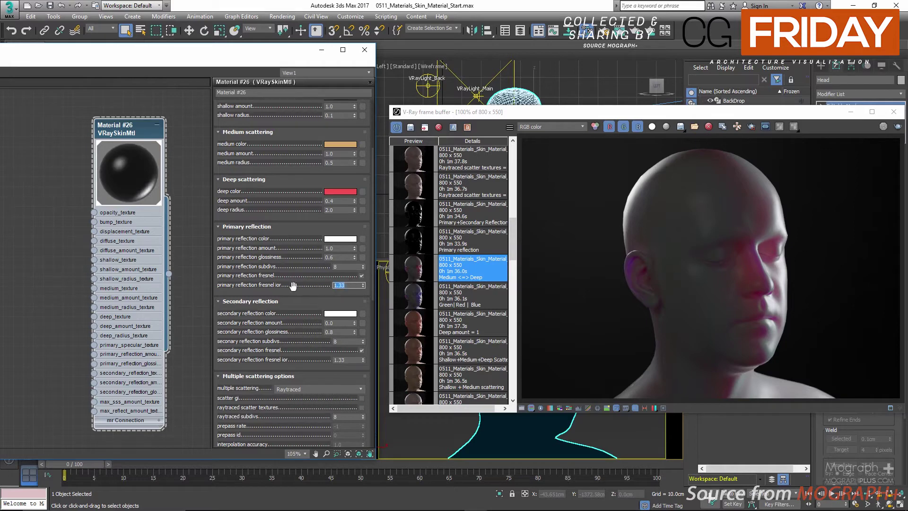
left_click_drag(291, 286, 292, 281)
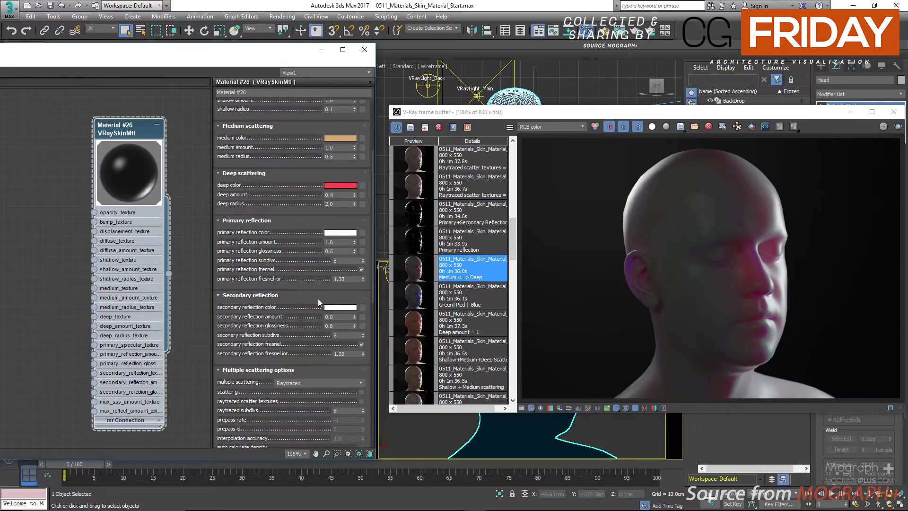
double_click(340, 279)
left_click(356, 281)
Try the secondary reflection amount at 1 and 0, and leave it at 1
double_click(346, 317)
type("1")
key("Return")
type("0")
key("Return")
type("1")
key("Return")
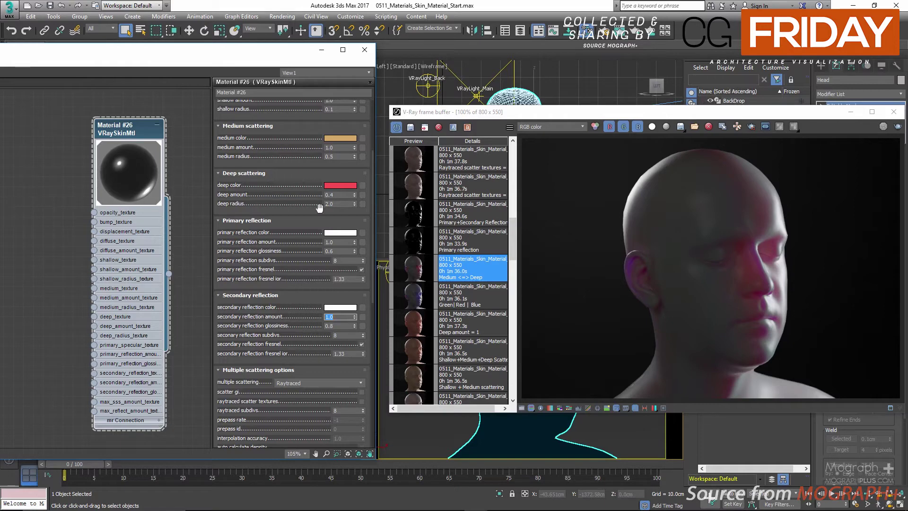
Compare the saved history renders Primary reflection and Primary+Secondary Reflection, alternating between them several times
left_click(426, 247)
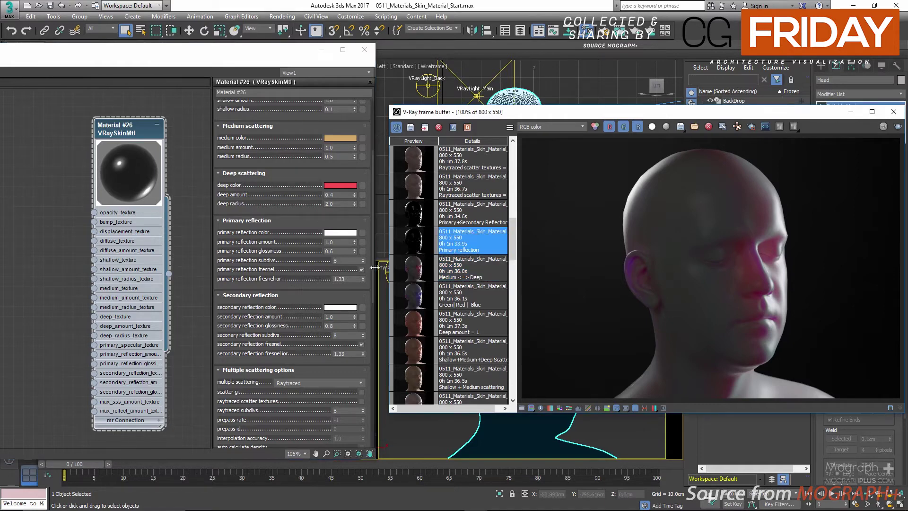
double_click(414, 245)
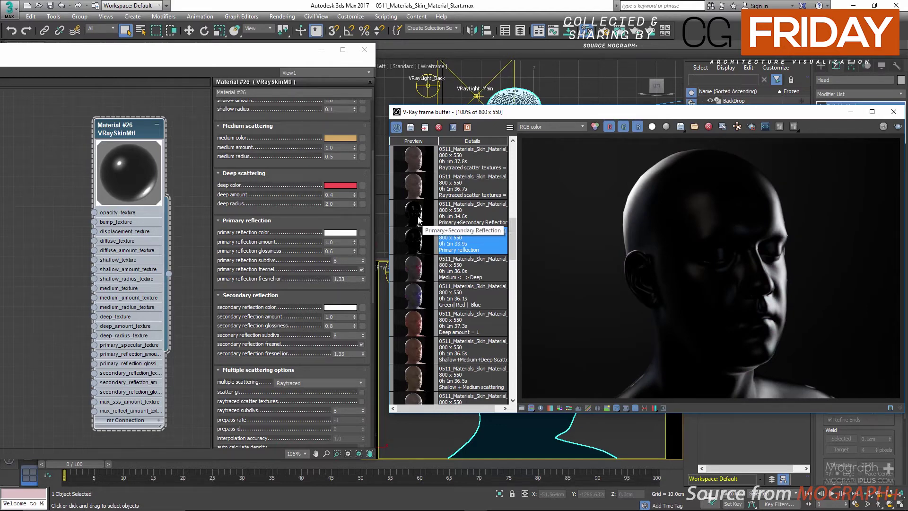
left_click(419, 219)
double_click(418, 220)
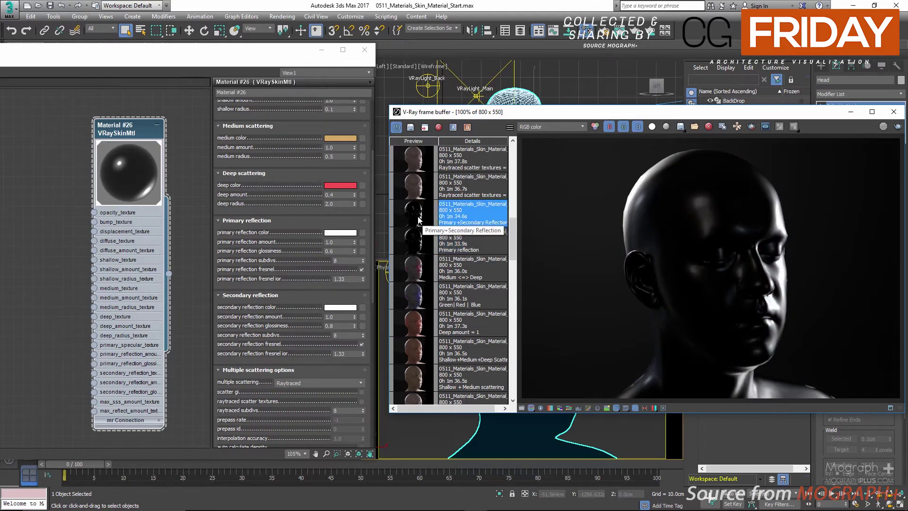
double_click(411, 243)
double_click(413, 226)
double_click(411, 243)
double_click(411, 227)
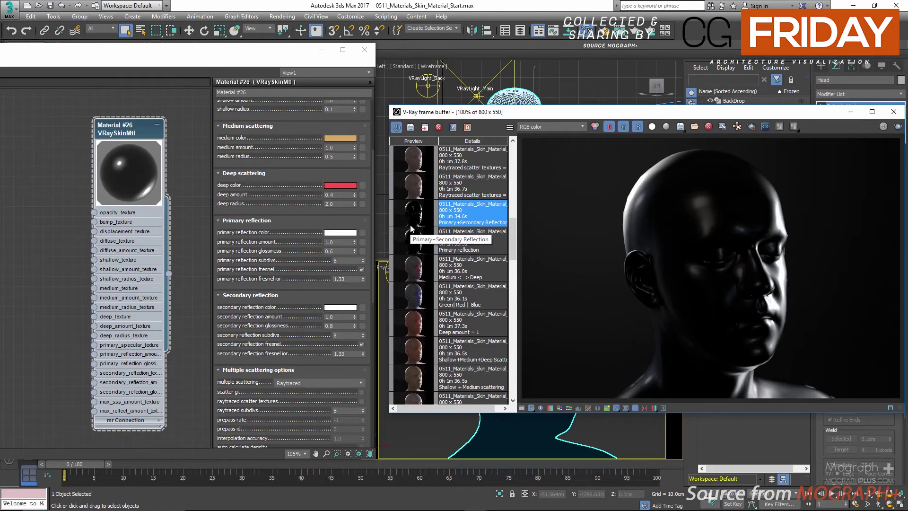
double_click(411, 242)
double_click(416, 227)
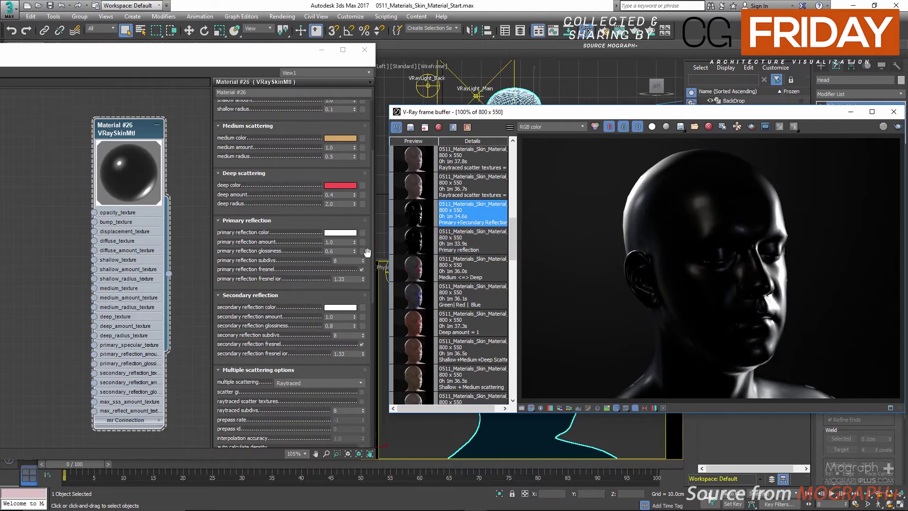
Set the secondary reflection amount back to 0 and restore the max sss amount to 1
double_click(342, 317)
type("0")
key("Return")
left_click_drag(288, 227, 289, 362)
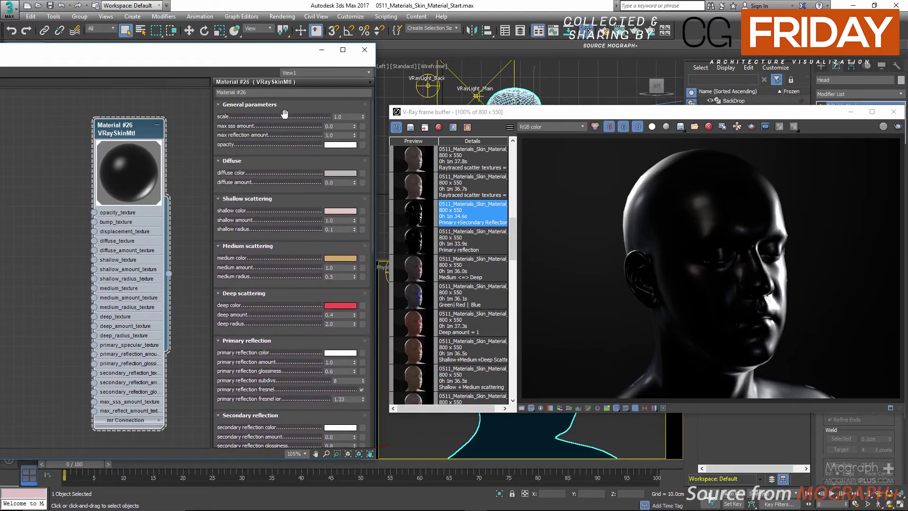
double_click(339, 126)
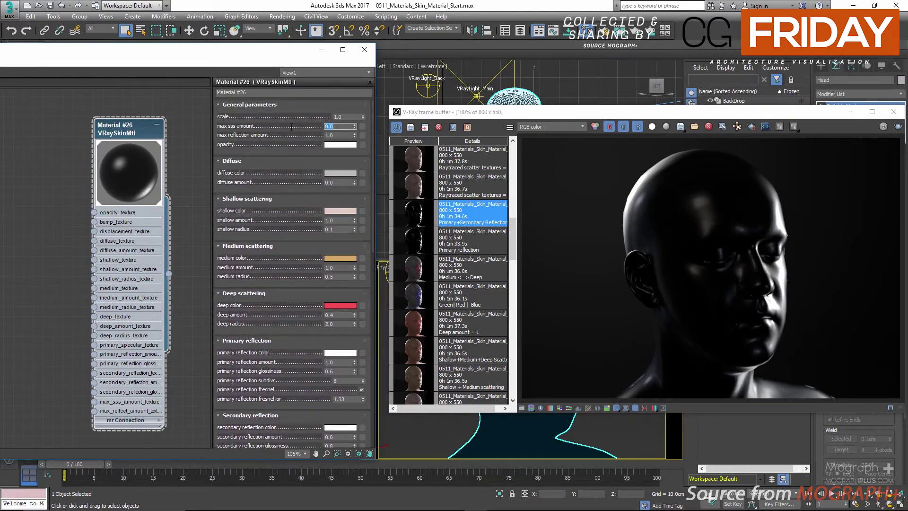
type("1")
key("Return")
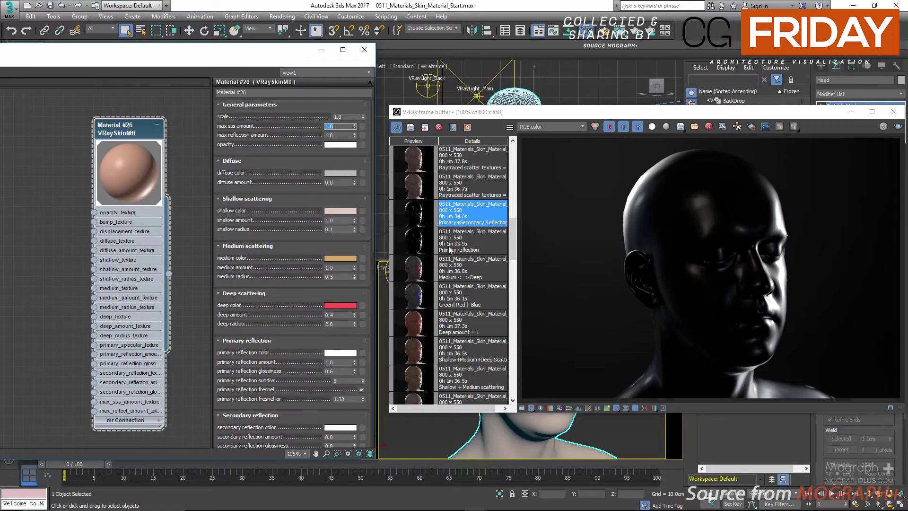
Look over the multiple scattering modes, keeping Raytraced, and toggle raytraced scatter textures on and off
scroll(473, 243, "up", 3)
left_click(490, 242)
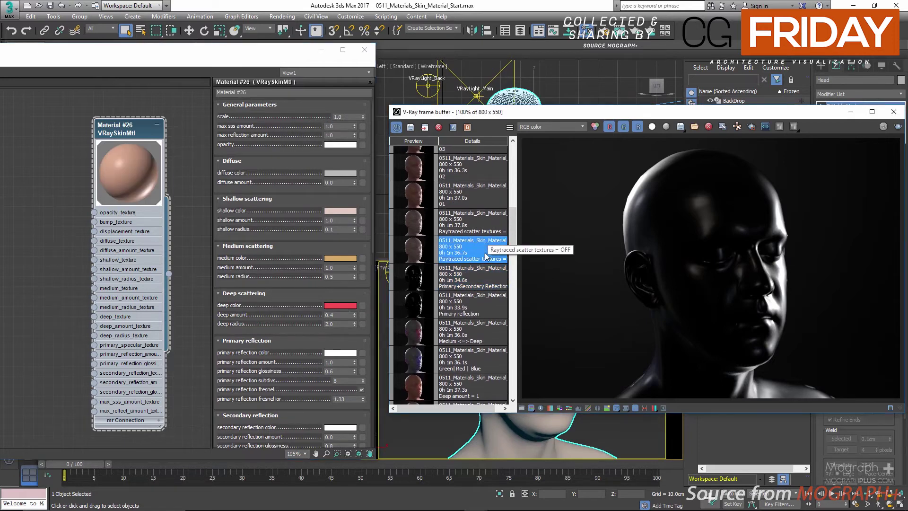
left_click_drag(272, 314, 309, 131)
scroll(314, 208, "down", 5)
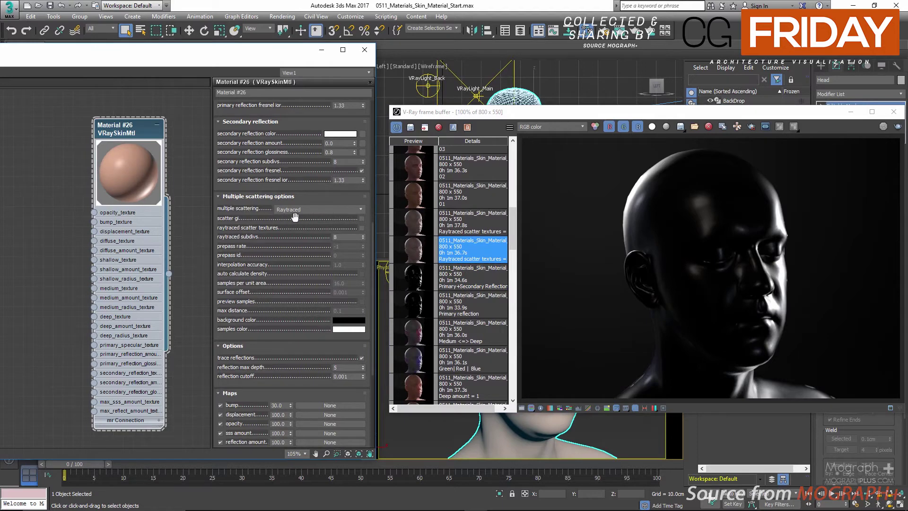
left_click(310, 210)
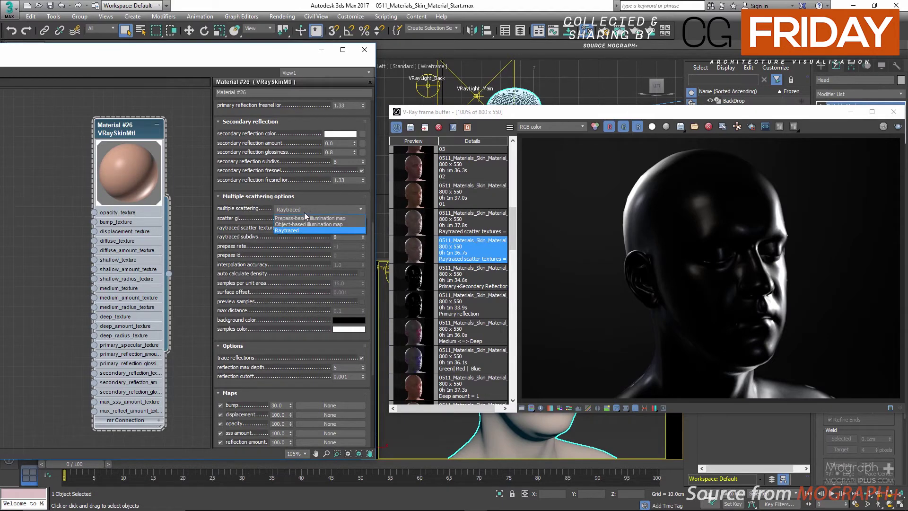
left_click(269, 256)
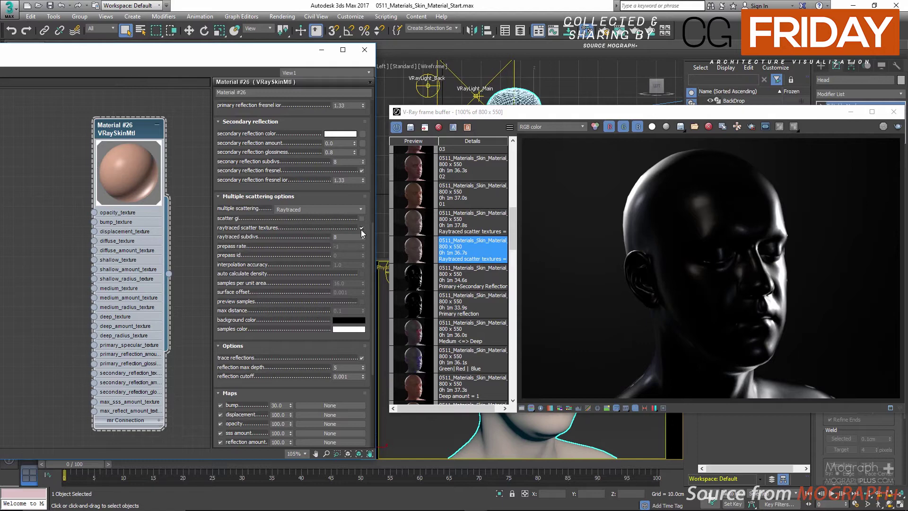
left_click(361, 228)
left_click_drag(304, 233, 304, 274)
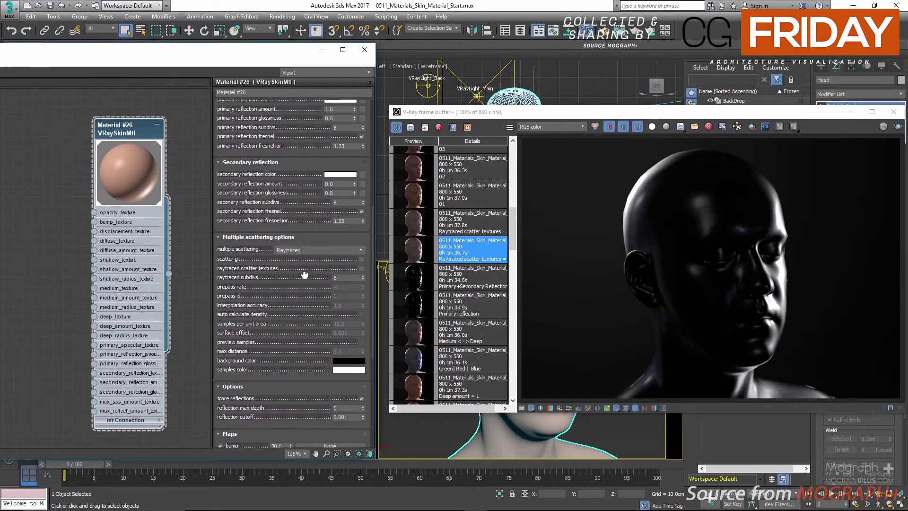
Assign a Bitmap map using Grid.png from the images folder to the shallow color
scroll(304, 275, "up", 10)
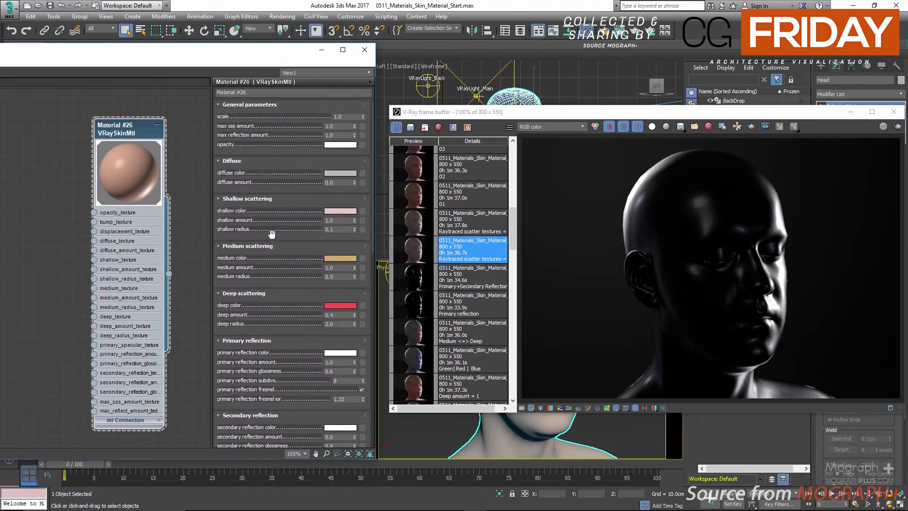
left_click(362, 211)
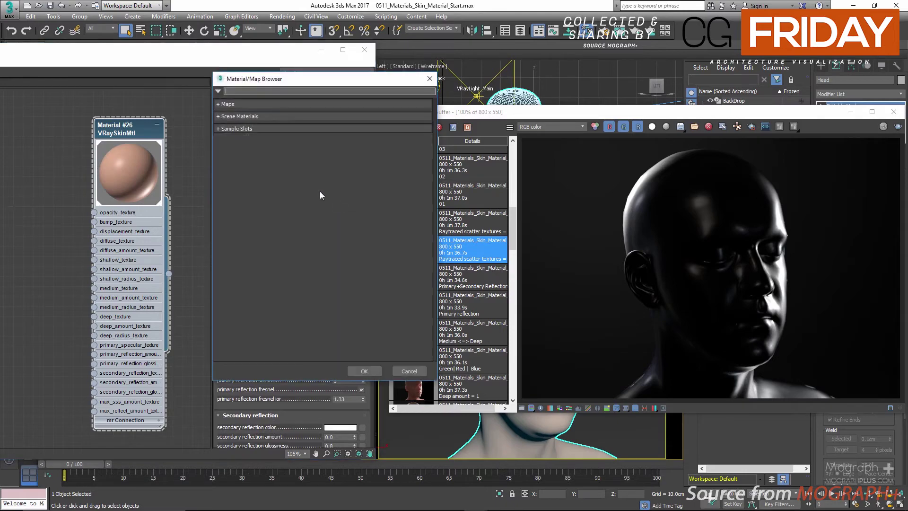
left_click(254, 105)
left_click(250, 127)
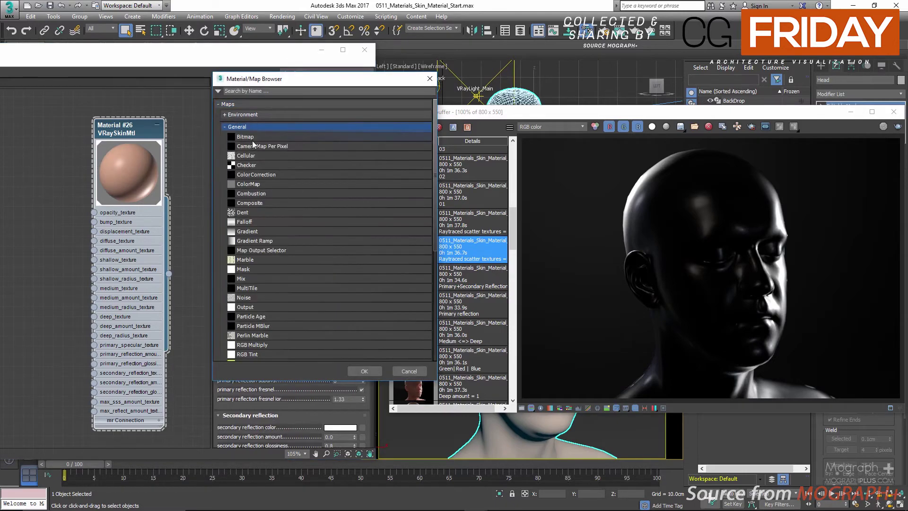
double_click(254, 138)
scroll(306, 196, "down", 10)
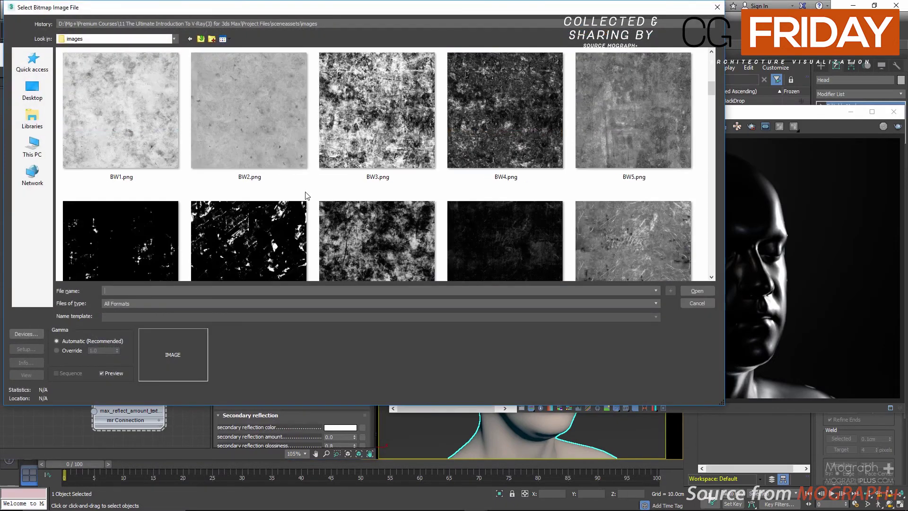
scroll(305, 196, "down", 15)
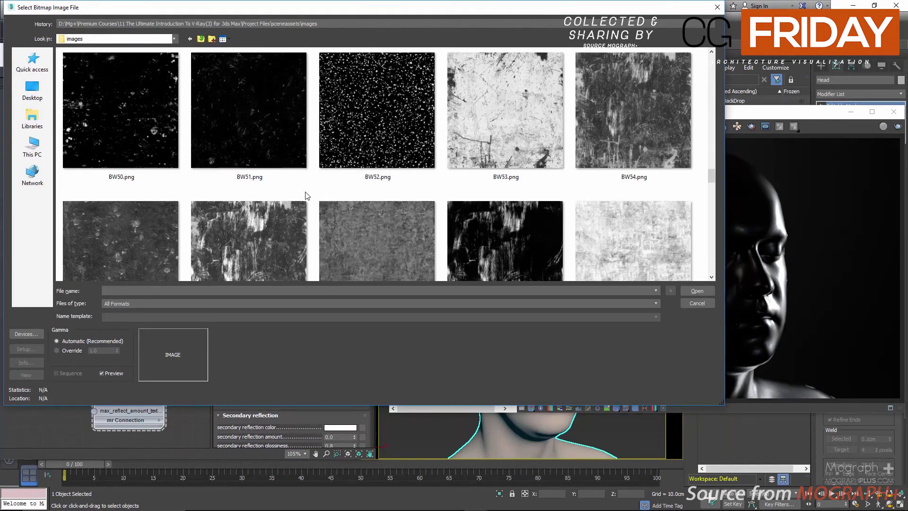
scroll(305, 195, "down", 3)
scroll(307, 192, "up", 5)
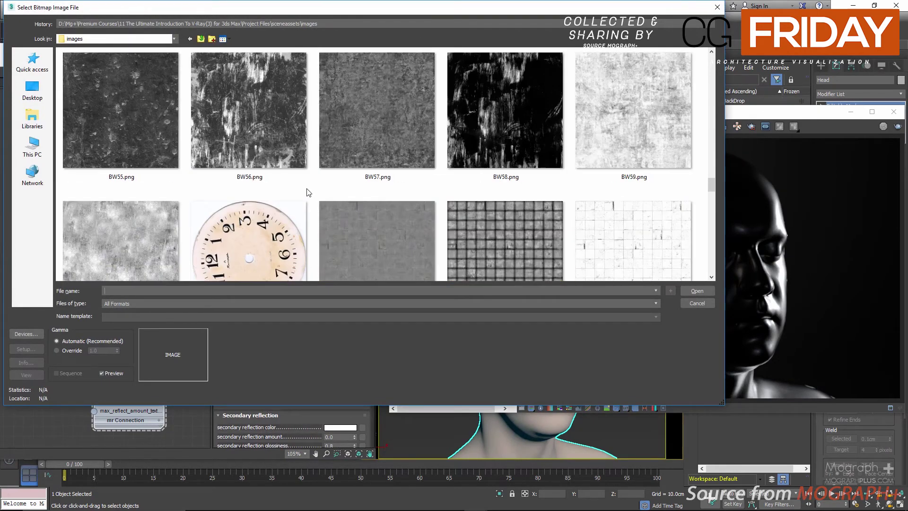
scroll(307, 191, "down", 8)
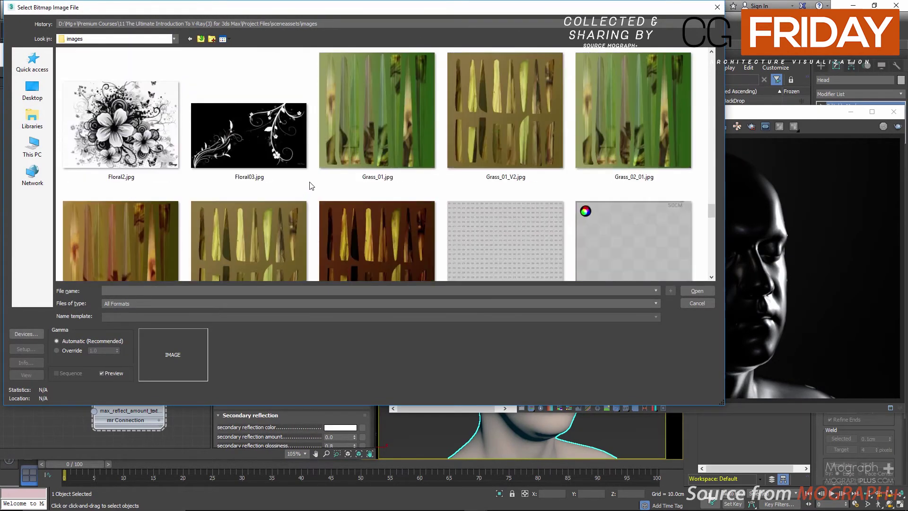
scroll(321, 186, "down", 3)
double_click(458, 138)
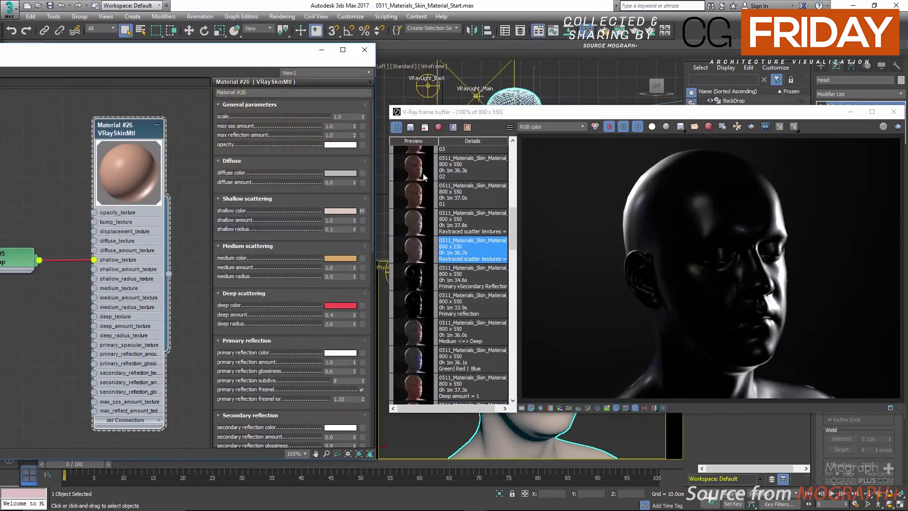
Connect the same Bitmap node to the skin material's medium and deep texture inputs as well
left_click_drag(365, 212, 360, 255)
middle_click_drag(39, 281, 92, 279)
left_click_drag(94, 259, 147, 292)
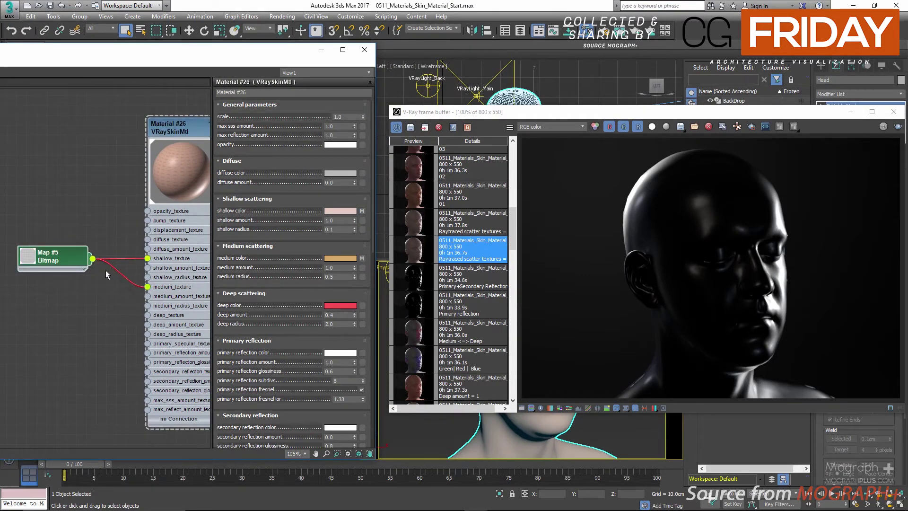
left_click_drag(93, 259, 147, 315)
Set the map amounts of the shallow, medium and deep color to 50 each
scroll(115, 311, "down", 1)
middle_click_drag(117, 308, 70, 303)
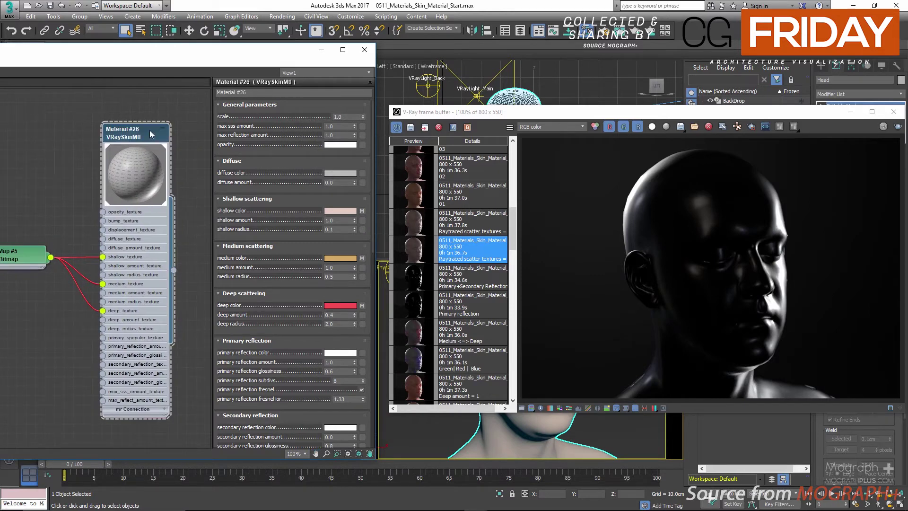
left_click_drag(278, 362, 330, 150)
scroll(330, 150, "down", 5)
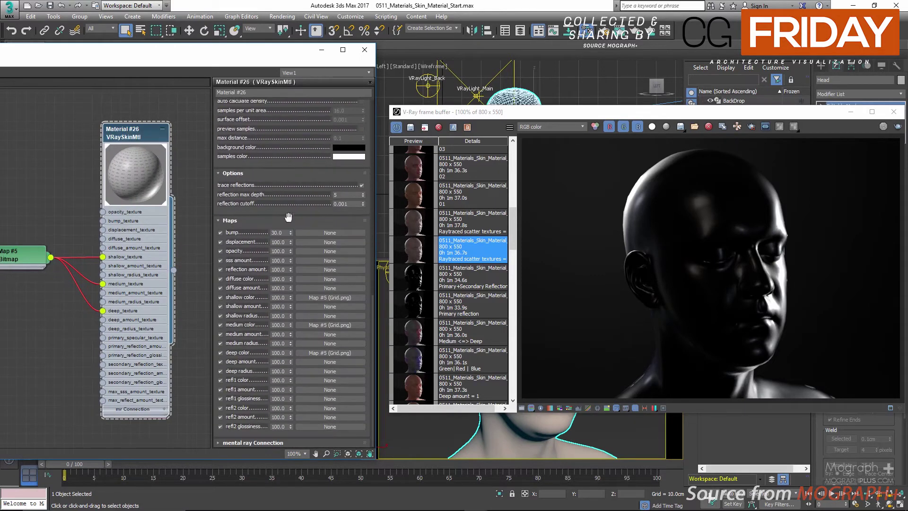
double_click(278, 298)
type("50")
double_click(279, 353)
type("50")
key("Return")
double_click(275, 324)
type("50")
key("Return")
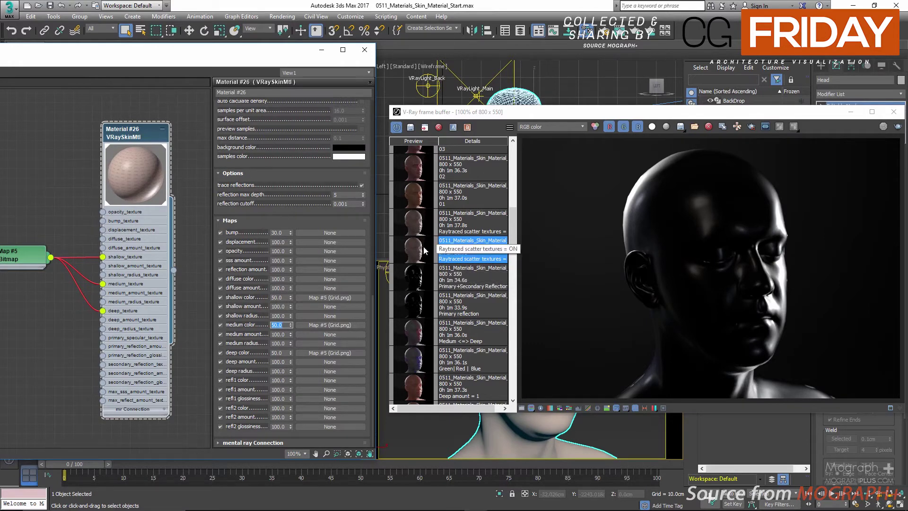
left_click_drag(280, 166, 313, 330)
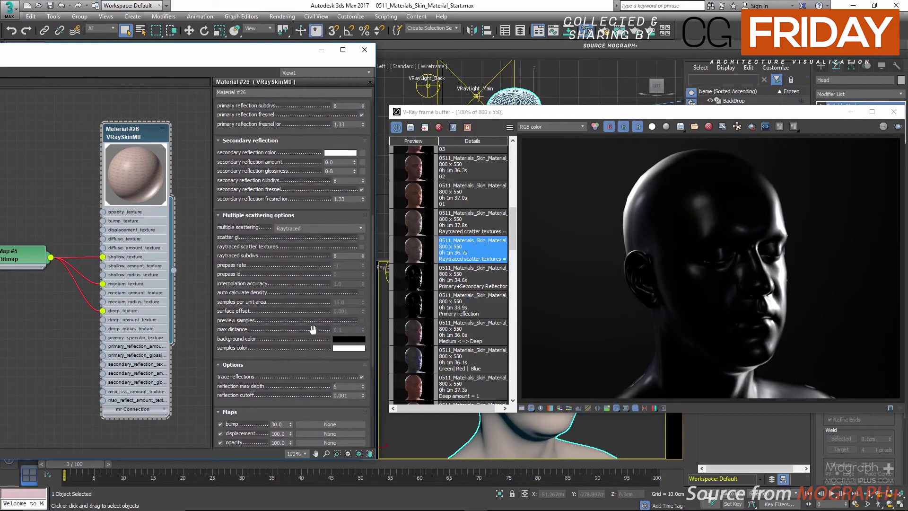
Compare the history renders with raytraced scatter textures on and off, examining the face at 200%
double_click(419, 245)
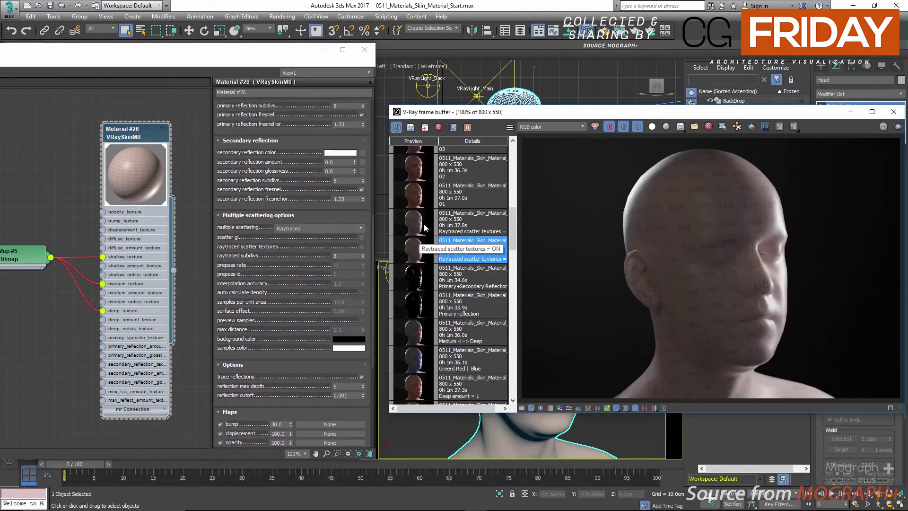
double_click(417, 223)
scroll(733, 309, "up", 2)
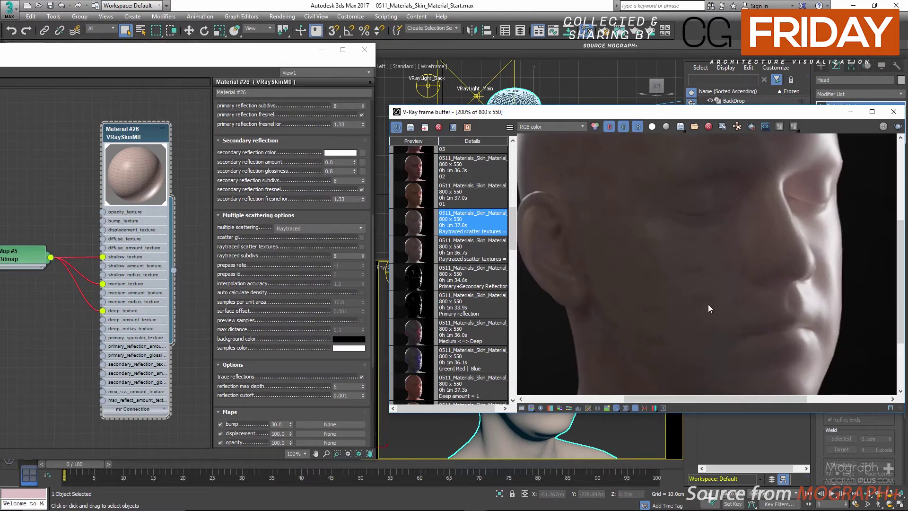
double_click(419, 250)
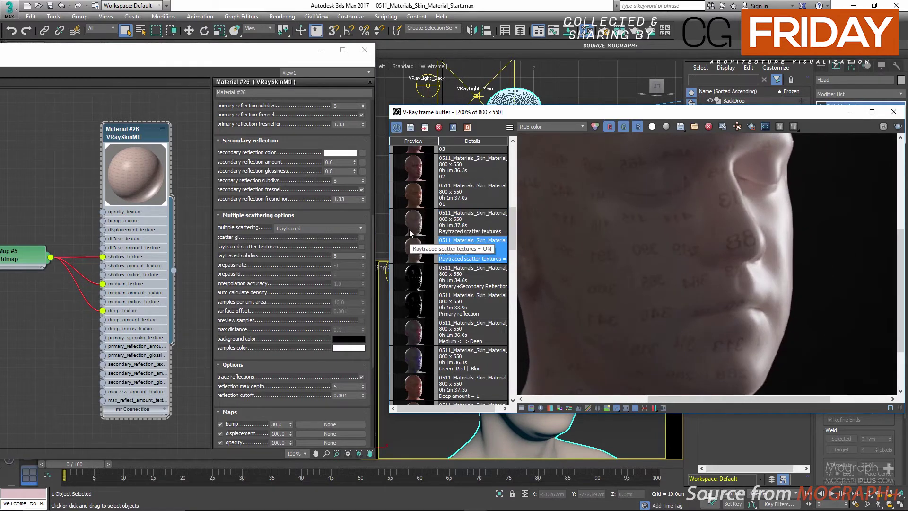
double_click(416, 230)
double_click(420, 252)
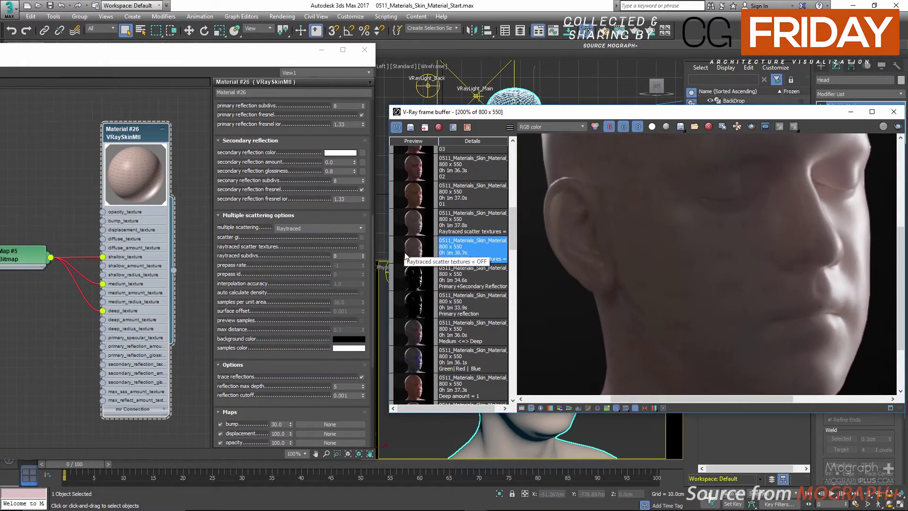
double_click(413, 227)
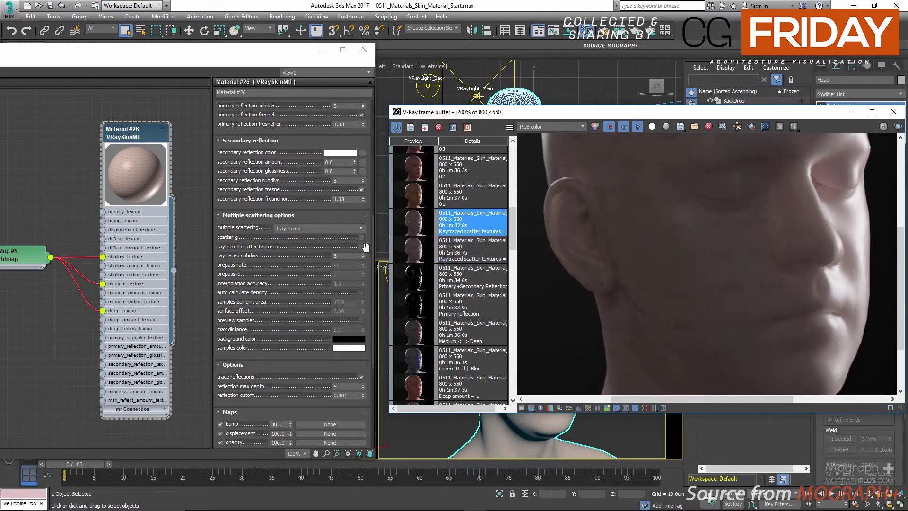
Set the map amounts of the skin material's shallow, deep and medium color to 100 each
left_click_drag(254, 278, 254, 288)
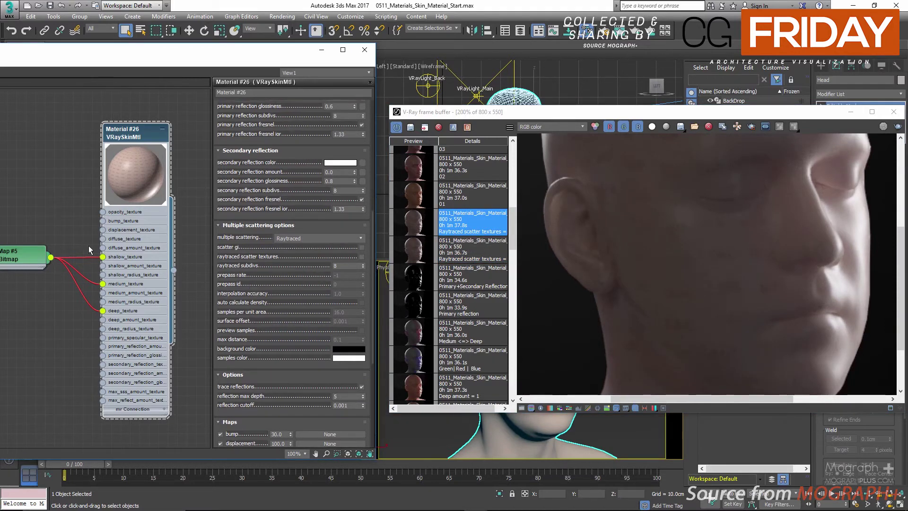
left_click_drag(315, 320, 315, 148)
double_click(278, 327)
type("100")
double_click(280, 382)
type("100")
key("Return")
double_click(278, 353)
type("1")
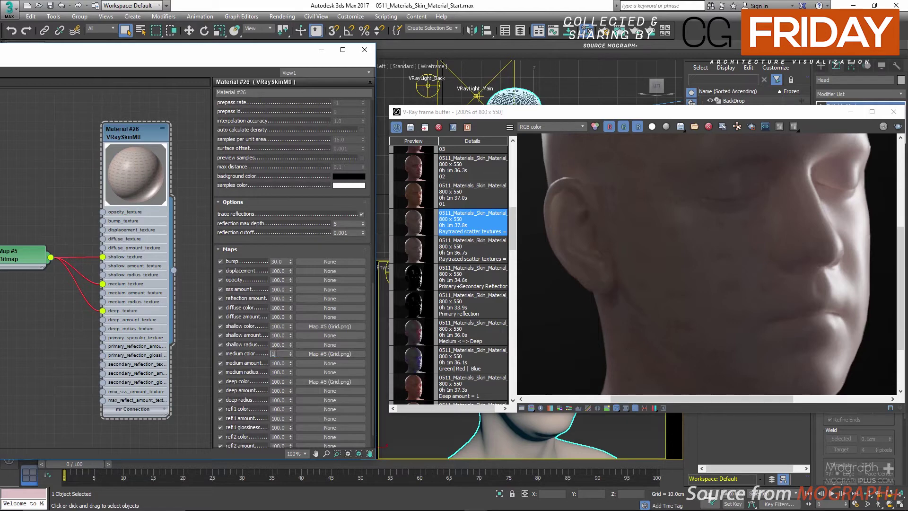
type("00")
key("Return")
Delete the Grid.png Bitmap node connected to the skin material's shallow, medium and deep textures
left_click_drag(25, 202, 50, 317)
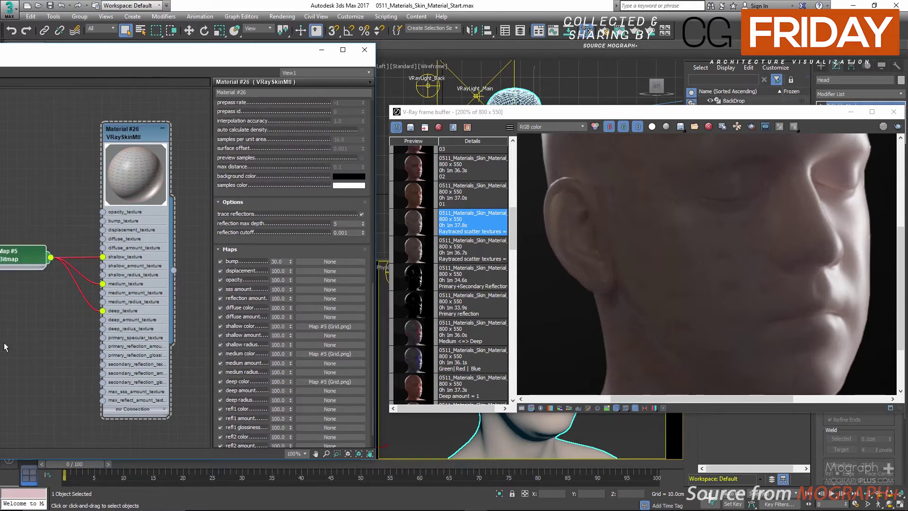
key("Delete")
middle_click_drag(40, 314, 52, 318)
middle_click_drag(101, 225, 69, 219)
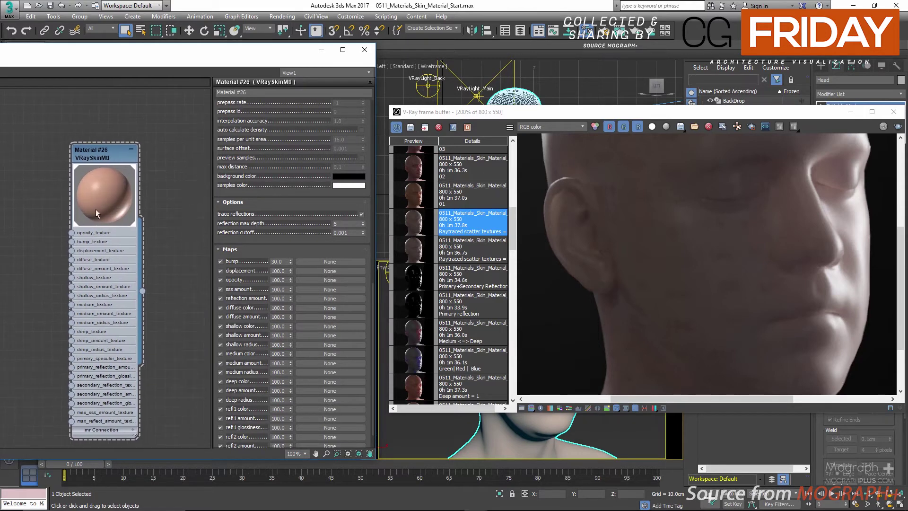
Examine the face in the loaded history render up close and try the skin material's trace reflections option
scroll(269, 216, "up", 5)
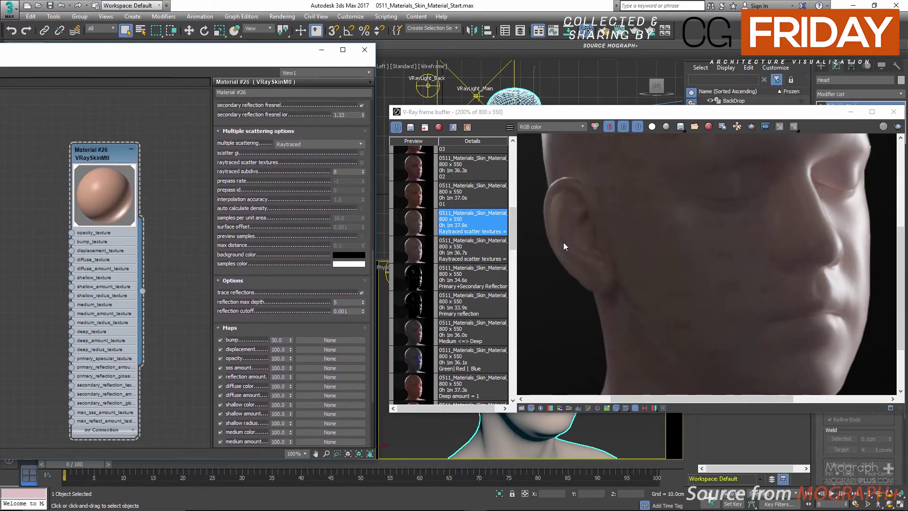
scroll(624, 263, "down", 2)
scroll(671, 264, "up", 2)
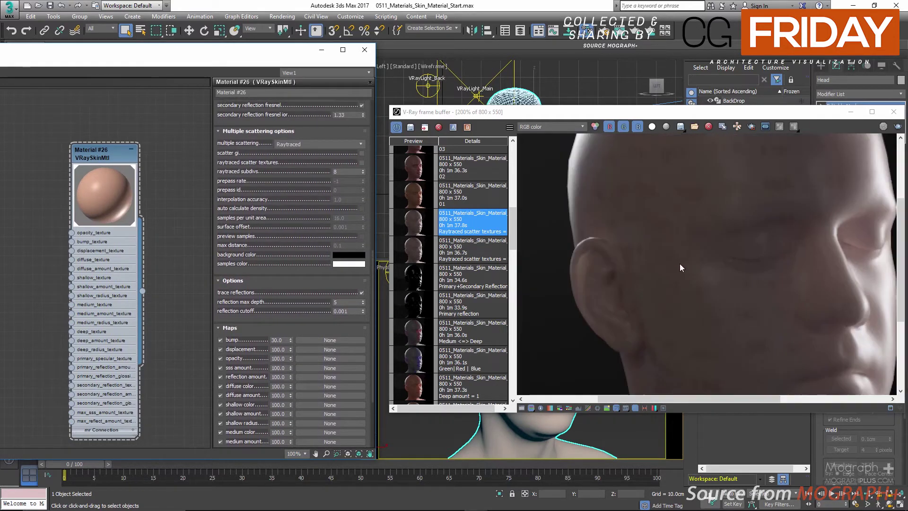
scroll(687, 269, "down", 1)
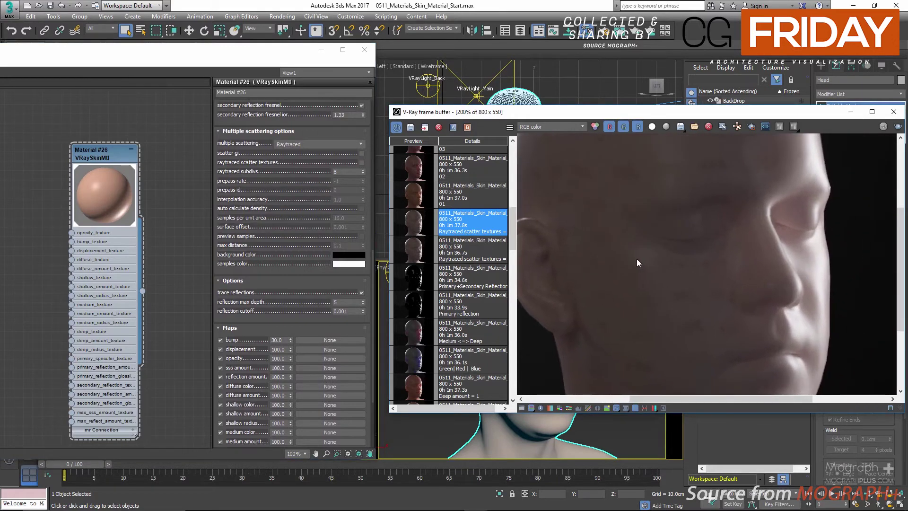
scroll(651, 271, "down", 2)
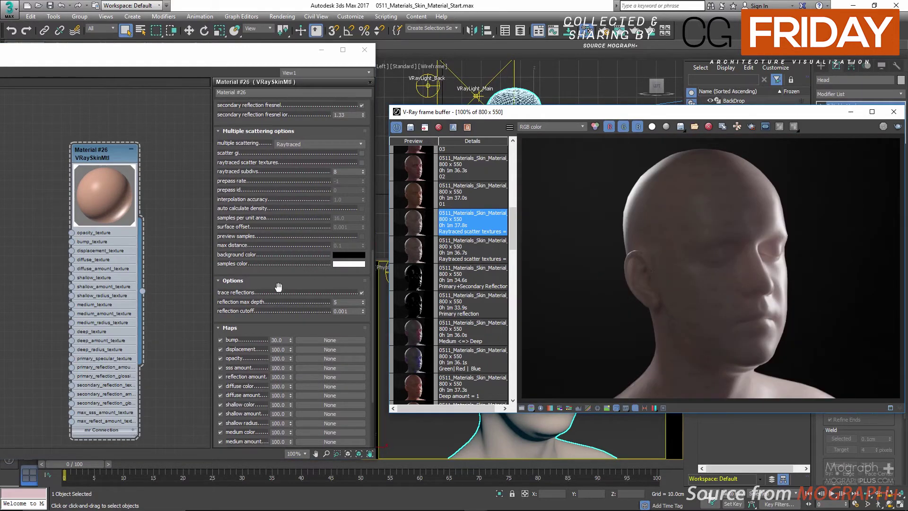
left_click(362, 292)
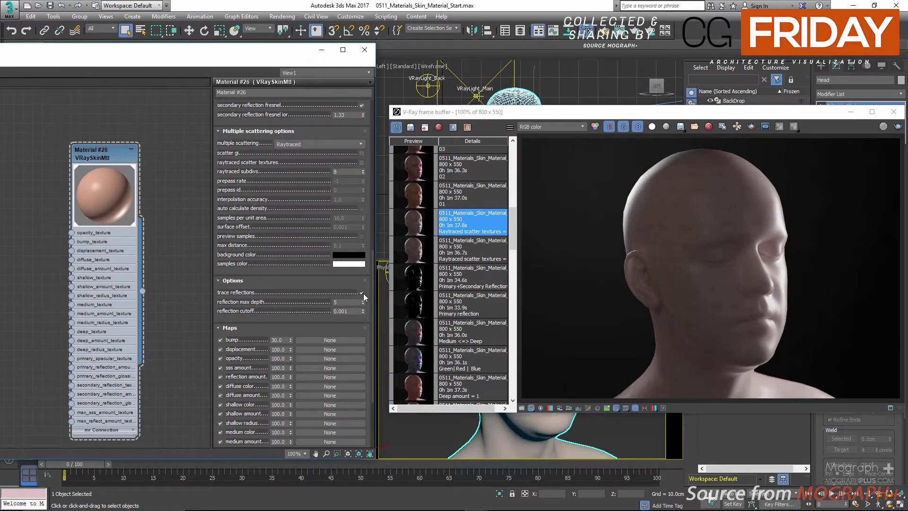
Examine the skin material's tracing, multiple scattering, colour and reflection parameters, and browse the saved test renders in the frame buffer history
left_click(362, 292)
left_click(333, 302)
key("Tab")
scroll(284, 215, "up", 2)
left_click_drag(283, 228, 278, 195)
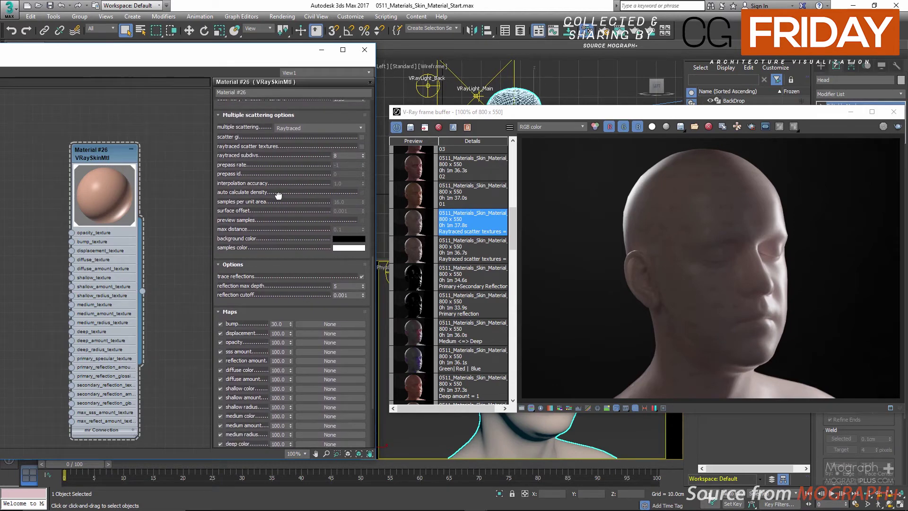
left_click_drag(278, 196, 284, 288)
left_click_drag(284, 222, 312, 322)
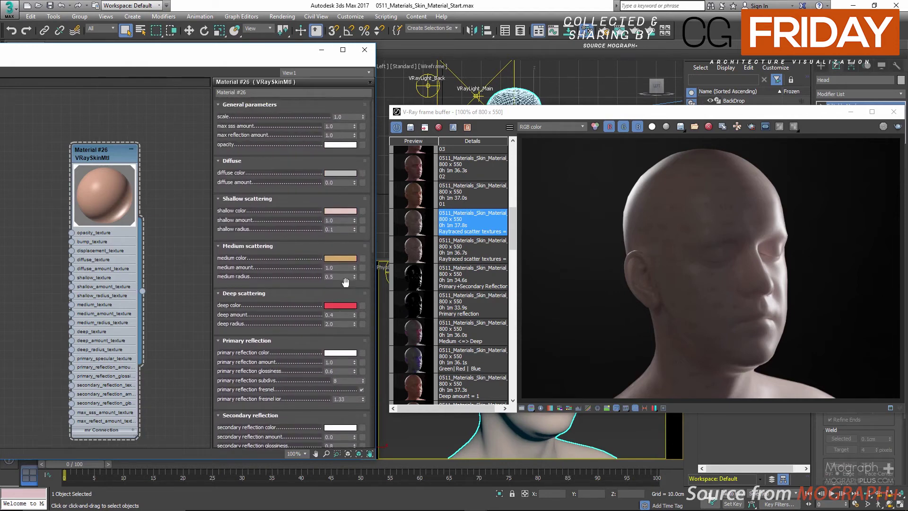
left_click_drag(204, 251, 203, 251)
scroll(483, 234, "up", 4)
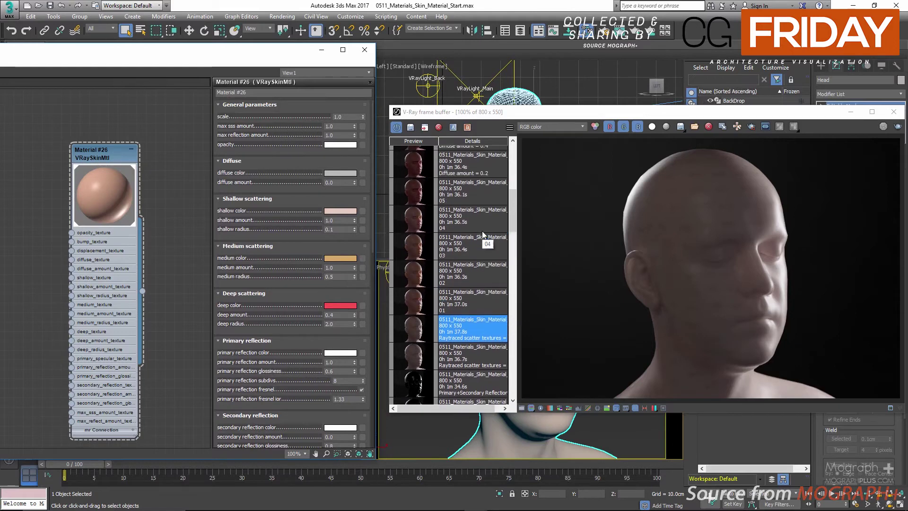
scroll(483, 235, "up", 1)
scroll(482, 234, "up", 1)
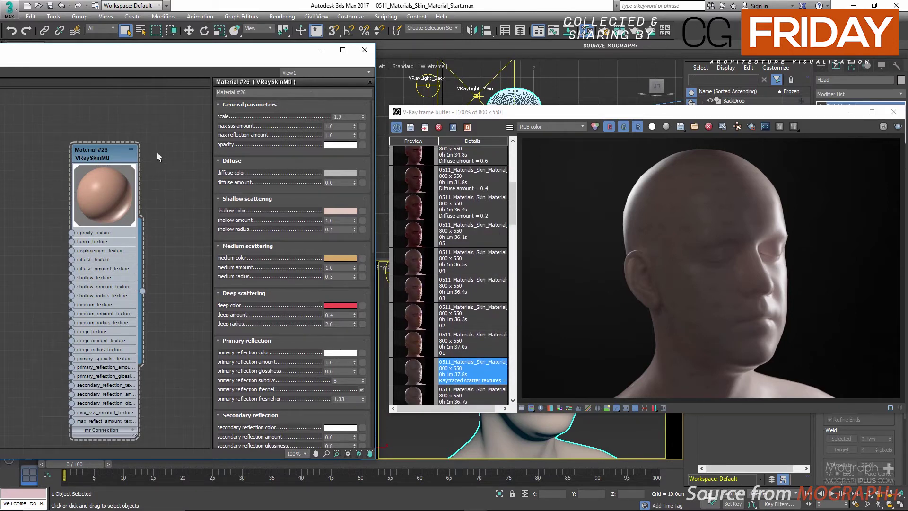
middle_click_drag(171, 141, 180, 135)
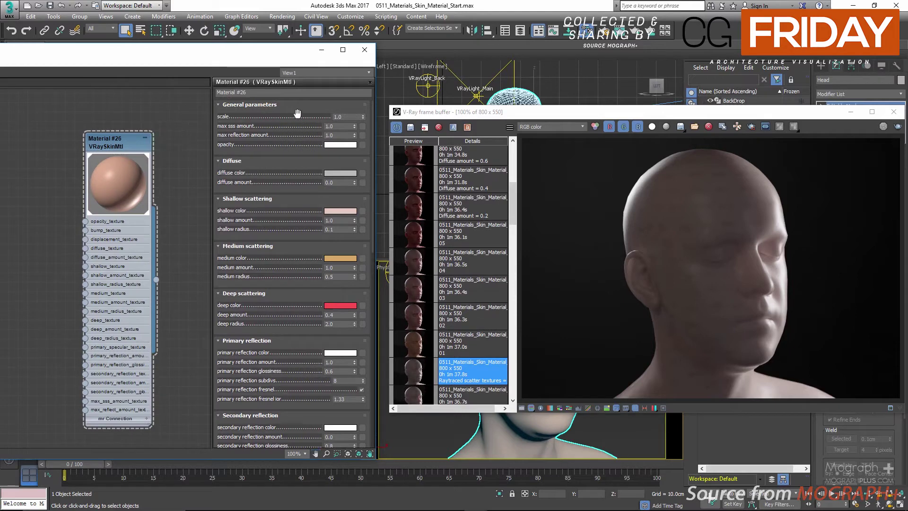
Close the material editor and the V-Ray frame buffer to reveal the scene viewports
left_click(363, 50)
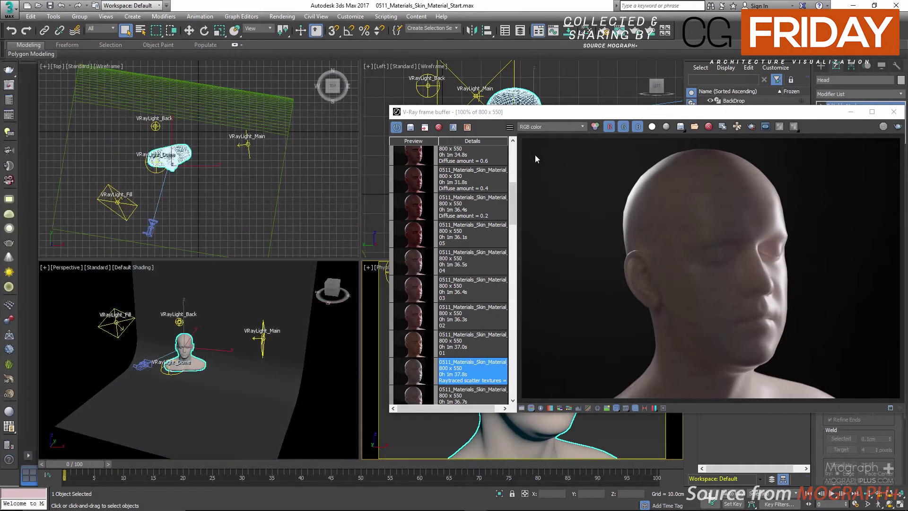
left_click_drag(714, 116, 521, 115)
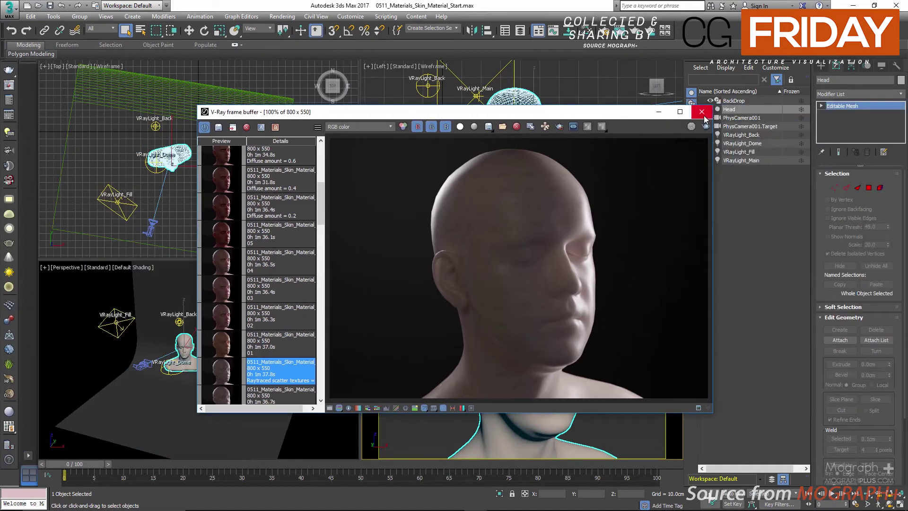
left_click(702, 114)
Create a new VRayMtl beside the skin material and assign it to the selected head, then close the material editor
key("m")
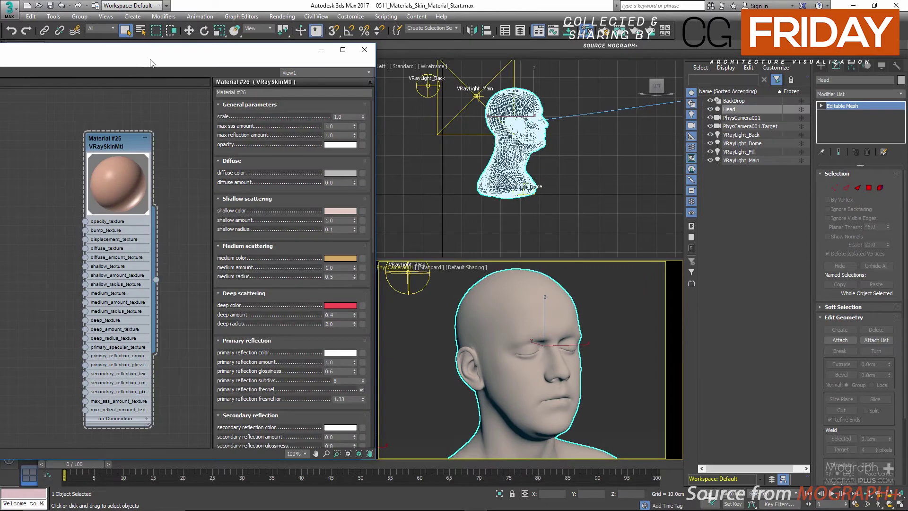
right_click(144, 134)
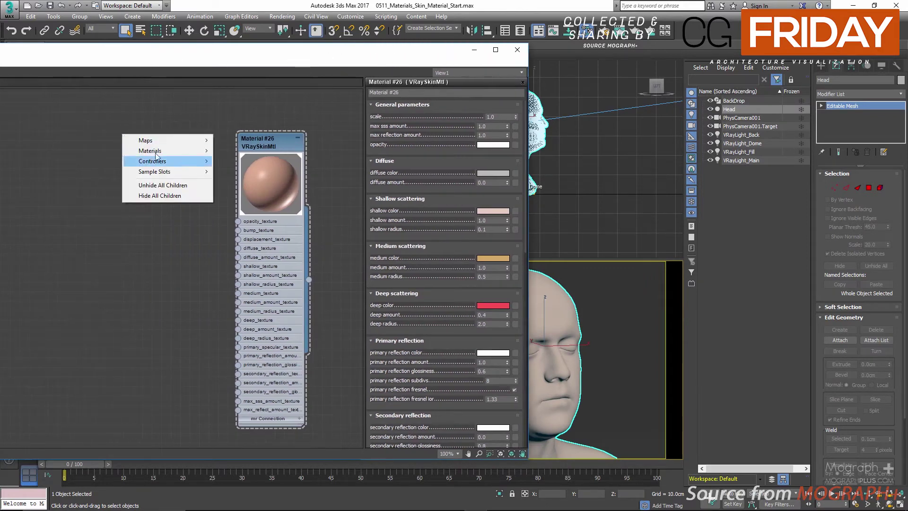
mouse_move(150, 150)
mouse_move(236, 172)
left_click(323, 255)
left_click_drag(239, 232, 94, 134)
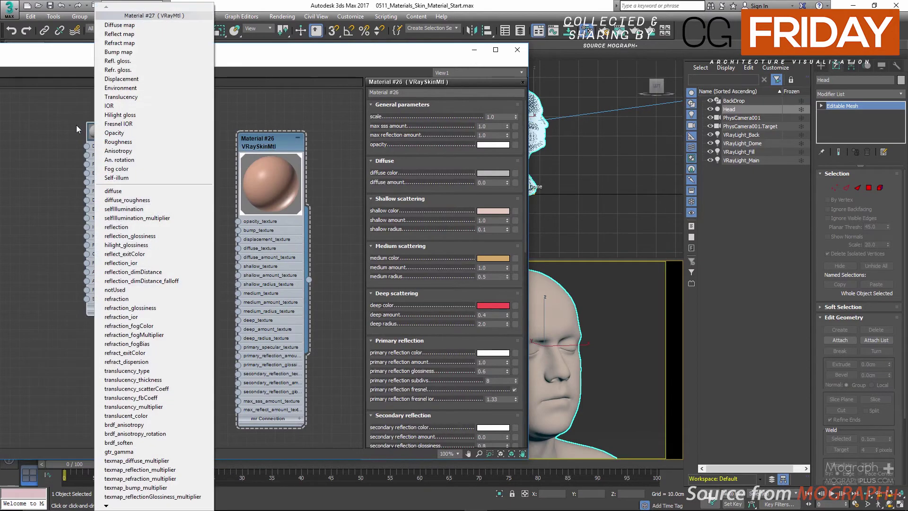
left_click(76, 124)
right_click(116, 130)
left_click(166, 146)
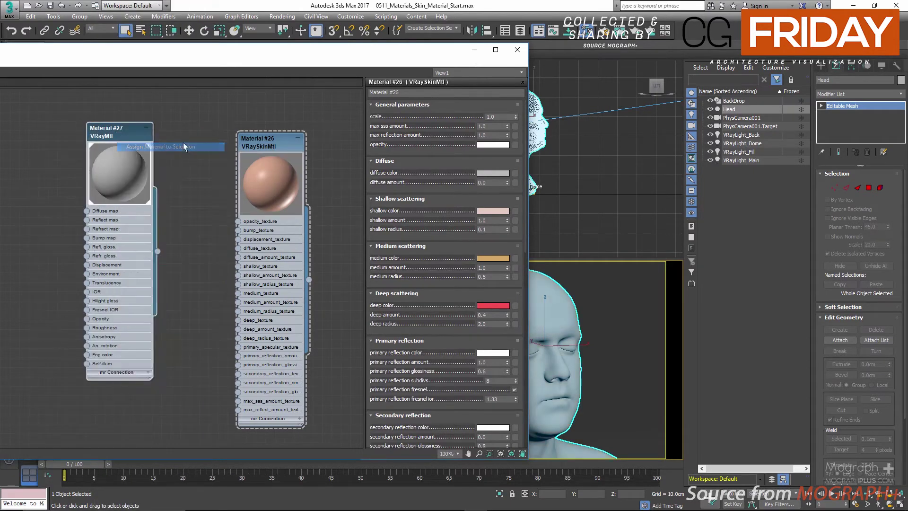
left_click(518, 49)
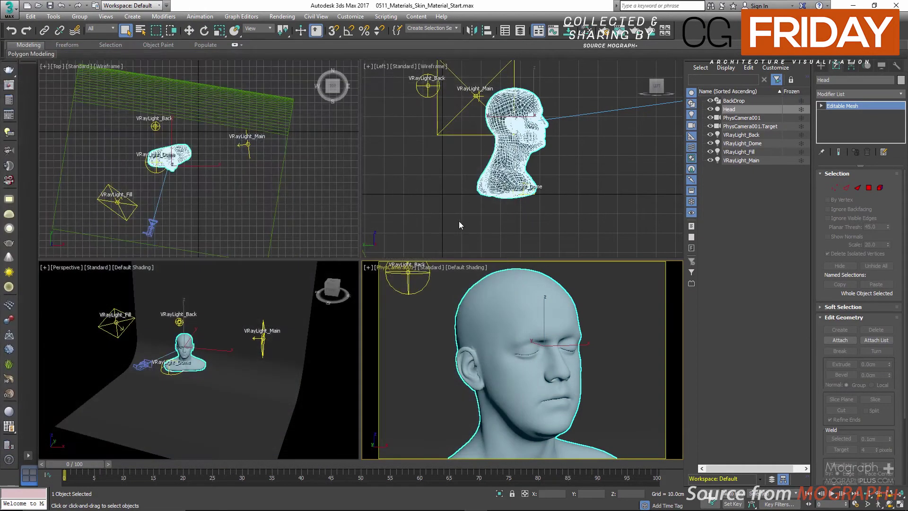
Frame the Left, Top and Perspective views so the lights around the head show, and deselect the head
right_click(429, 312)
scroll(515, 208, "down", 5)
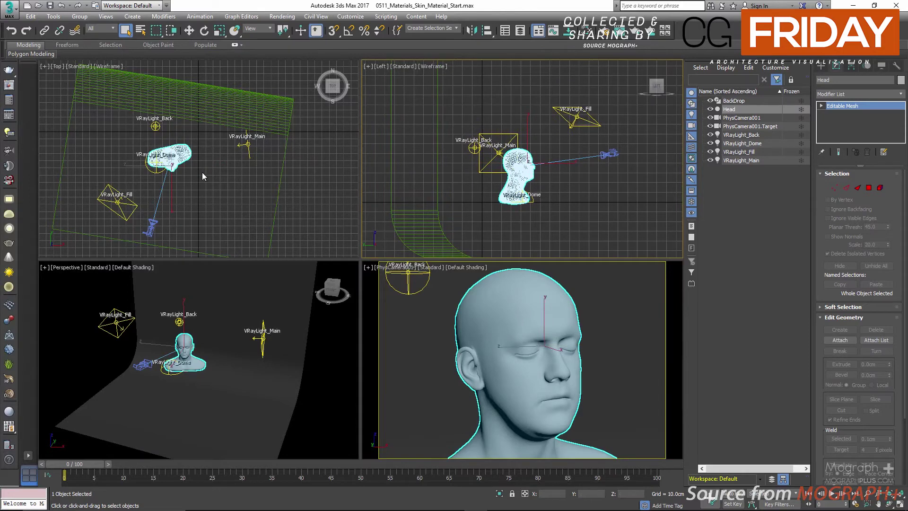
middle_click_drag(203, 174, 228, 156)
mouse_move(202, 323)
middle_mouse_down()
mouse_move(212, 318)
mouse_move(202, 319)
middle_mouse_up()
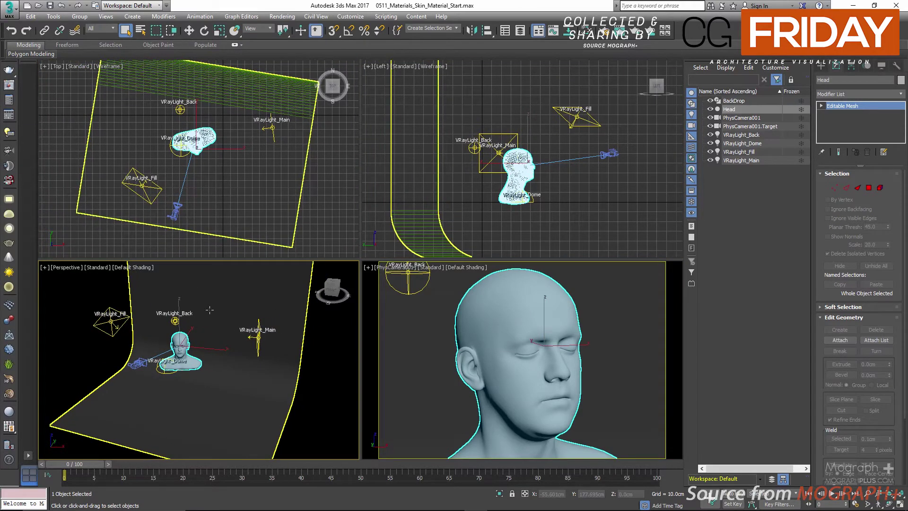
left_click(597, 206)
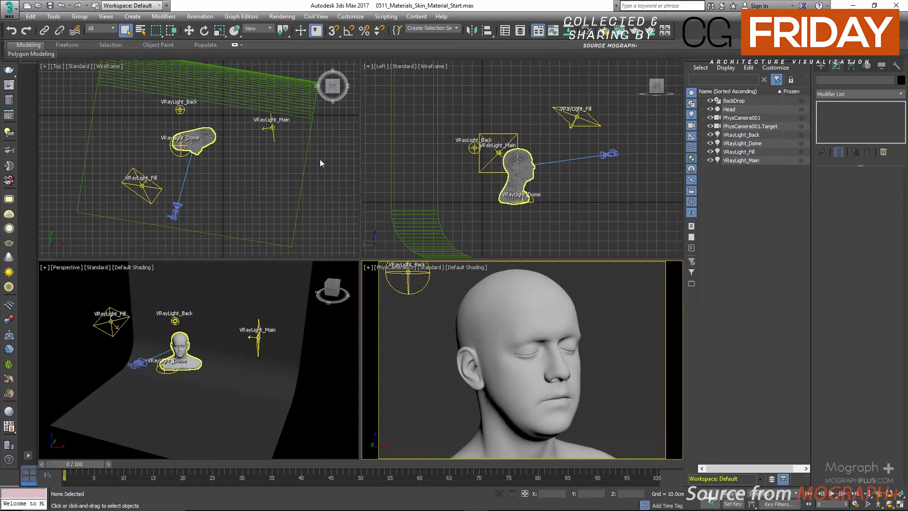
Open the V-Ray Light Lister and place it above the viewports with all four lights listed
left_click(8, 137)
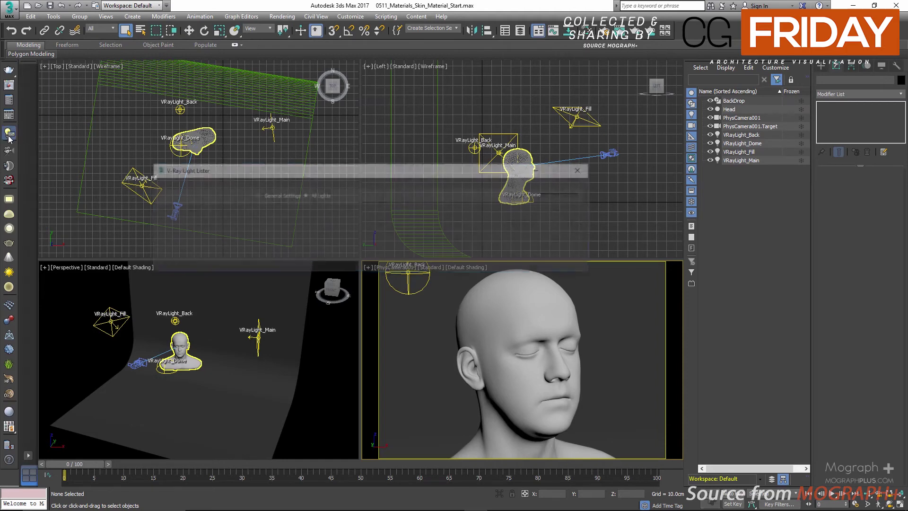
left_click_drag(359, 174, 363, 20)
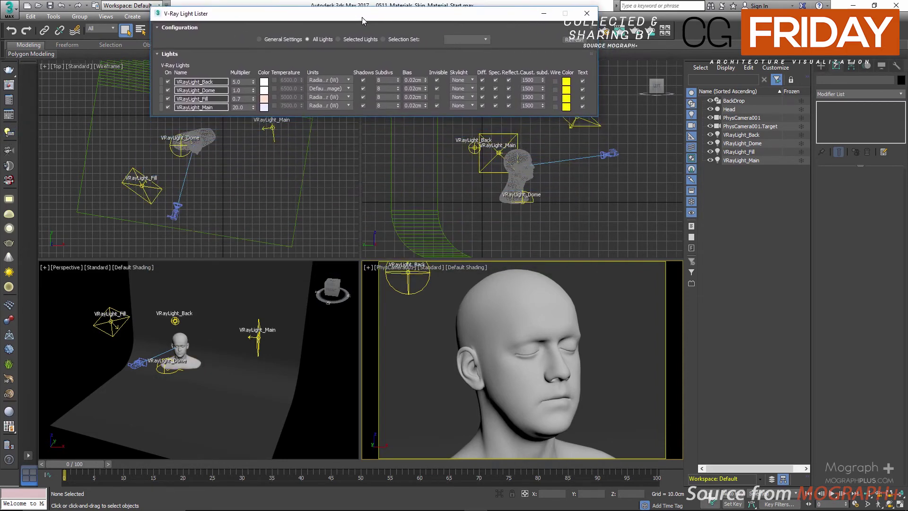
left_click(349, 119)
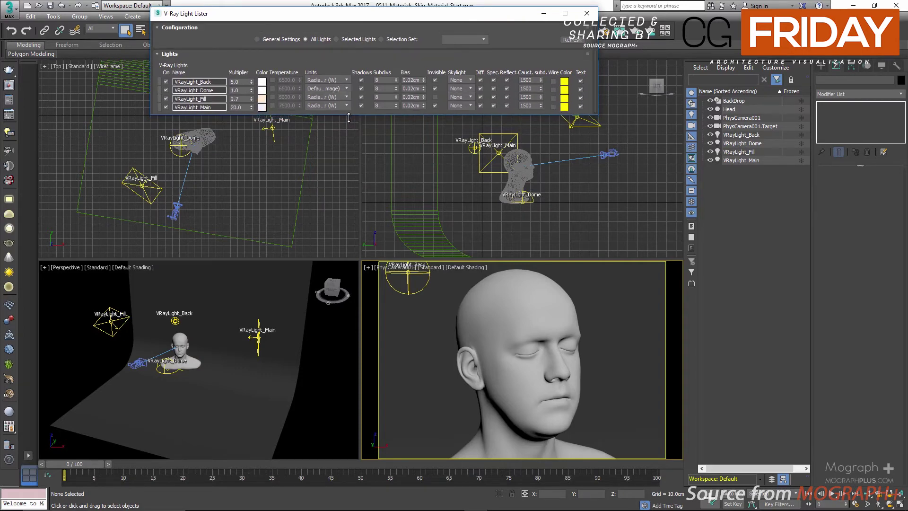
left_click_drag(417, 18, 326, 25)
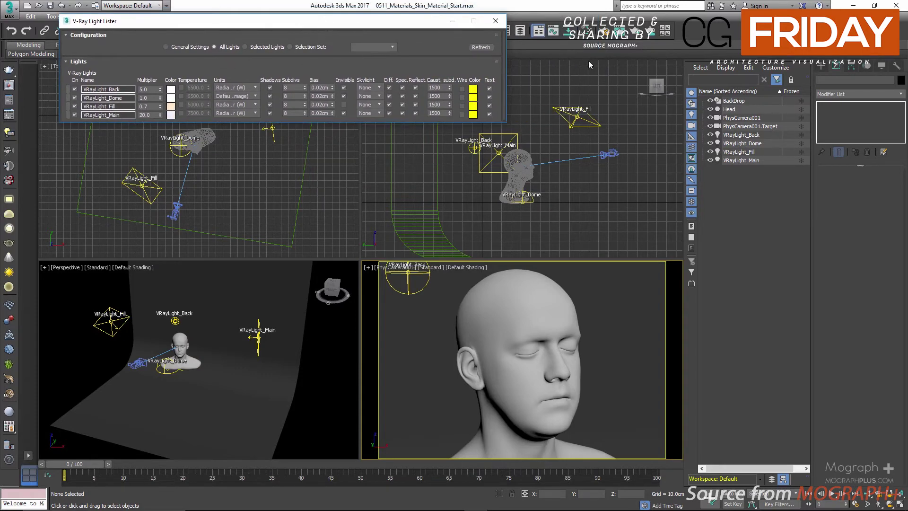
Start an interactive V-Ray render of the head, hide the render history and place the frame buffer below the light list
left_click_drag(636, 31, 637, 75)
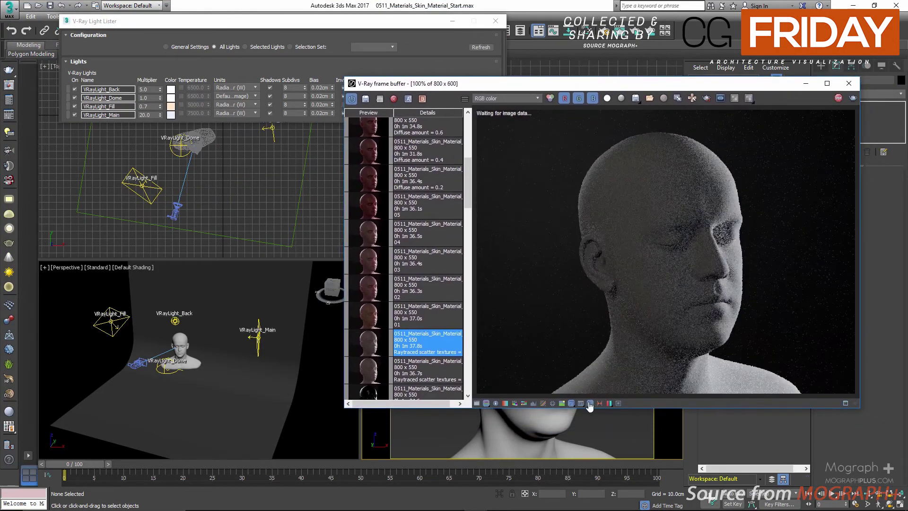
left_click(590, 403)
left_click_drag(323, 17, 320, 18)
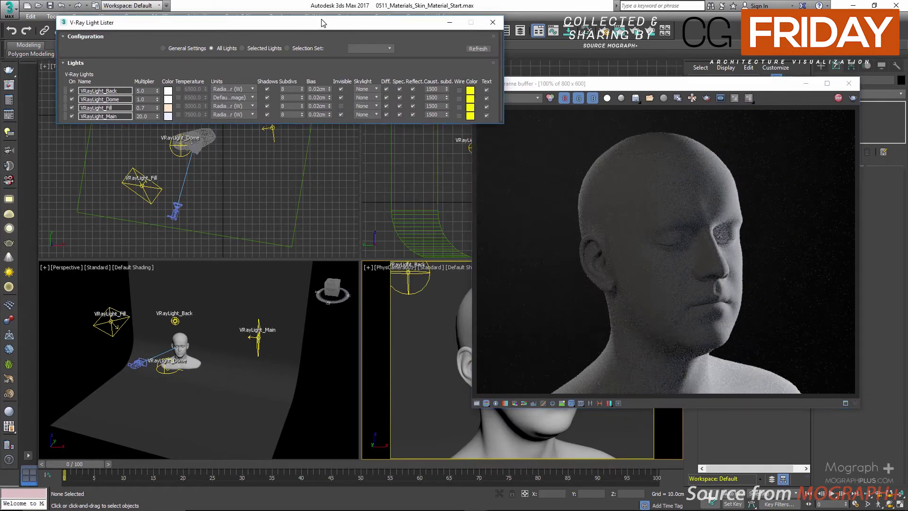
left_click_drag(608, 84, 523, 175)
Switch off VRayLight_Back, VRayLight_Dome and VRayLight_Fill so only VRayLight_Main lights the head
left_click(71, 90)
left_click(72, 99)
left_click(71, 107)
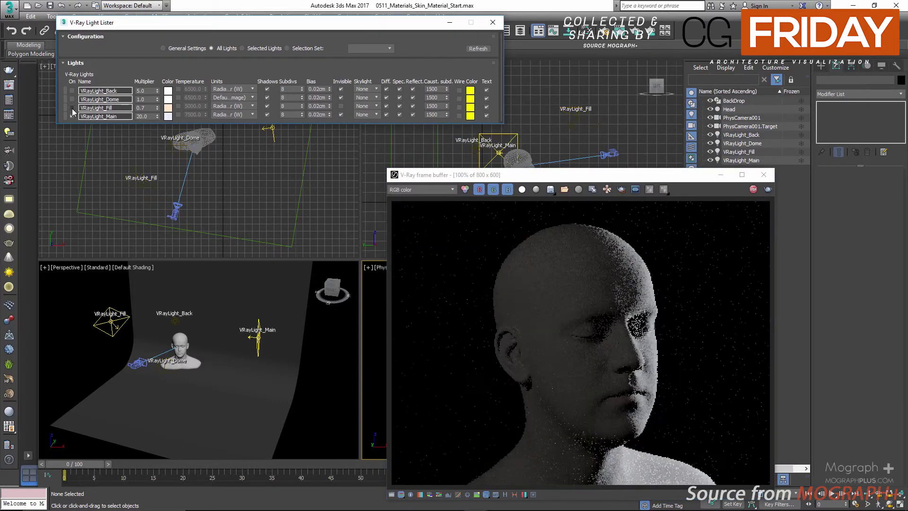
left_click(71, 116)
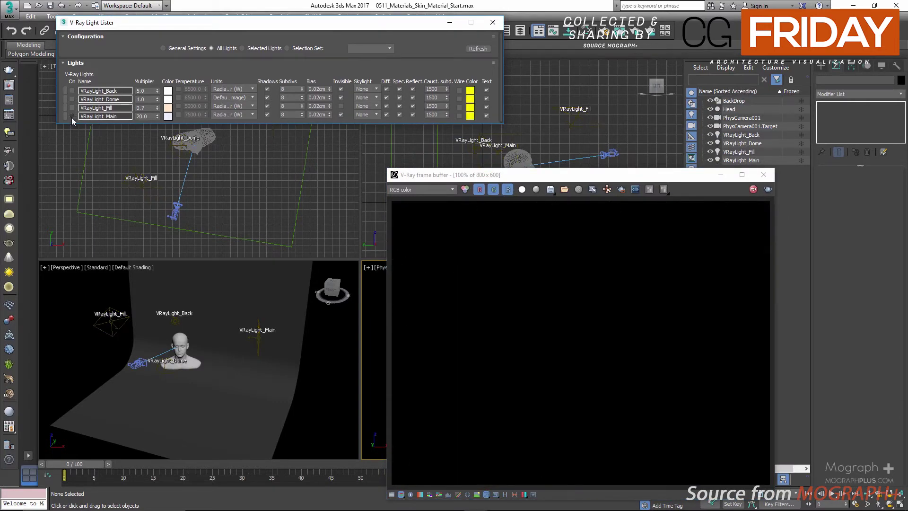
left_click(71, 116)
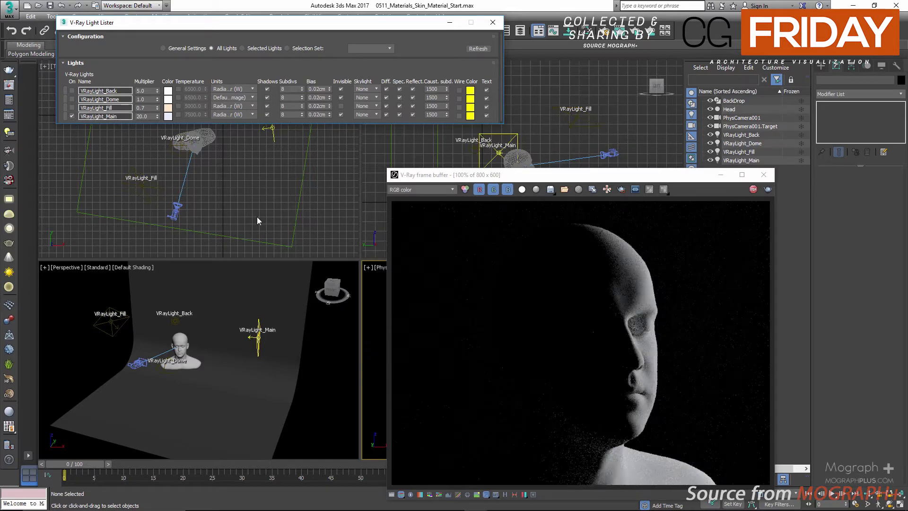
left_click_drag(334, 26, 365, 16)
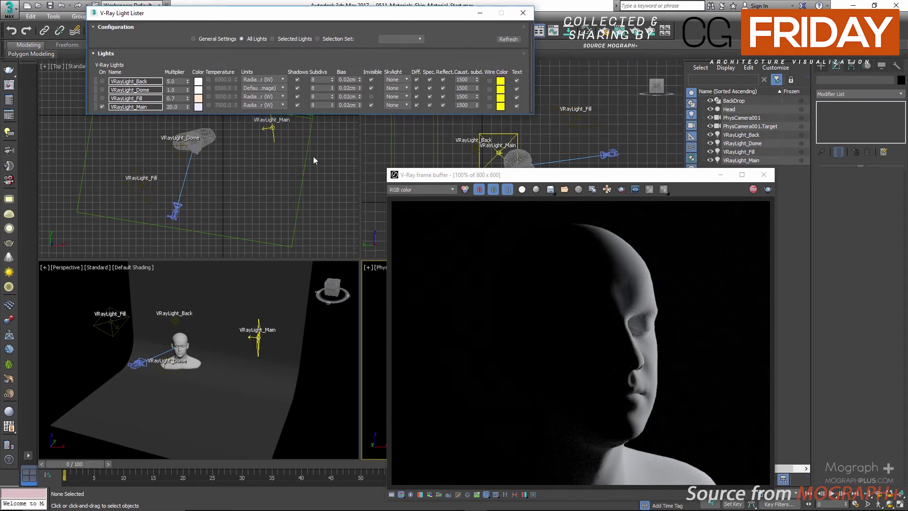
Toggle VRayLight_Main to compare its effect, switch it off and enable VRayLight_Fill alone
left_click(101, 107)
left_click(101, 108)
middle_click_drag(103, 334, 113, 327, "alt")
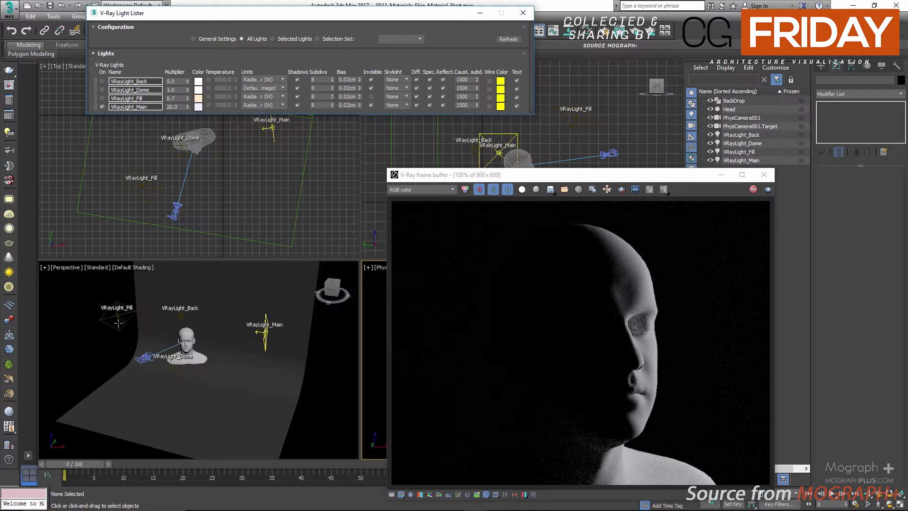
left_click(102, 107)
left_click(101, 98)
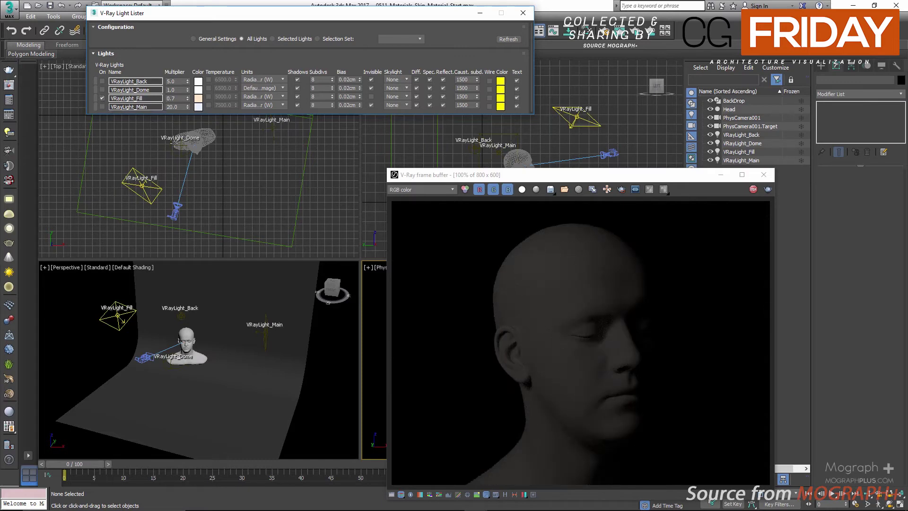
Enable VRayLight_Main together with VRayLight_Fill to check their combined lighting on the head
middle_click_drag(223, 167, 226, 217)
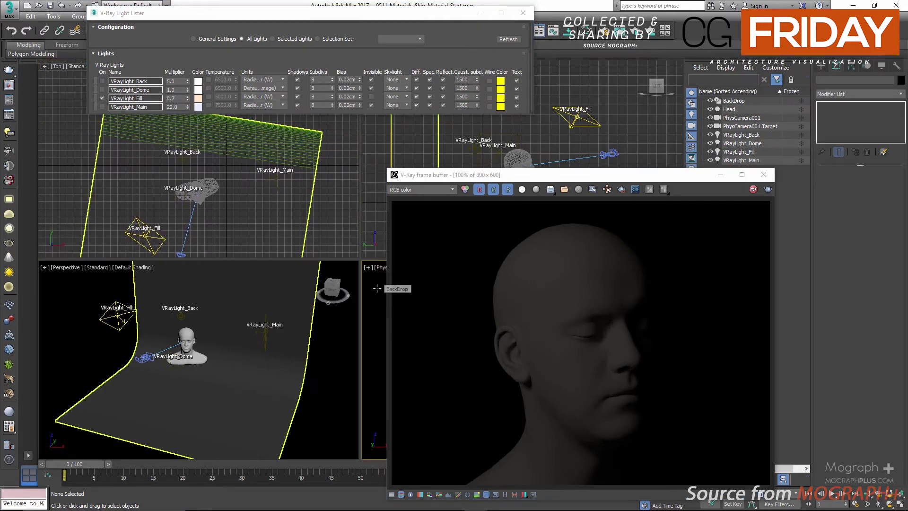
left_click_drag(455, 176, 455, 172)
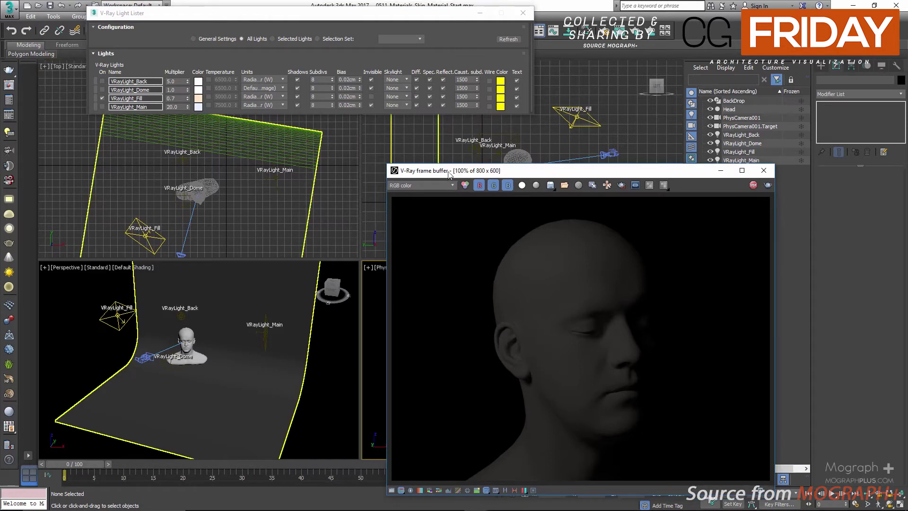
left_click(104, 107)
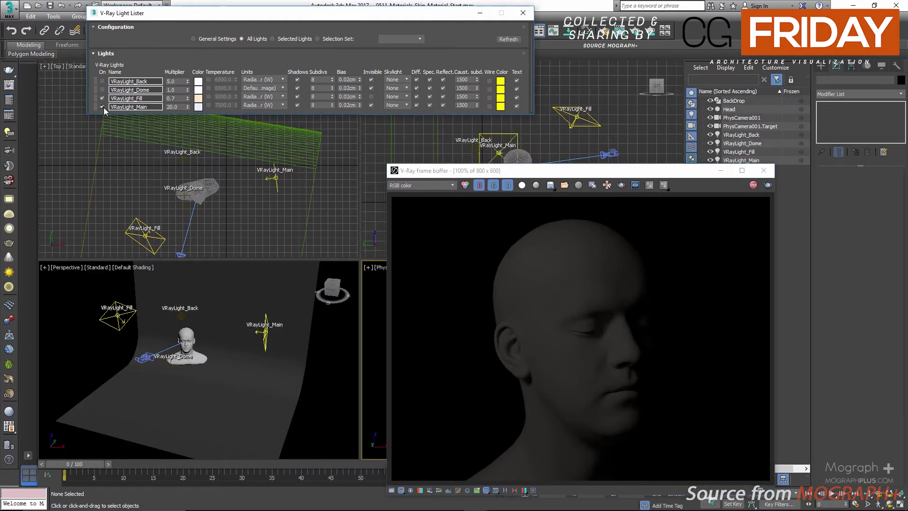
left_click(103, 107)
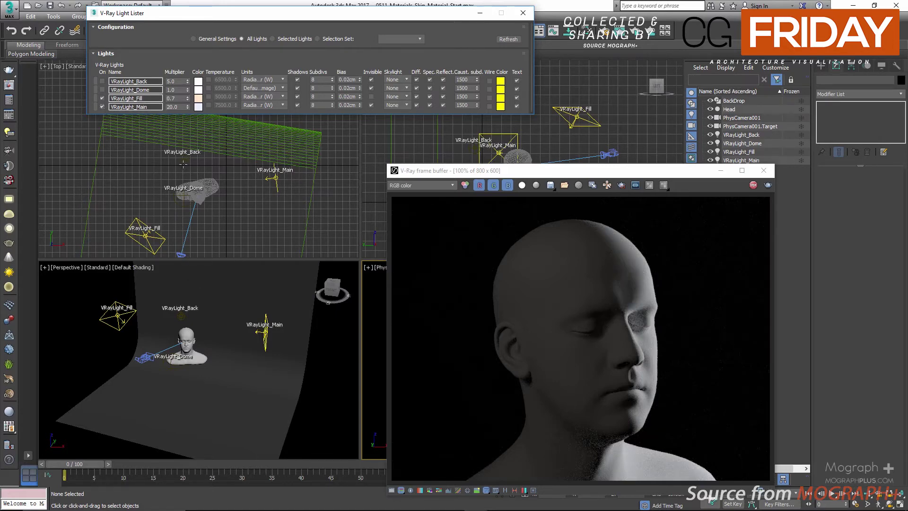
Switch off VRayLight_Main and VRayLight_Fill, enable only VRayLight_Back and move the frame buffer clear of the light list
left_click(102, 106)
left_click(102, 98)
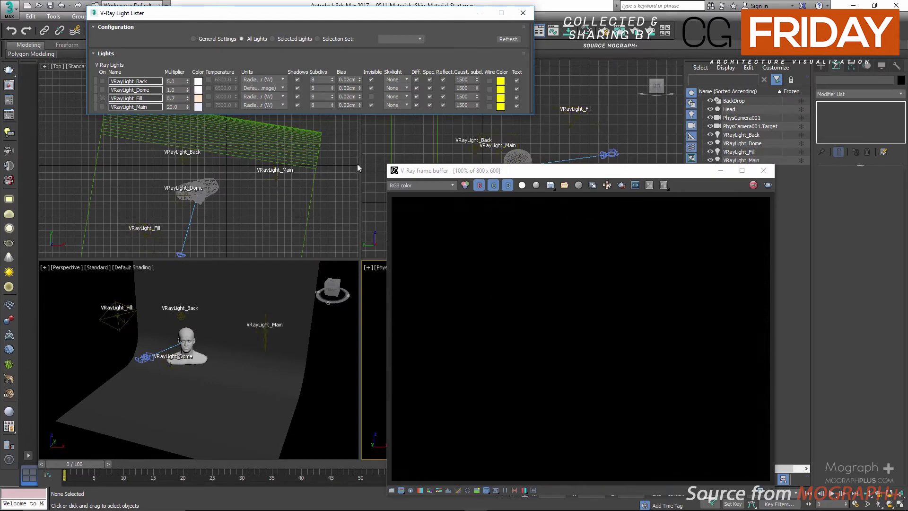
left_click_drag(557, 174, 554, 196)
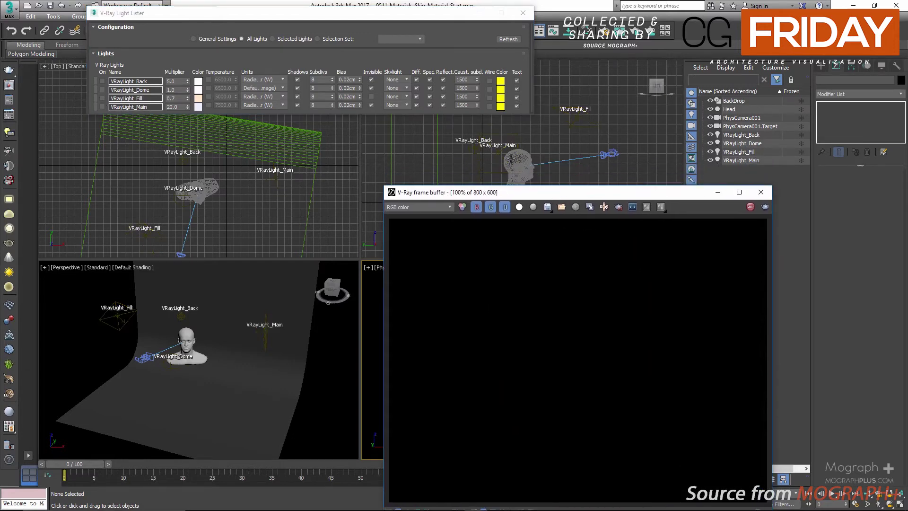
left_click(101, 81)
left_click_drag(567, 195, 614, 172)
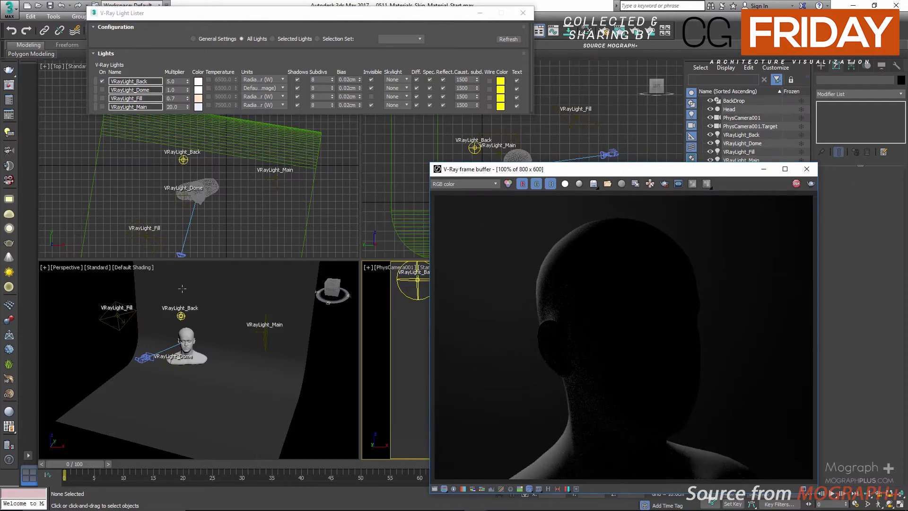
left_click_drag(530, 172, 438, 151)
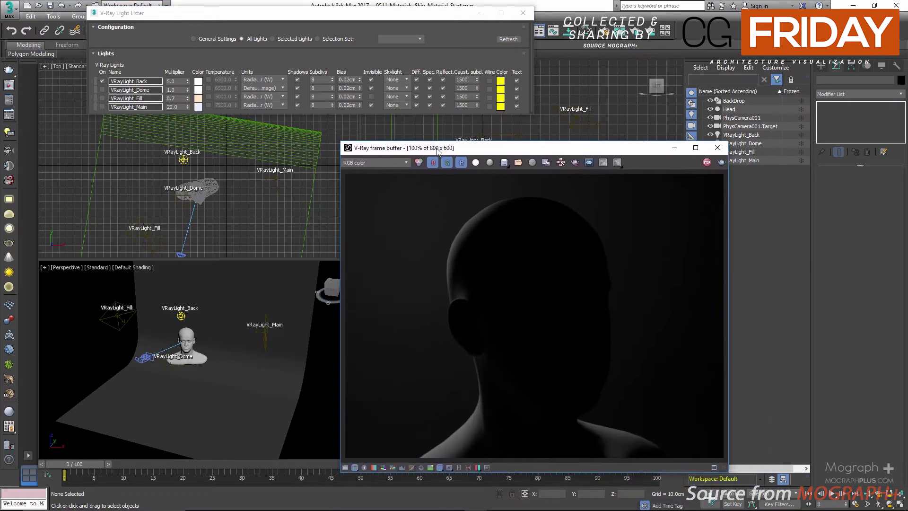
Enable VRayLight_Main and VRayLight_Fill alongside VRayLight_Back and reposition the frame buffer to check their combined lighting
left_click(101, 107)
left_click(102, 98)
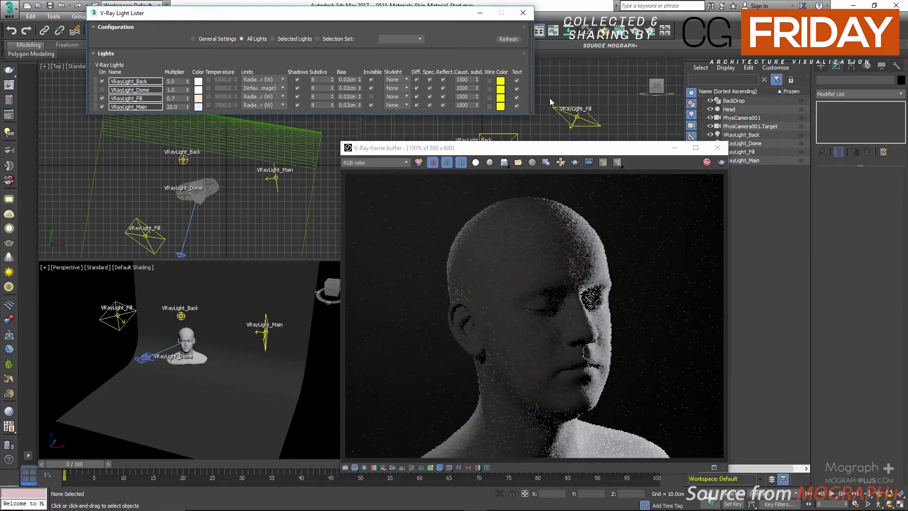
left_click_drag(563, 152, 570, 123)
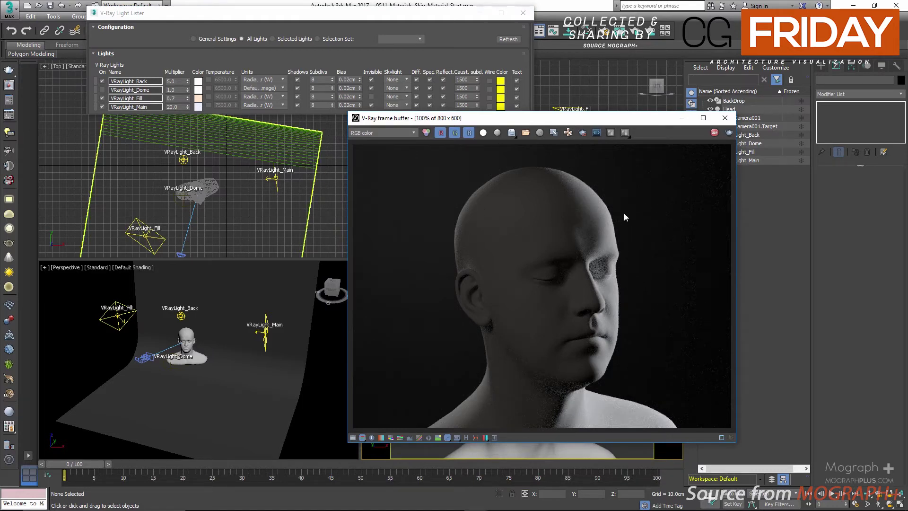
left_click_drag(615, 123, 707, 133)
left_click_drag(621, 133, 499, 141)
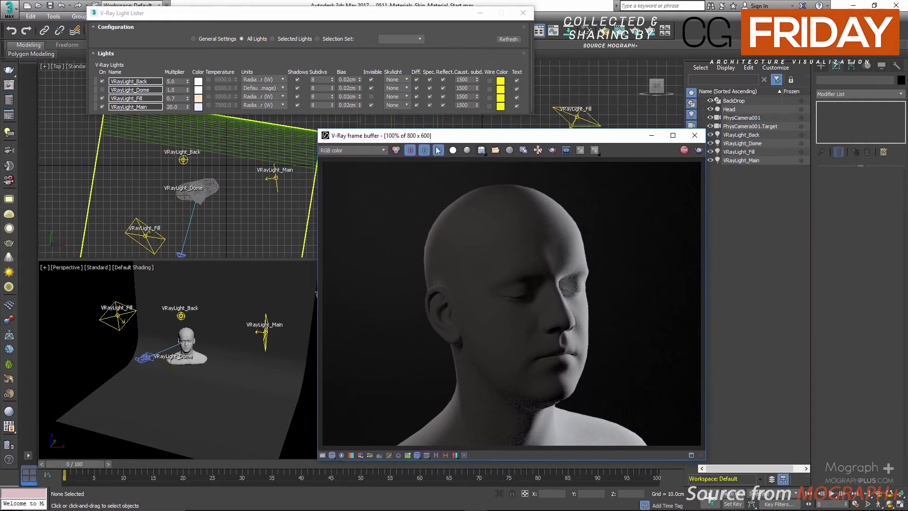
Switch off VRayLight_Fill, VRayLight_Main and VRayLight_Back and enable only VRayLight_Dome to check its contribution on the head
left_click(102, 98)
left_click(103, 107)
left_click(102, 81)
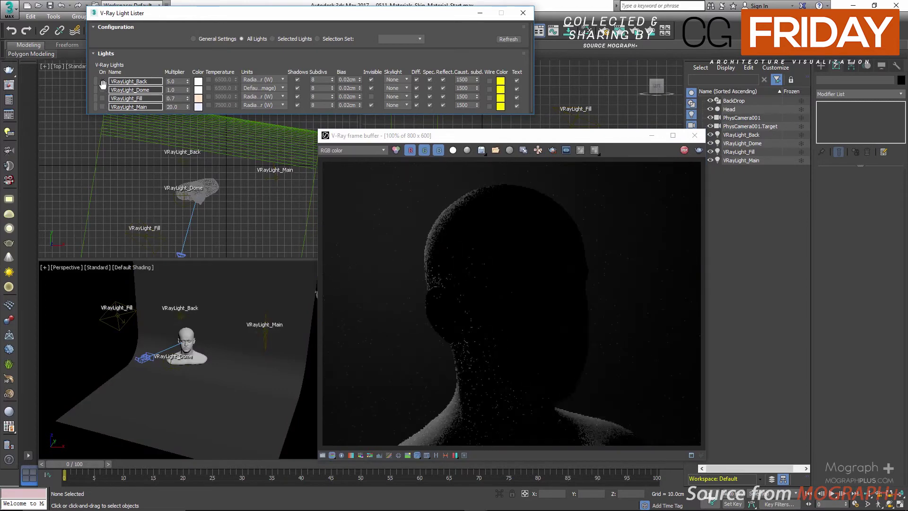
left_click(102, 90)
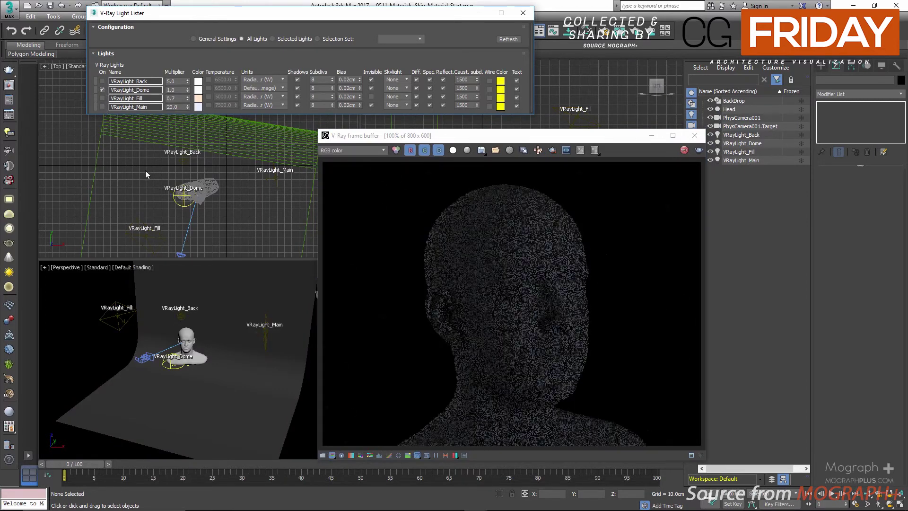
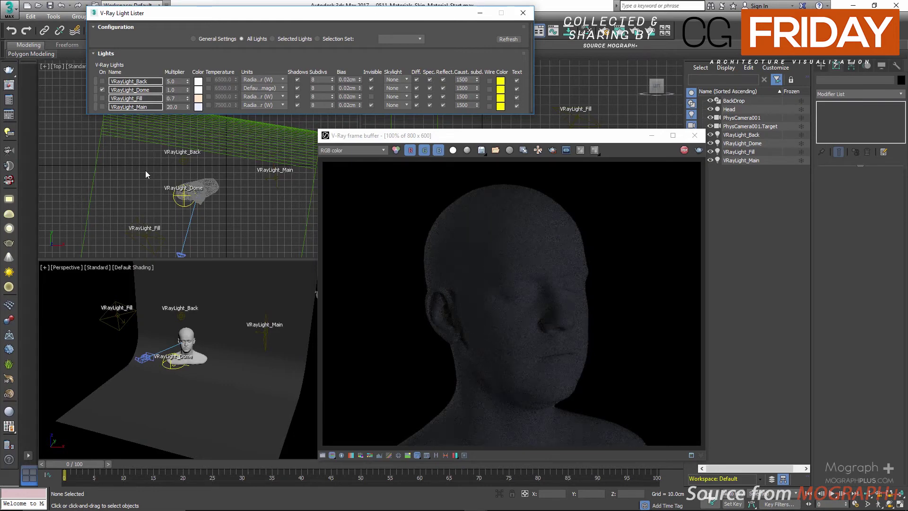
Enable all four V-Ray lights together, stop the interactive render and close its frame buffer
left_click(102, 107)
left_click(103, 98)
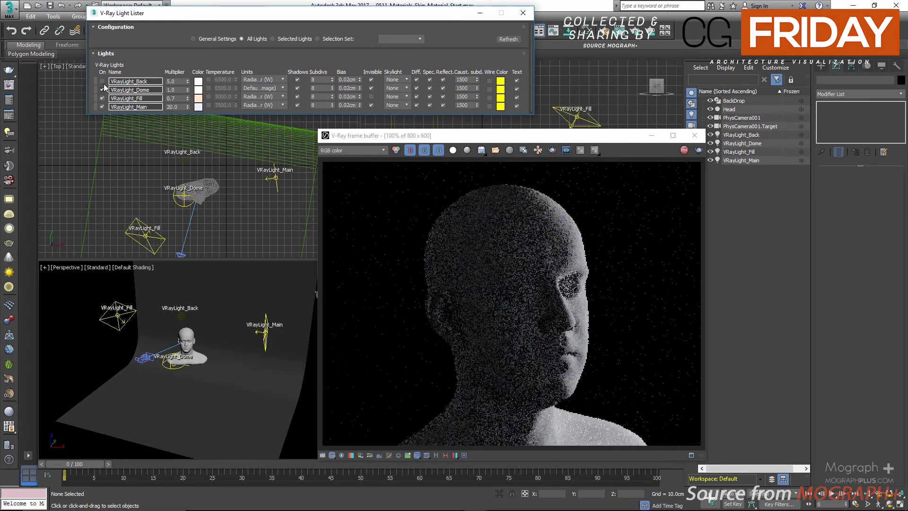
left_click(102, 90)
left_click(102, 82)
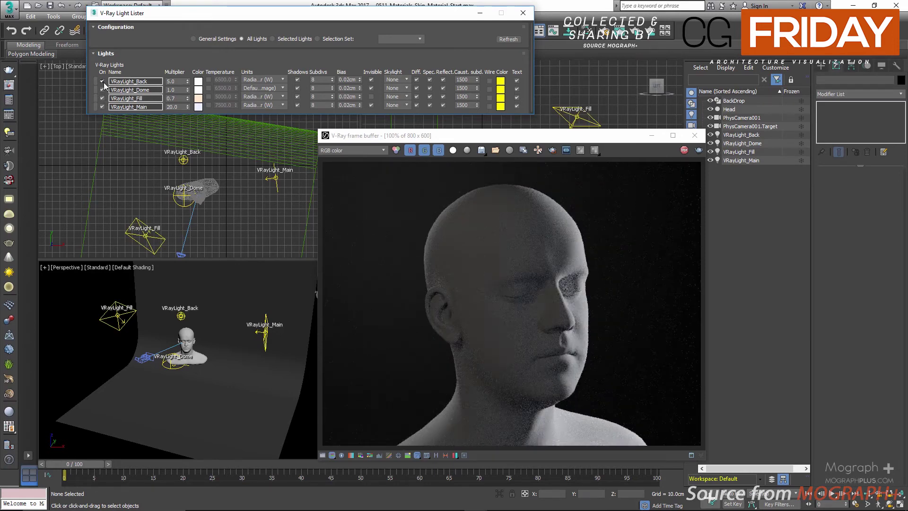
left_click(102, 89)
left_click(685, 152)
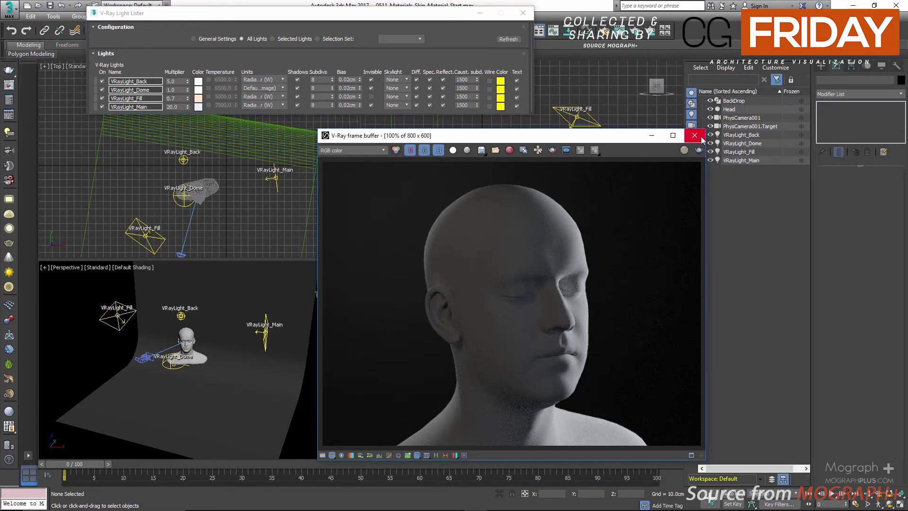
left_click(702, 139)
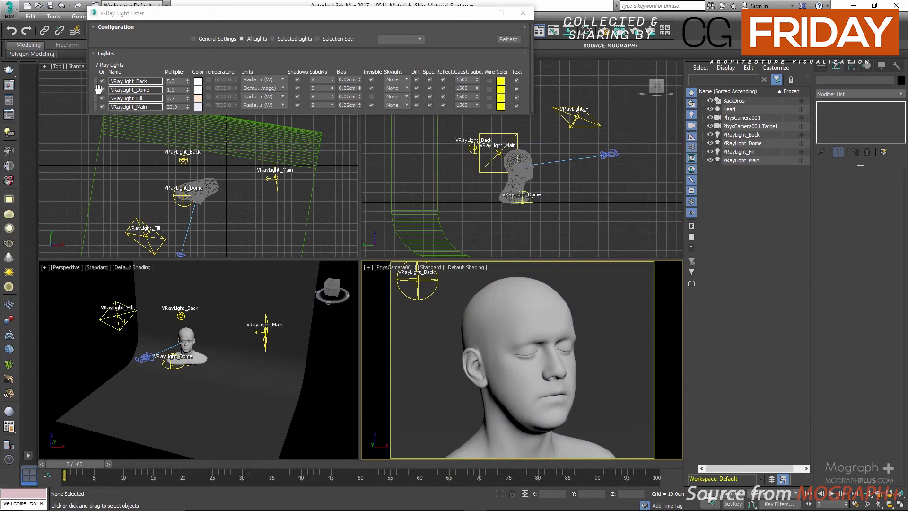
Bring VRayLight_Dome's VRayHDRI texture into the material editor as an instance and open its parameters
left_click(127, 90)
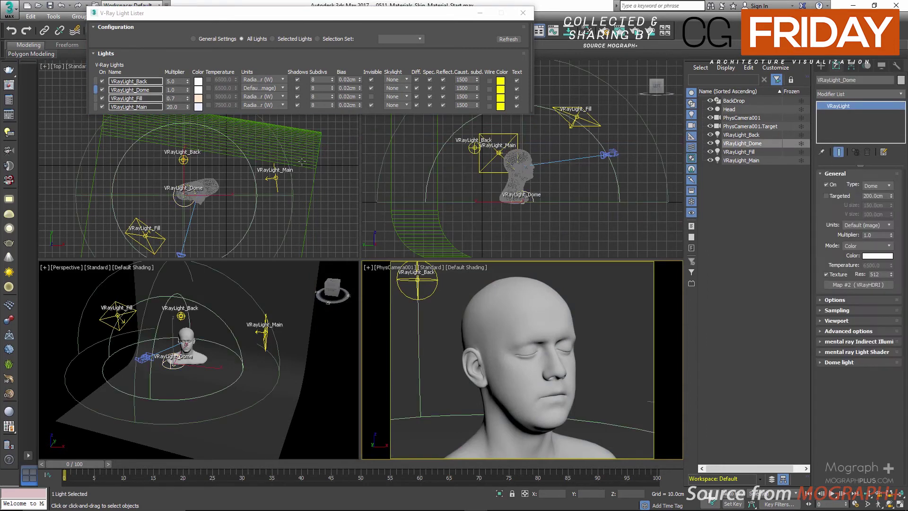
key("m")
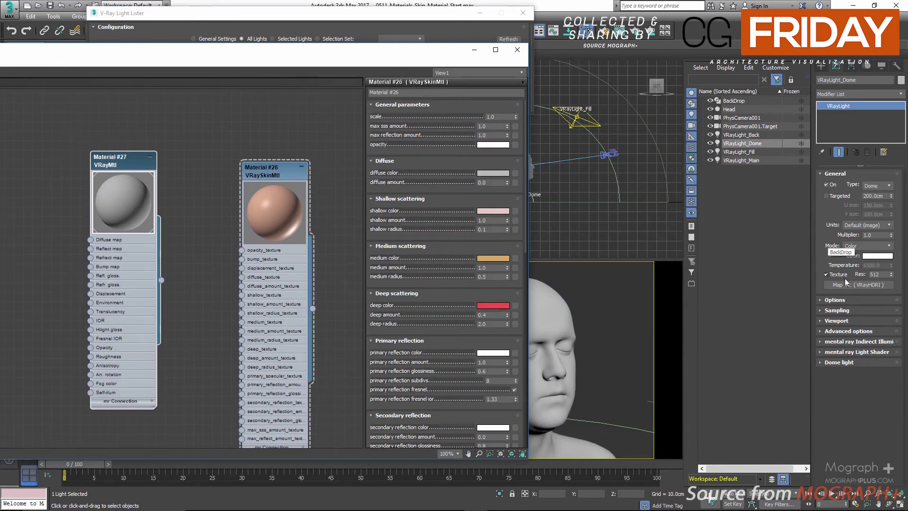
left_click_drag(859, 284, 208, 133)
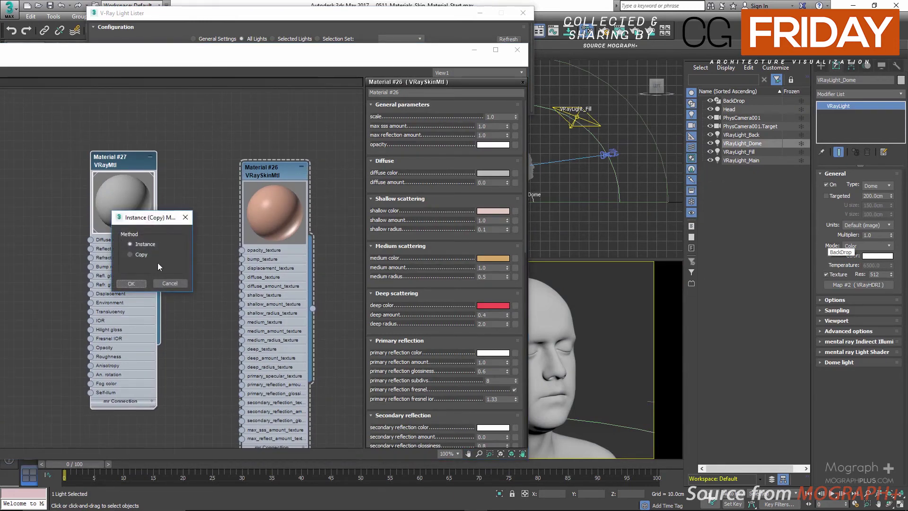
left_click(132, 284)
double_click(210, 127)
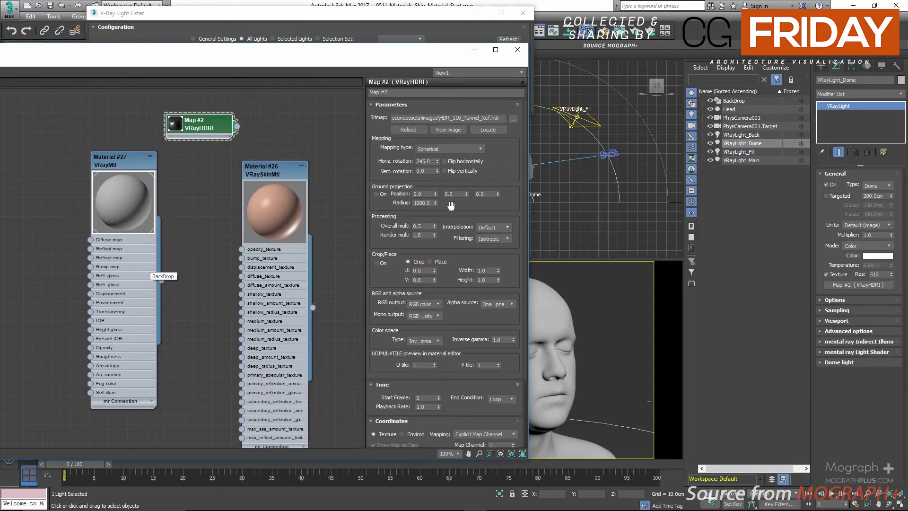
Preview the dome light's HDR_110_Tunnel_Ref.hdr image up close and inspect the map's overall multiplier
left_click(458, 129)
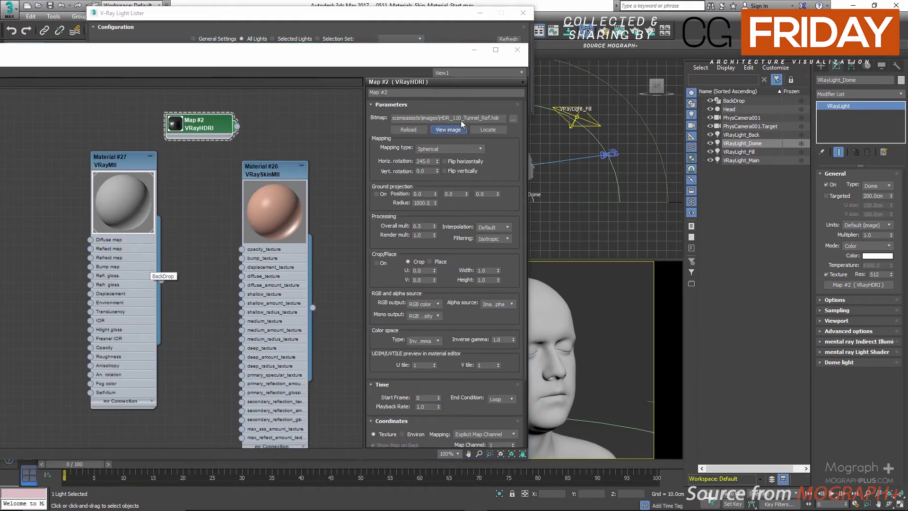
left_click_drag(676, 103, 338, 87)
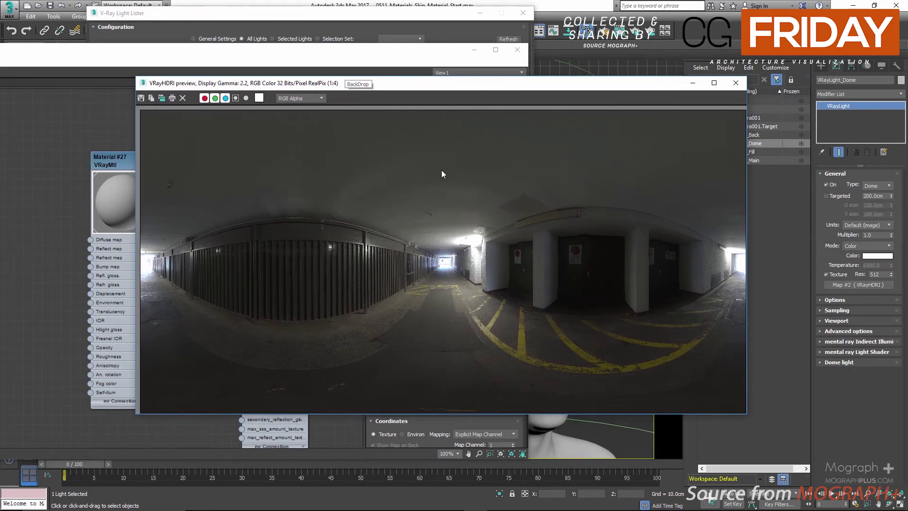
scroll(506, 194, "up", 1)
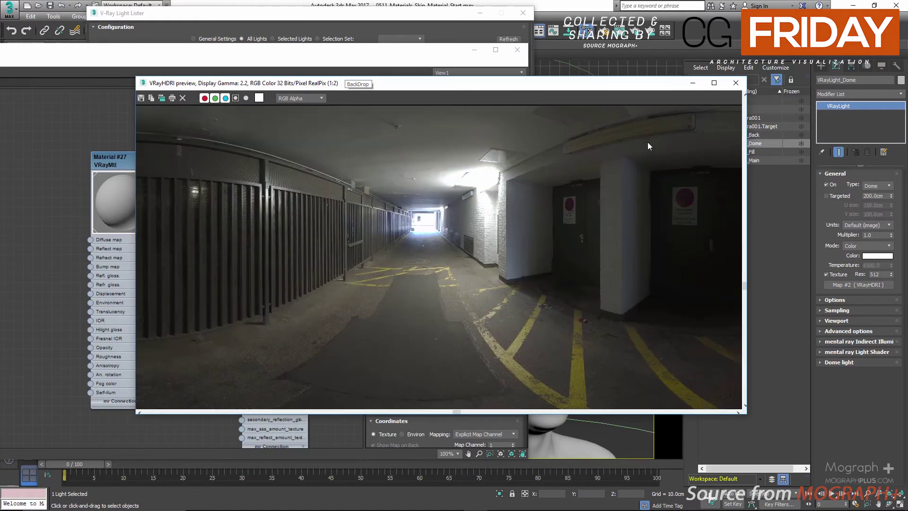
scroll(615, 169, "down", 1)
left_click(736, 83)
left_click_drag(424, 226, 391, 230)
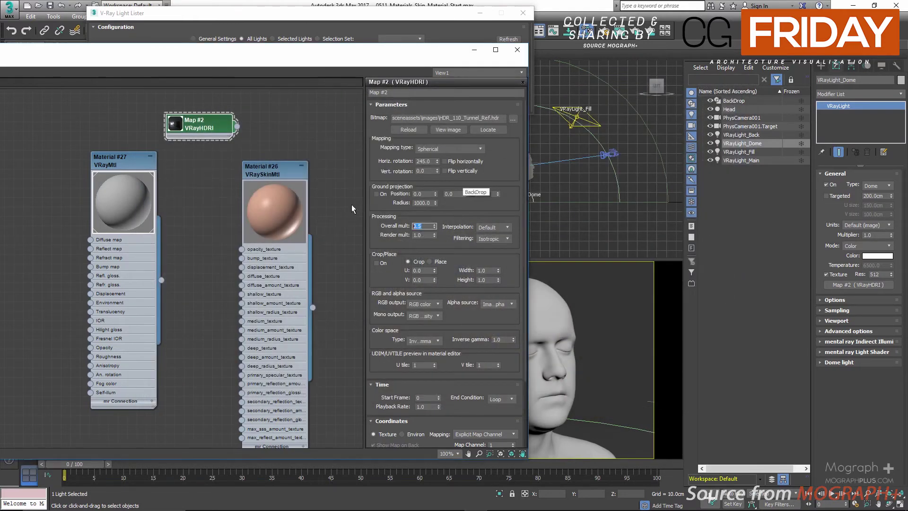
key("Return")
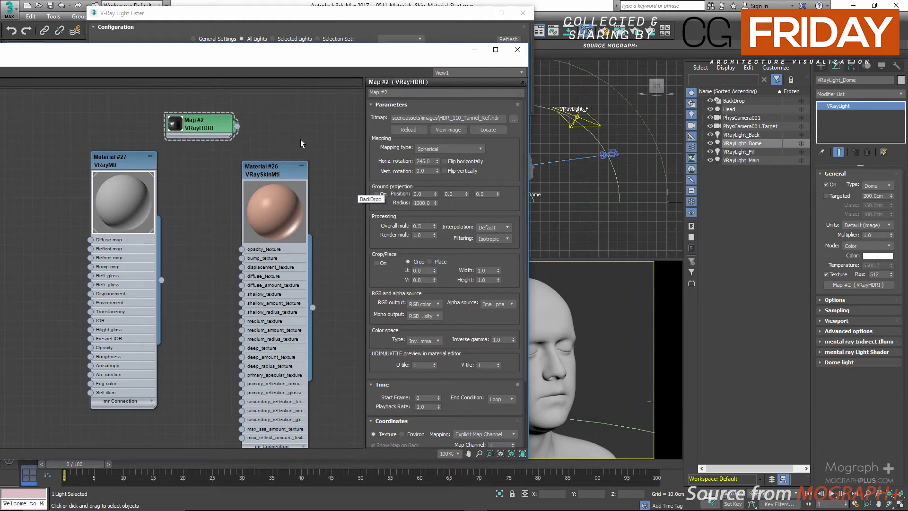
Close the V-Ray Light Lister and move the material editor so its node view has more visible space
left_click_drag(232, 125, 261, 125)
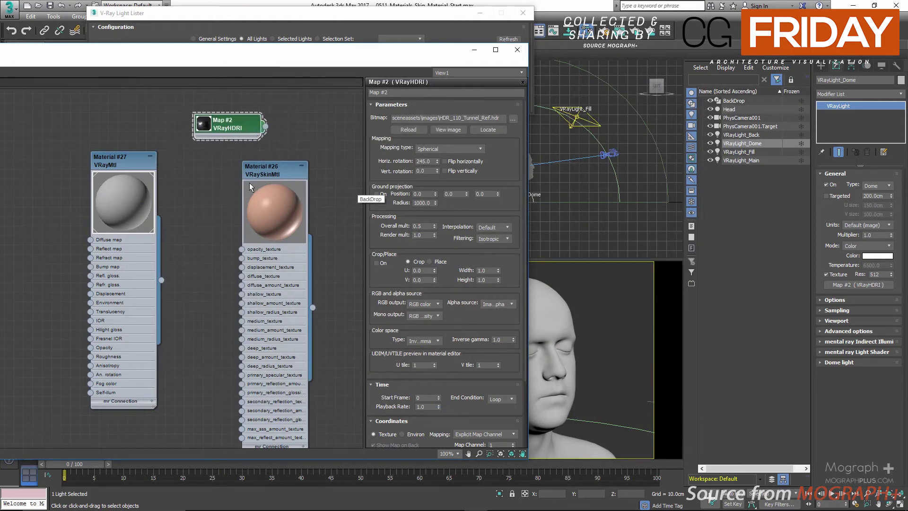
scroll(248, 168, "down", 4)
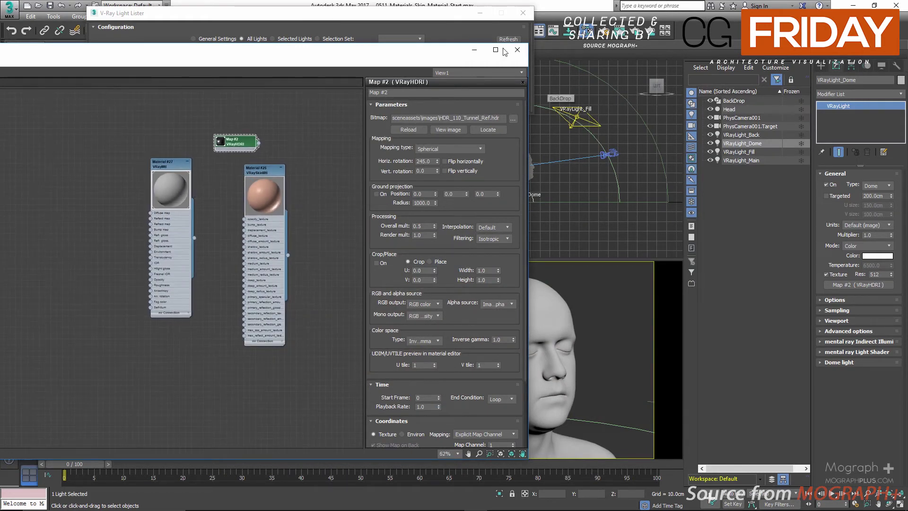
left_click(523, 13)
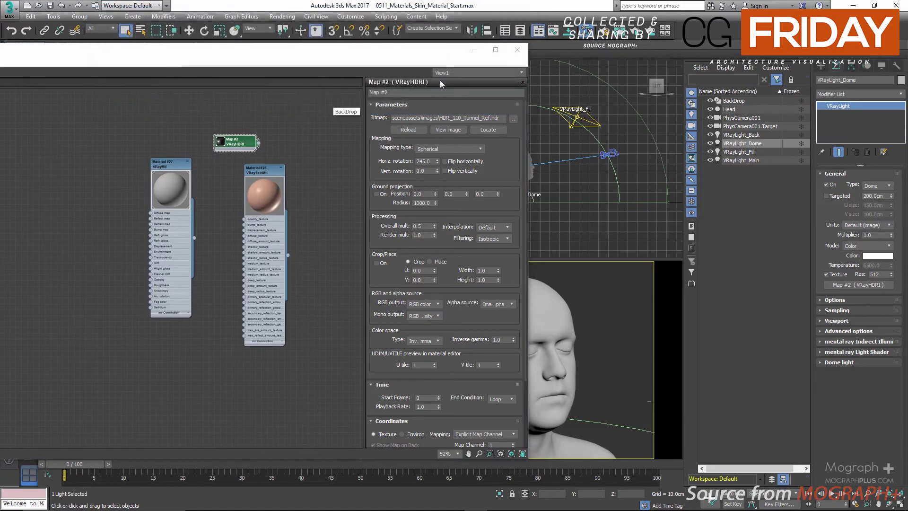
left_click_drag(397, 58, 491, 81)
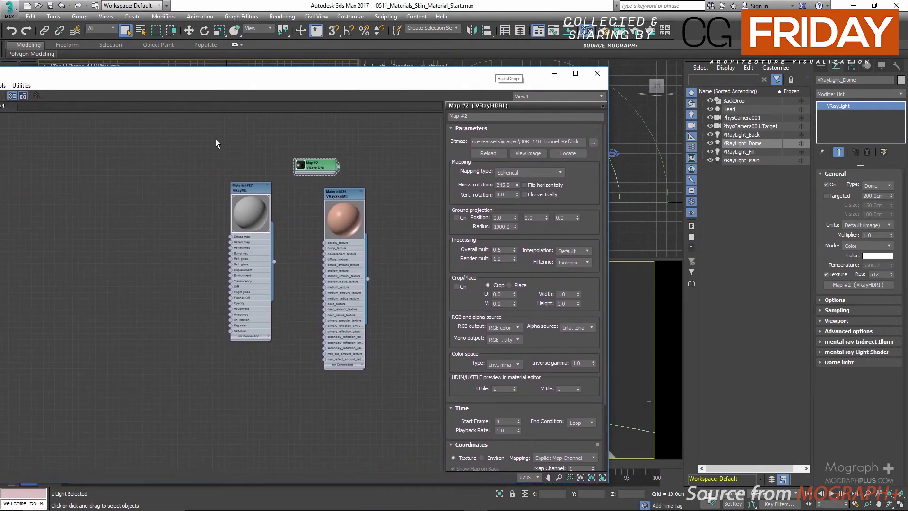
Delete the VRayMtl, VRaySkinMtl and VRayHDRI nodes from the material editor view
left_click_drag(379, 201, 183, 258)
key("Delete")
left_click_drag(282, 168, 336, 211)
key("Delete")
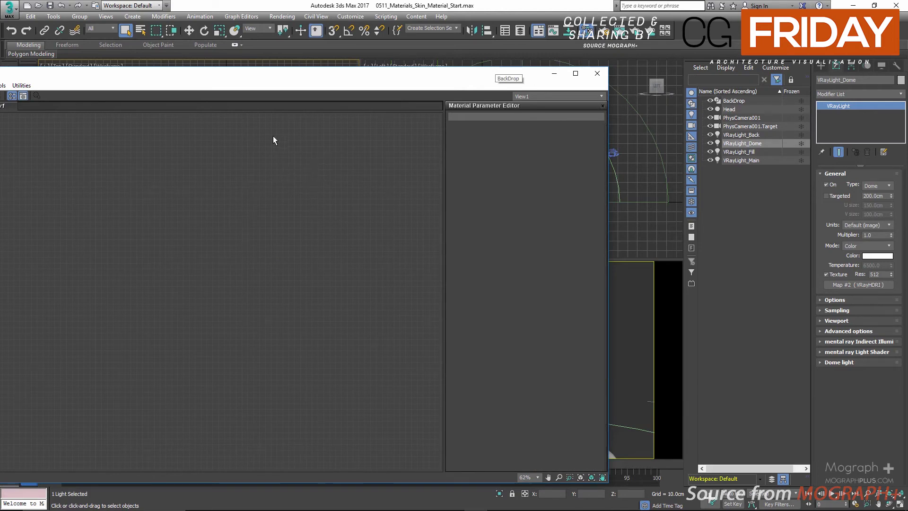
Create a new VRaySkinMtl material and assign it to the Head object
right_click(255, 194)
mouse_move(305, 211)
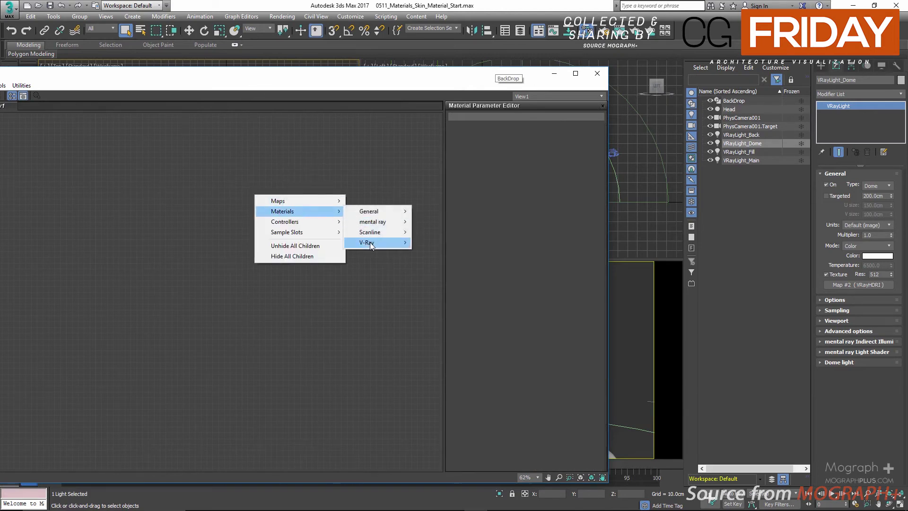
mouse_move(376, 242)
left_click(436, 383)
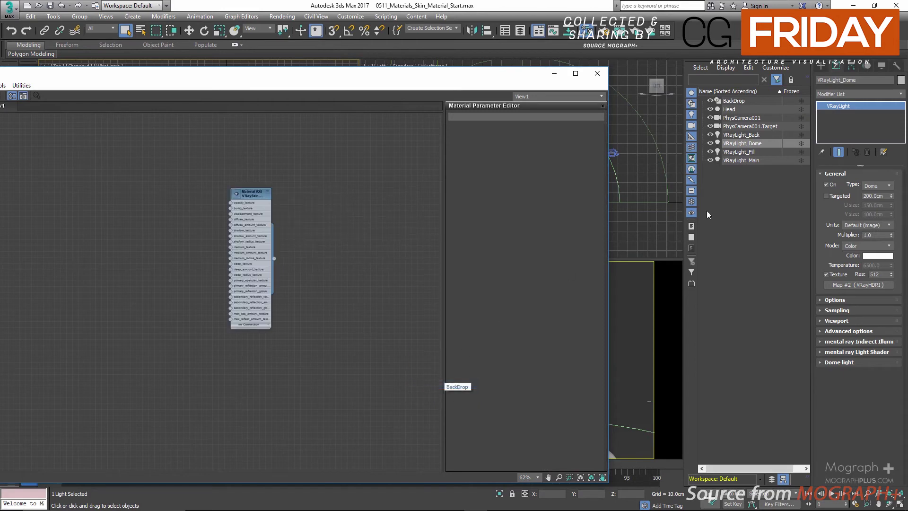
left_click(730, 109)
right_click(255, 192)
left_click(273, 207)
Open the new skin material's parameters and arrange its node and the editor window for easier viewing
scroll(273, 199, "up", 2)
double_click(273, 187)
left_click_drag(273, 187, 360, 183)
left_click_drag(439, 82, 354, 92)
scroll(208, 234, "up", 2)
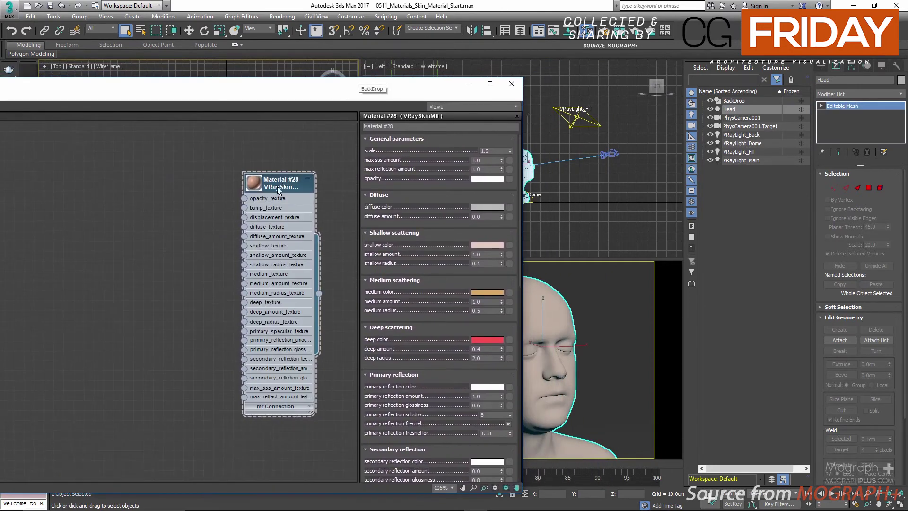
left_click_drag(282, 187, 272, 197)
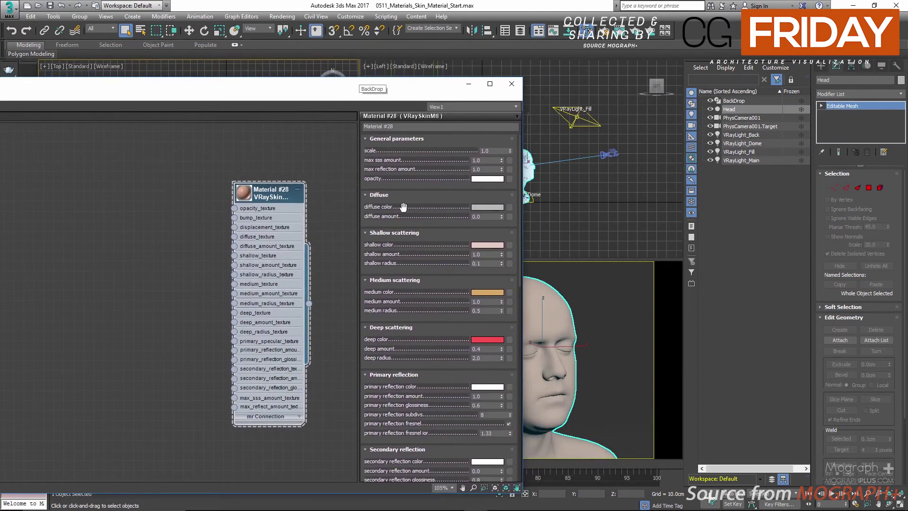
Load Diffuse.png from the Head images folder as a bitmap into the skin material's shallow color map slot
left_click(510, 245)
double_click(254, 138)
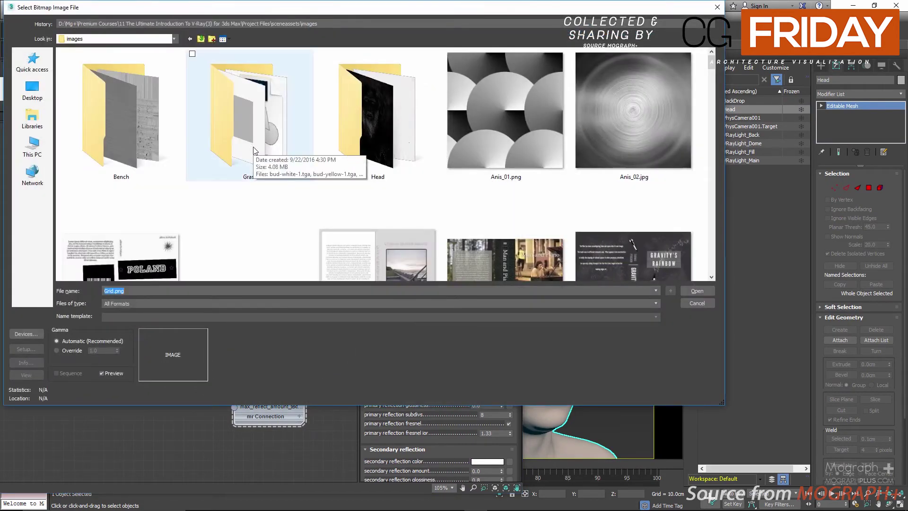
left_click(386, 132)
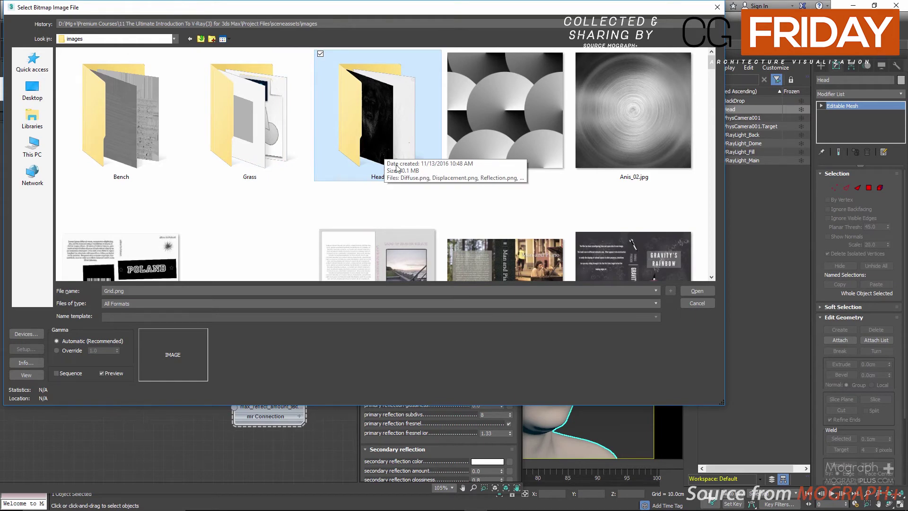
double_click(379, 138)
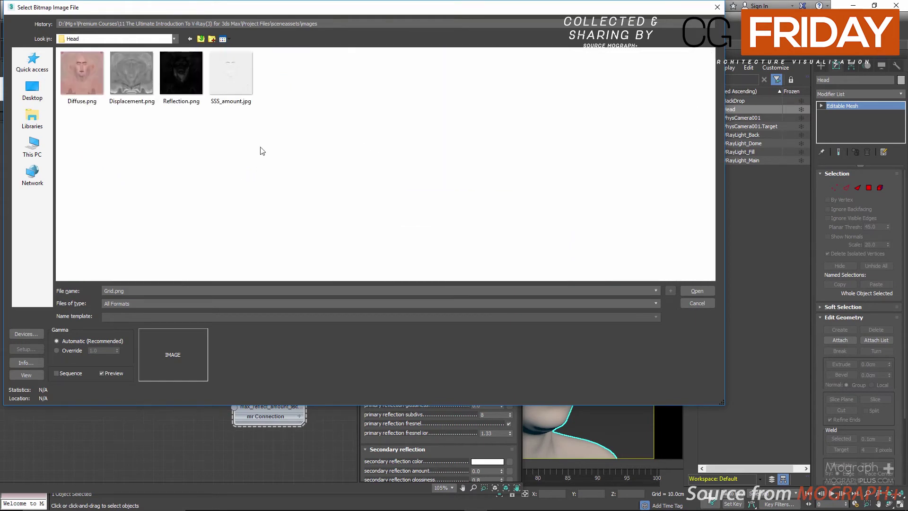
double_click(84, 80)
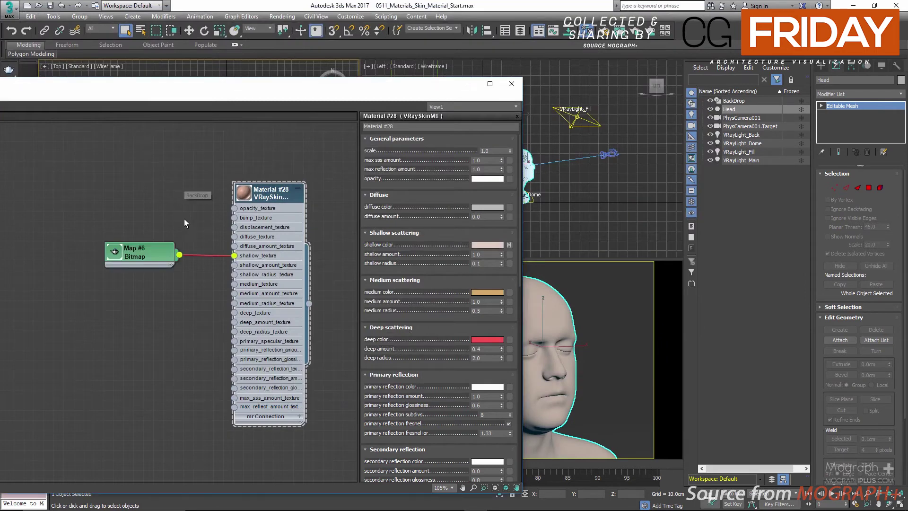
Enlarge and reposition the shallow color bitmap node, open its parameters and view the Diffuse.png image in its own window
scroll(157, 261, "up", 2)
middle_click_drag(158, 261, 135, 219)
double_click(84, 235)
left_click_drag(123, 252, 91, 202)
double_click(112, 199)
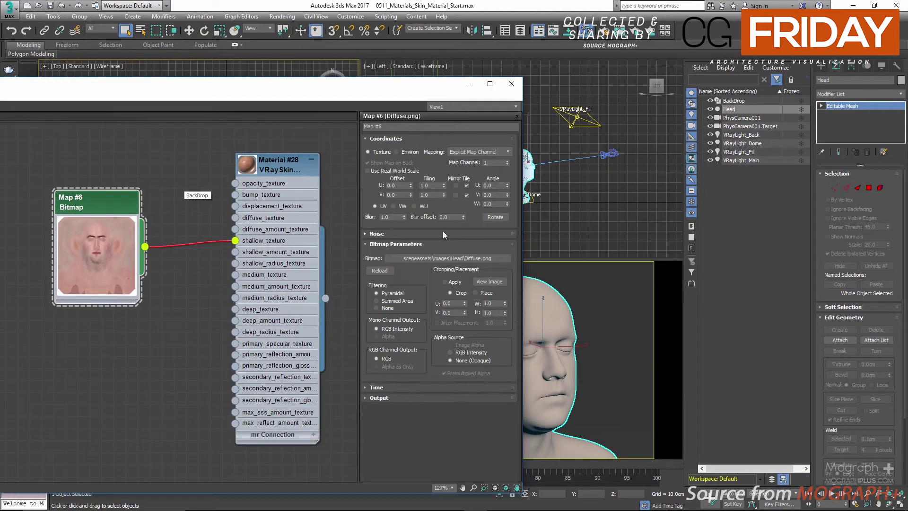
left_click(491, 282)
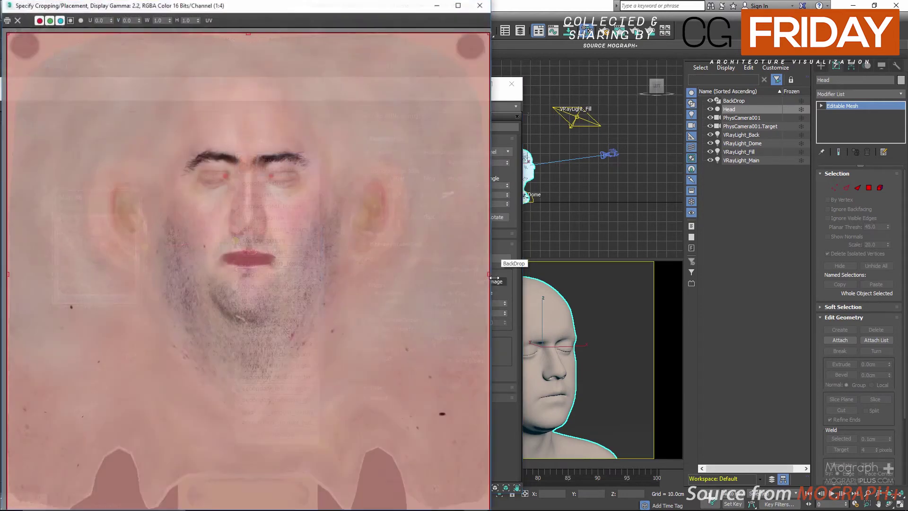
left_click_drag(358, 10, 379, 41)
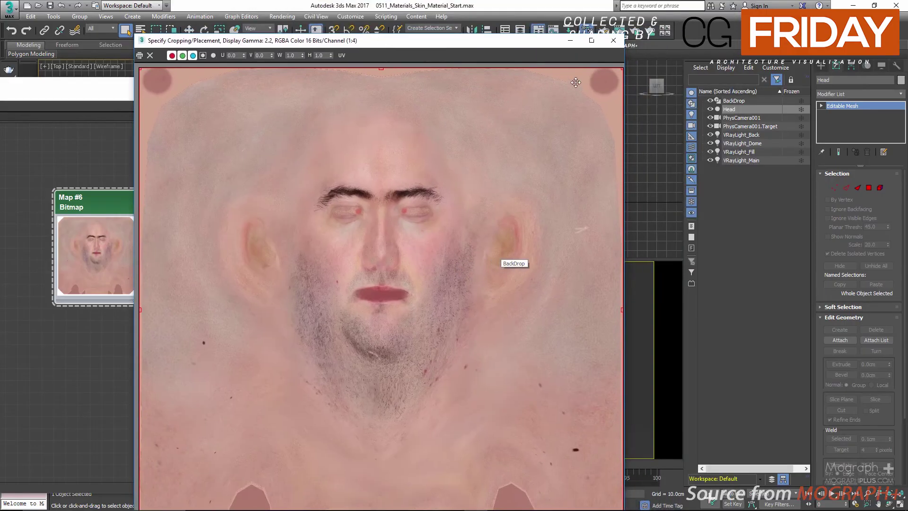
Close the Diffuse.png image view, check the shallow color entry among the skin material's maps, and collapse the bitmap node's preview
left_click(613, 42)
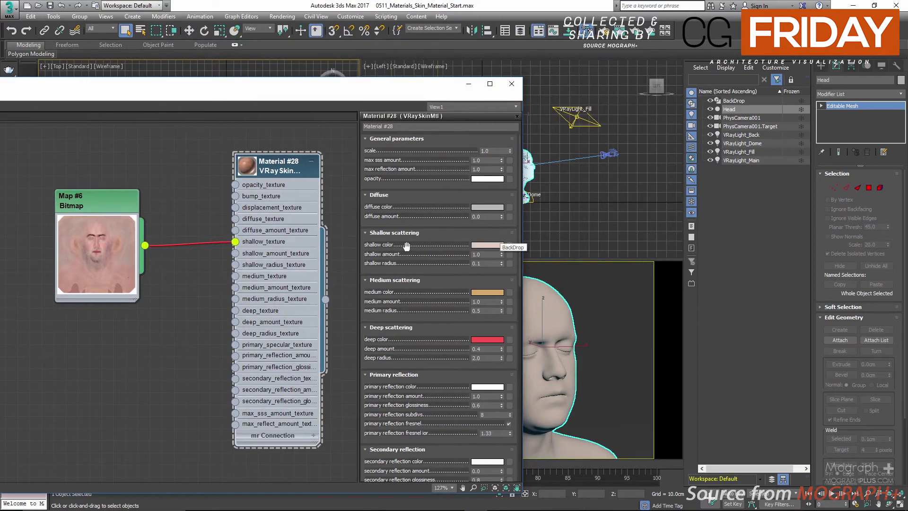
scroll(431, 203, "down", 10)
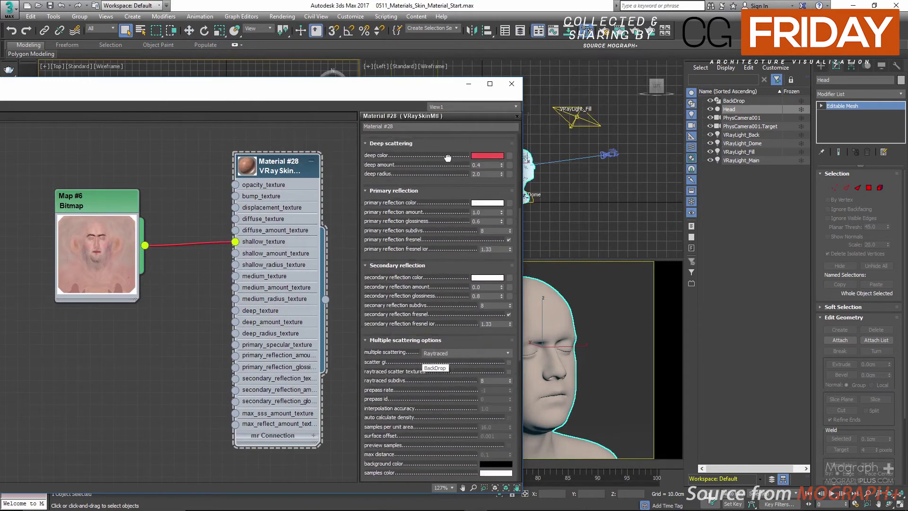
scroll(431, 203, "down", 2)
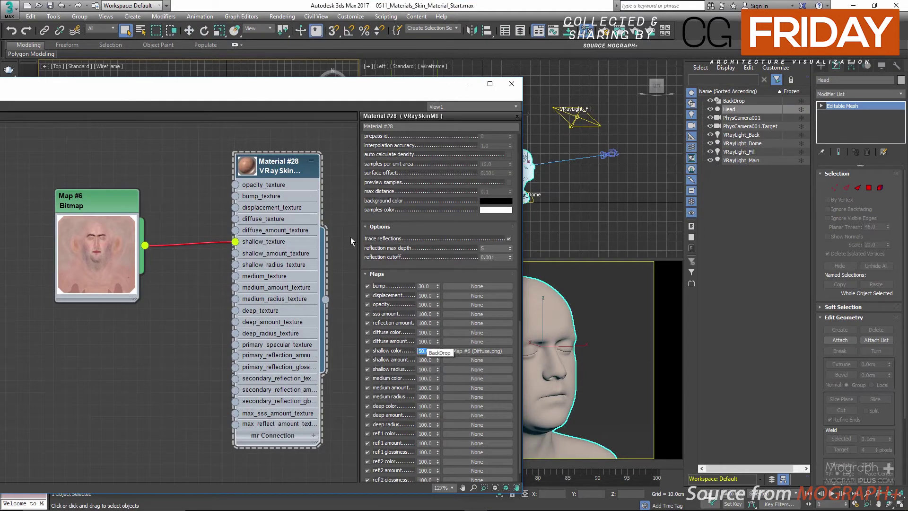
scroll(423, 370, "up", 9)
scroll(423, 370, "up", 2)
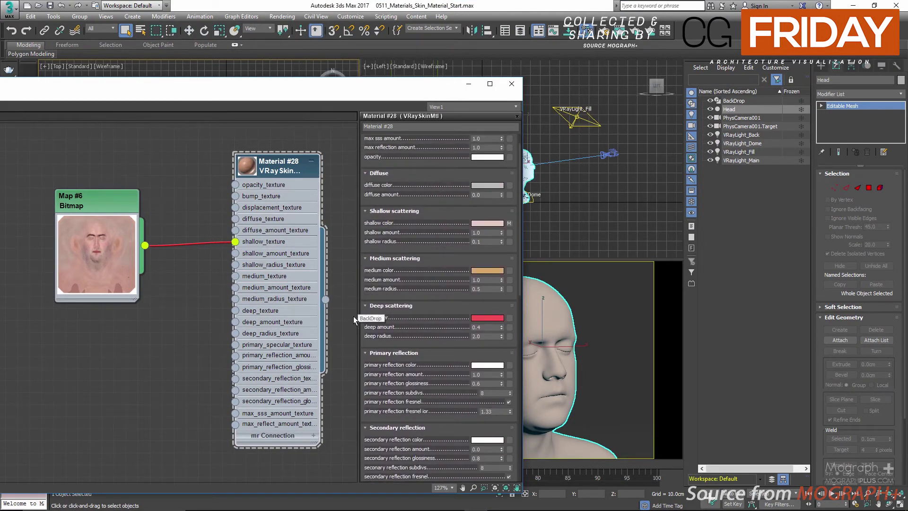
double_click(111, 251)
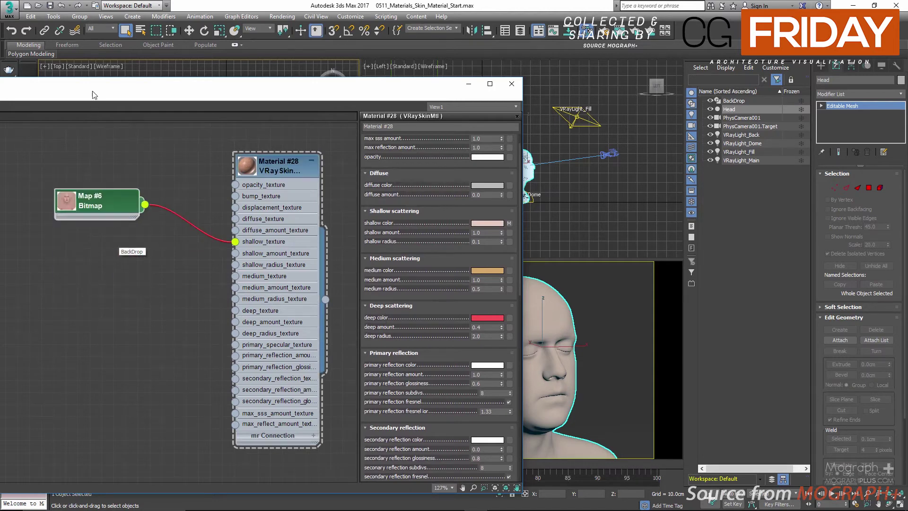
Clear the V-Ray frame buffer, load render 01 from the render history, and place the buffer beside the material editor
left_click_drag(94, 89, 87, 154)
key("shift+q")
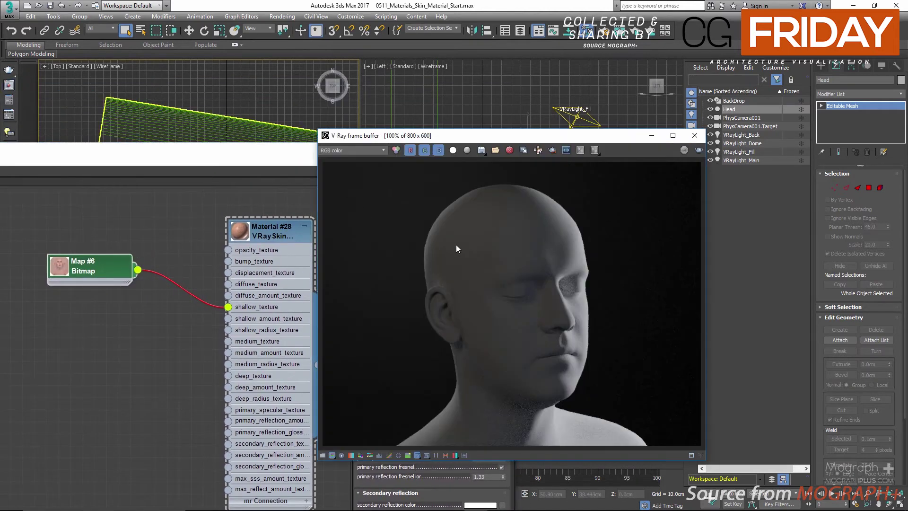
left_click(446, 455)
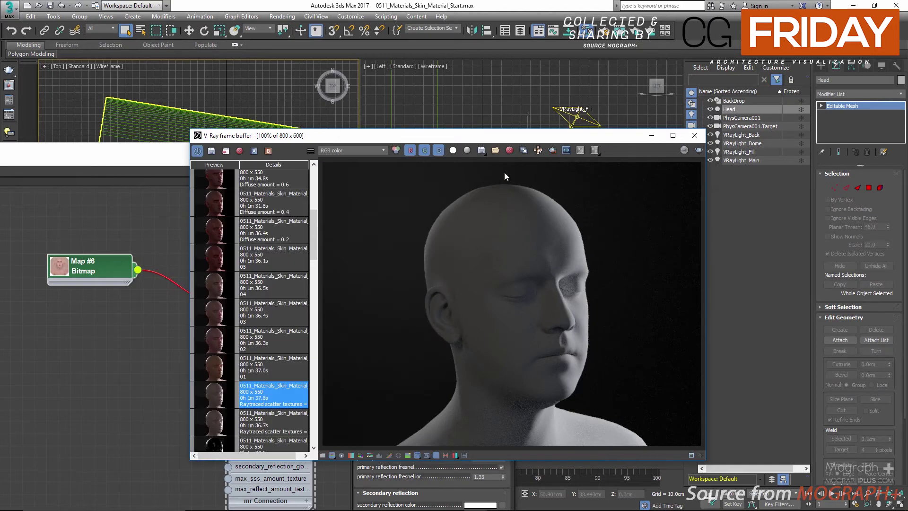
left_click(509, 150)
left_click(459, 291)
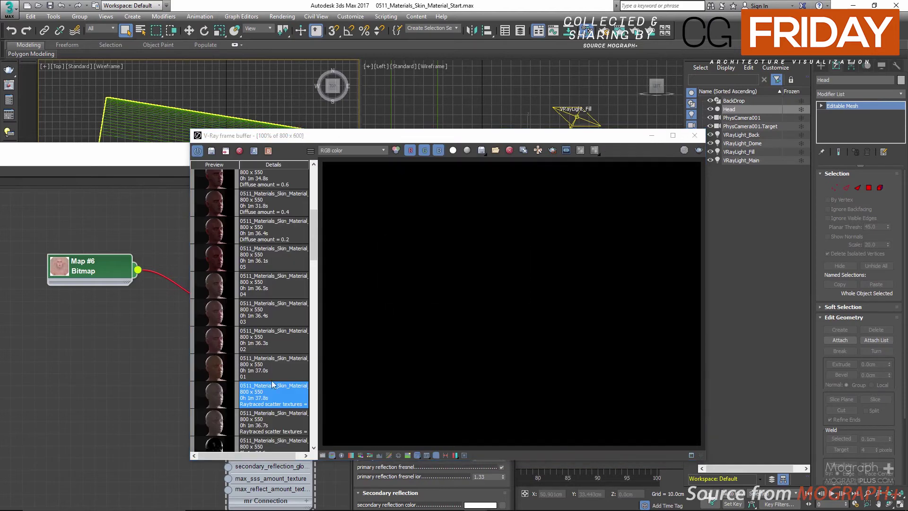
double_click(208, 374)
left_click_drag(518, 136, 697, 137)
left_click(765, 225)
left_click_drag(298, 157, 304, 85)
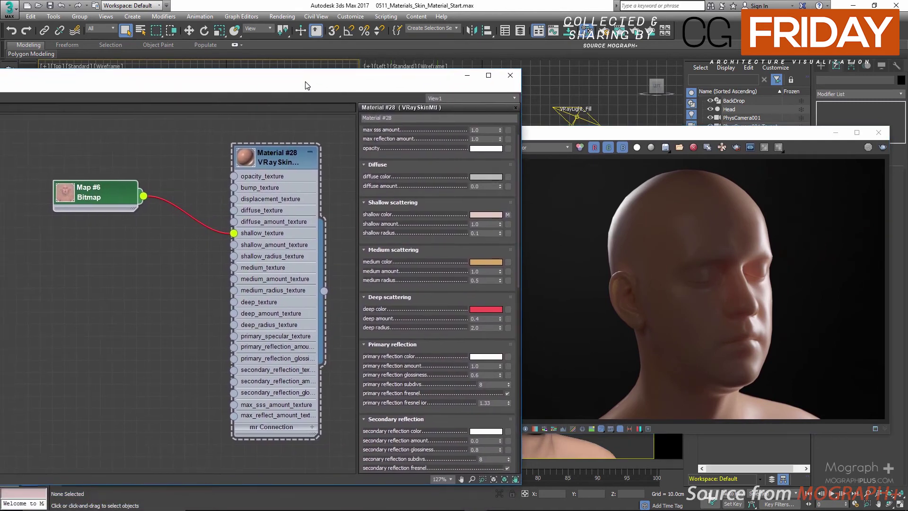
Connect the Diffuse.png bitmap to the skin material's medium_texture input as well and realign the bitmap node
left_click_drag(110, 208, 234, 268)
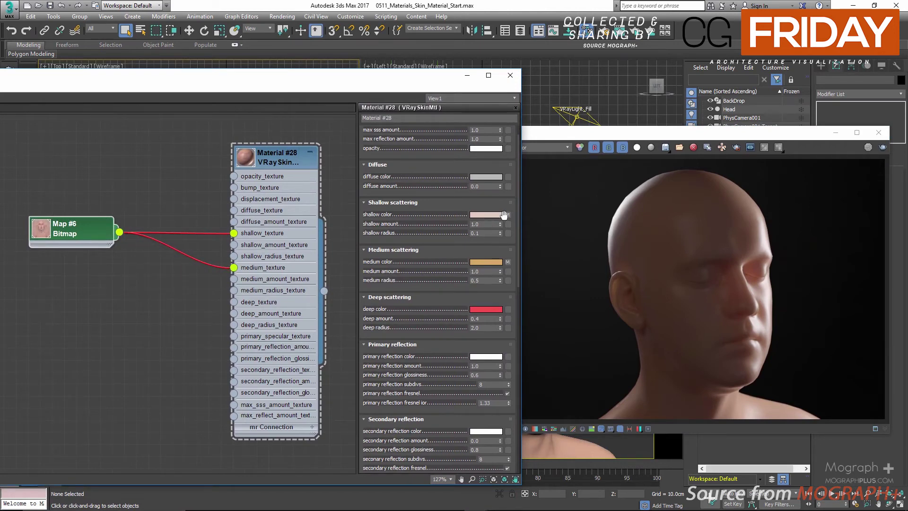
left_click_drag(452, 260, 454, 239)
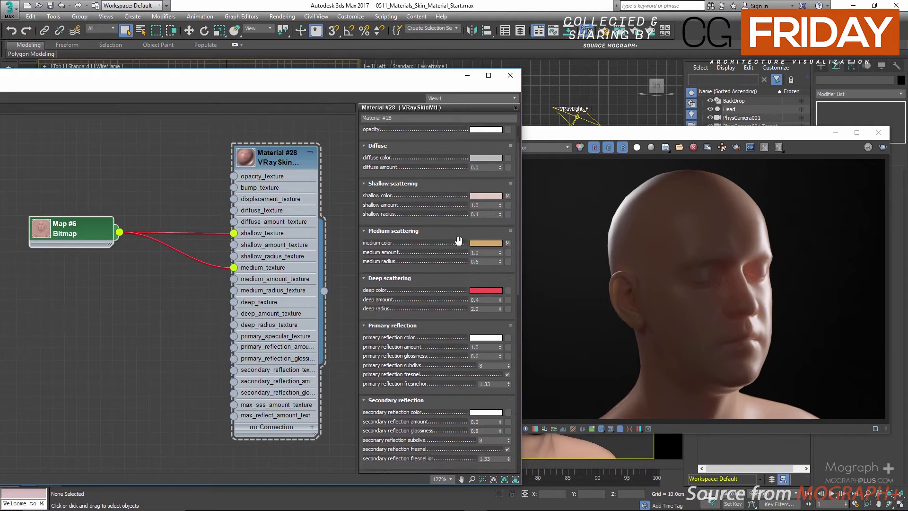
left_click_drag(104, 236, 105, 238)
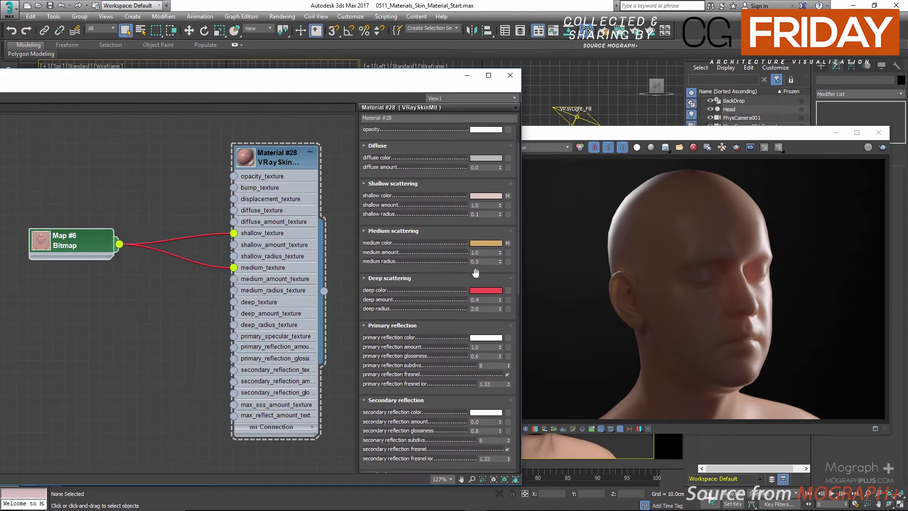
Compare renders 01 and 02 from the render history to examine how the medium color map changes the skin
left_click(635, 229)
left_click(406, 345)
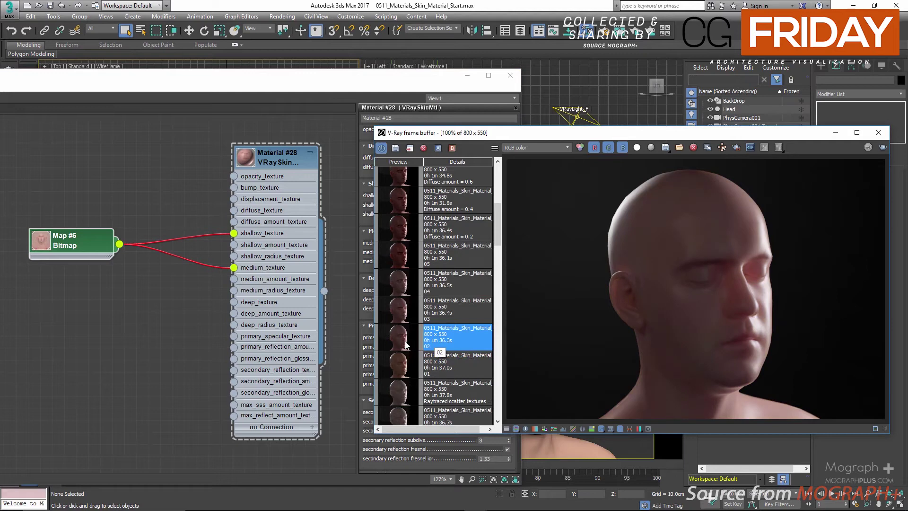
left_click(405, 357)
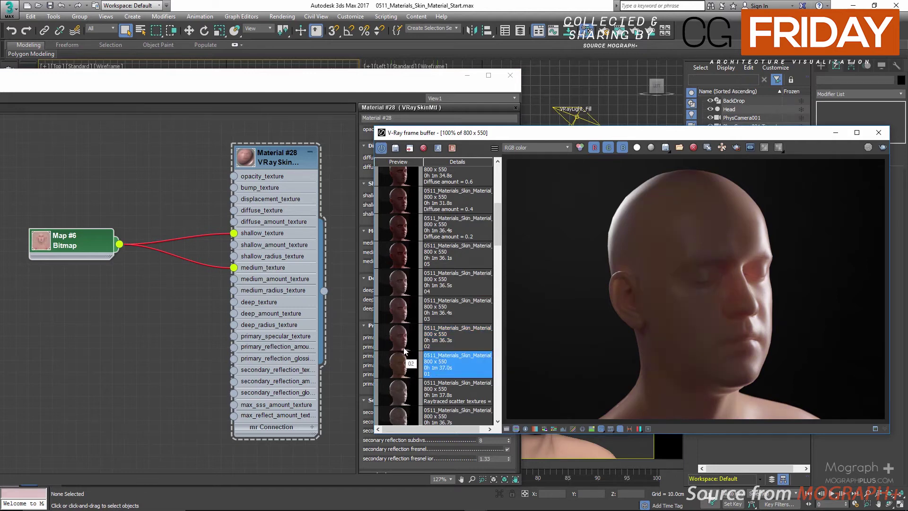
left_click(405, 348)
scroll(693, 297, "up", 1)
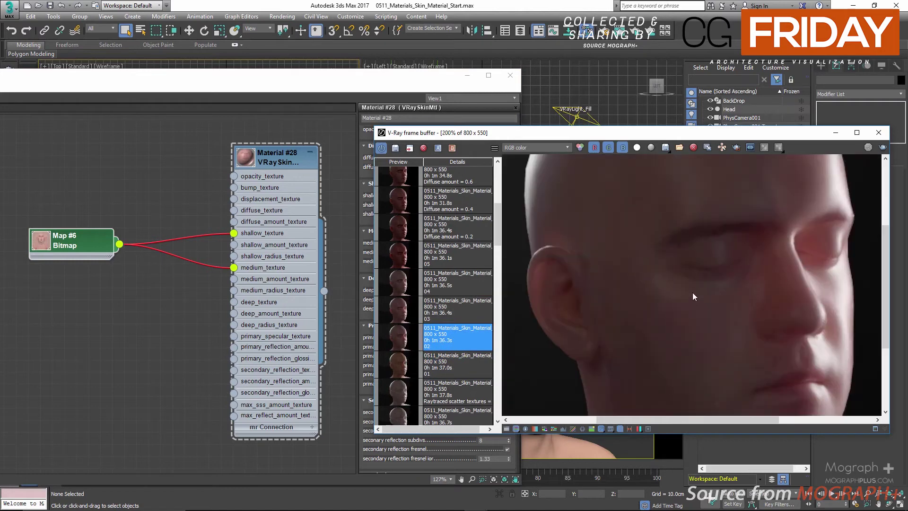
scroll(673, 283, "down", 1)
left_click(180, 286)
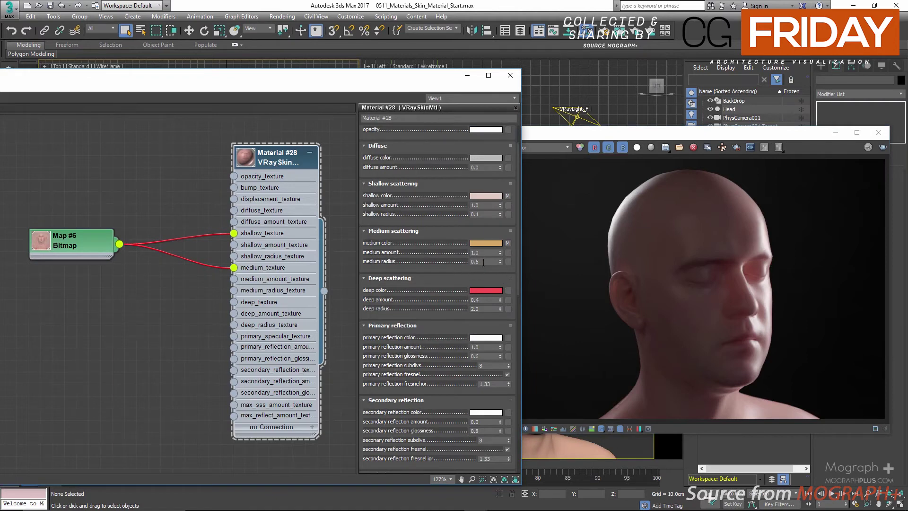
Compare renders 03 and 02 from the render history and examine the scattering on the face up close
left_click(669, 248)
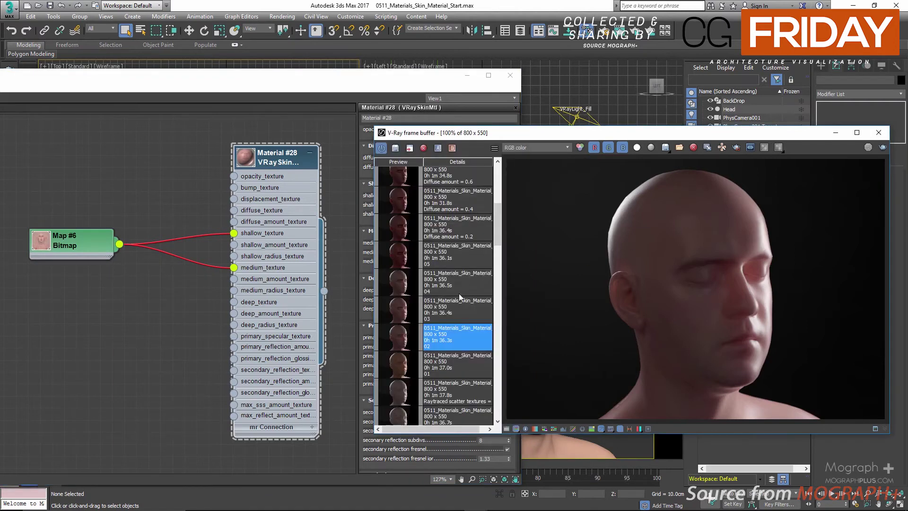
double_click(401, 317)
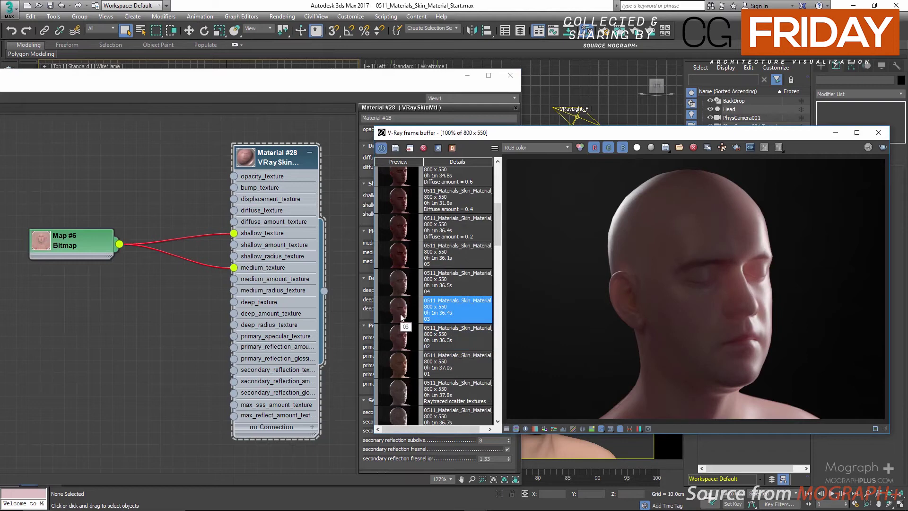
double_click(402, 332)
double_click(399, 322)
scroll(705, 341, "up", 2)
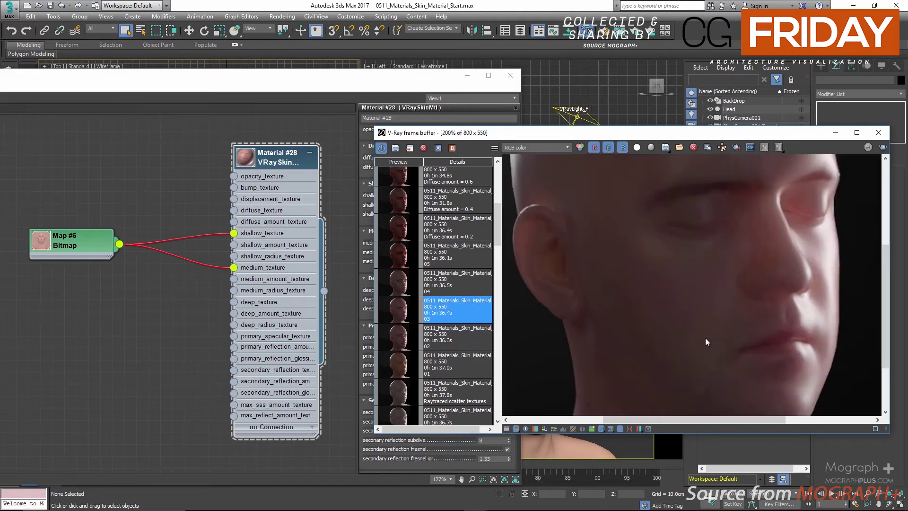
middle_click_drag(771, 284, 712, 260)
scroll(652, 268, "down", 2)
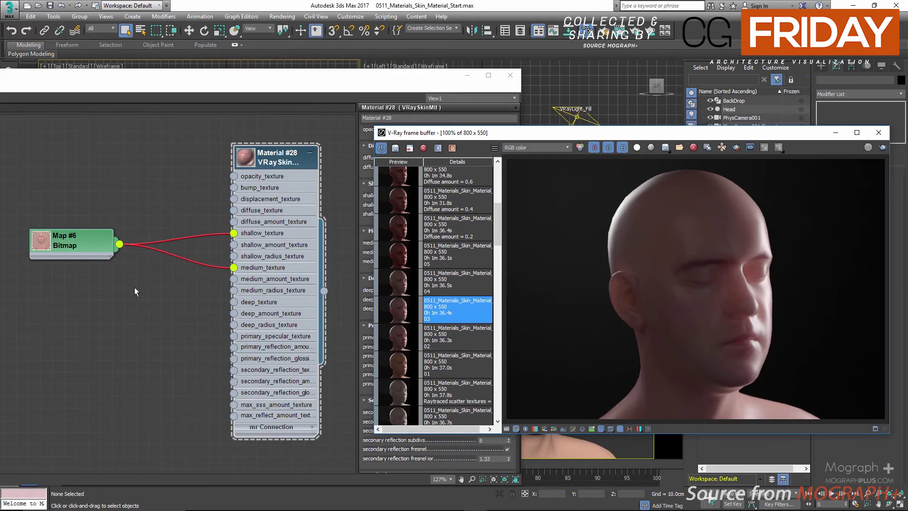
Set the skin material's medium radius to 1.0 and place a copy of the Diffuse.png bitmap node with its parameters open
left_click(286, 162)
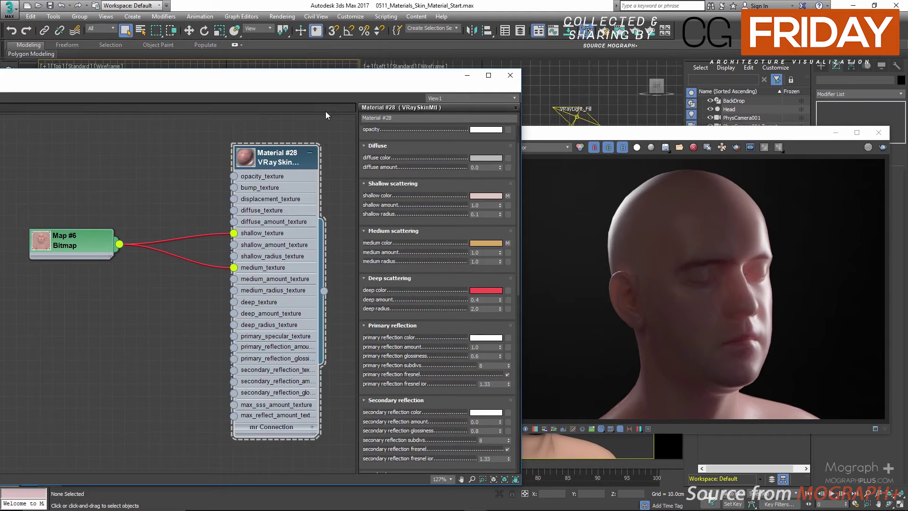
left_click_drag(252, 83, 363, 76)
mouse_move(189, 232)
left_mouse_down()
mouse_move(189, 224)
mouse_move(155, 249)
mouse_move(112, 300)
mouse_move(80, 291)
left_mouse_up()
middle_click_drag(80, 291, 124, 287)
left_click_drag(124, 287, 98, 271)
double_click(98, 271)
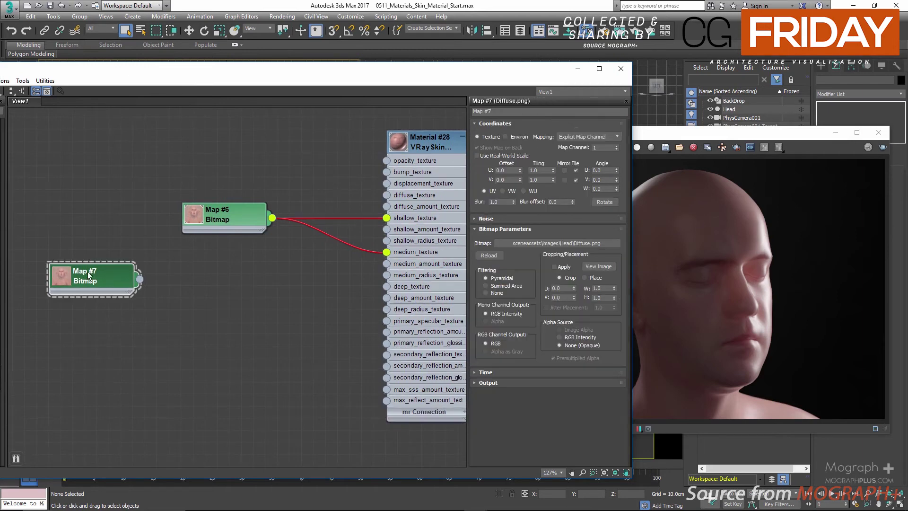
Set the copied bitmap's blur offset to 0.03 while checking it in an enlarged preview window, and close the preview
right_click(59, 276)
left_click(124, 321)
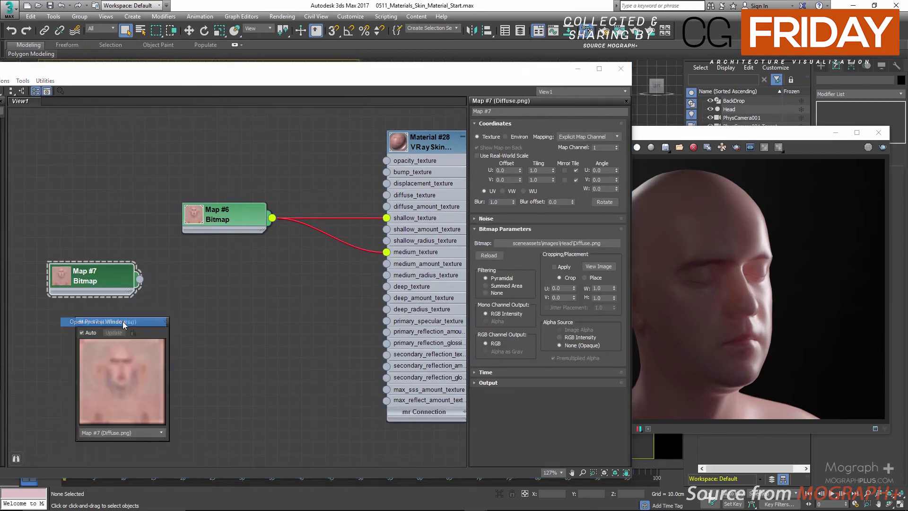
left_click_drag(143, 319, 773, 237)
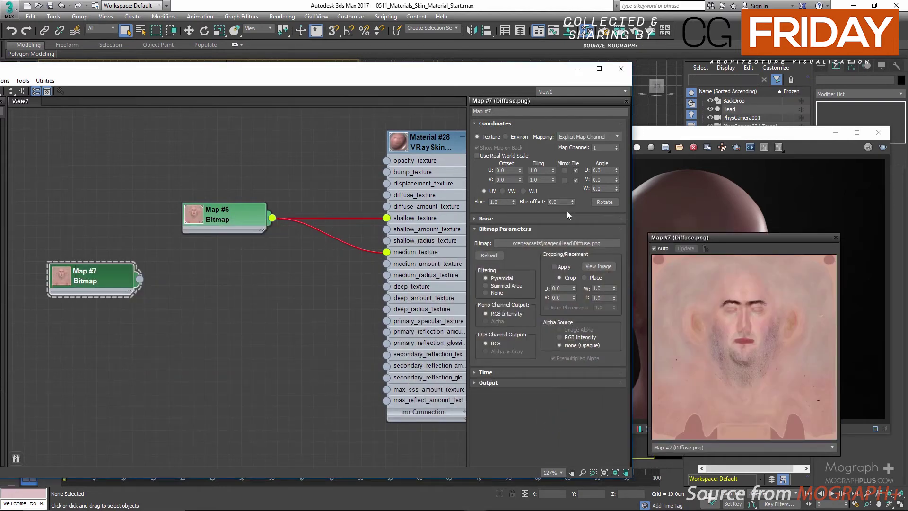
type("5")
key("Return")
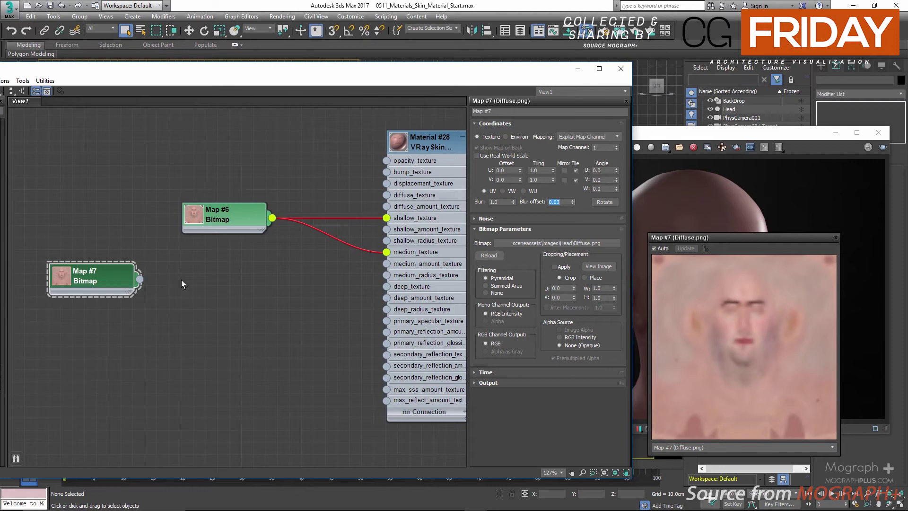
left_click_drag(126, 282, 114, 283)
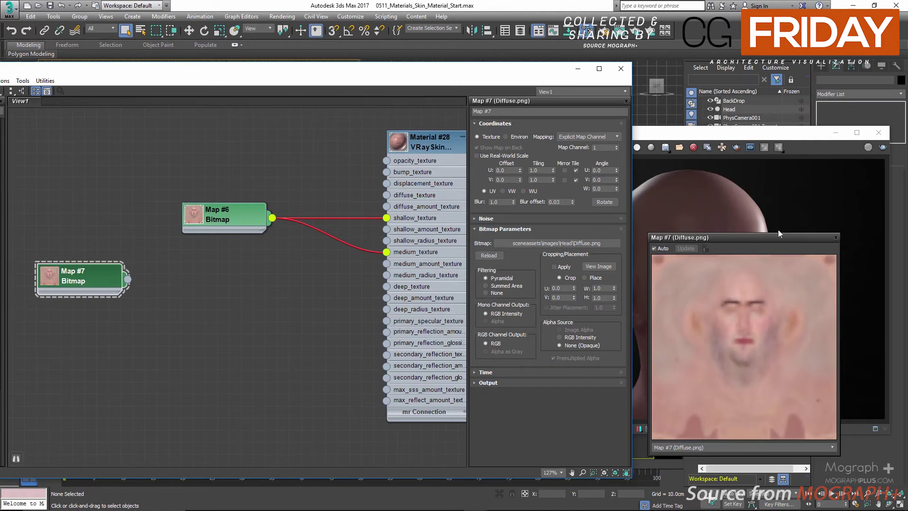
left_click(836, 238)
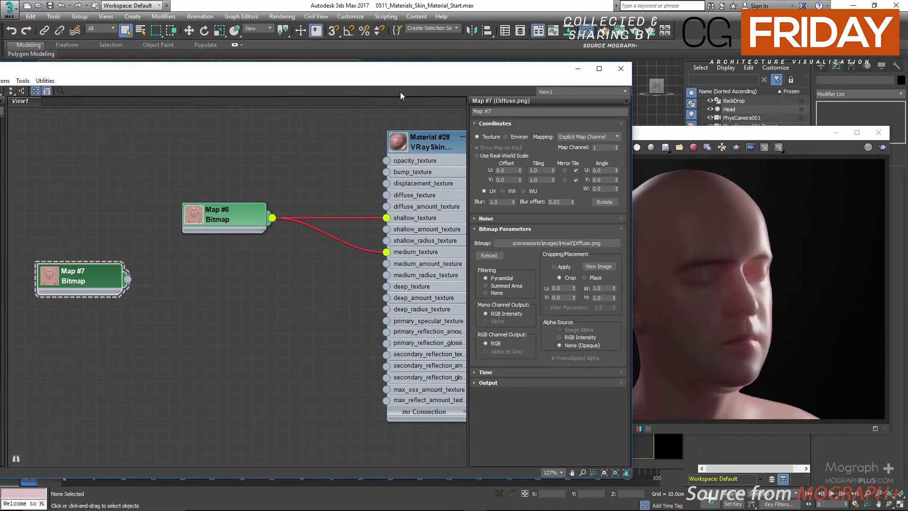
Add a Color Correction map, connect the blurred bitmap copy to its Map input, and open its parameters
left_click_drag(401, 70, 444, 67)
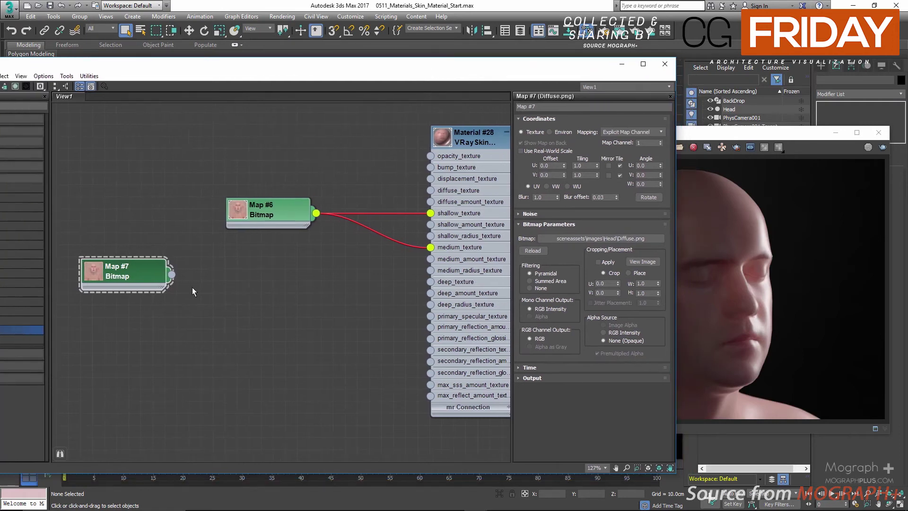
right_click(226, 281)
mouse_move(281, 286)
mouse_move(341, 297)
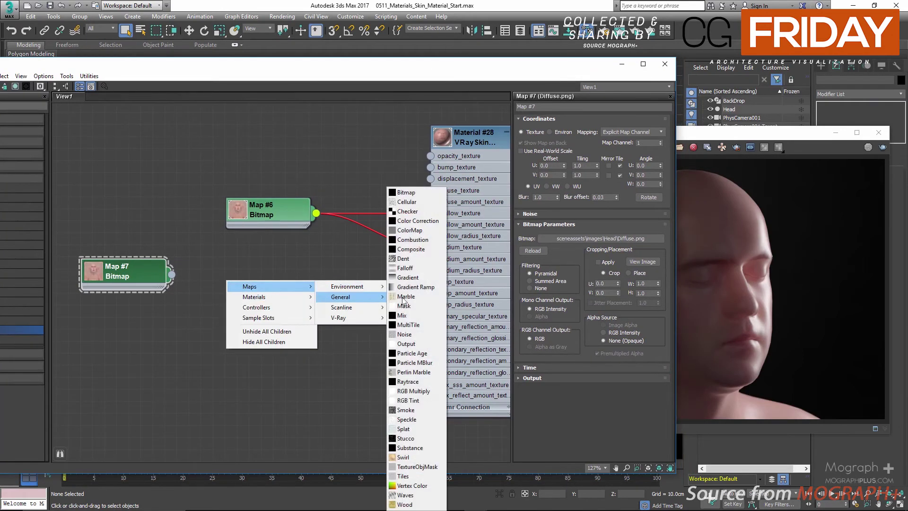
left_click(418, 221)
left_click_drag(181, 297, 172, 274)
left_click_drag(259, 309, 268, 263)
left_click(233, 307)
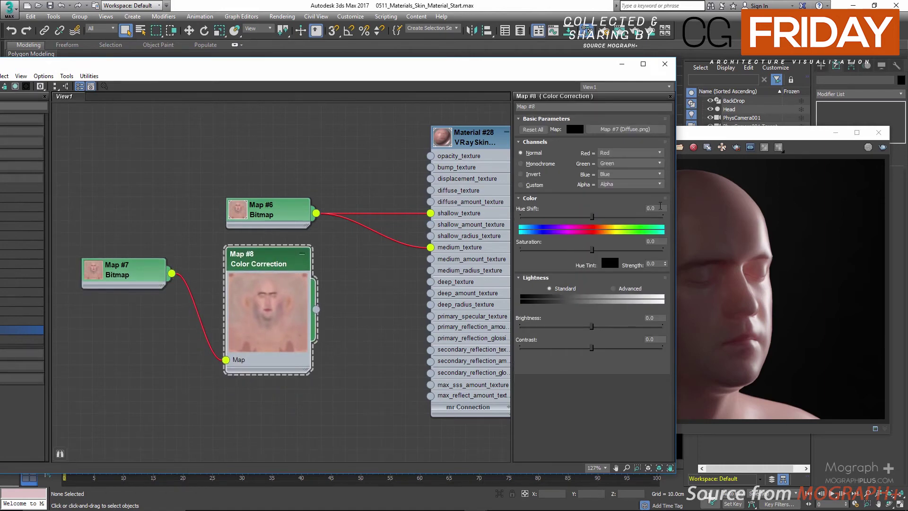
Set the Color Correction's saturation to 67 and check the result in the node's enlarged preview
left_click_drag(595, 248, 640, 249)
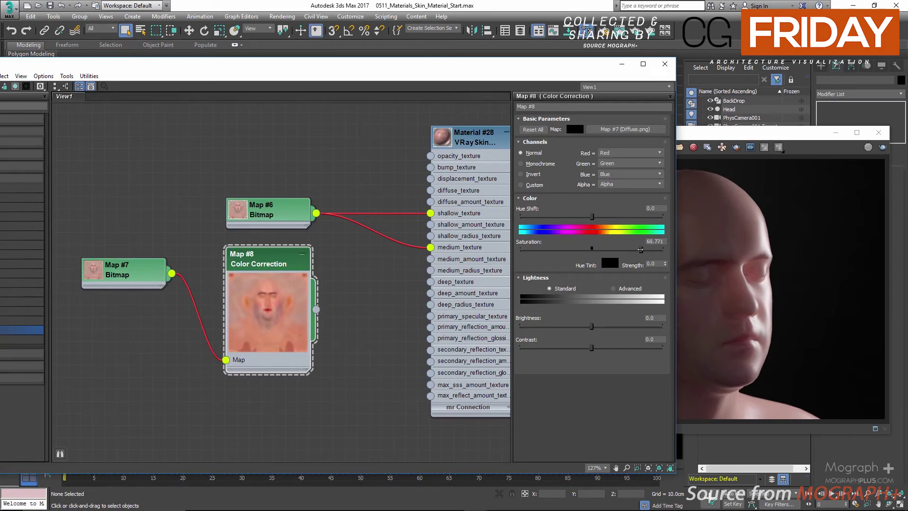
double_click(664, 242)
type("67")
key("Return")
double_click(284, 308)
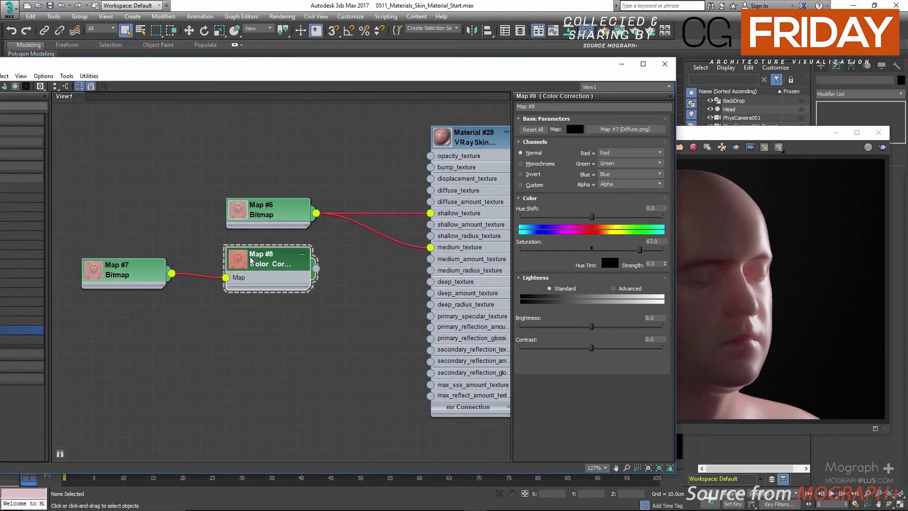
double_click(239, 260)
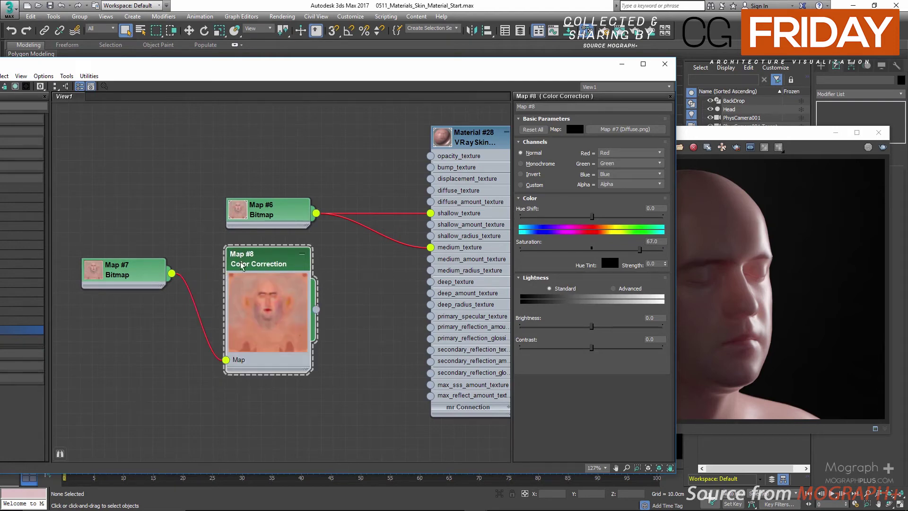
double_click(265, 316)
Add a VRayColor map, place it below the Color Correction node, and open its parameters
right_click(165, 329)
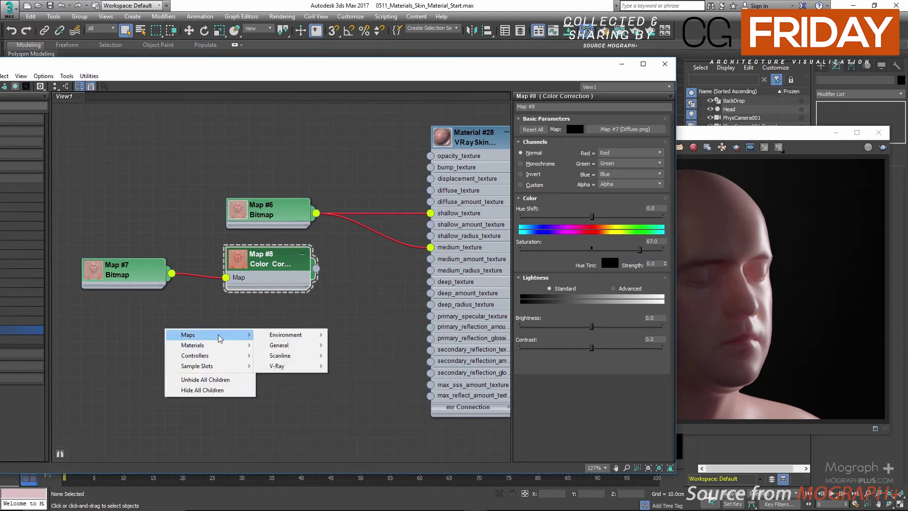
mouse_move(225, 337)
mouse_move(293, 365)
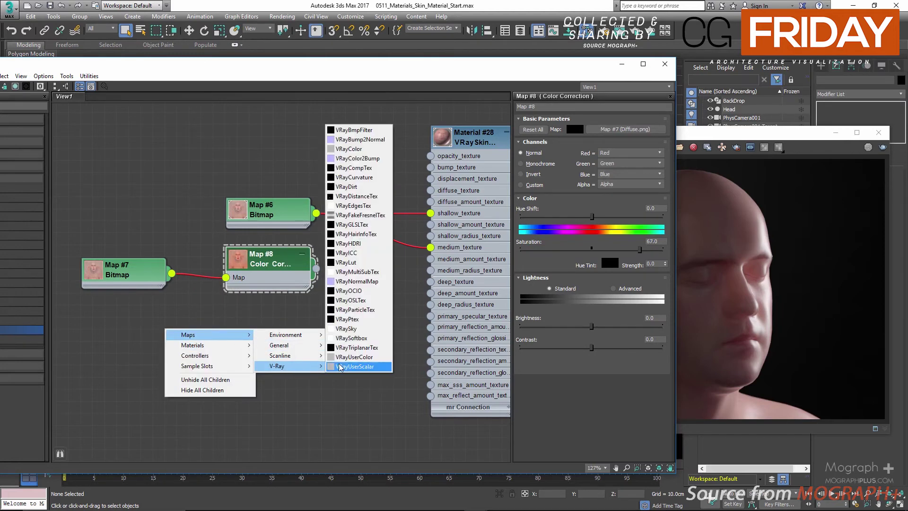
left_click(374, 149)
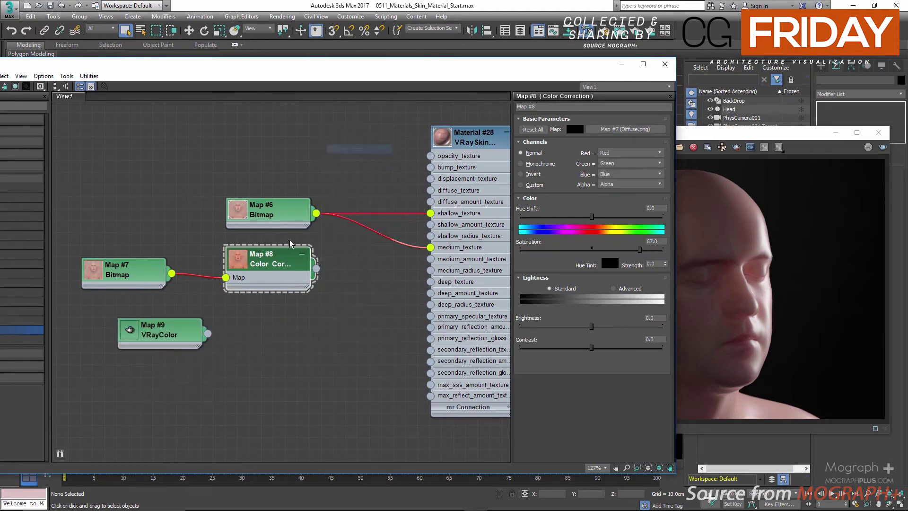
left_click_drag(157, 339, 263, 338)
double_click(263, 337)
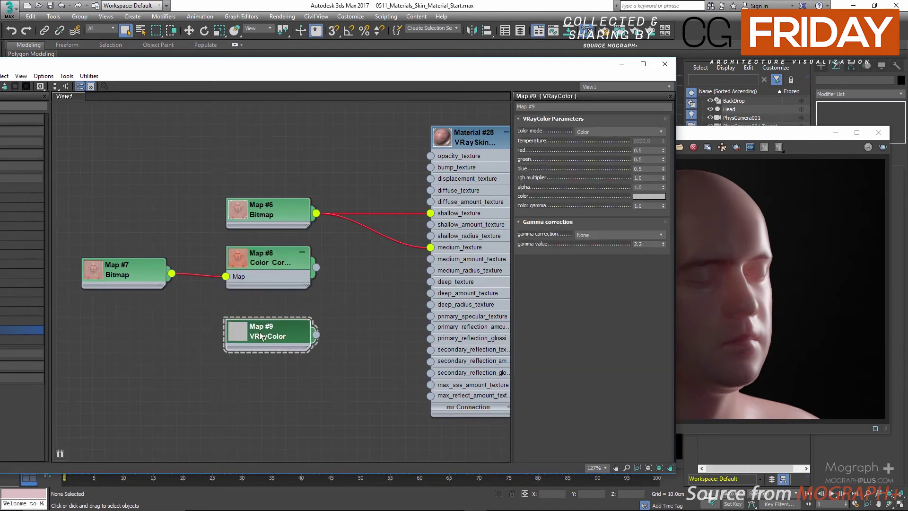
Set the VRayColor map's color to a deep red with red 161, green 18 and blue 11
left_click(639, 196)
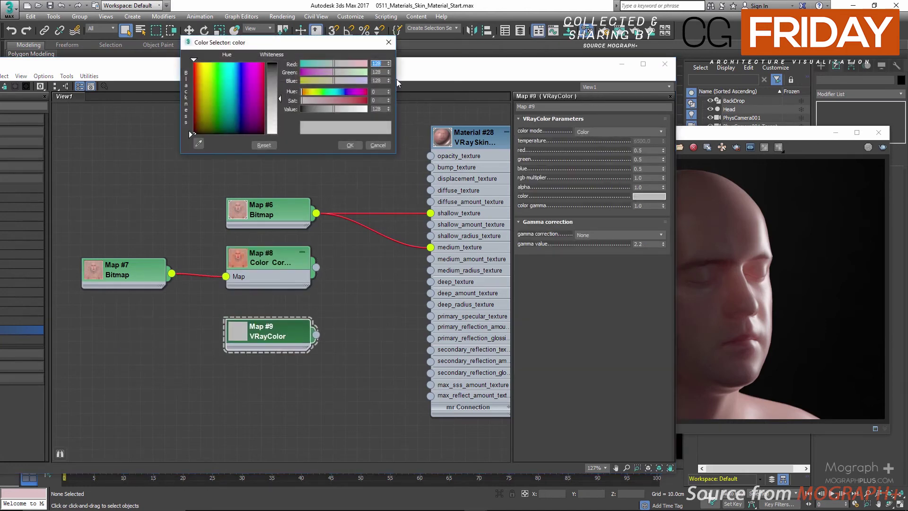
type("161")
key("Tab")
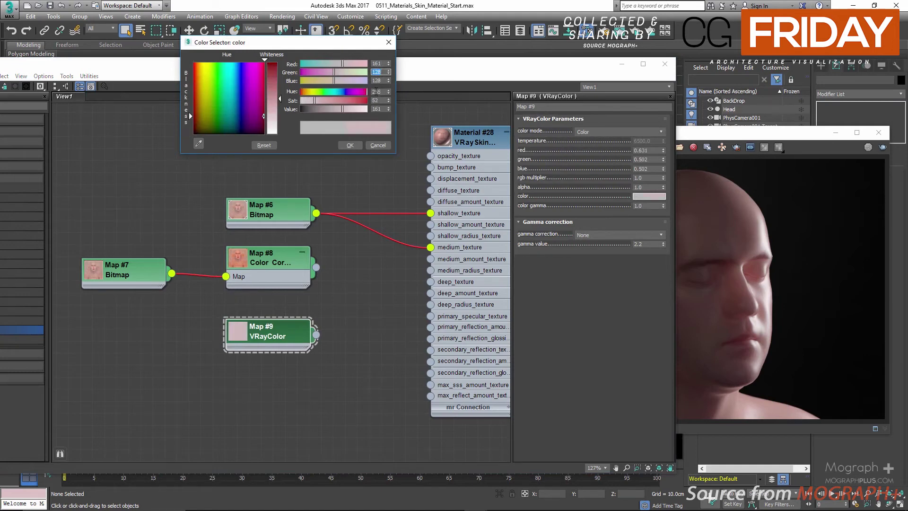
type("8")
key("Tab")
type("11")
key("Tab")
left_click(342, 144)
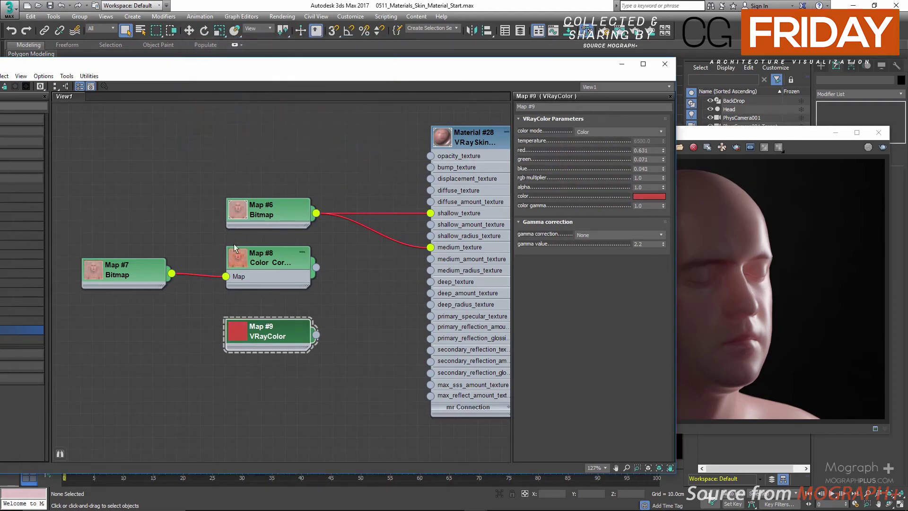
Spread the nodes apart to leave a gap between the skin material and the Color Correction and VRayColor maps
middle_click_drag(325, 243, 253, 308)
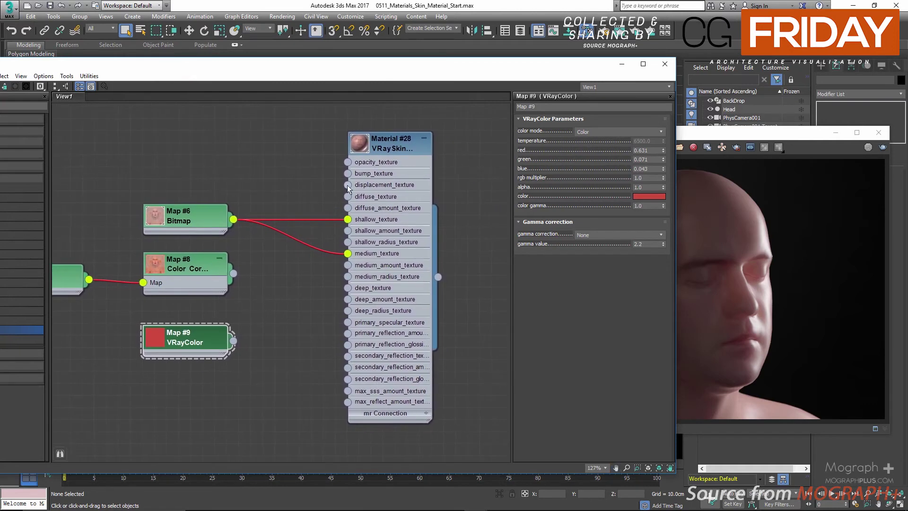
left_click_drag(388, 140, 436, 138)
middle_click_drag(301, 179, 315, 180)
left_click_drag(206, 334, 170, 335)
left_click_drag(189, 278, 165, 274)
Add a Composite map in the gap, connect the Color Correction to its Layer 1, and open its parameters
right_click(235, 292)
mouse_move(282, 296)
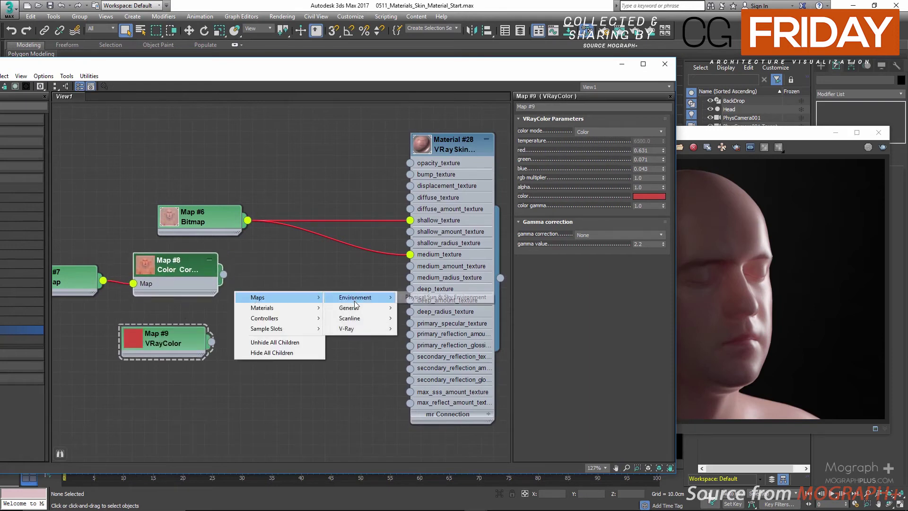
mouse_move(359, 308)
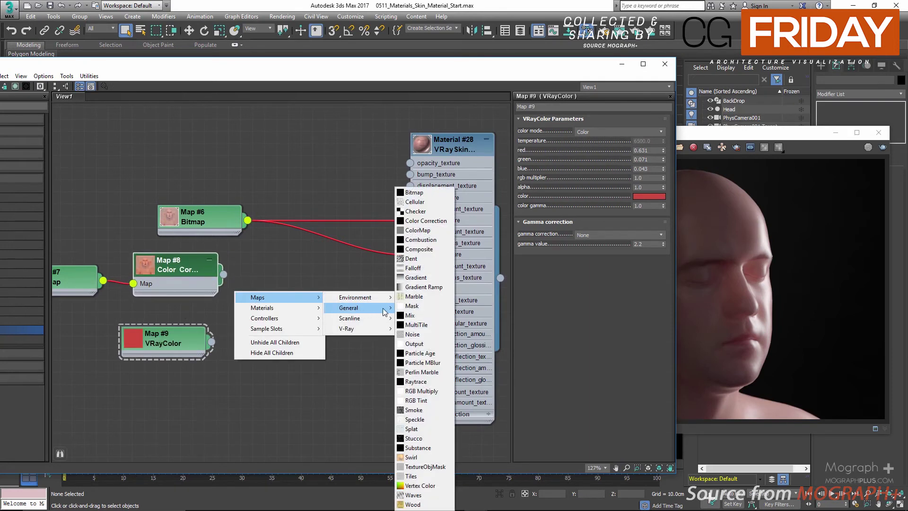
left_click(418, 249)
left_click_drag(239, 296, 299, 294)
left_click_drag(238, 303, 254, 308)
left_click_drag(306, 294, 329, 305)
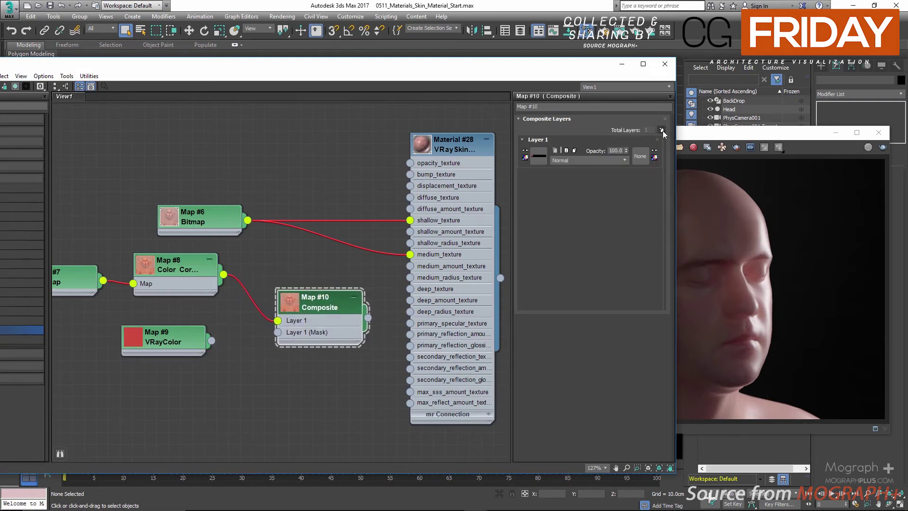
Add a second layer to the Composite map and connect the VRayColor map to Layer 2
left_click(662, 129)
left_click_drag(191, 340, 203, 365)
left_click_drag(268, 349, 278, 344)
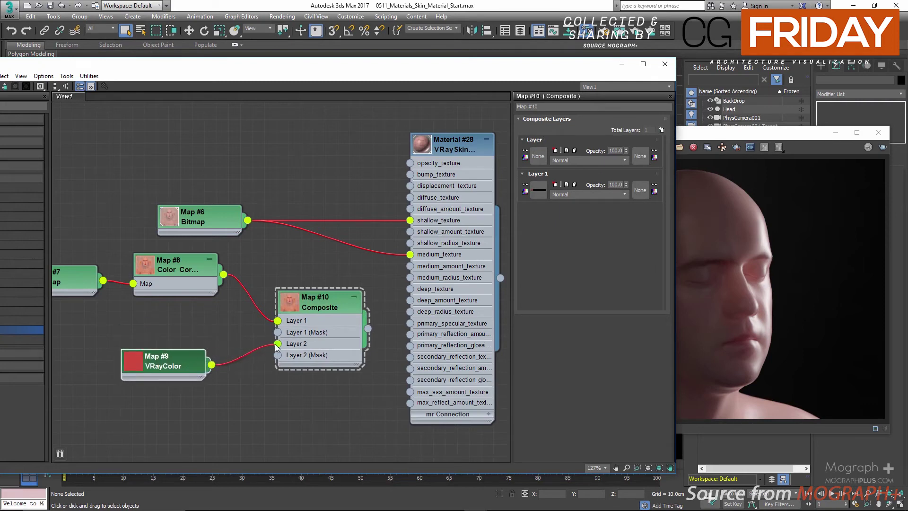
Set the Composite's red color layer to Multiply blending at 85 opacity, checking it in the node's enlarged preview
double_click(298, 305)
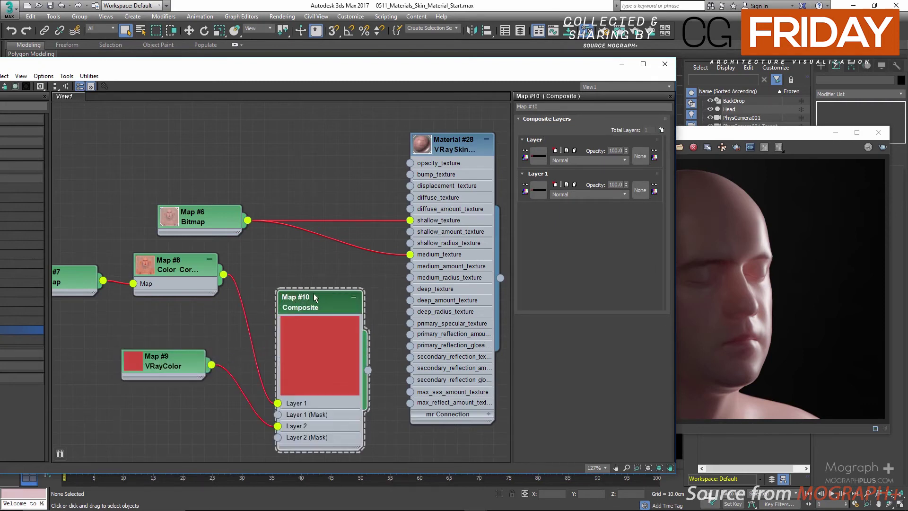
left_click_drag(297, 304, 297, 268)
left_click(594, 158)
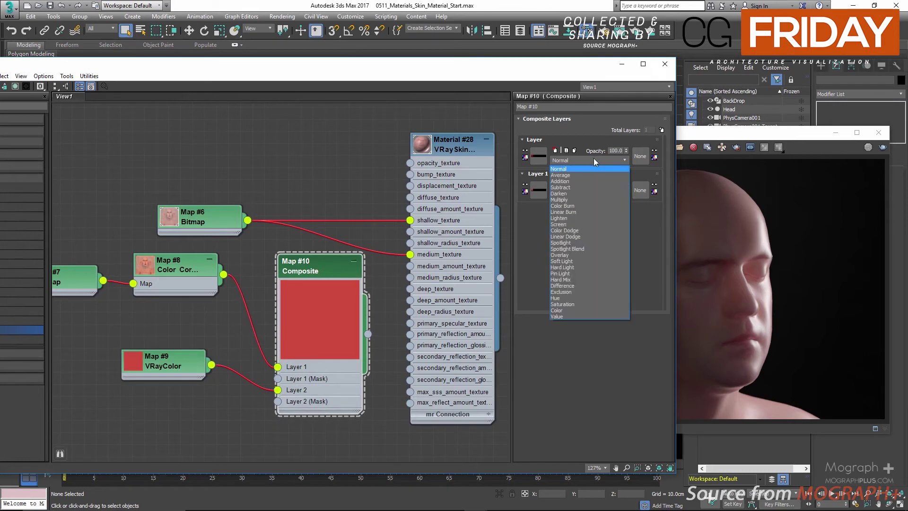
left_click(583, 200)
double_click(616, 150)
type("85")
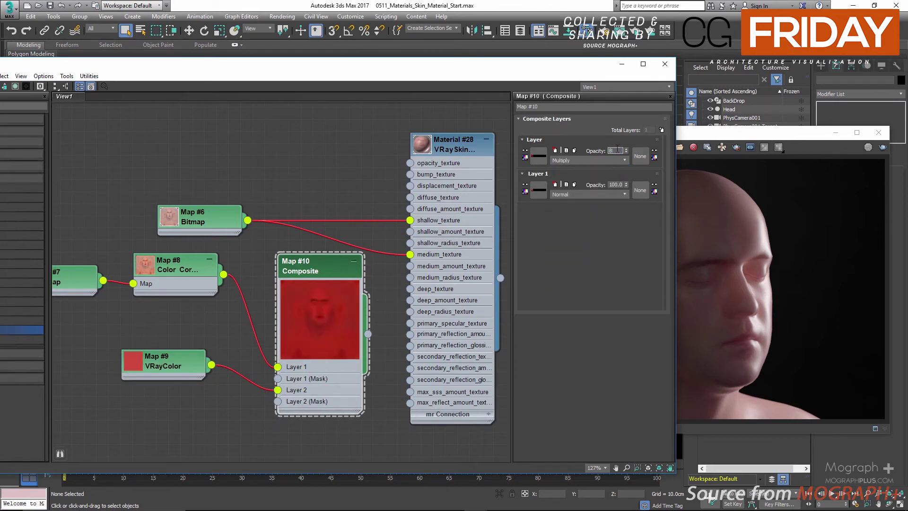
key("Return")
double_click(302, 311)
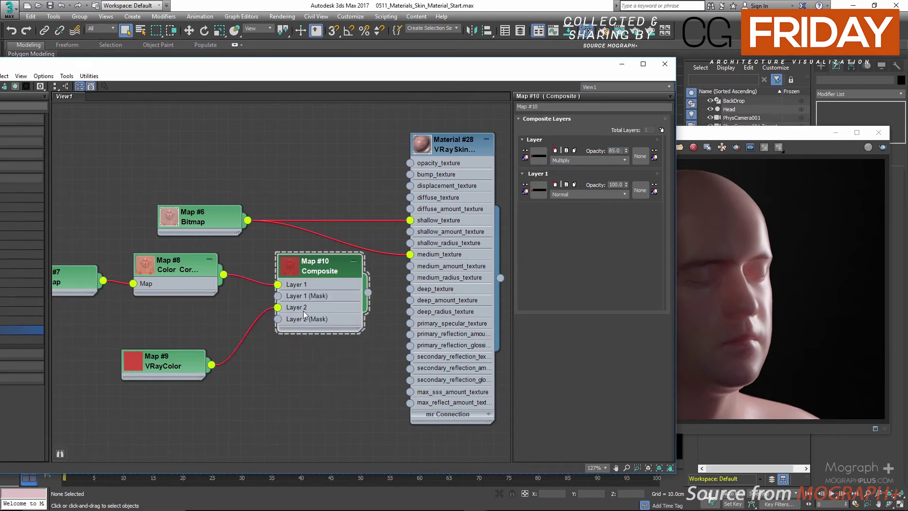
Reposition the Composite node and connect its output to the skin material's deep_texture input
left_click_drag(318, 268, 305, 308)
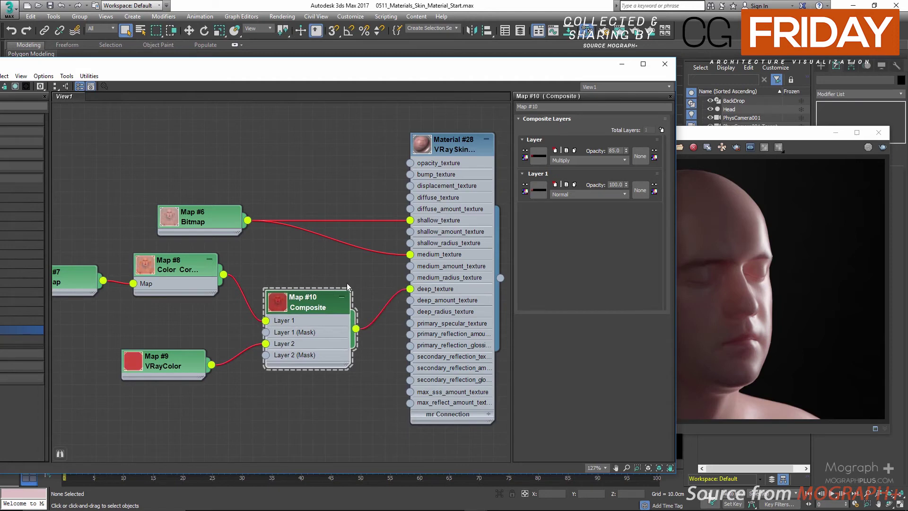
scroll(278, 299, "down", 2)
middle_click_drag(182, 305, 225, 309)
left_click(268, 240)
Compare the saved renders 03 and 04 of the face in the V-Ray frame buffer history
left_click(729, 206)
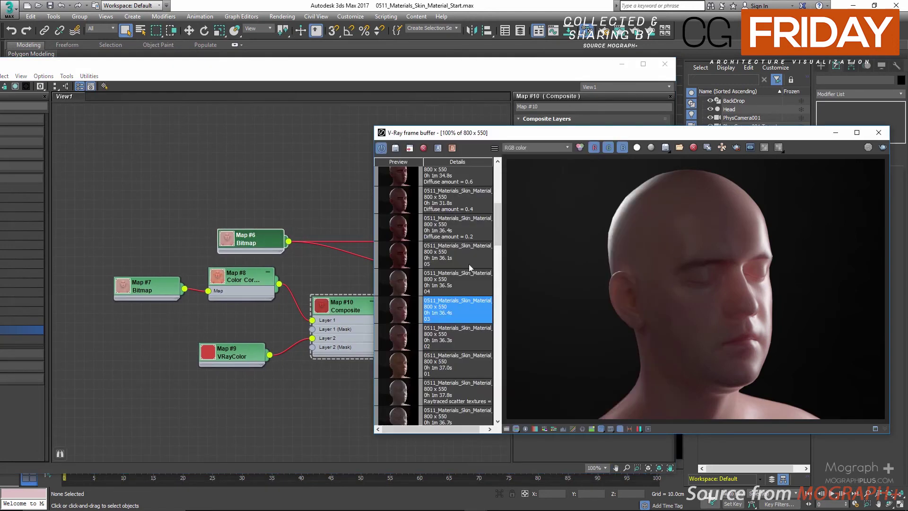
left_click(403, 287)
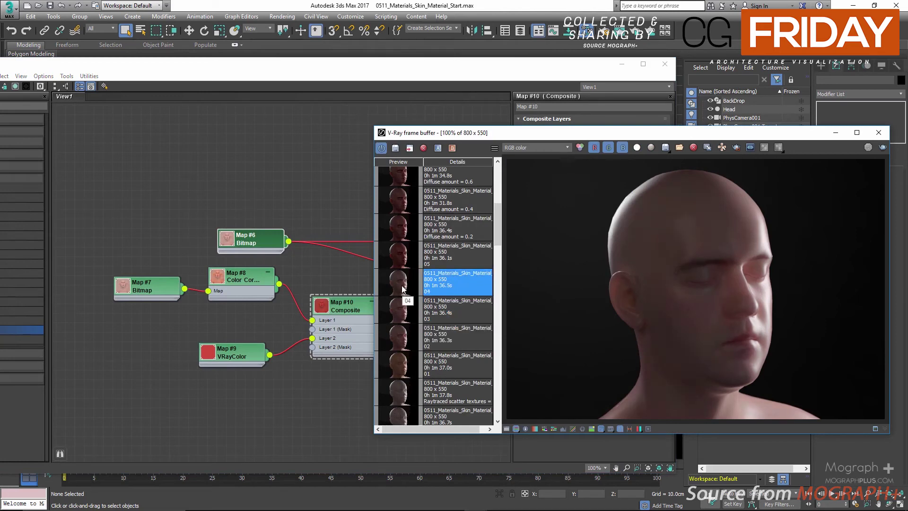
scroll(680, 333, "up", 1)
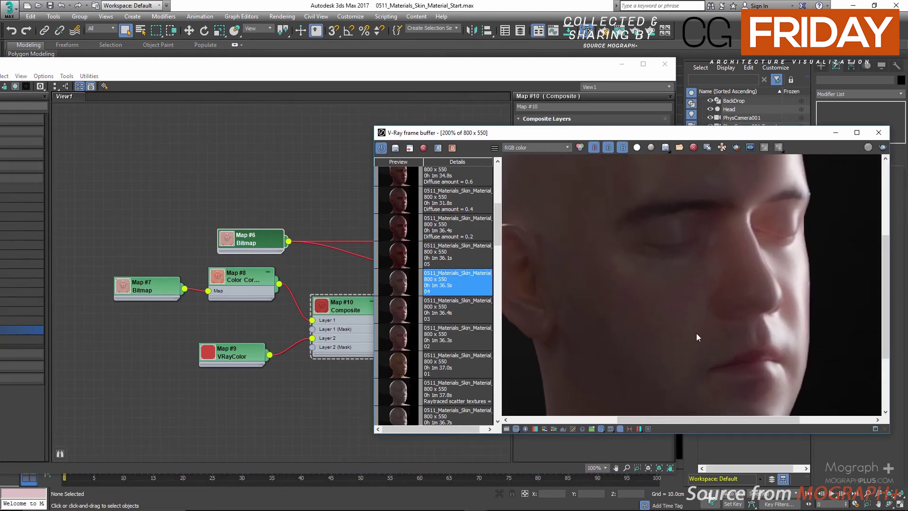
scroll(697, 333, "down", 1)
scroll(696, 322, "up", 1)
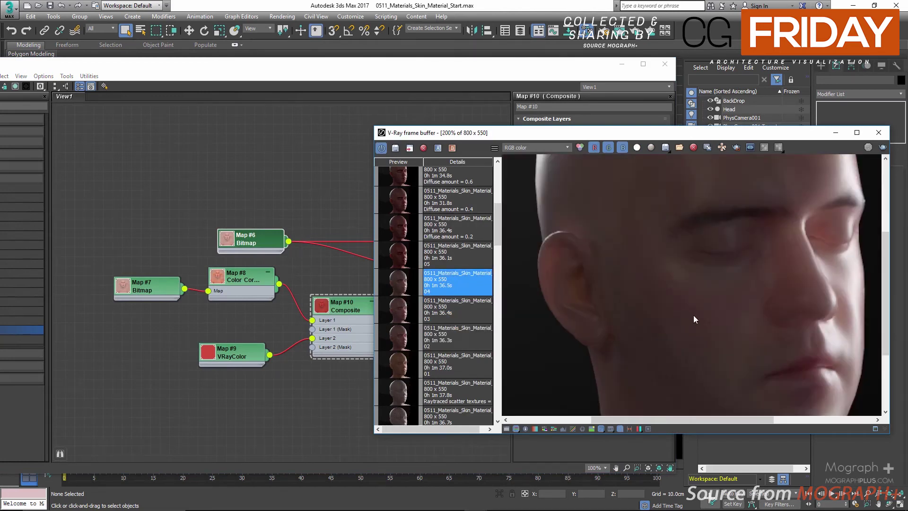
left_click(409, 313)
left_click(406, 289)
left_click(310, 155)
scroll(358, 268, "up", 1)
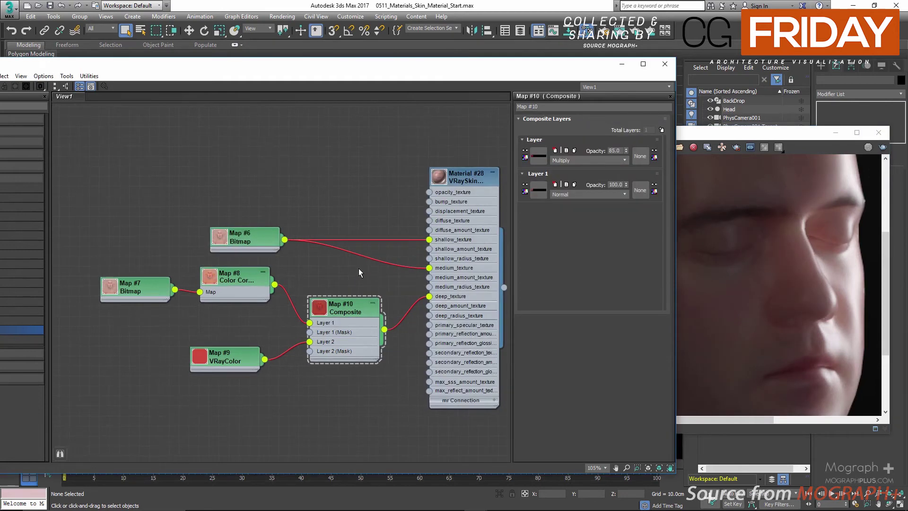
Set the skin material's shallow amount to 0.2, medium amount to 0.2 and deep amount to 1.0
left_click(473, 180)
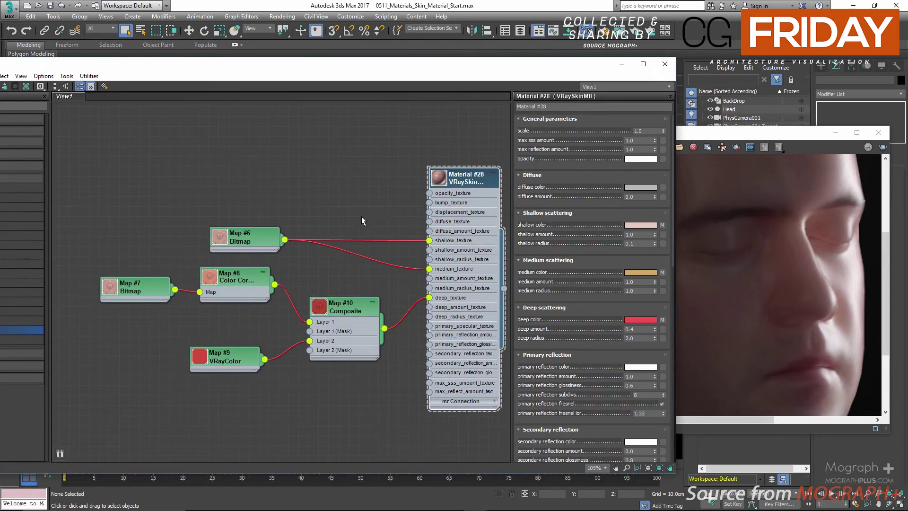
middle_click_drag(362, 217, 353, 212)
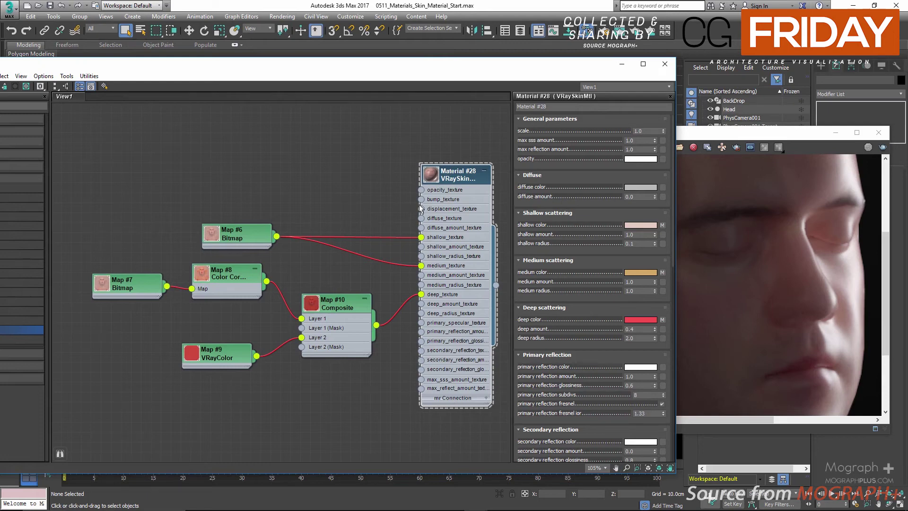
left_click_drag(422, 69, 327, 72)
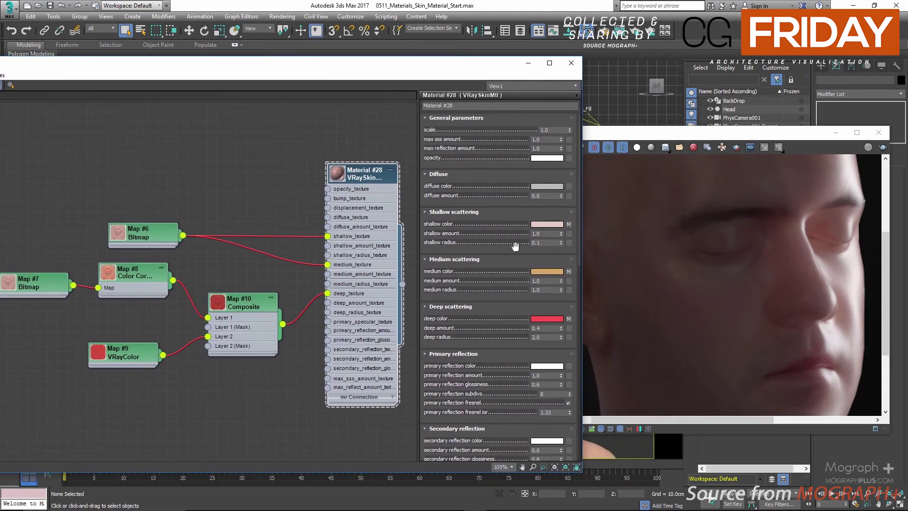
left_click_drag(544, 233, 508, 233)
type(".2")
double_click(529, 280)
type(".")
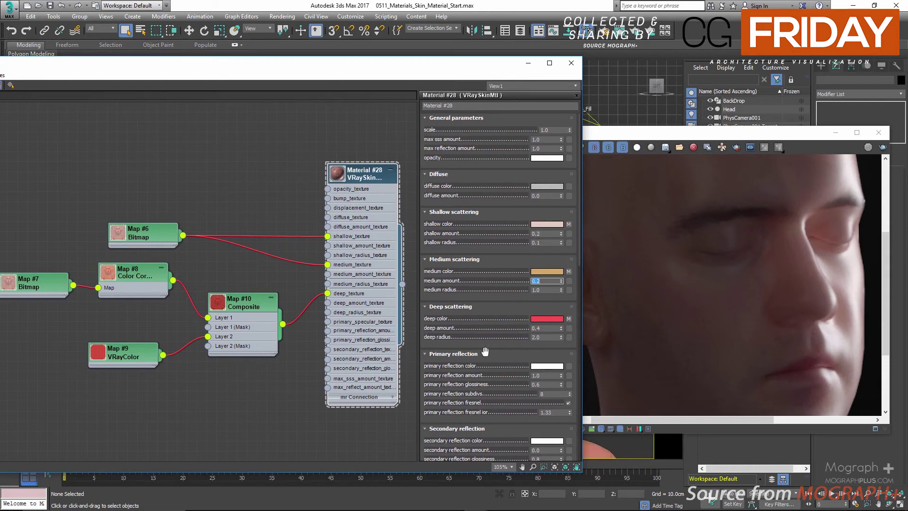
double_click(539, 329)
type("1")
key("Return")
Inspect the rendered face up close and set the shallow radius to 0.025, medium radius to 0.25 and deep radius to 0.75
left_click(824, 246)
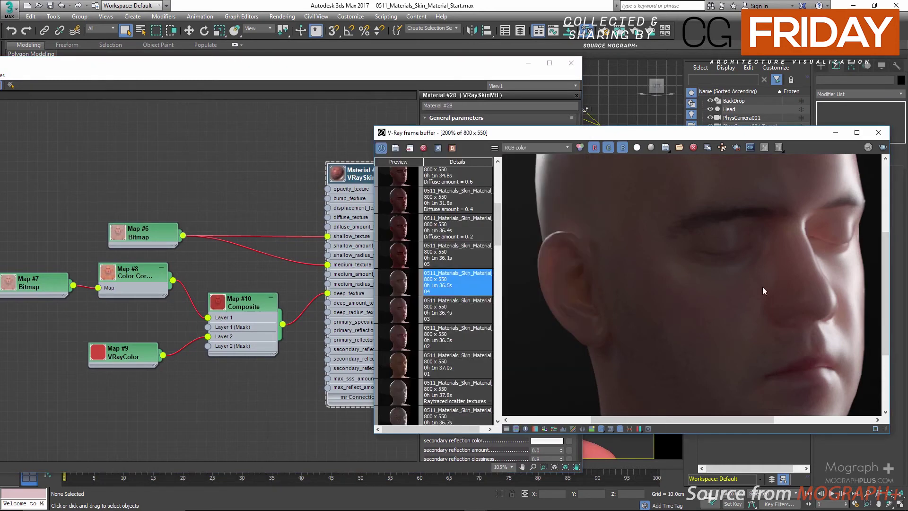
middle_click_drag(768, 293, 675, 306)
scroll(676, 305, "down", 2)
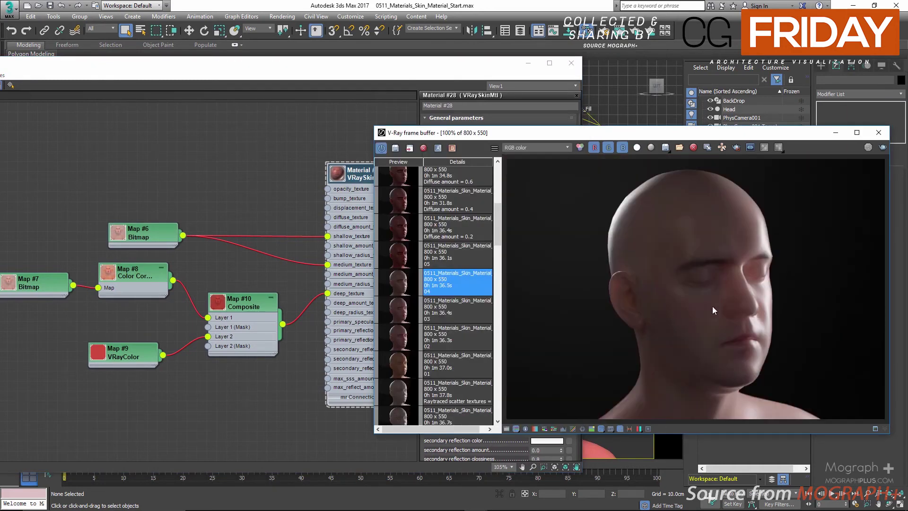
scroll(712, 305, "up", 2)
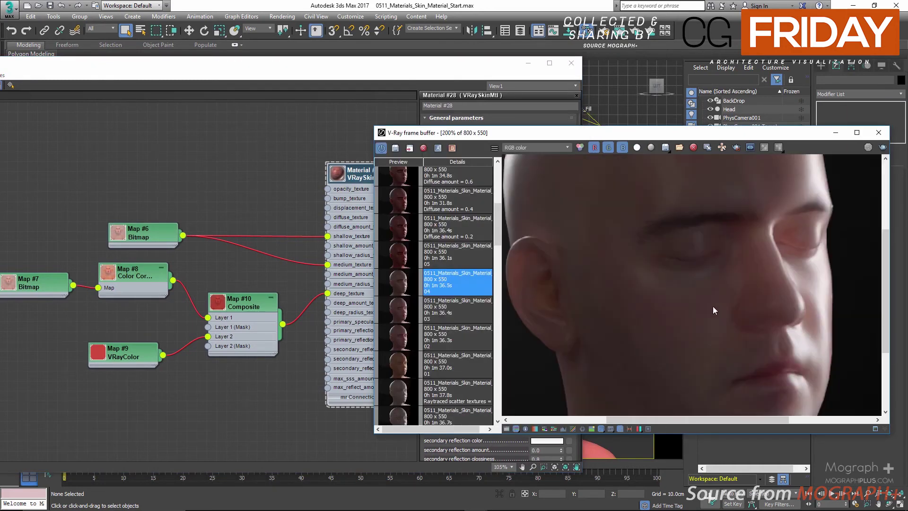
left_click(357, 179)
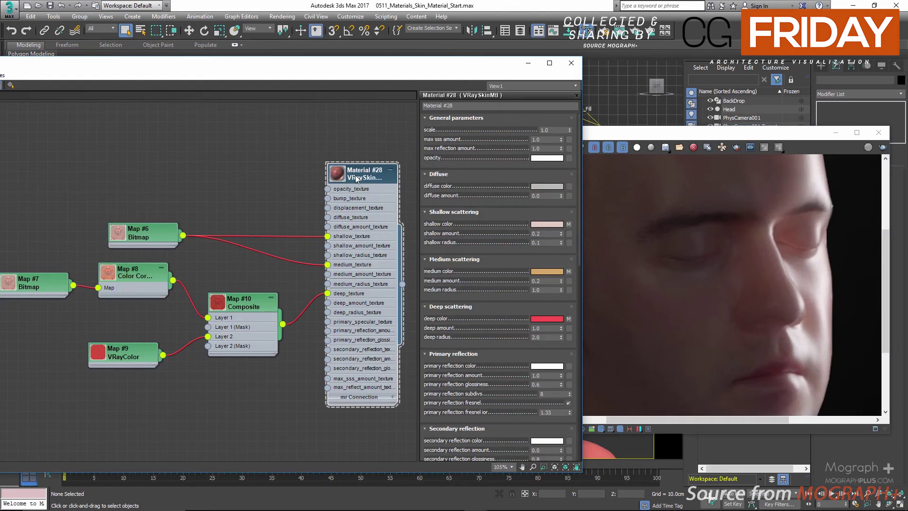
left_click(548, 243)
double_click(544, 289)
type("0.25")
key("Return")
double_click(544, 337)
type(".75")
key("Return")
scroll(501, 282, "down", 1)
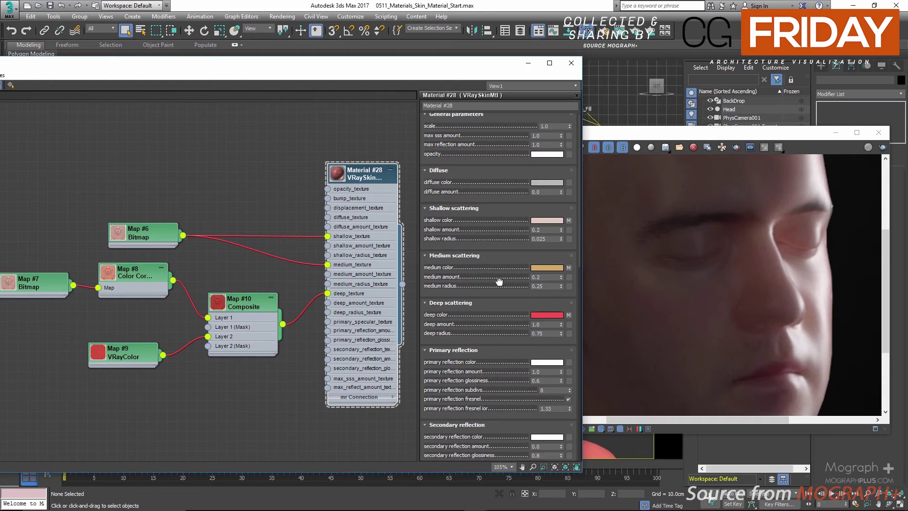
left_click_drag(499, 282, 504, 278)
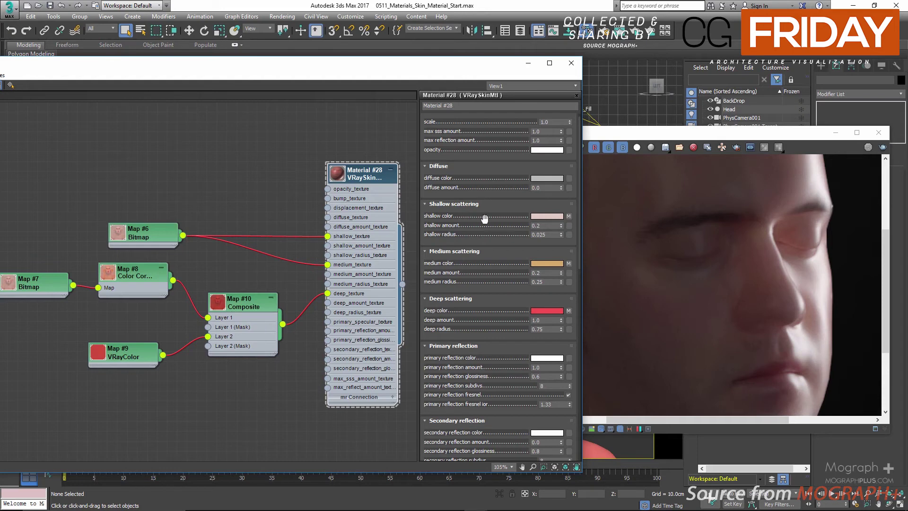
Enlarge the skin material node's preview, shift the node upward, and review the scale setting alongside the rendered face
double_click(336, 173)
left_click_drag(346, 173, 342, 118)
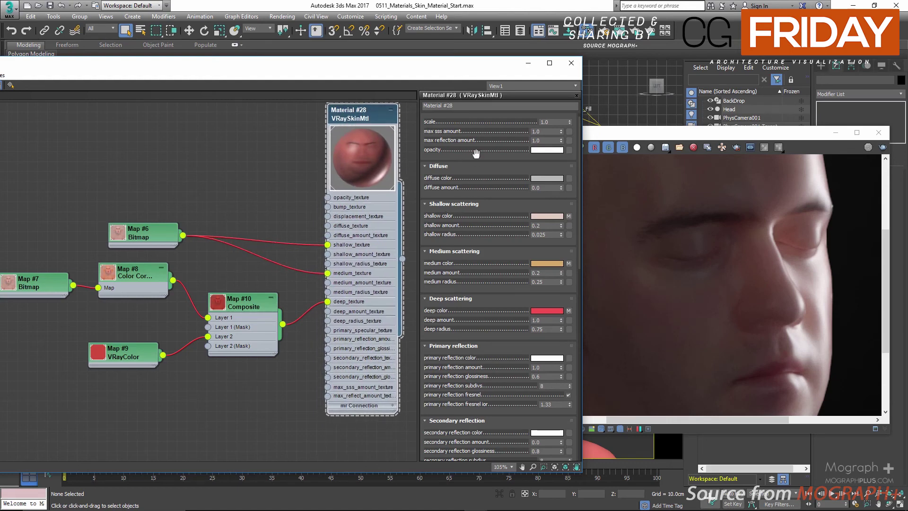
left_click_drag(551, 122, 513, 124)
left_click(716, 234)
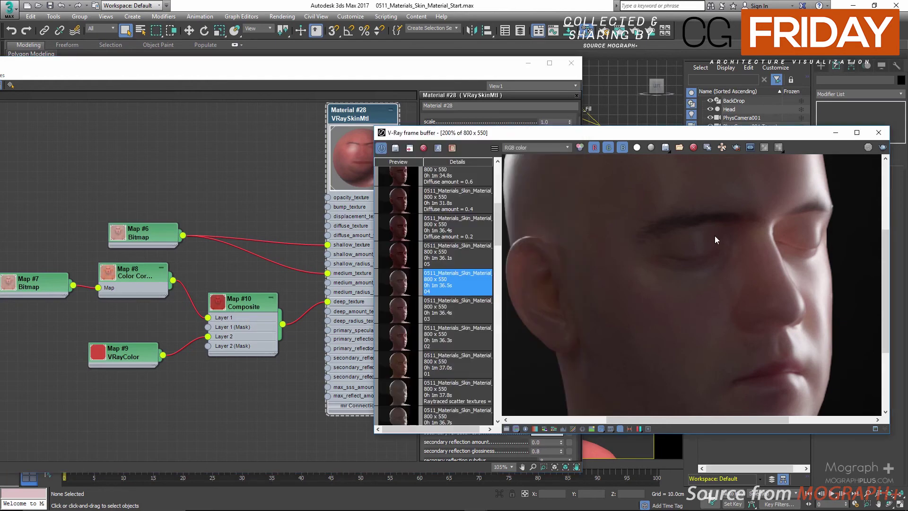
left_click(471, 77)
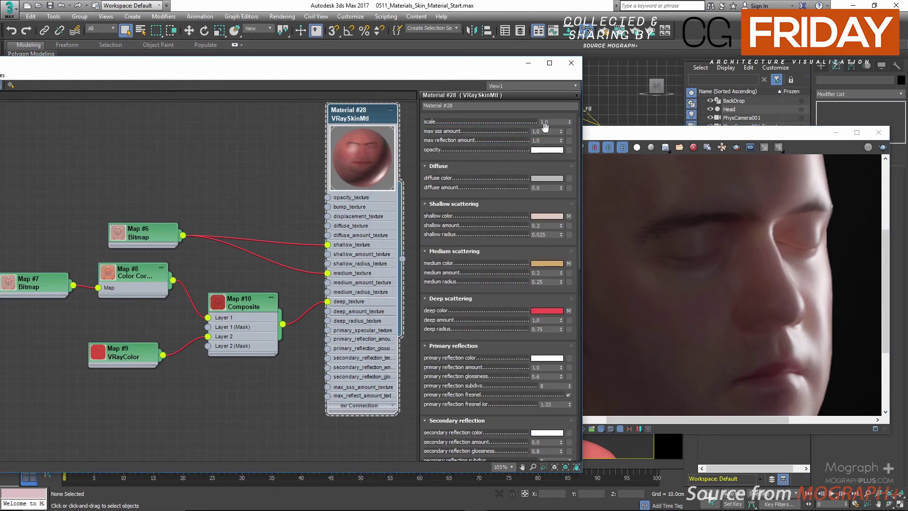
Load saved render 05 from the V-Ray frame buffer history and inspect the face up close
left_click(688, 208)
left_click(447, 253)
double_click(637, 291)
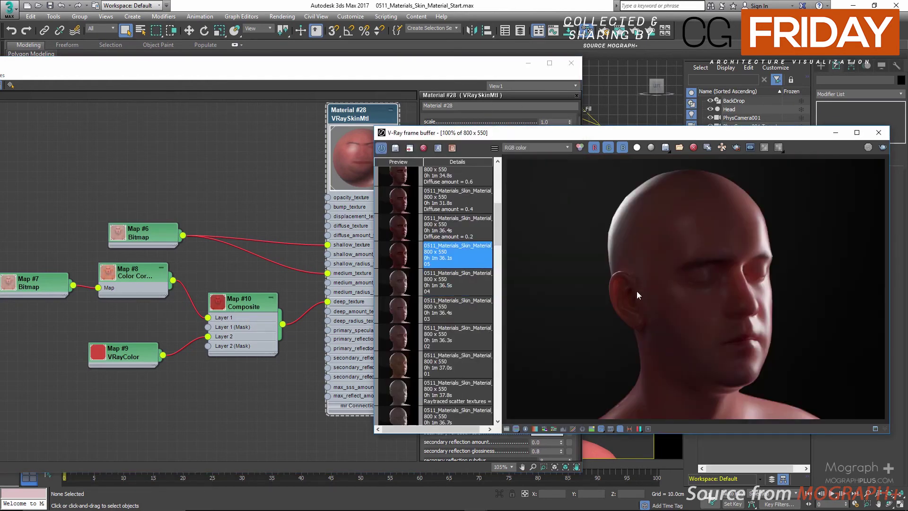
scroll(733, 355, "up", 1)
middle_click_drag(719, 313, 656, 280)
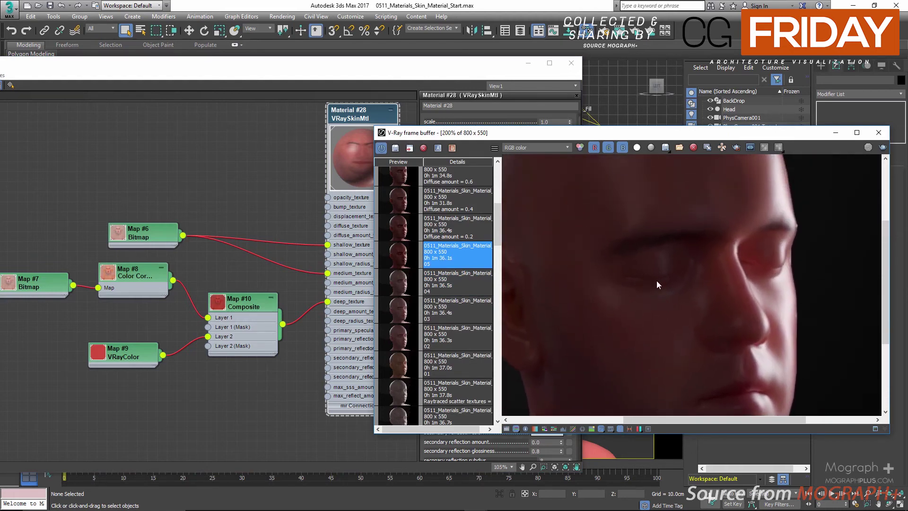
double_click(657, 280)
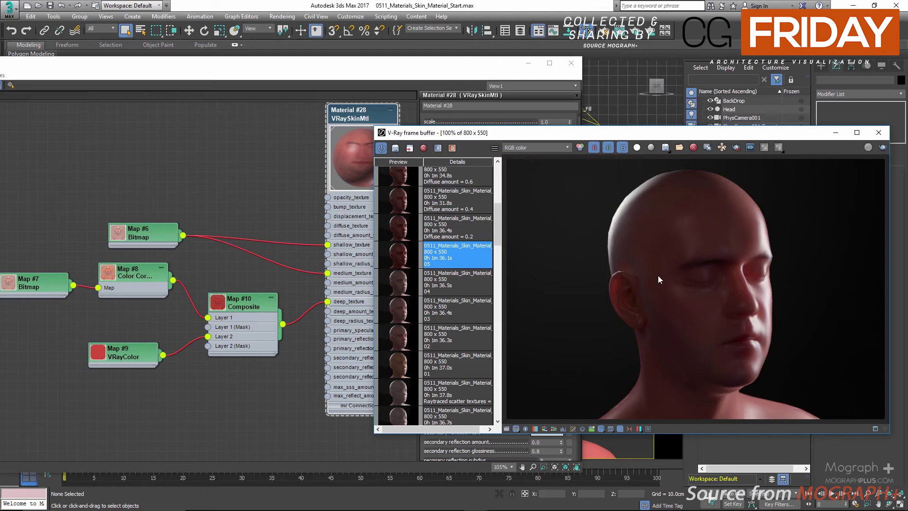
scroll(660, 279, "up", 1)
middle_click_drag(671, 317, 602, 282)
double_click(602, 283)
Connect the Map #6 bitmap to the skin material's diffuse texture input as well
left_click(276, 194)
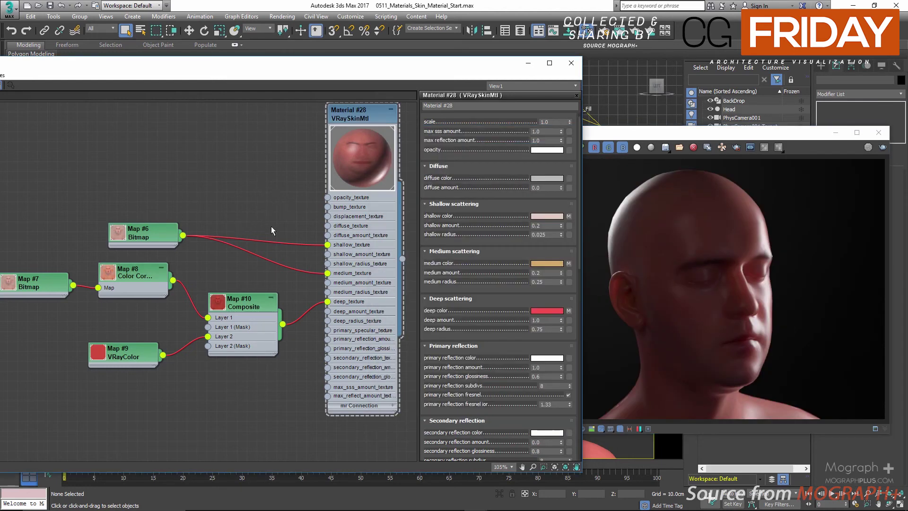
left_click_drag(183, 235, 329, 226)
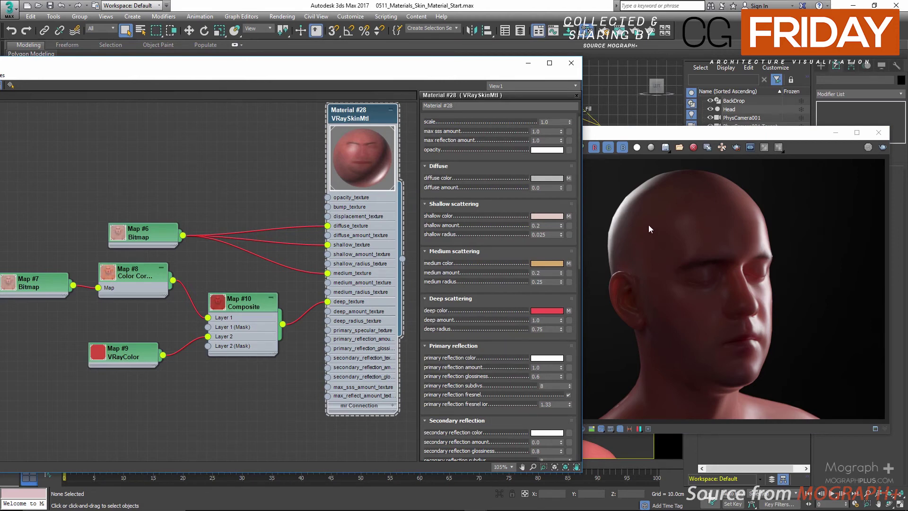
Step through the saved renders with diffuse amounts of 0.2, 0.4, 0.6 and 0.8 in the frame buffer history
left_click(658, 210)
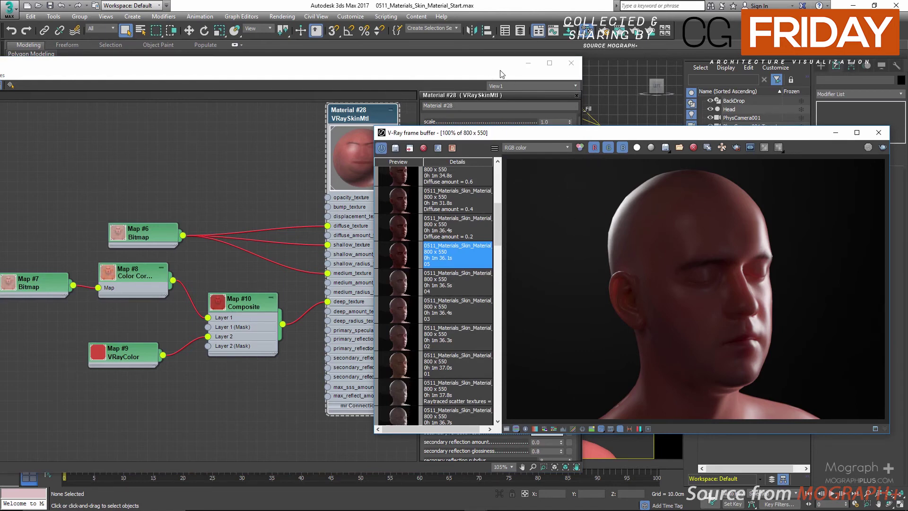
left_click(438, 233)
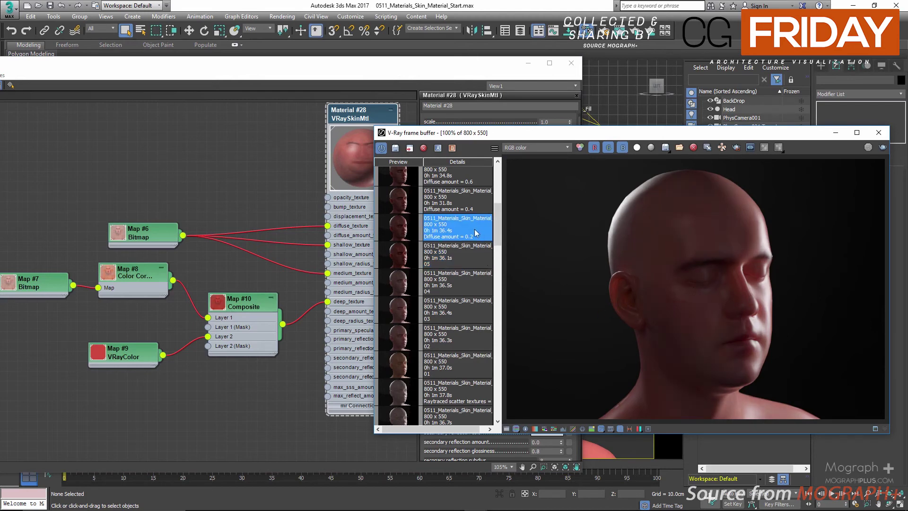
left_click(396, 204)
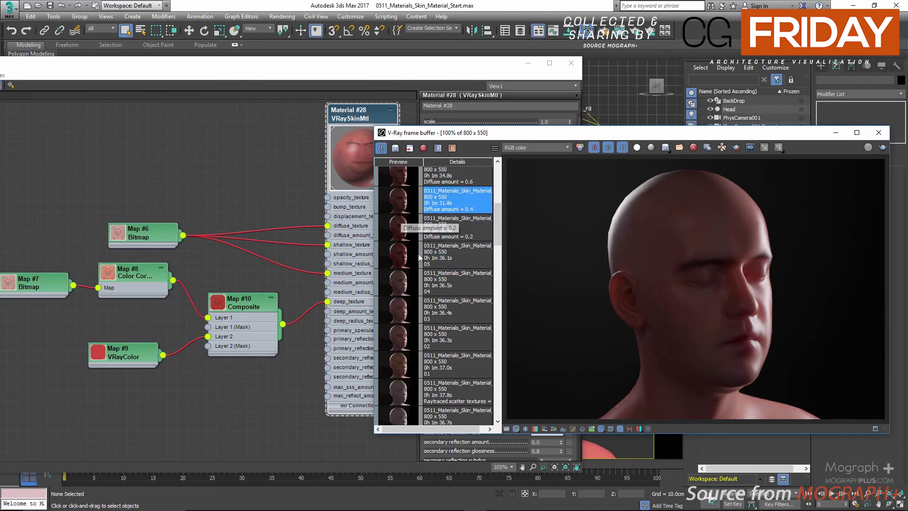
scroll(416, 251, "up", 2)
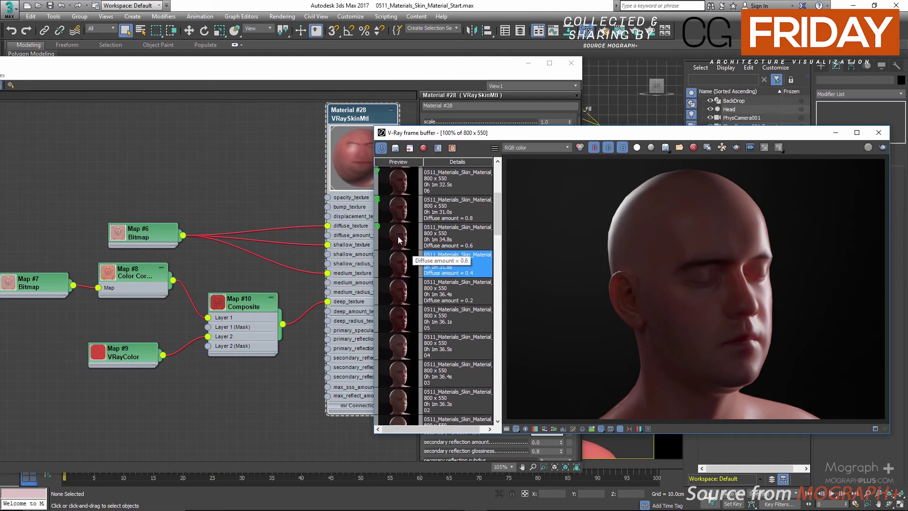
left_click(399, 238)
scroll(400, 237, "up", 1)
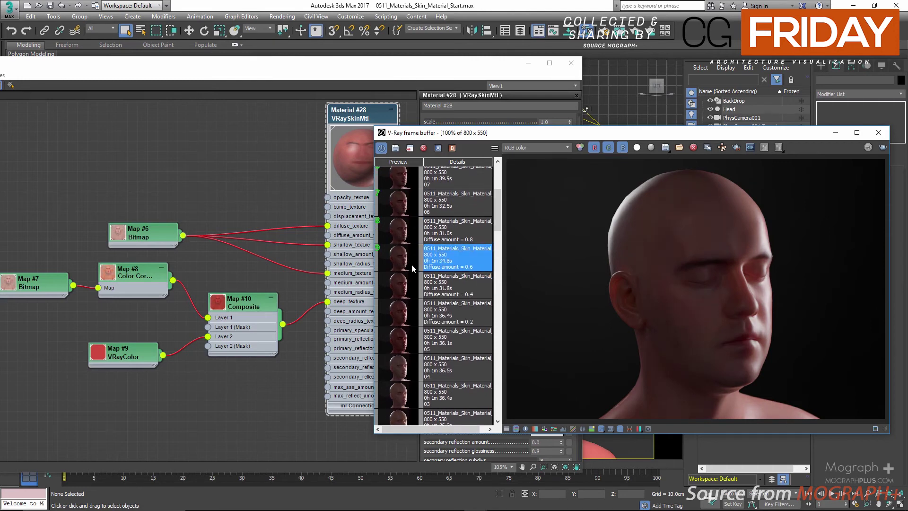
left_click(400, 235)
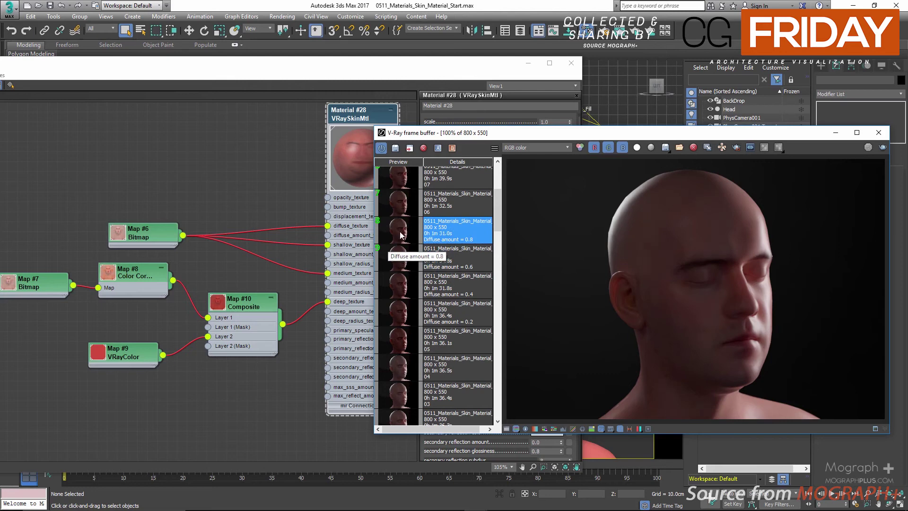
Zoom in on the face and compare the saved renders for diffuse amounts 0.8, 0.6 and 0.4
scroll(764, 298, "up", 2)
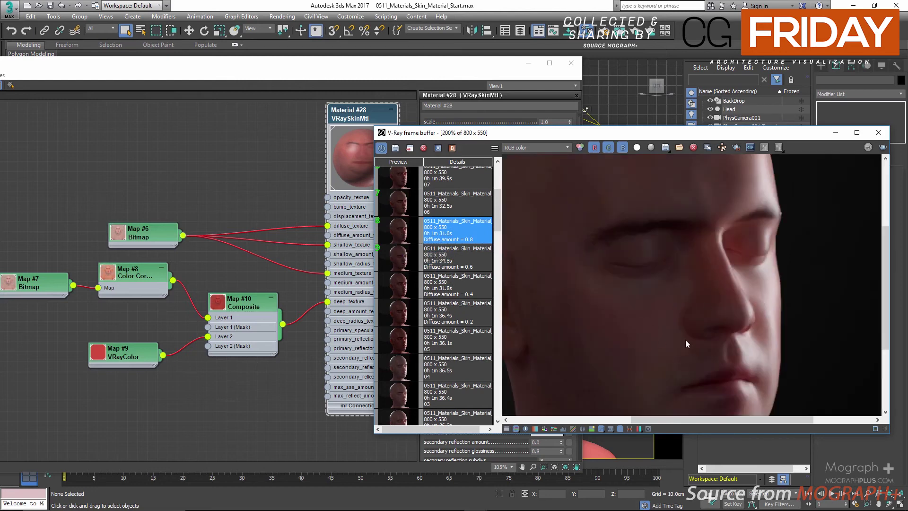
middle_click_drag(683, 348, 691, 289)
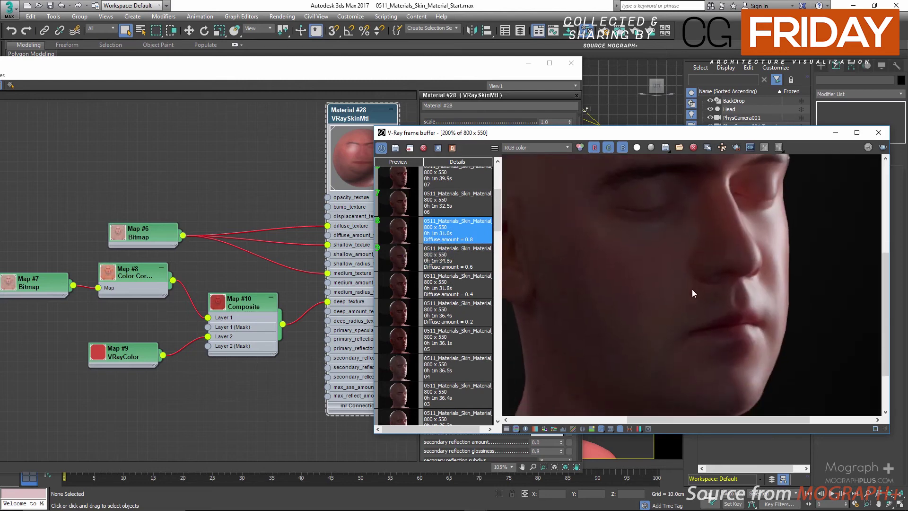
left_click(402, 266)
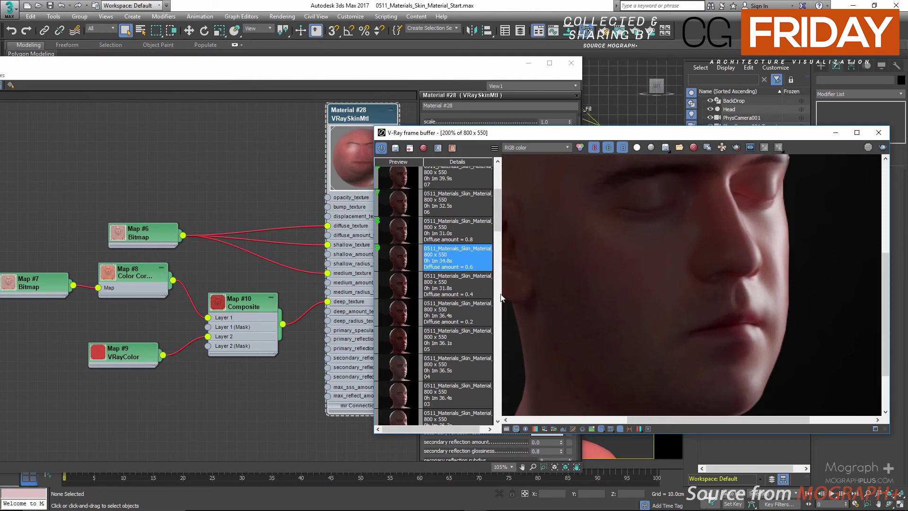
left_click(401, 291)
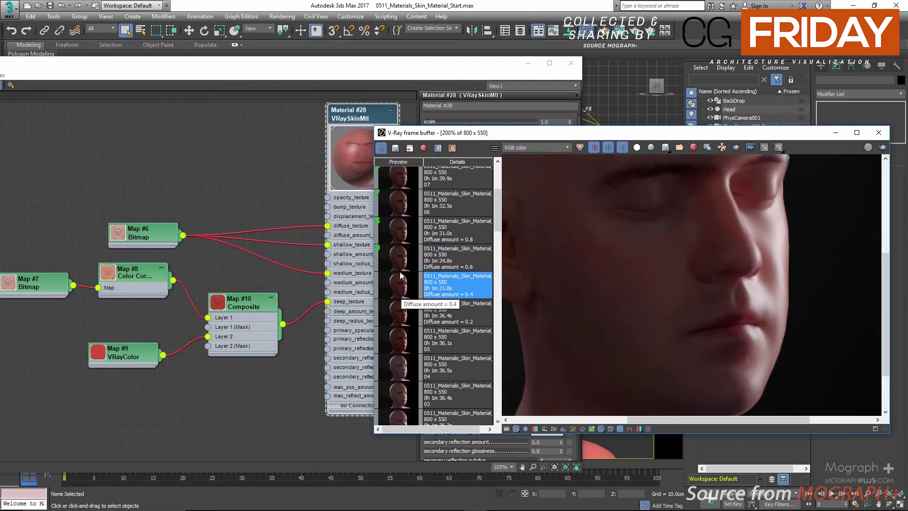
left_click(408, 257)
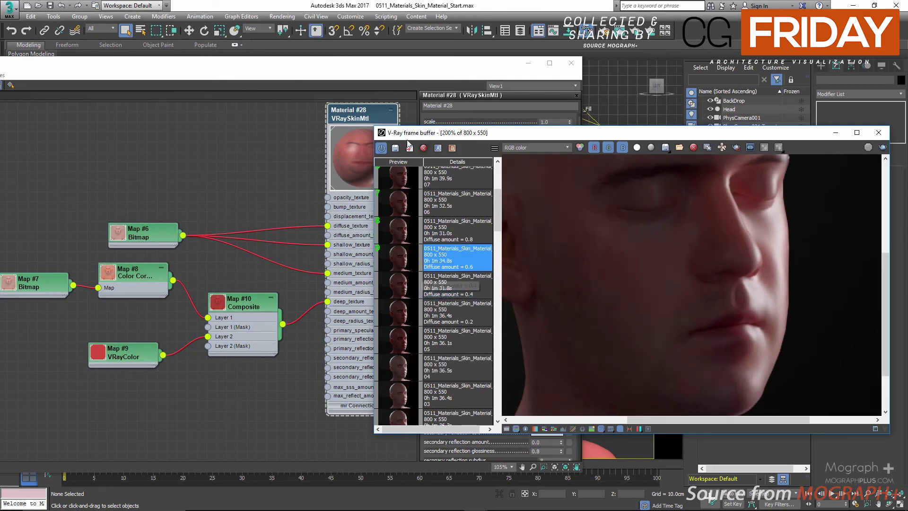
Return the render to full view and set the skin material's diffuse amount to 0.6
double_click(742, 281)
left_click(251, 169)
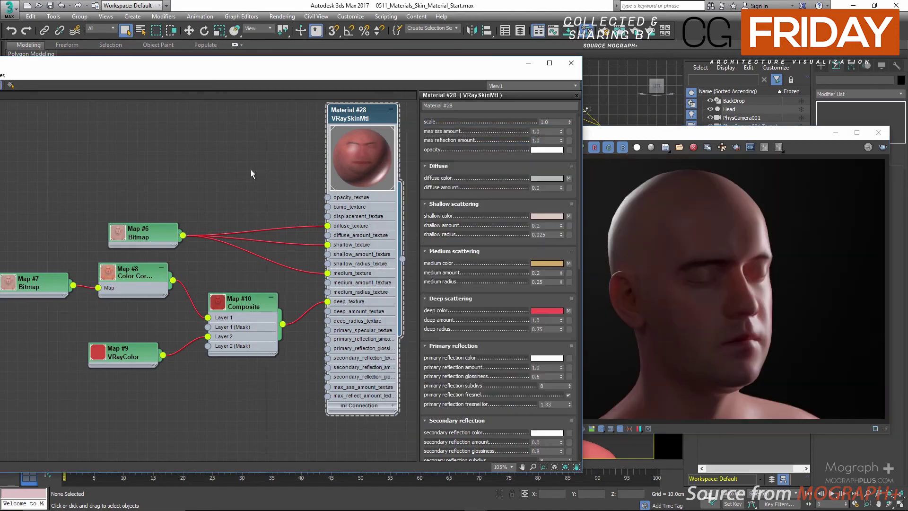
left_click(548, 187)
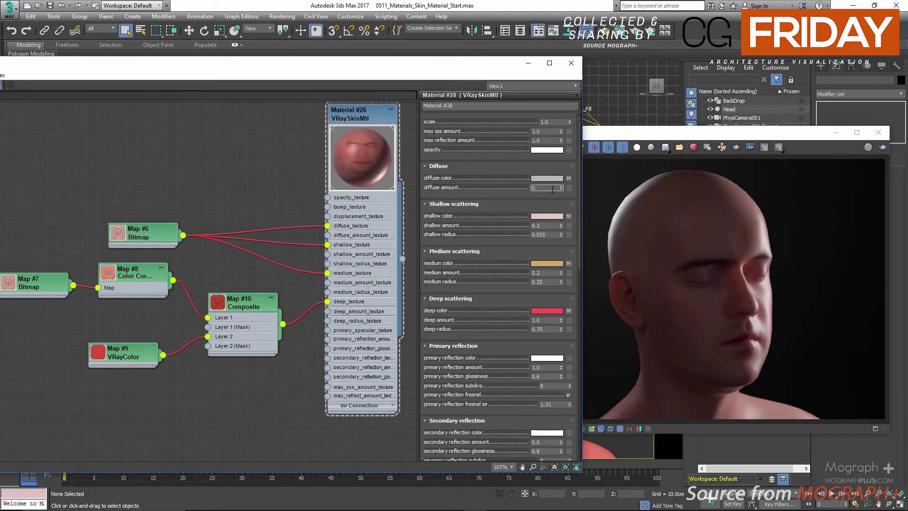
Load Reflection.png as a Bitmap into the primary specular texture input and place its node below the Composite and VRayColor nodes
middle_click_drag(285, 399, 291, 361)
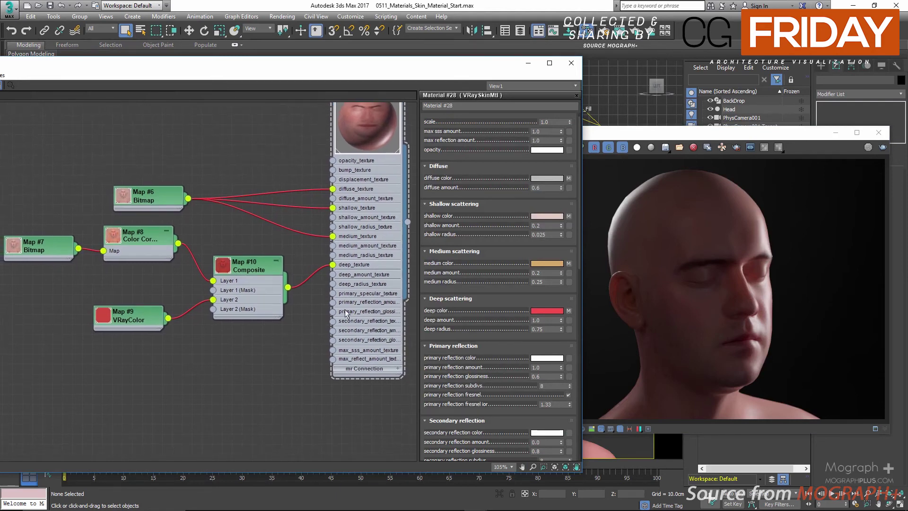
scroll(263, 178, "up", 2)
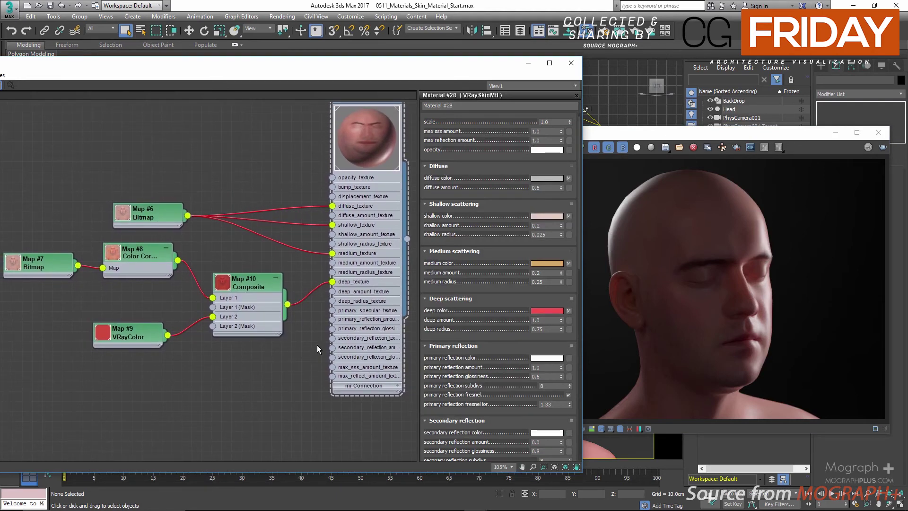
left_click(335, 310)
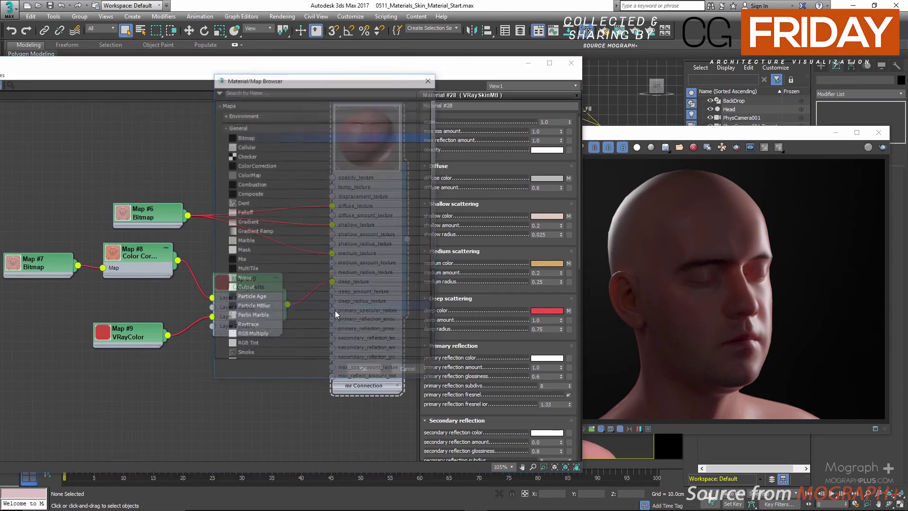
double_click(266, 134)
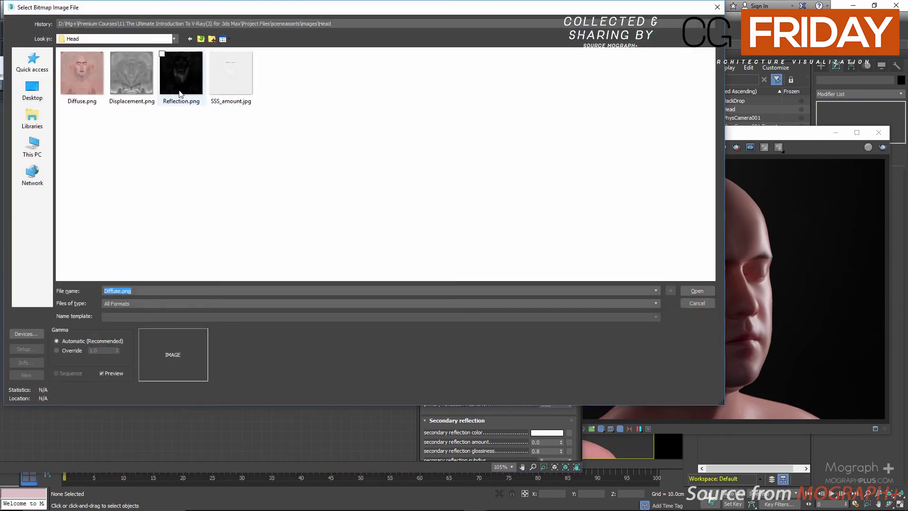
double_click(175, 80)
left_click_drag(236, 303, 225, 397)
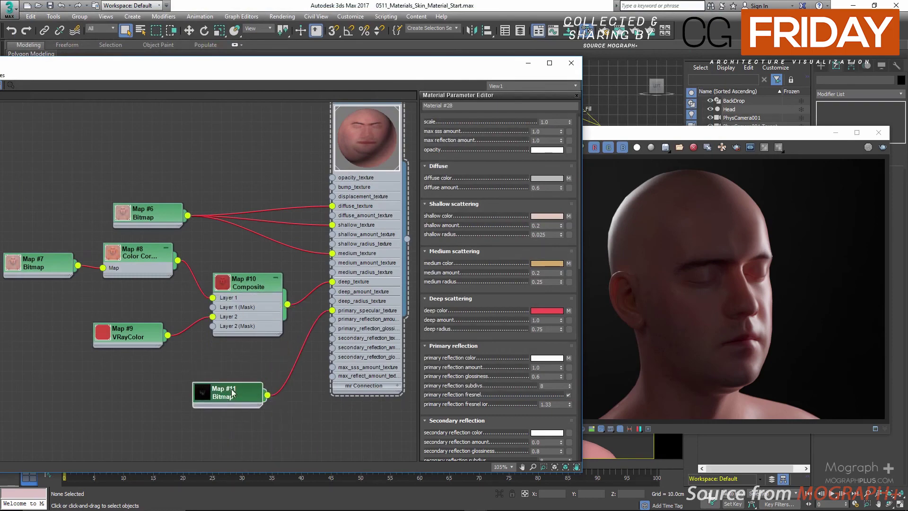
View the Reflection.png image from the Map #11 bitmap's parameters and invert its output
double_click(231, 392)
left_click(535, 259)
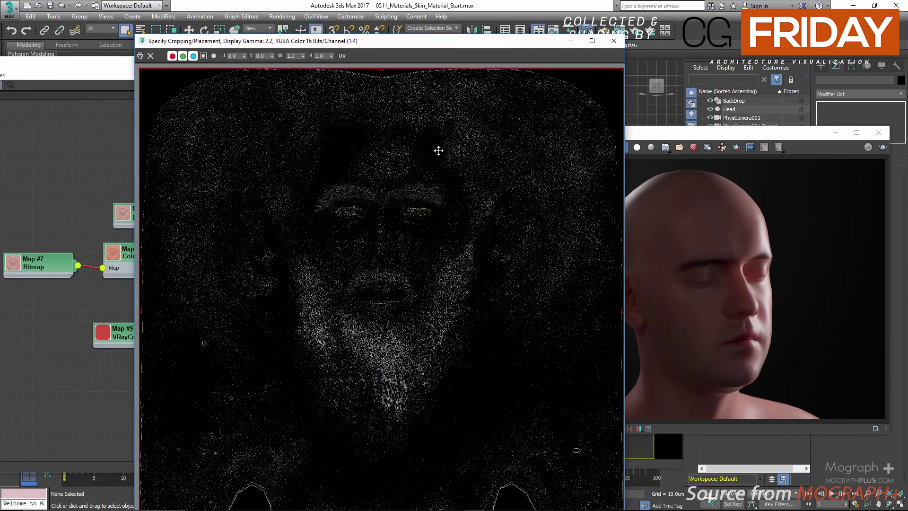
left_click(614, 41)
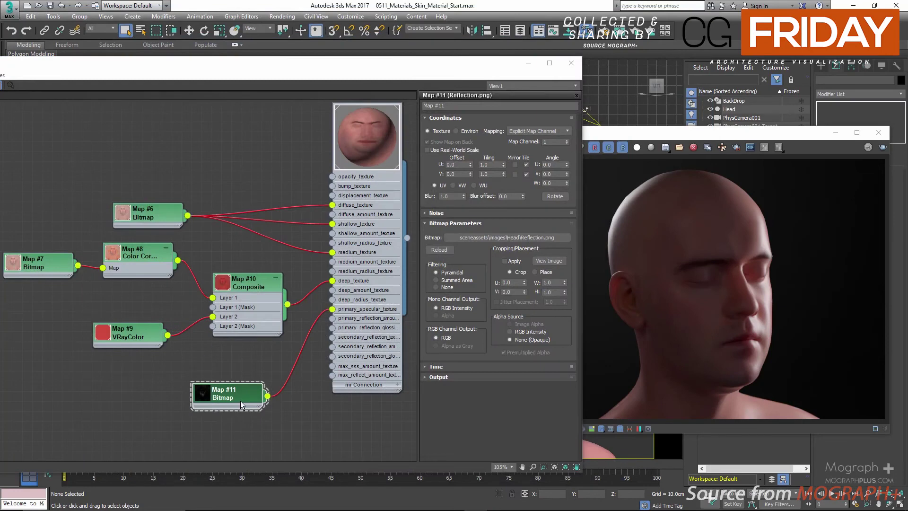
left_click(466, 375)
left_click(437, 256)
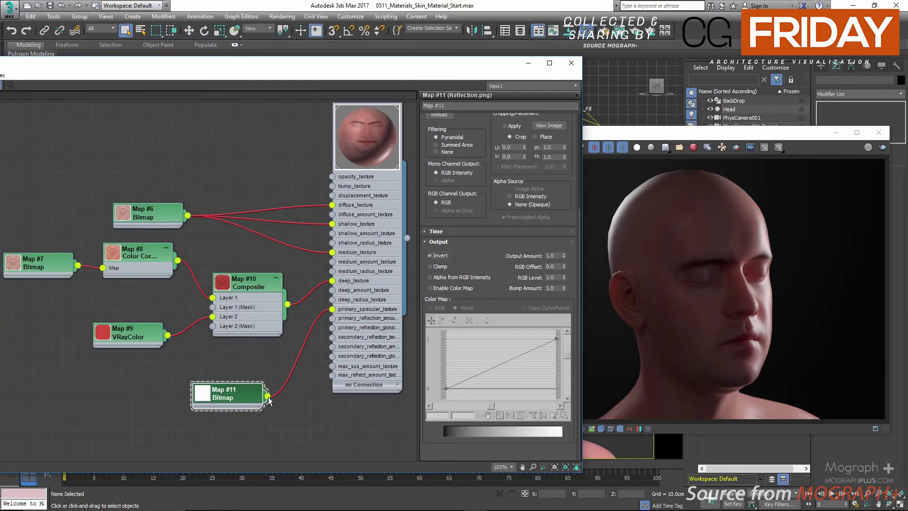
Connect the reflection bitmap to the secondary reflection texture input, enlarge its node preview and reposition the node below VRayColor
left_click_drag(317, 383, 322, 346)
left_click(201, 393)
left_click_drag(221, 373, 185, 291)
left_click_drag(229, 381, 222, 362)
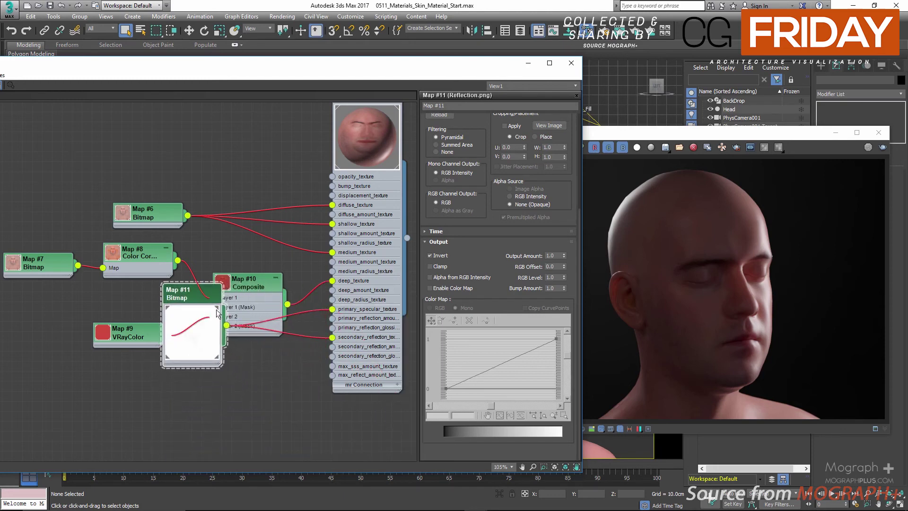
left_click_drag(193, 298, 213, 367)
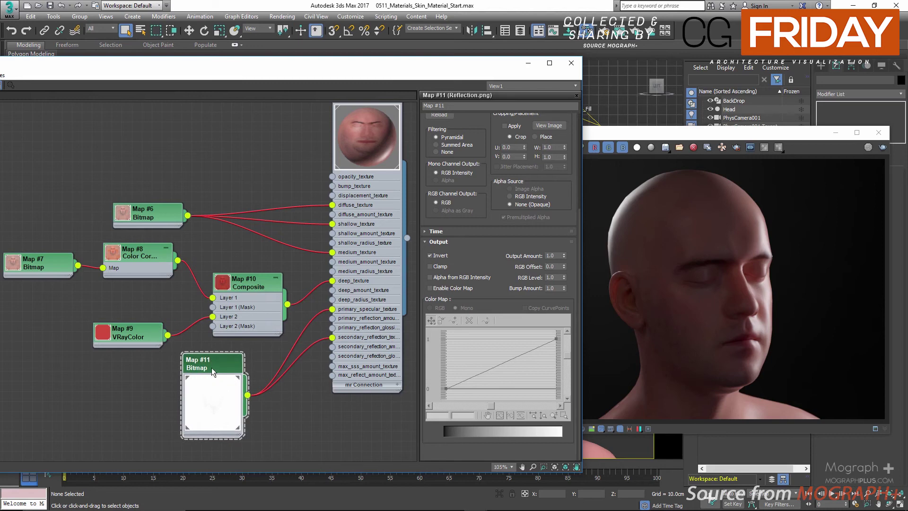
Set the reflection bitmap's filtering to Summed Area, then shrink its node preview and tidy the node's position
left_click(448, 146)
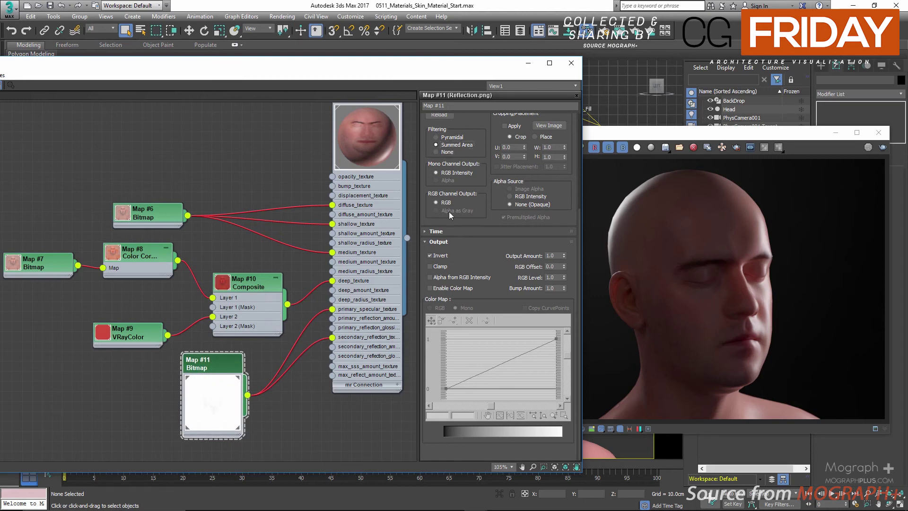
left_click(458, 242)
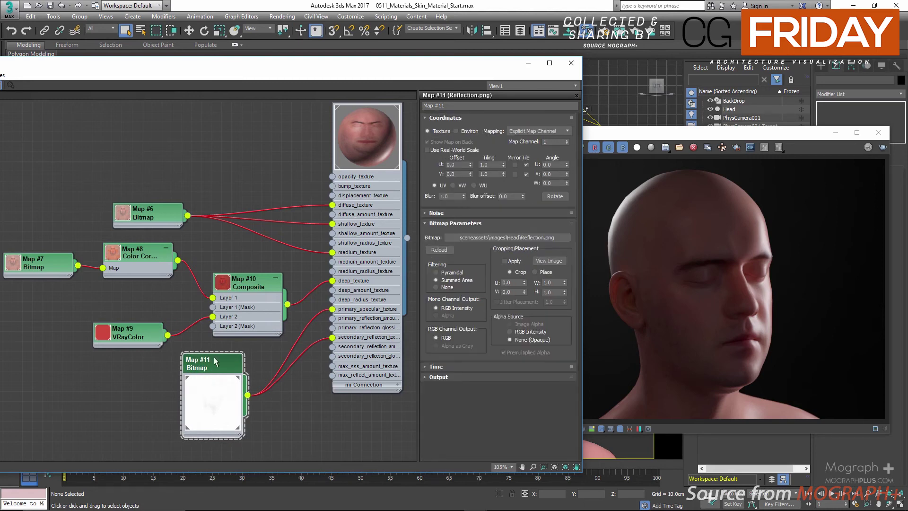
double_click(203, 394)
left_click_drag(232, 374, 220, 386)
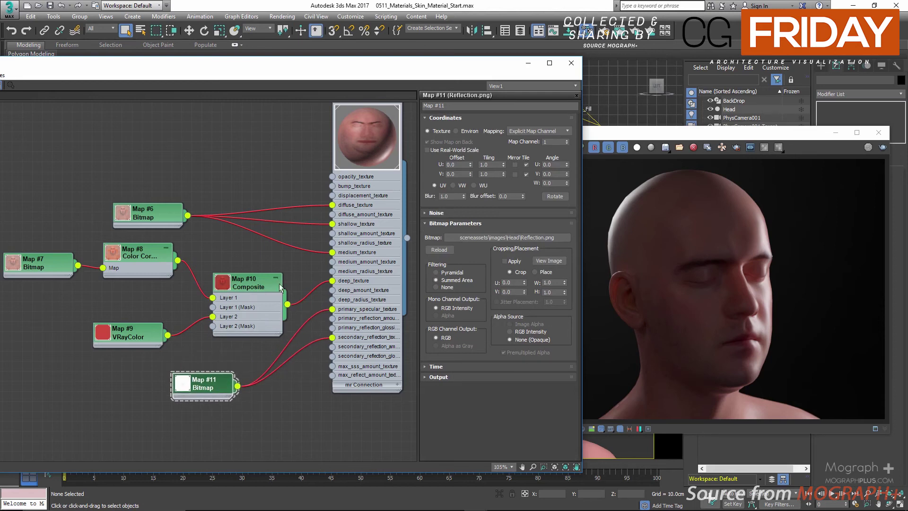
Set the skin material's primary reflection amount and secondary reflection amount to 0.3 each
middle_click_drag(307, 124, 298, 158)
double_click(361, 129)
scroll(530, 287, "down", 10)
left_click(543, 286)
type("0.3")
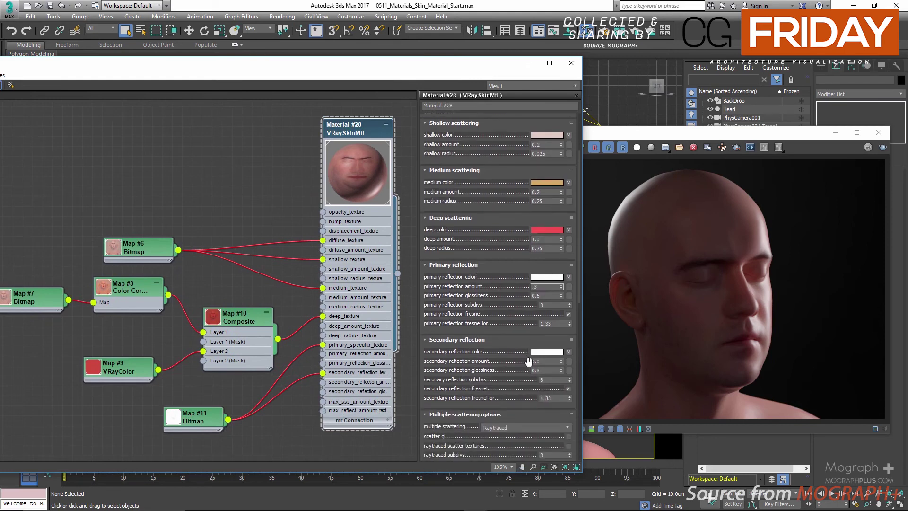
left_click(544, 361)
type("0.3")
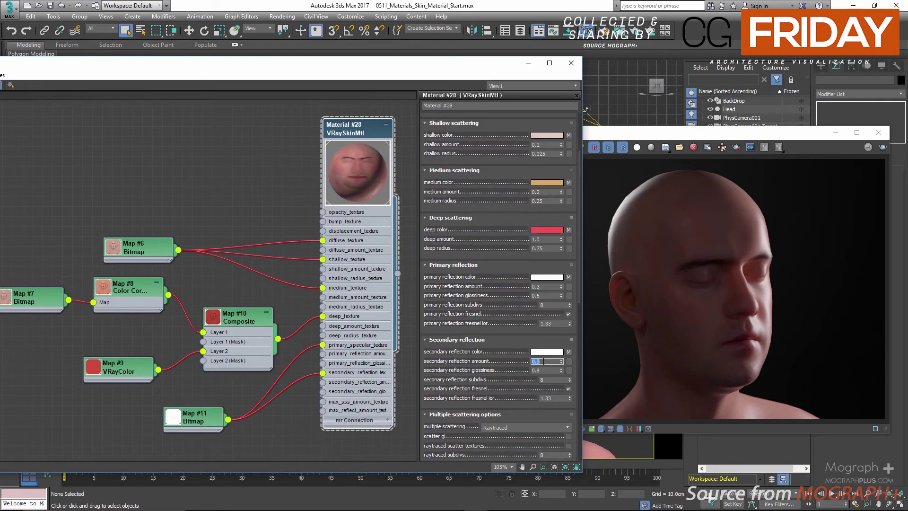
Set the skin material's primary reflection glossiness to 0.5 and secondary reflection glossiness to 0.65
left_click(544, 295)
left_click(544, 370)
type("0.65")
key("Return")
scroll(191, 198, "down", 1)
middle_click_drag(172, 195, 116, 192)
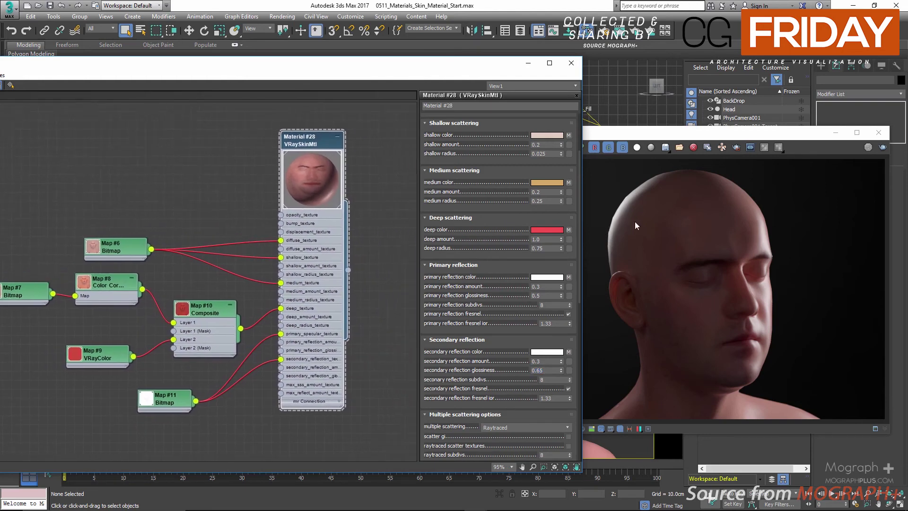
Load render 06 from the frame buffer history and examine the skin's reflections on the face up close
left_click(629, 223)
left_click(407, 207)
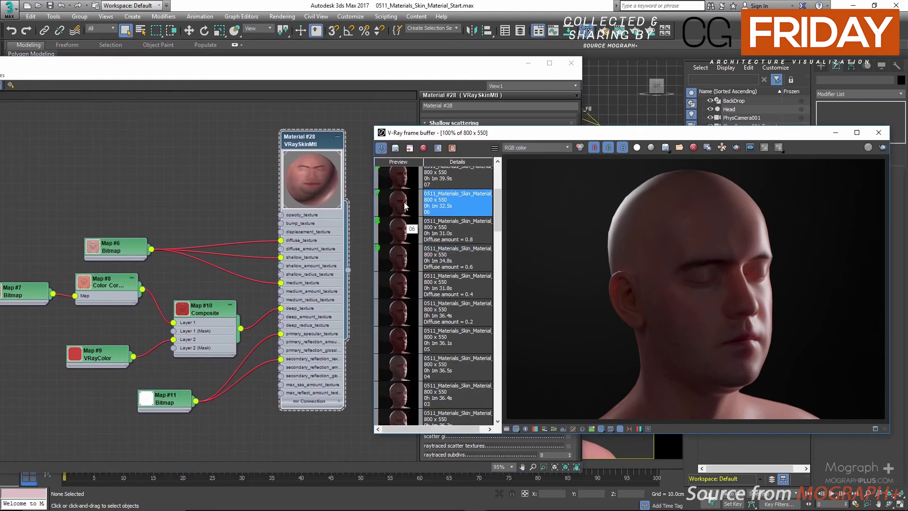
scroll(407, 232, "up", 1)
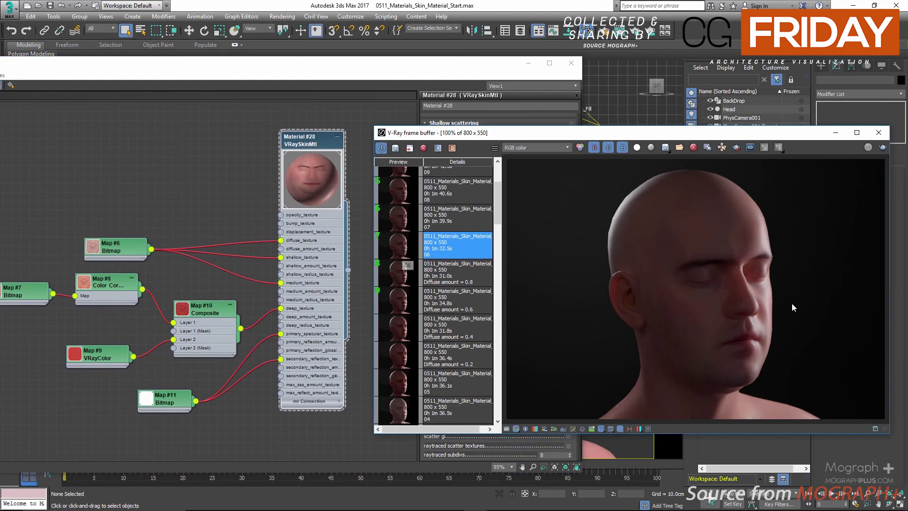
scroll(768, 304, "up", 2)
scroll(717, 292, "down", 2)
scroll(722, 301, "up", 2)
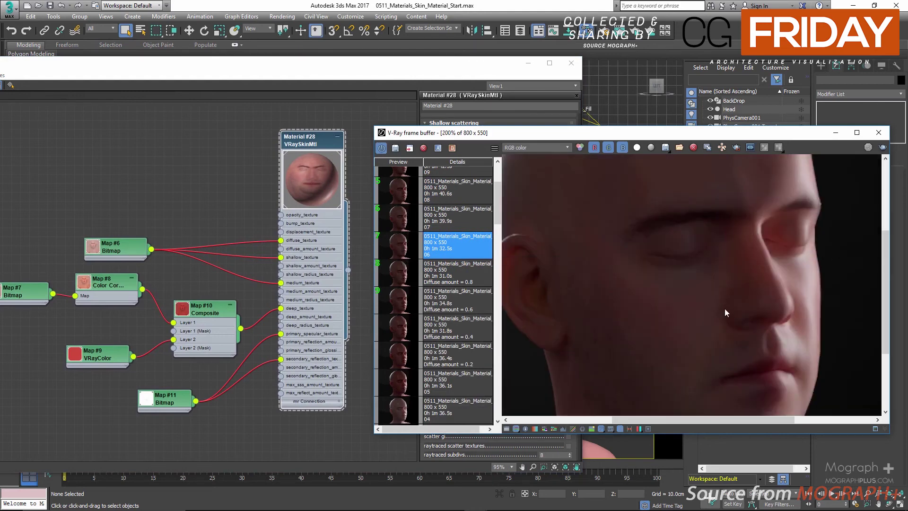
scroll(728, 266, "down", 2)
scroll(728, 282, "up", 2)
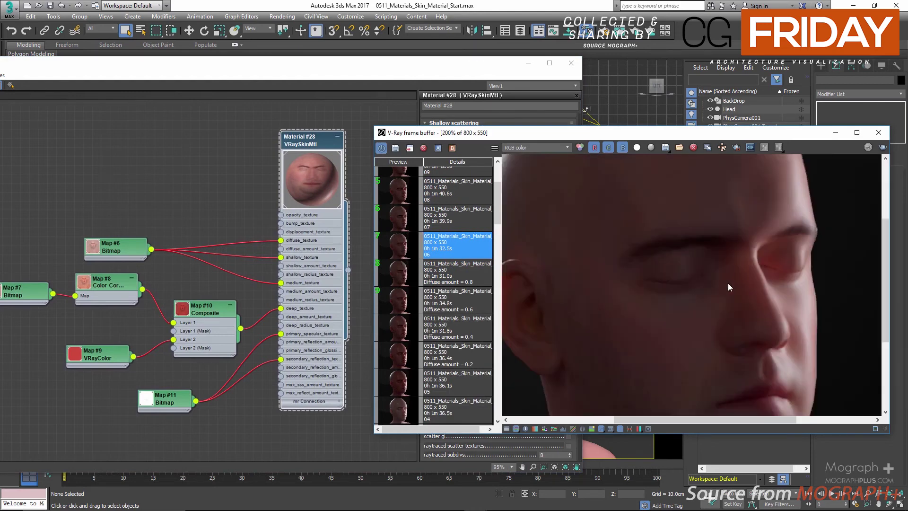
scroll(702, 256, "down", 2)
scroll(701, 259, "up", 3)
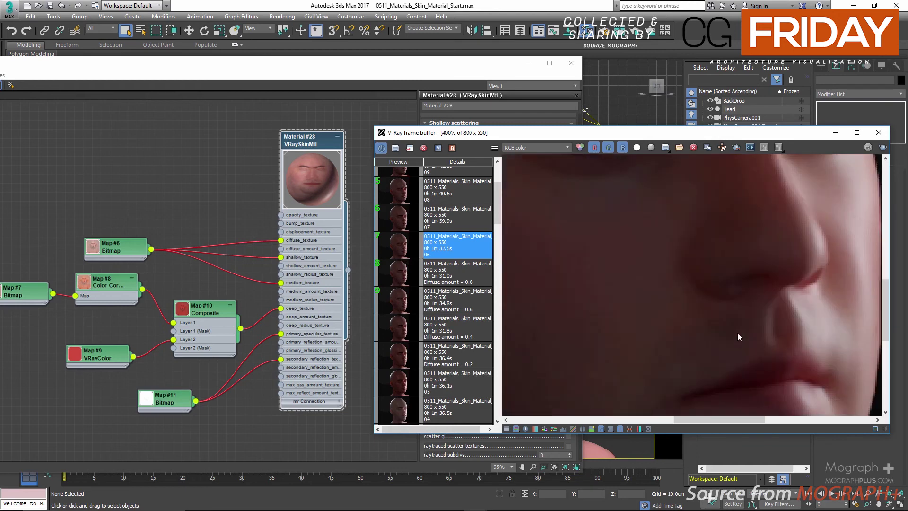
scroll(681, 227, "down", 2)
scroll(688, 265, "down", 1)
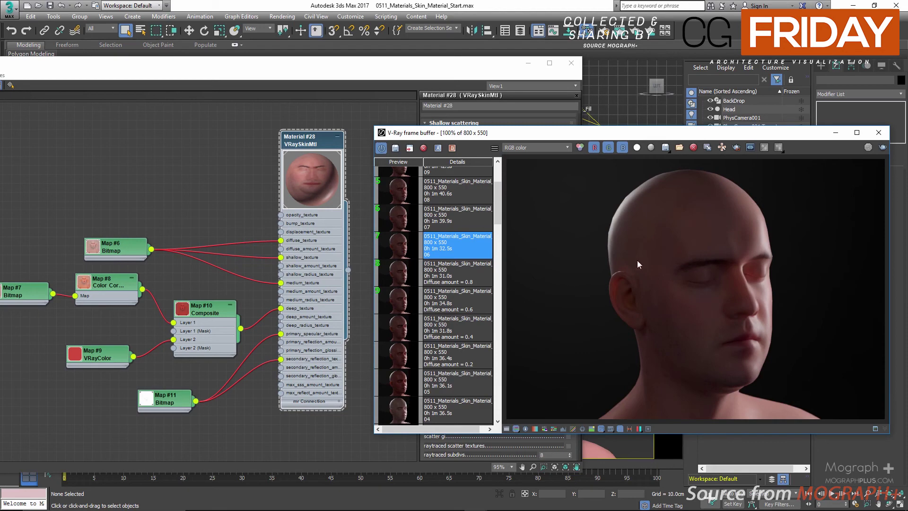
scroll(712, 275, "up", 1)
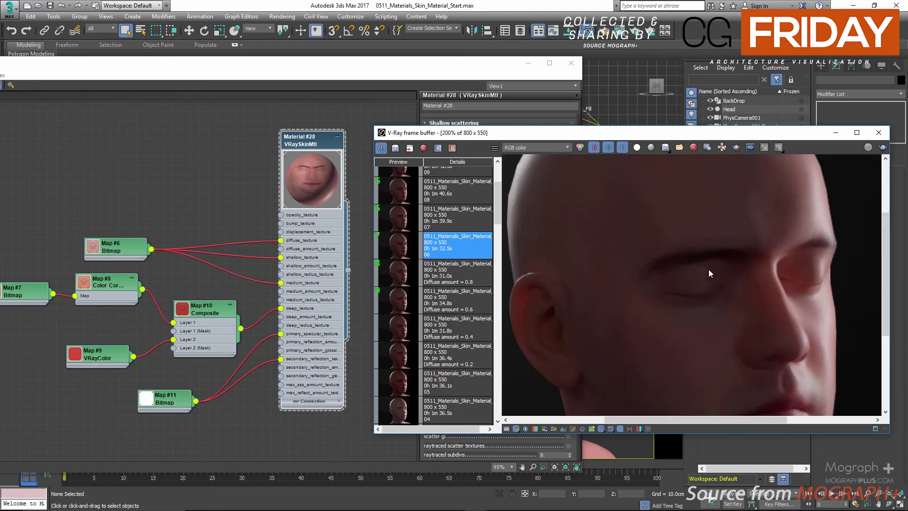
scroll(692, 263, "down", 1)
Enable scatter GI in the skin material's multiple scattering options
left_click(299, 145)
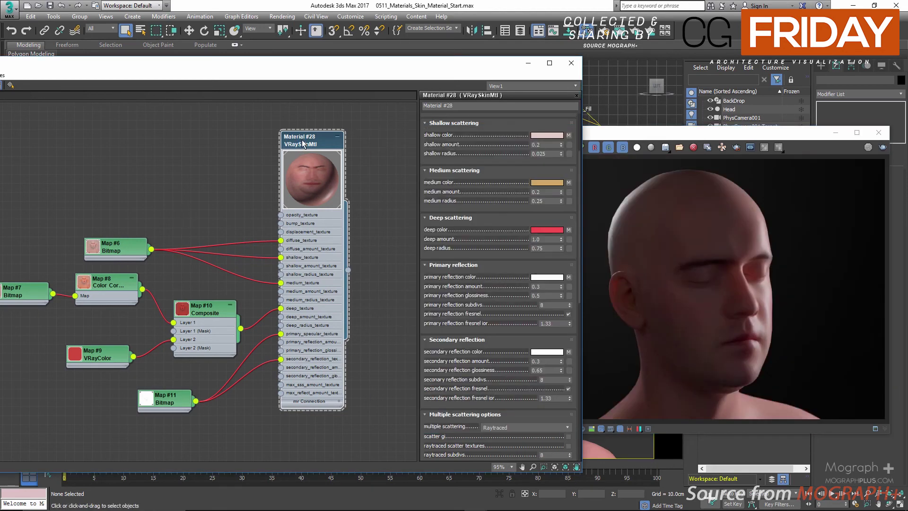
scroll(469, 354, "down", 2)
scroll(457, 222, "up", 3)
scroll(464, 309, "down", 4)
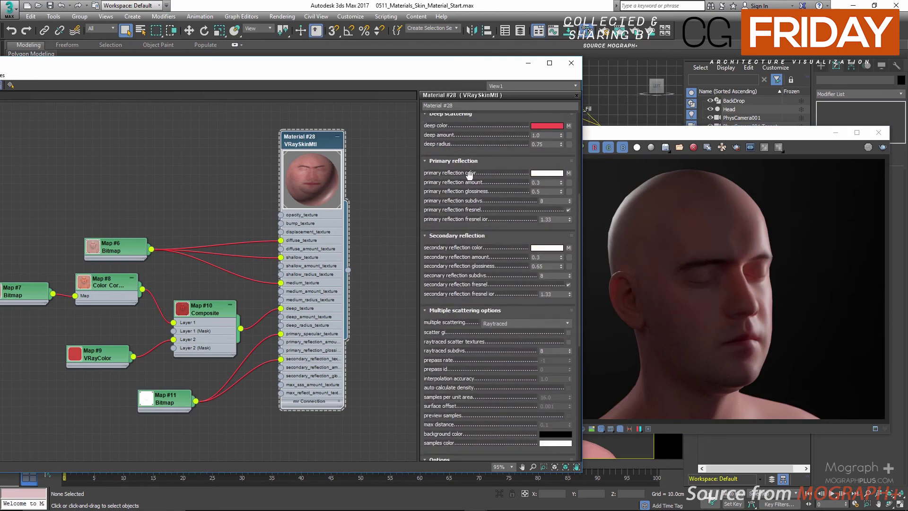
Compare renders 07 and 06 in the frame buffer history to judge the effect of scatter GI
left_click(665, 289)
left_click(397, 218)
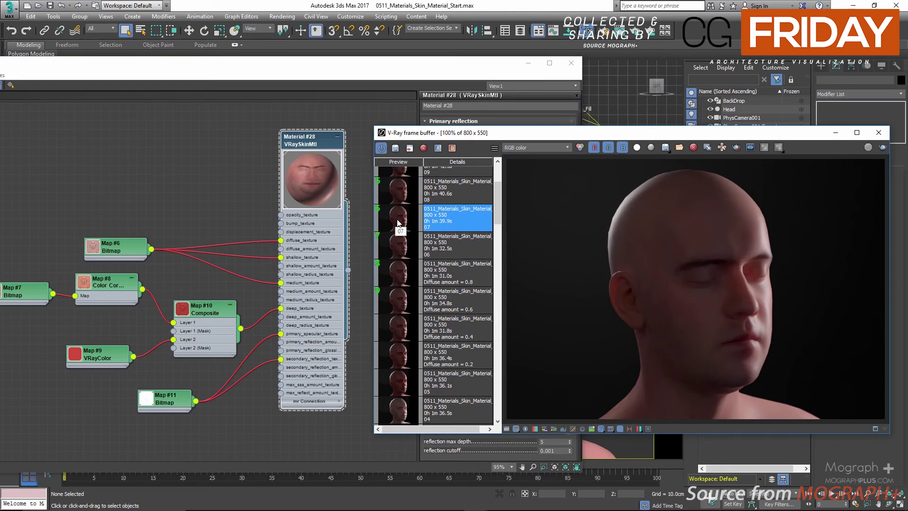
left_click(400, 252)
left_click(404, 222)
scroll(460, 308, "up", 3)
scroll(454, 303, "up", 1)
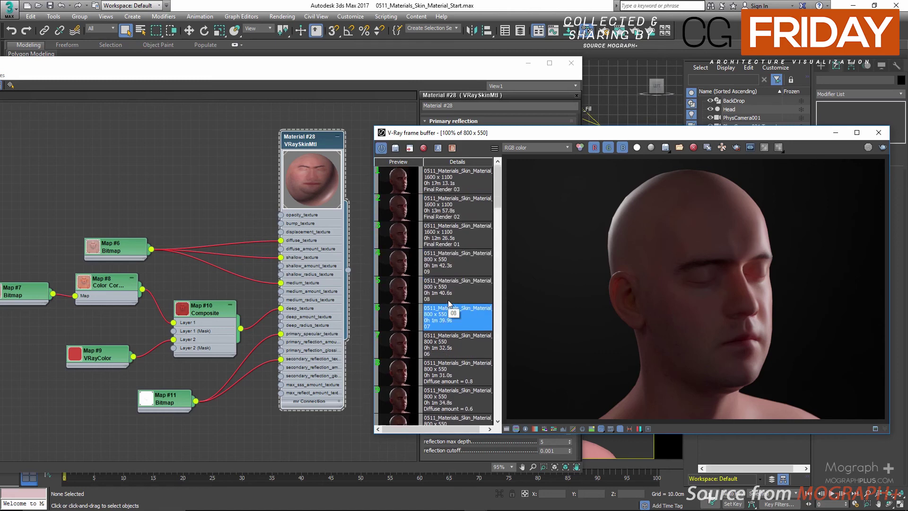
Move the material editor off the camera view, select the head and add a VRayDisplacementMod modifier
left_click(160, 166)
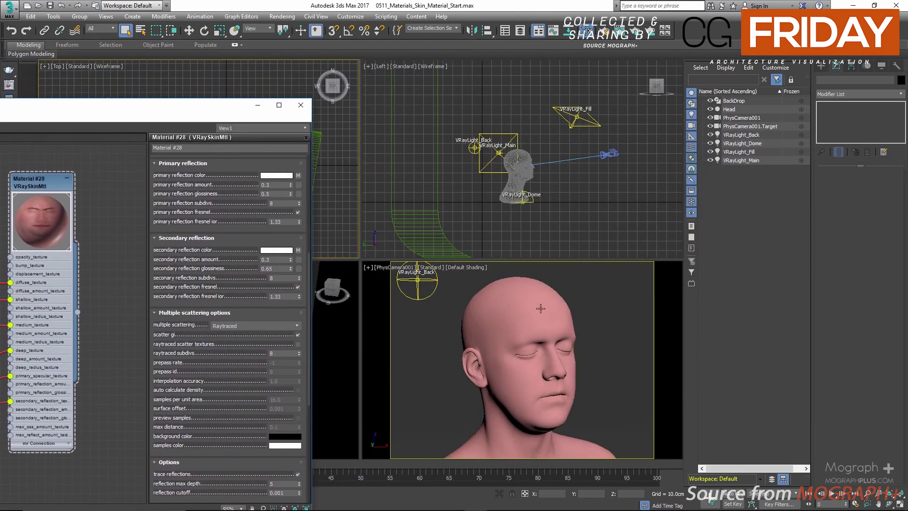
left_click(541, 308)
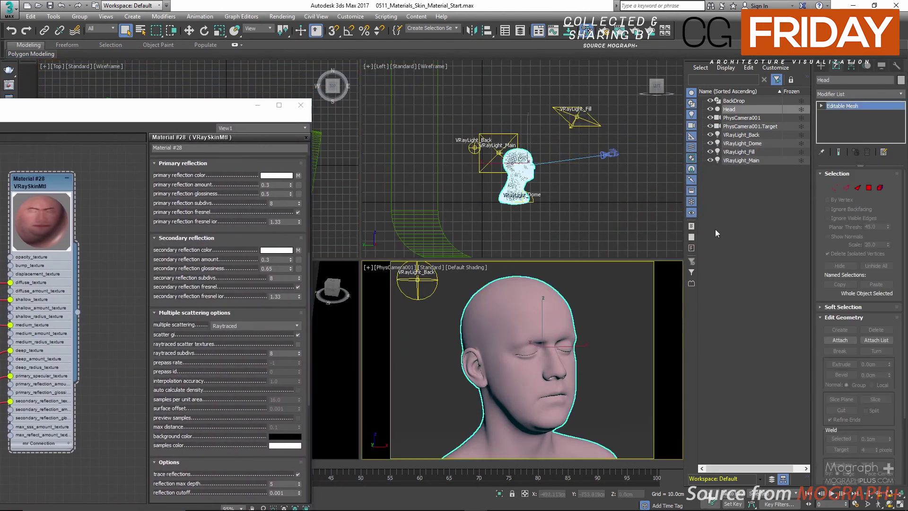
left_click(901, 96)
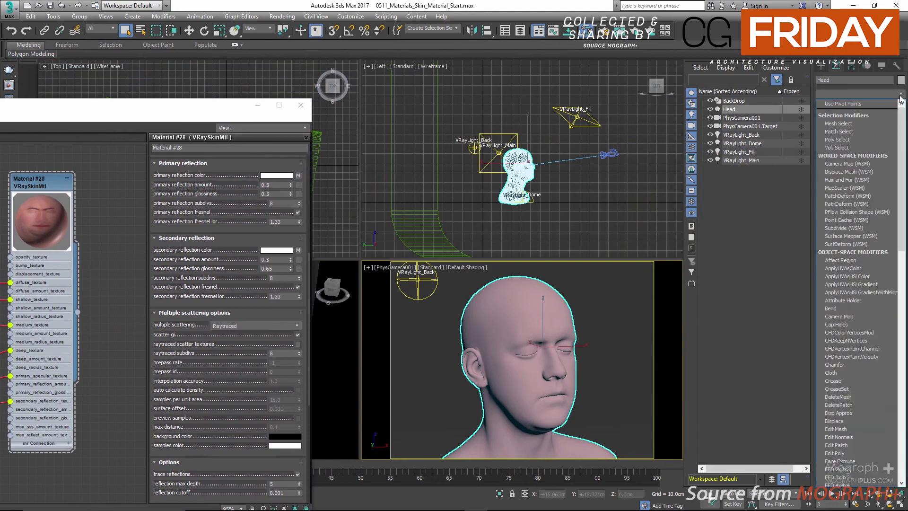
type("vr")
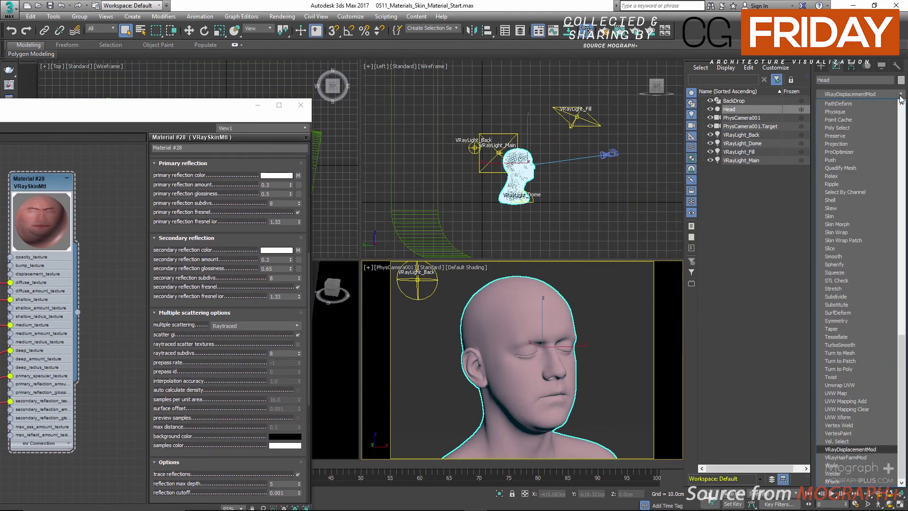
key("Return")
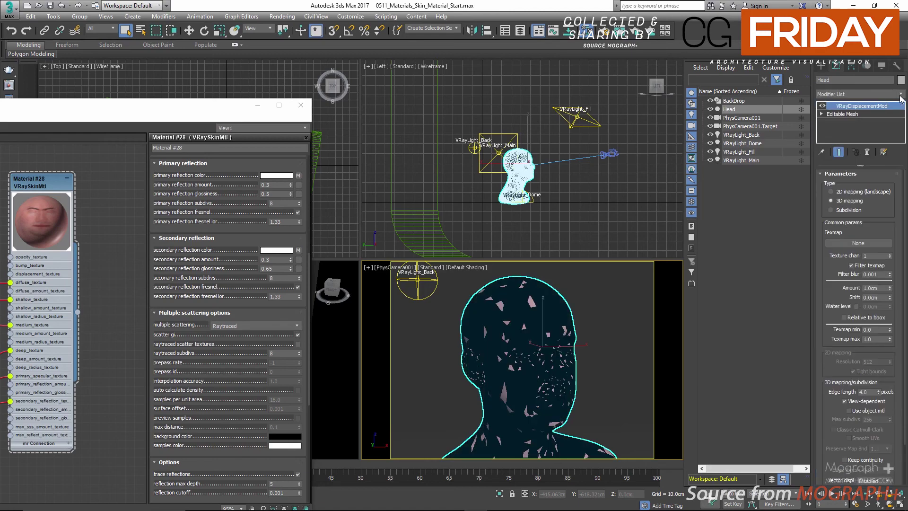
Load Displacement.png as a bitmap texmap for the displacement modifier and set the displacement type to Subdivision
left_click(853, 242)
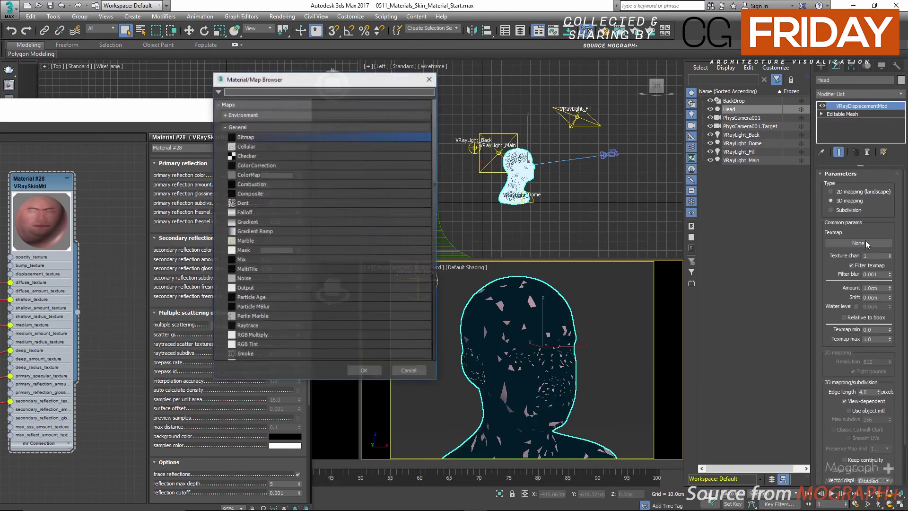
double_click(251, 136)
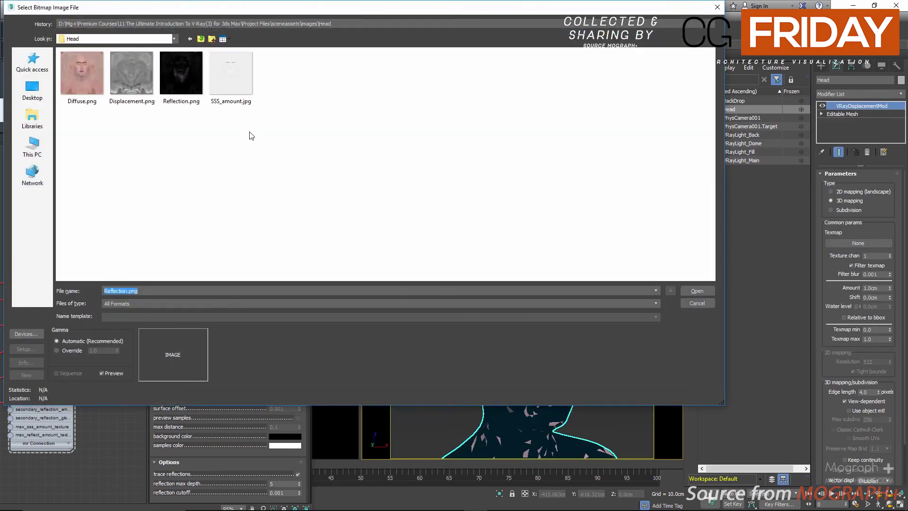
left_click(135, 72)
double_click(129, 70)
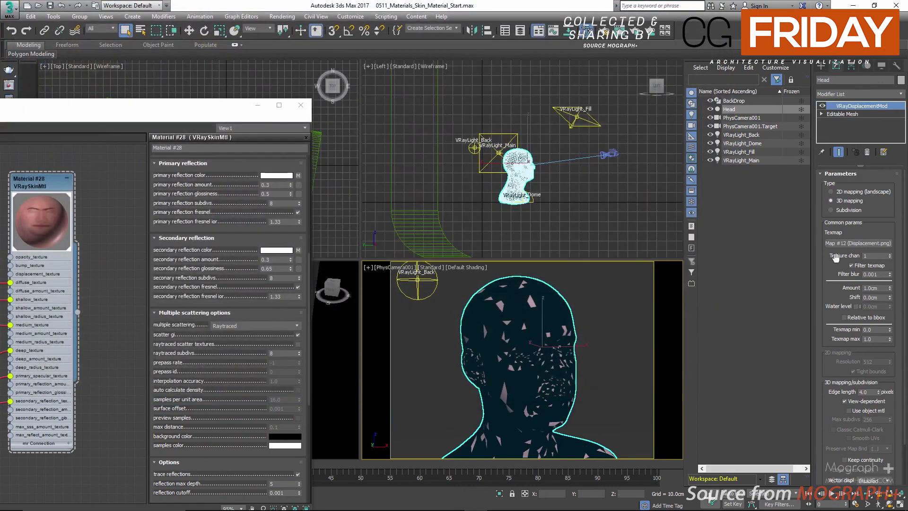
left_click(840, 211)
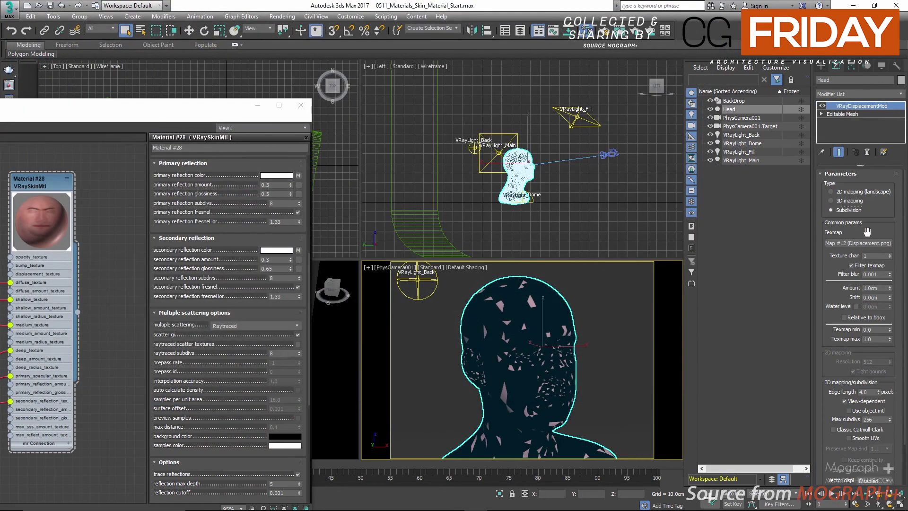
Set the head's displacement amount to 1.25 cm and its shift to -0.65 cm
scroll(867, 231, "down", 1)
scroll(868, 220, "down", 1)
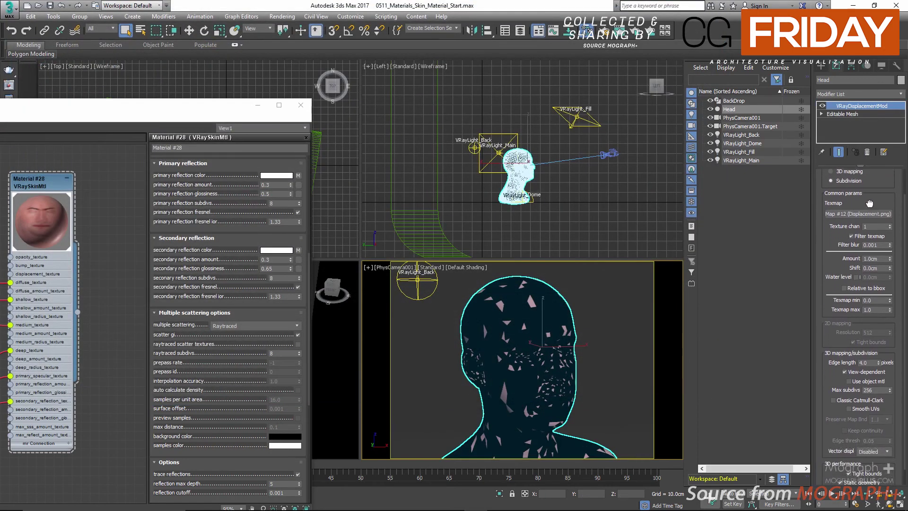
double_click(875, 259)
type("1.25")
key("Return")
double_click(872, 268)
type("-0.65")
key("Return")
Set the displacement modifier's edge length to 1 pixel
left_click_drag(829, 263, 828, 236)
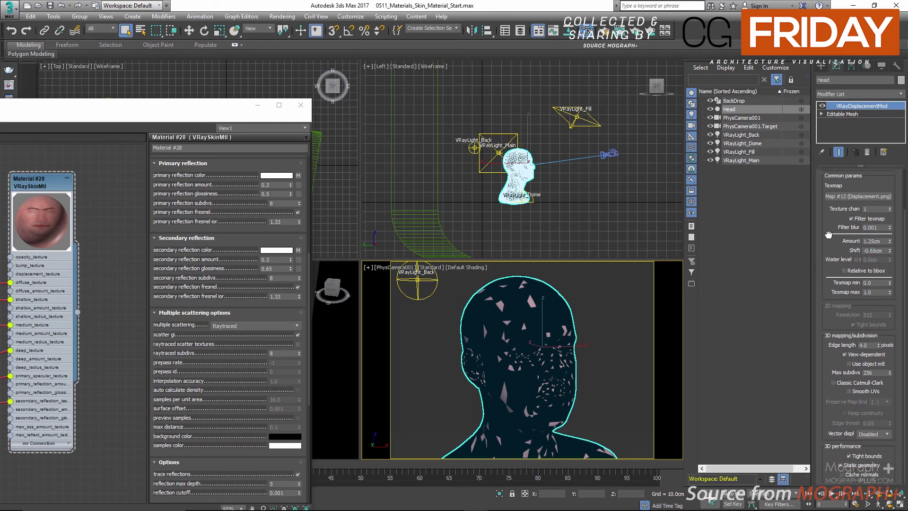
double_click(868, 347)
type("1")
key("Return")
Load render 08 in the frame buffer, compare it with render 07 and examine the displaced skin detail up close
left_click(11, 86)
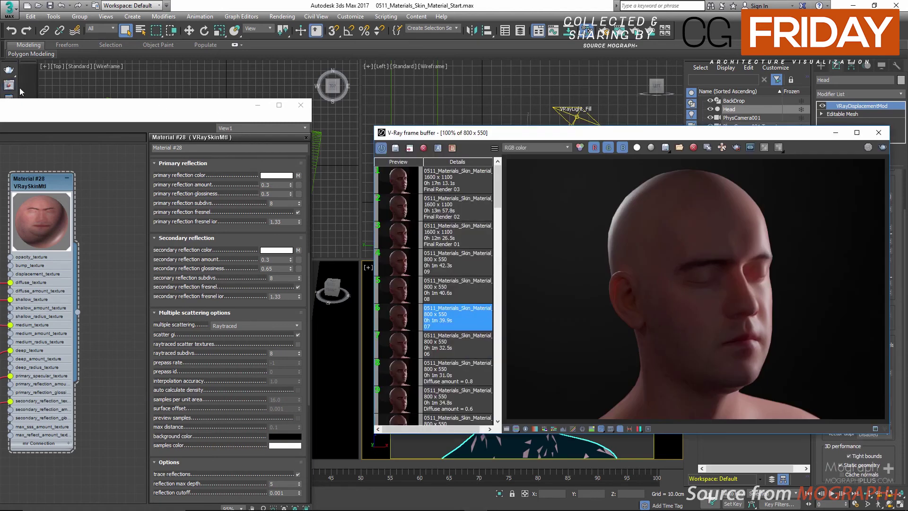
left_click(392, 292)
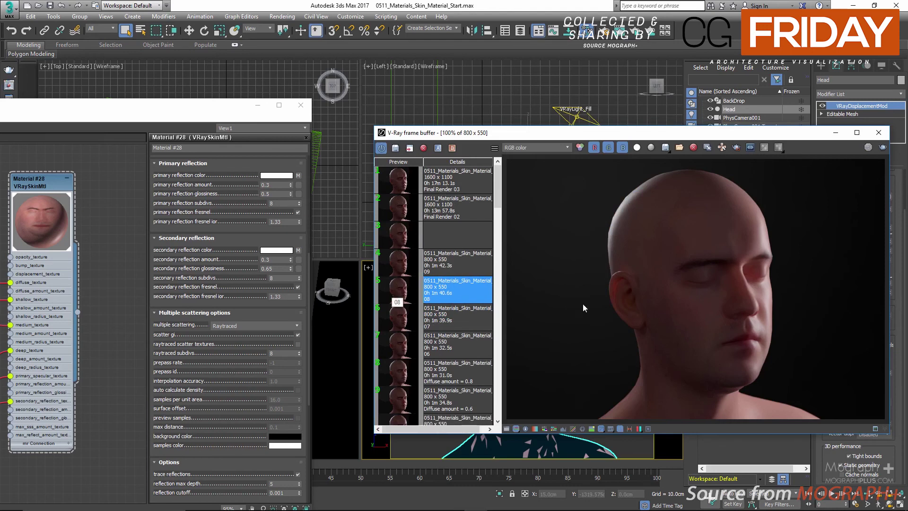
scroll(737, 318, "up", 2)
scroll(694, 291, "up", 3)
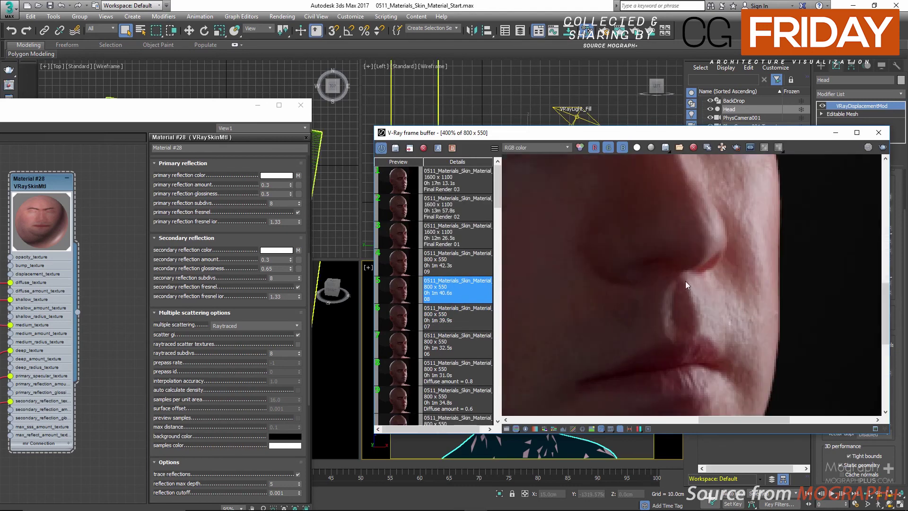
scroll(691, 203, "down", 2)
scroll(670, 206, "up", 2)
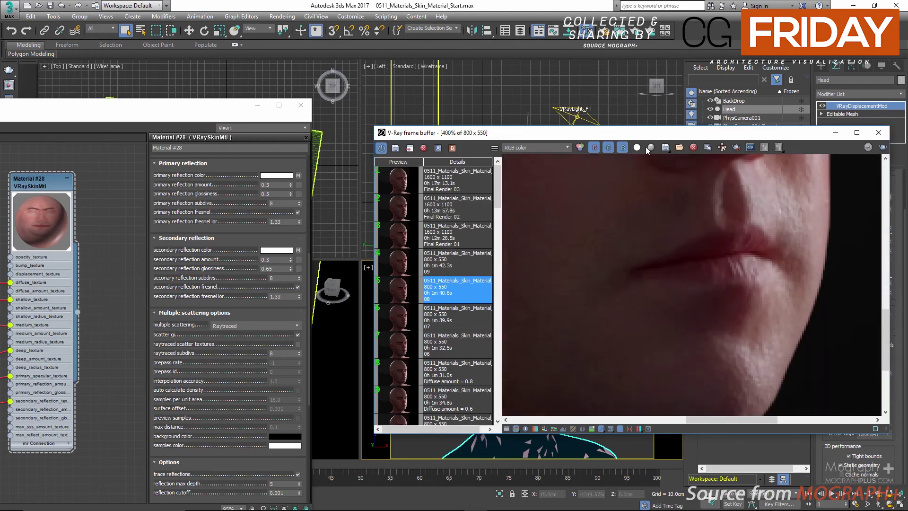
double_click(396, 318)
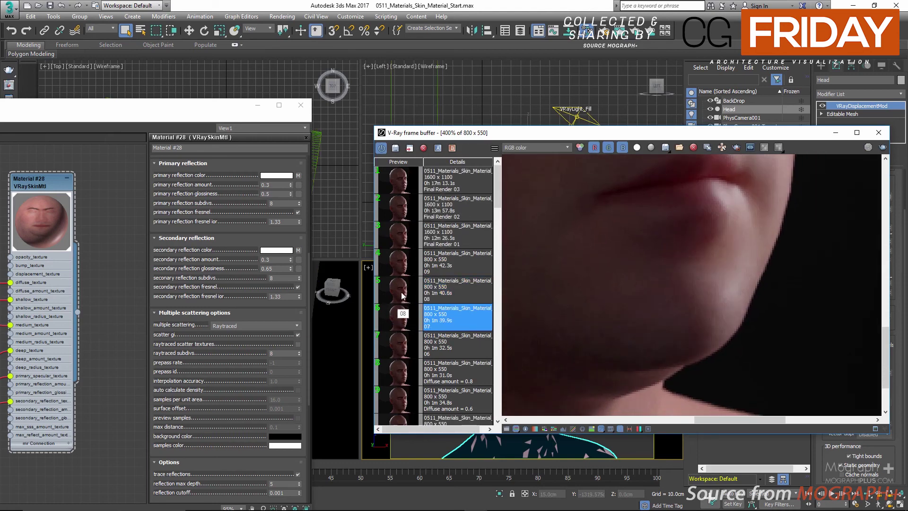
double_click(398, 295)
scroll(659, 283, "down", 2)
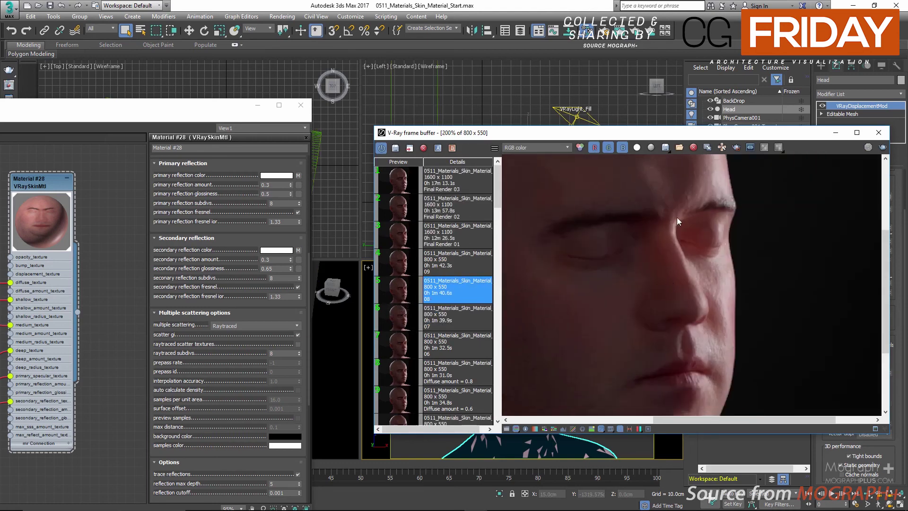
scroll(630, 222, "up", 2)
scroll(648, 262, "down", 1)
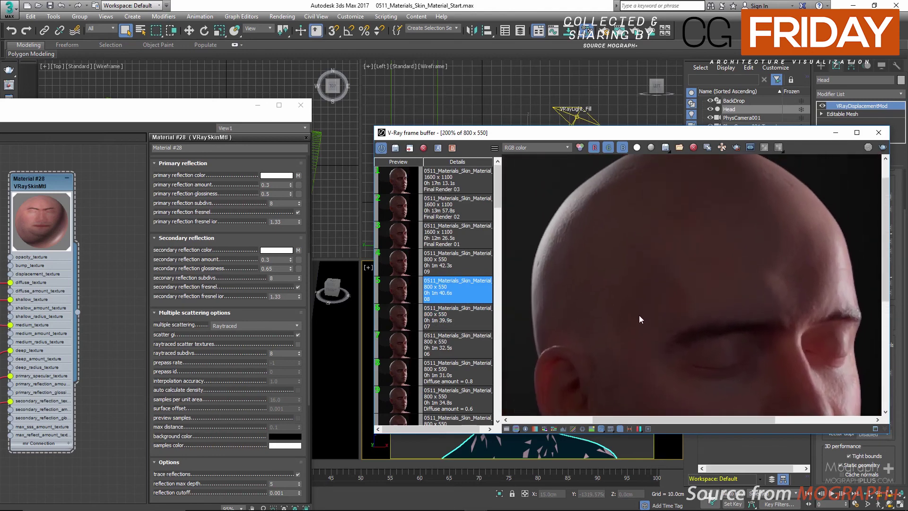
scroll(626, 271, "down", 1)
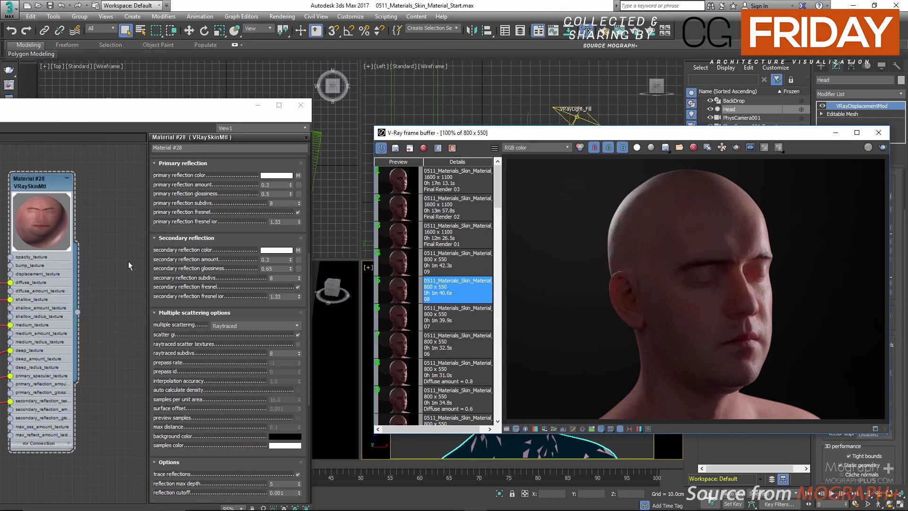
Bring the material editor back into view and choose a Bitmap map for the skin material's max SSS amount
left_click_drag(148, 116, 404, 67)
scroll(441, 325, "up", 4)
scroll(441, 325, "up", 3)
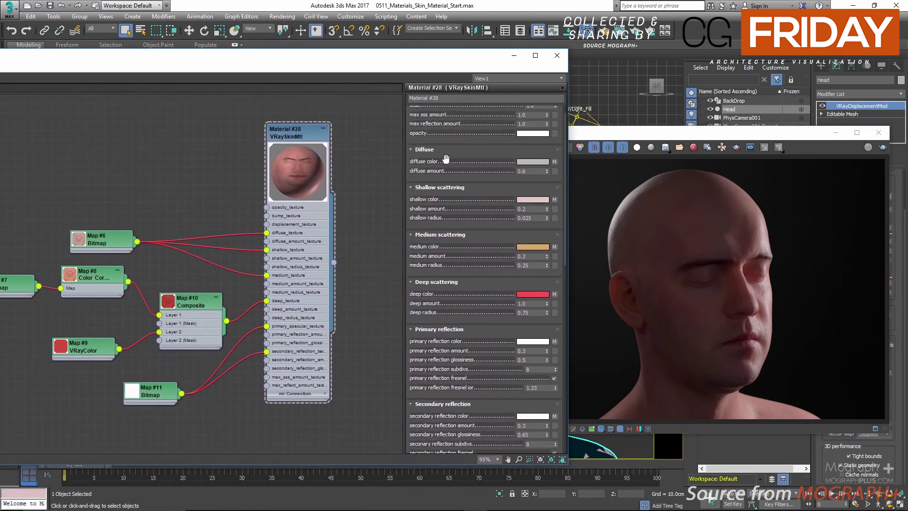
scroll(447, 158, "up", 1)
double_click(534, 132)
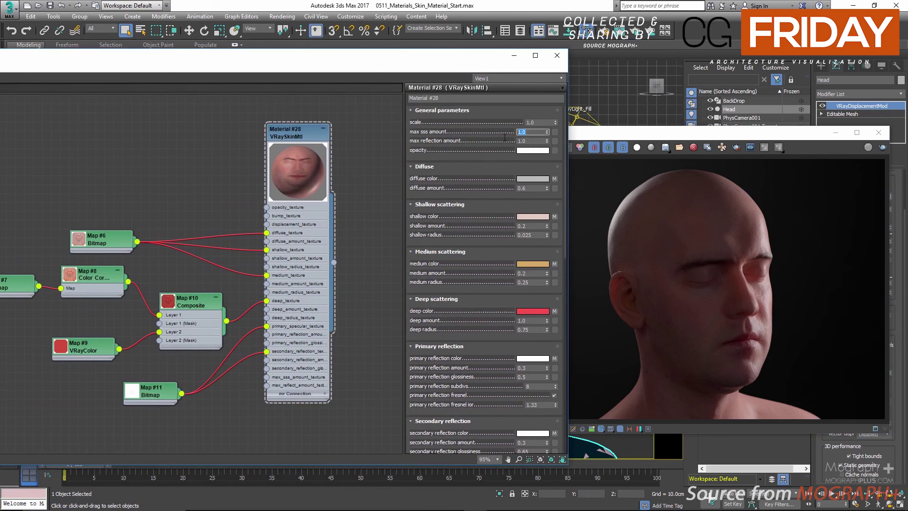
left_click(502, 131)
left_click(557, 131)
double_click(247, 139)
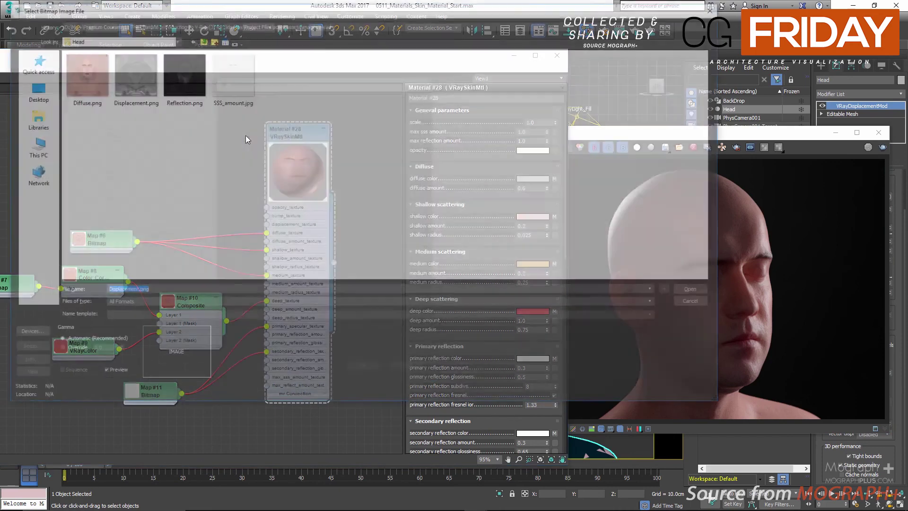
Preview SSS_amount.jpg at full size and load it as the max SSS amount bitmap
left_click(231, 75)
left_click(26, 375)
left_click_drag(700, 9, 326, 25)
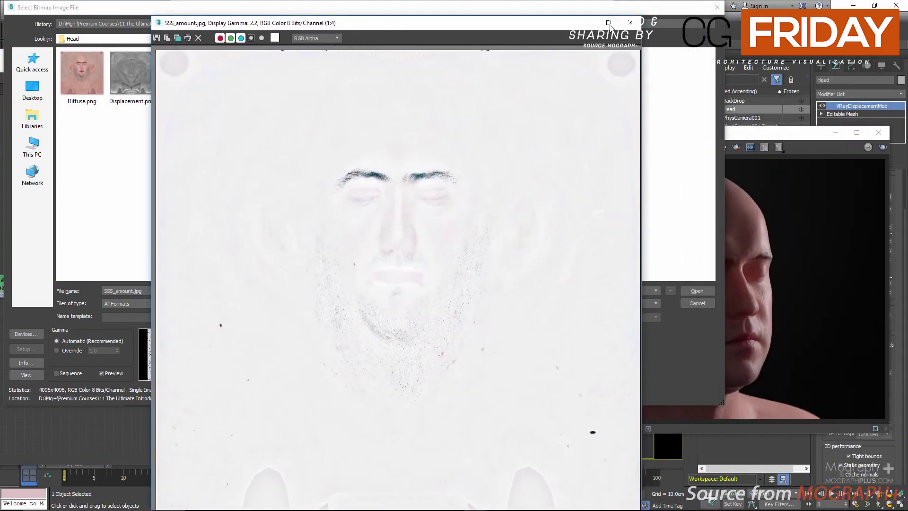
left_click(630, 22)
double_click(226, 83)
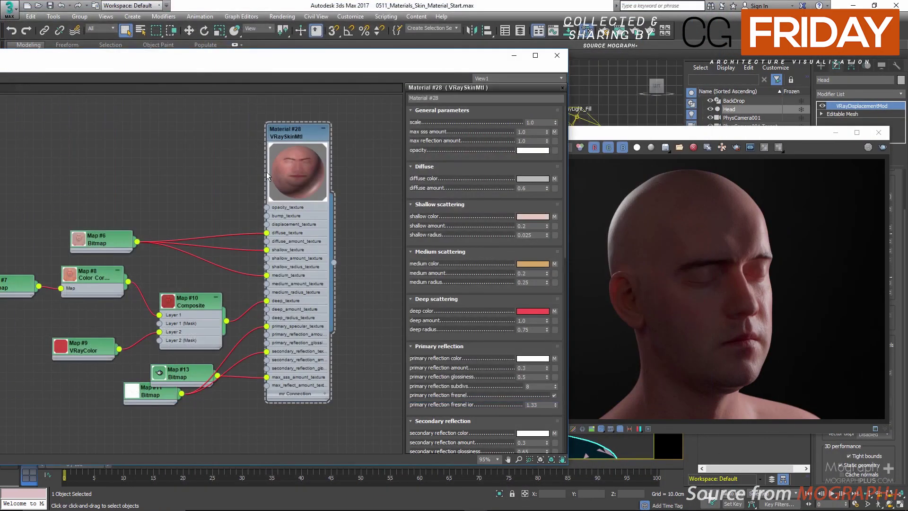
Move the max SSS amount bitmap node below the reflection bitmap node and load render 09 in the frame buffer
left_click_drag(191, 379, 141, 444)
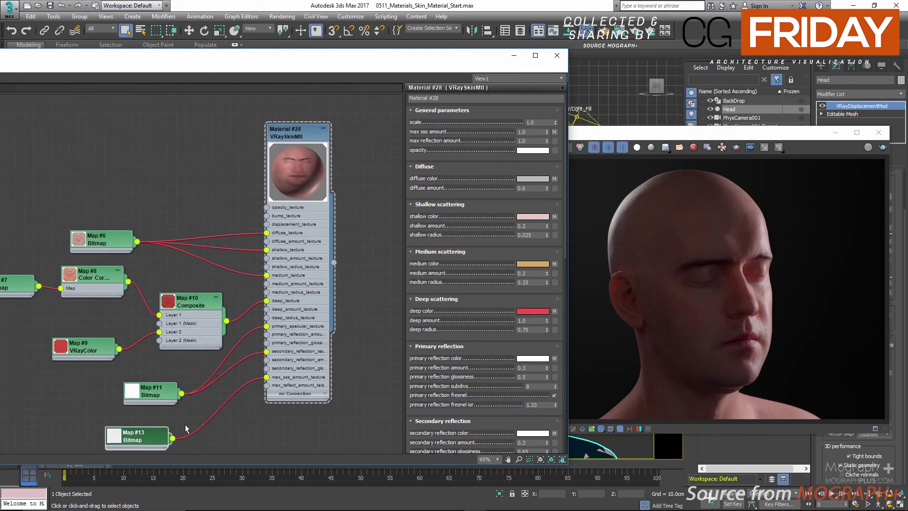
left_click(669, 277)
left_click(409, 267)
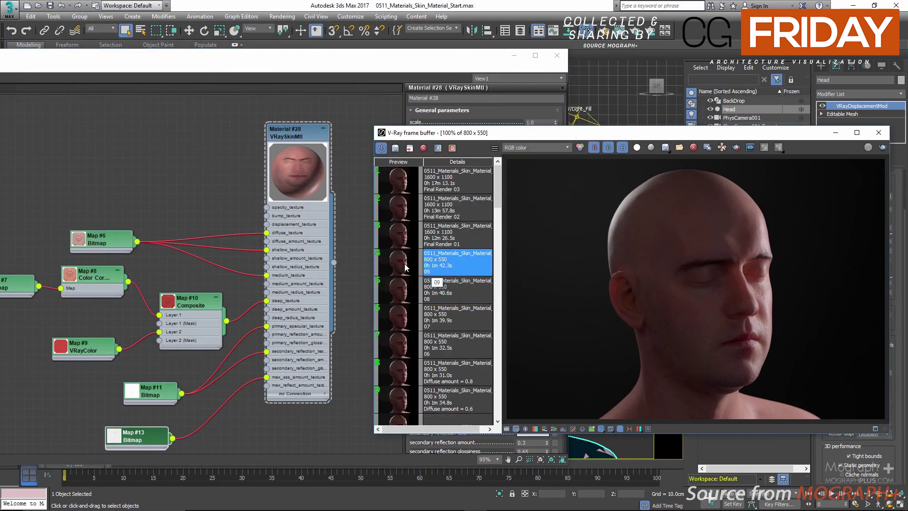
Compare renders 08 and 09 up close around both eyes and the nose
scroll(702, 274, "up", 5)
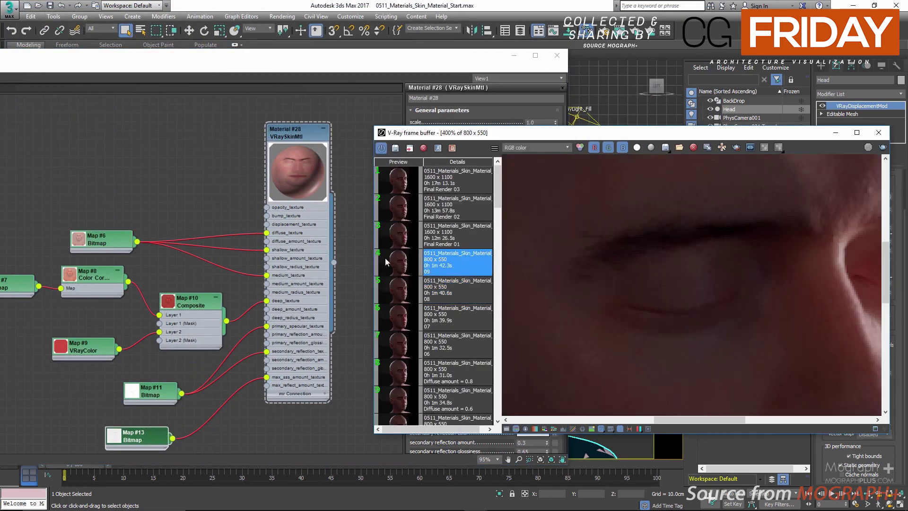
left_click(391, 293)
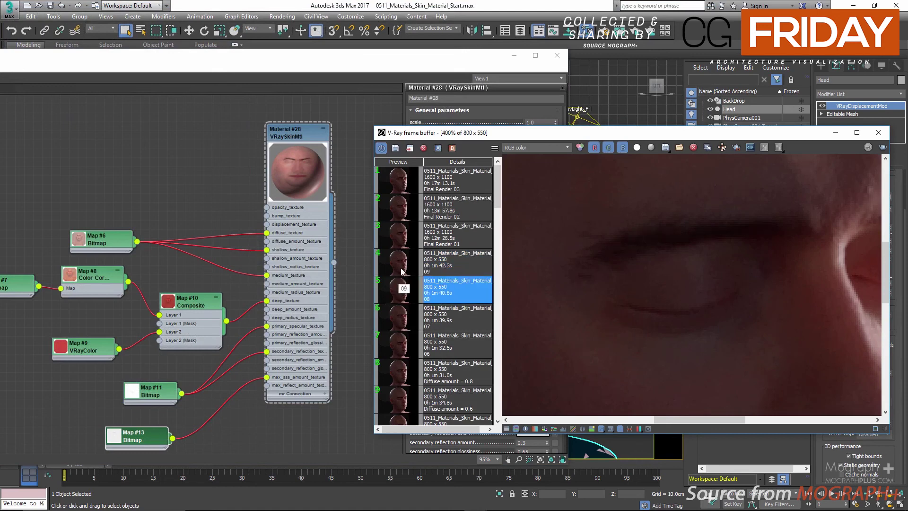
middle_click_drag(745, 264, 576, 283)
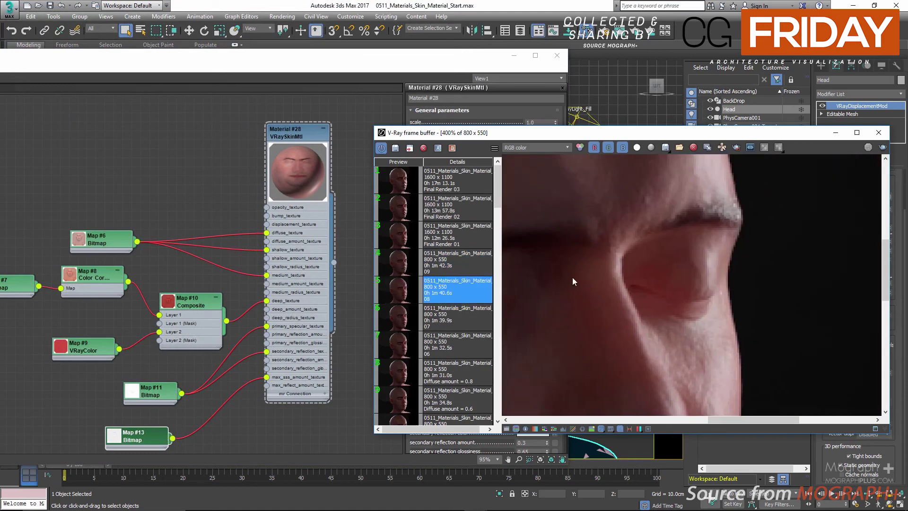
left_click(398, 268)
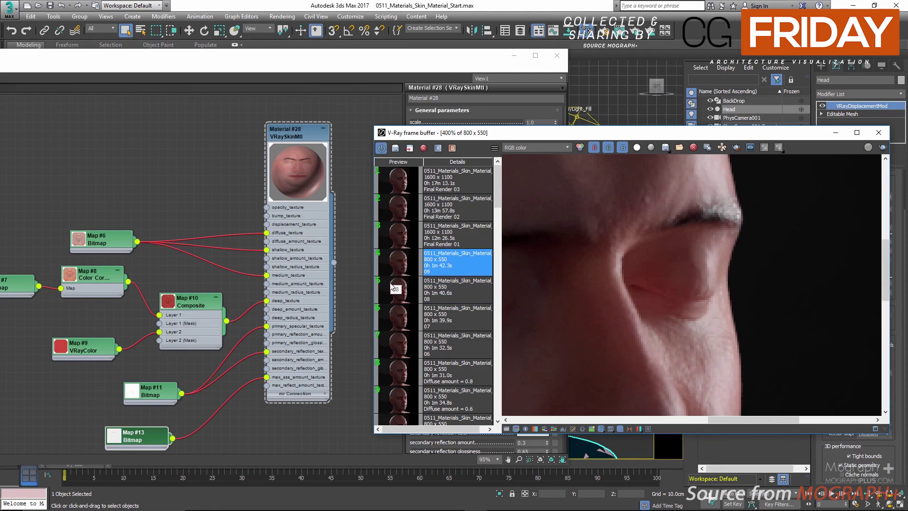
left_click(395, 281)
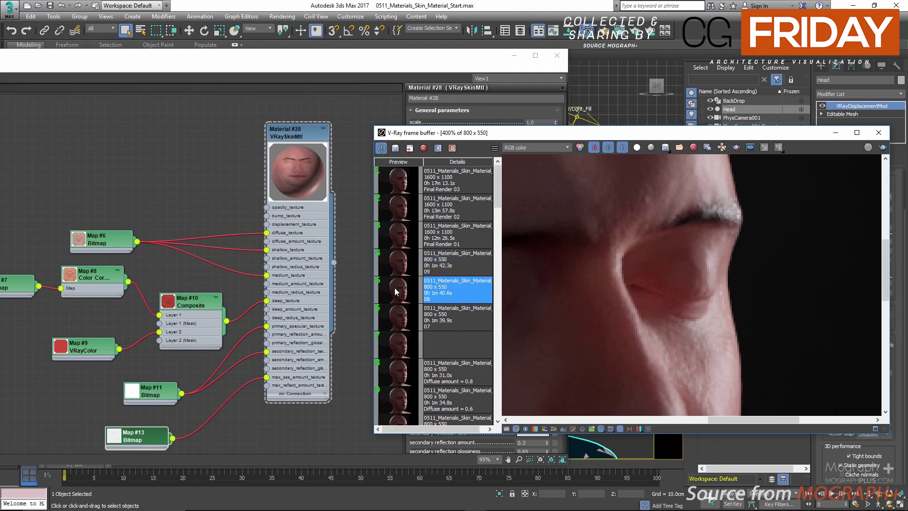
left_click(394, 264)
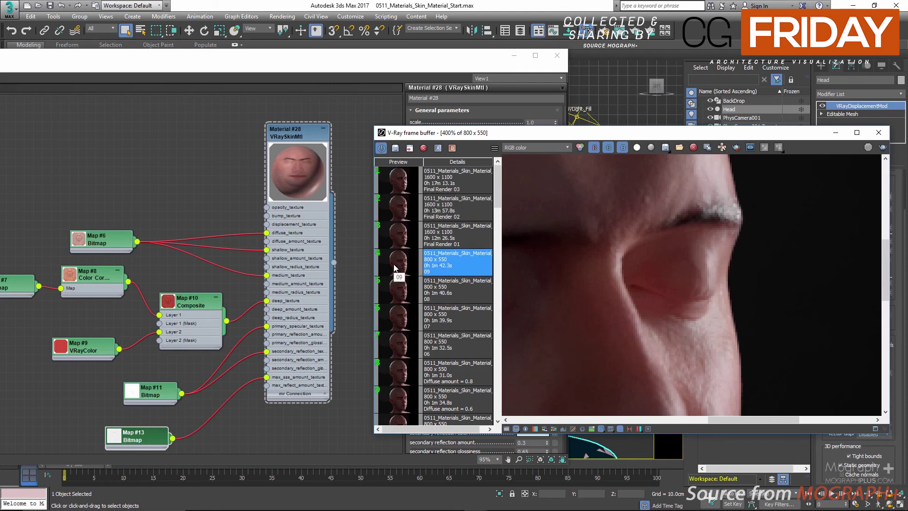
Load Final Render 01 from the render history, view it at 100% in the maximized frame buffer and look at its history options
double_click(605, 135)
scroll(421, 222, "down", 2)
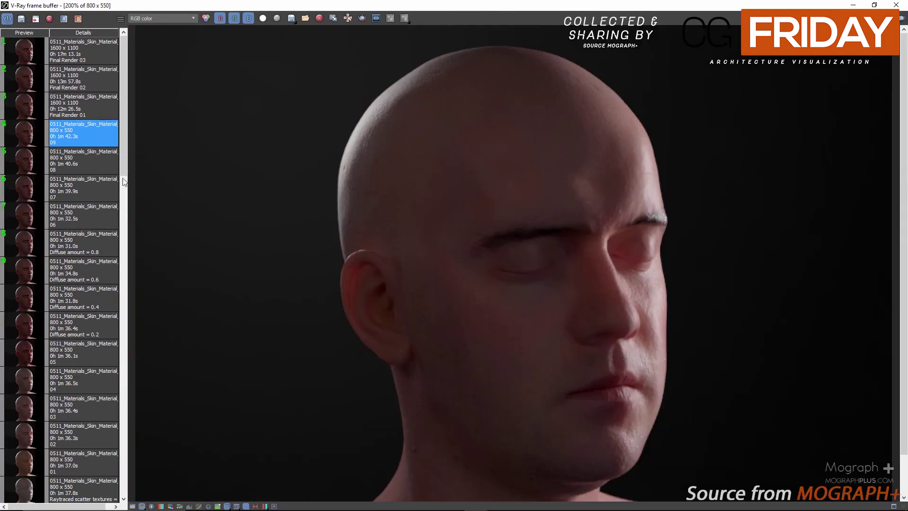
left_click(20, 114)
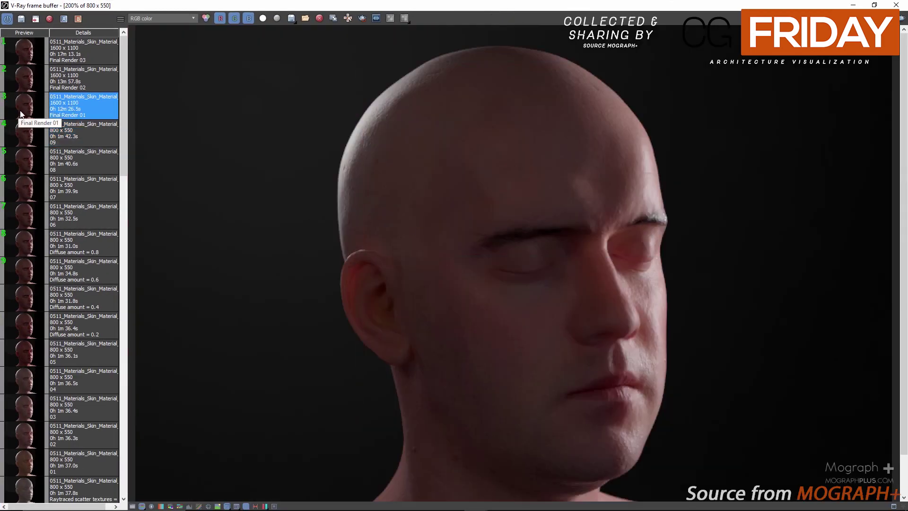
double_click(396, 195)
scroll(357, 197, "down", 2)
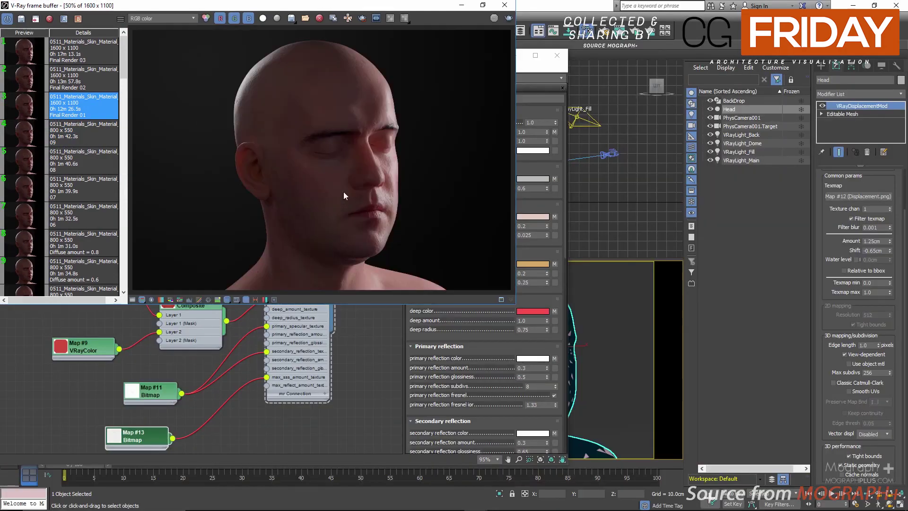
left_click(478, 6)
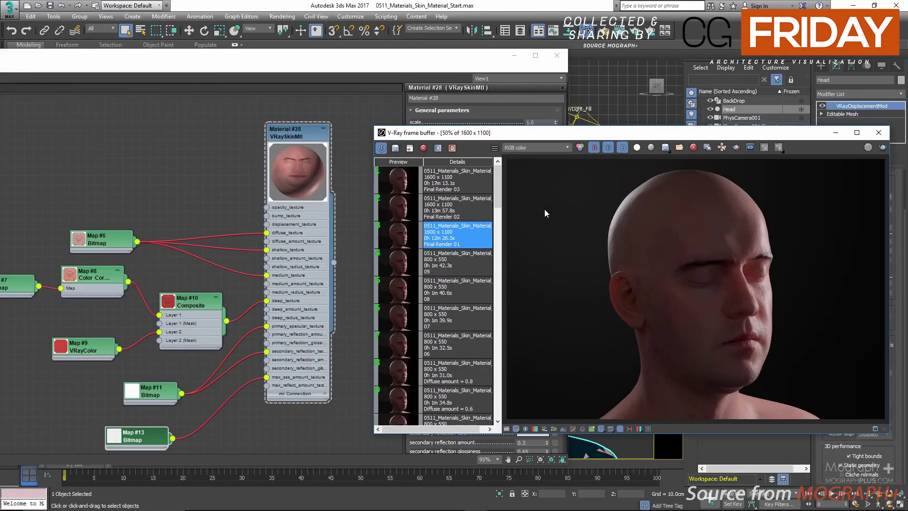
double_click(673, 136)
scroll(464, 183, "up", 2)
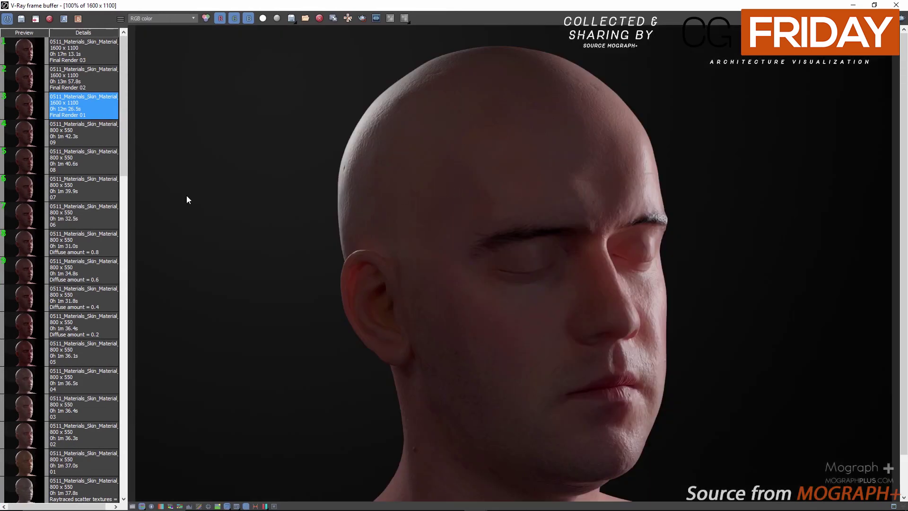
right_click(60, 107)
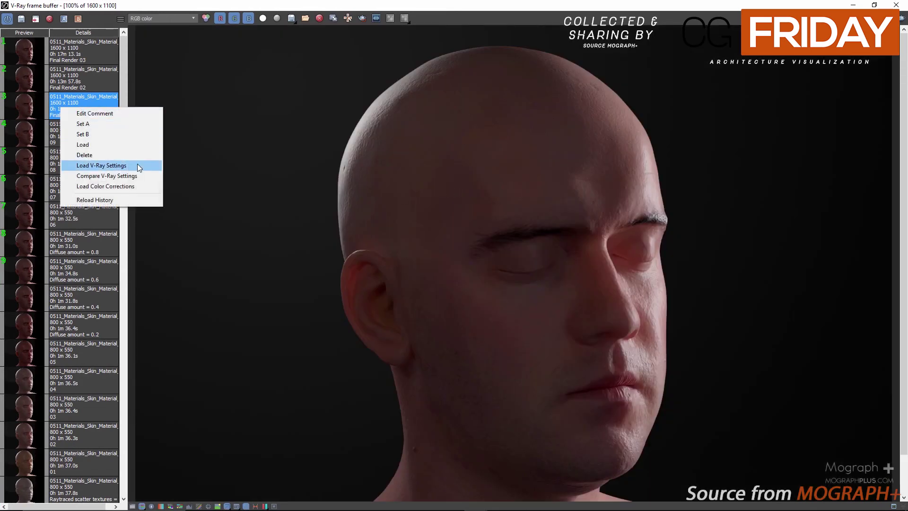
left_click(498, 178)
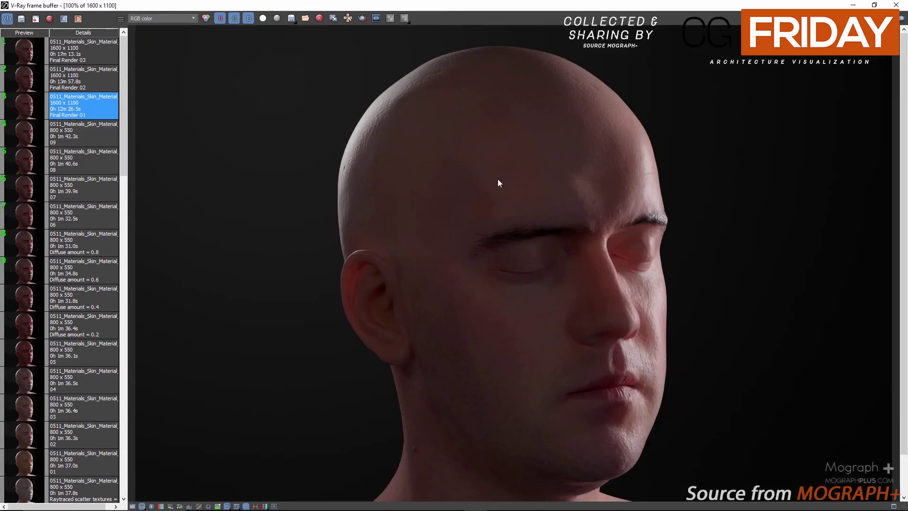
Examine the skin detail of Final Render 01 around the lips, chin, ear and cheek, and the head as a whole
scroll(511, 194, "down", 2)
scroll(529, 212, "up", 2)
middle_click_drag(501, 259, 488, 208)
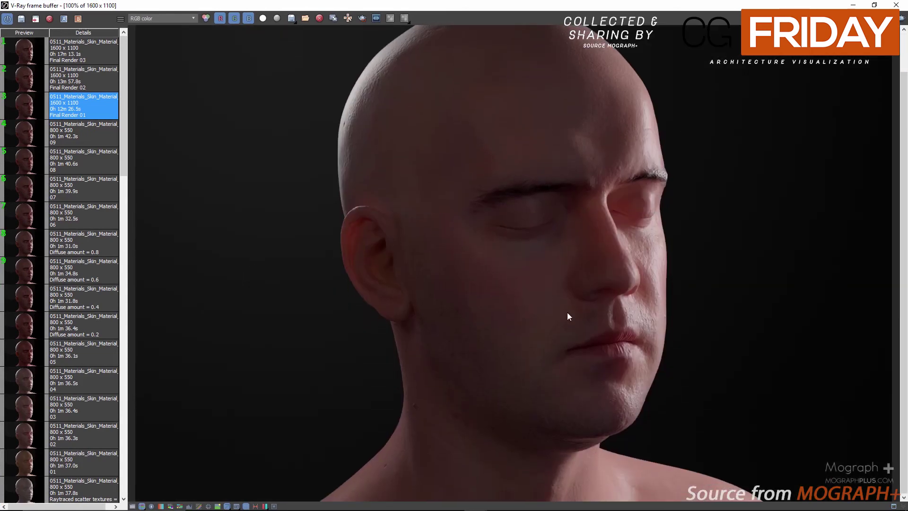
scroll(621, 378, "up", 1)
middle_click_drag(622, 379, 529, 277)
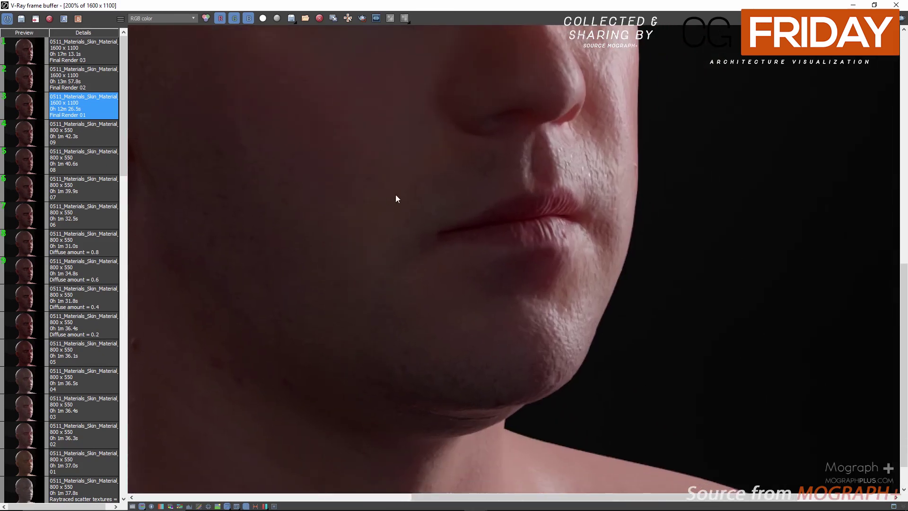
middle_click_drag(363, 191, 484, 322)
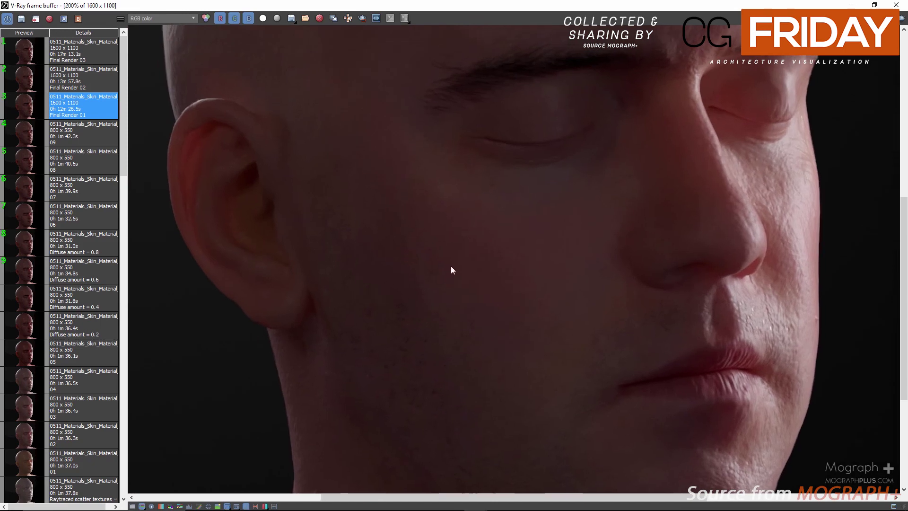
middle_click_drag(452, 236, 556, 283)
scroll(557, 281, "down", 1)
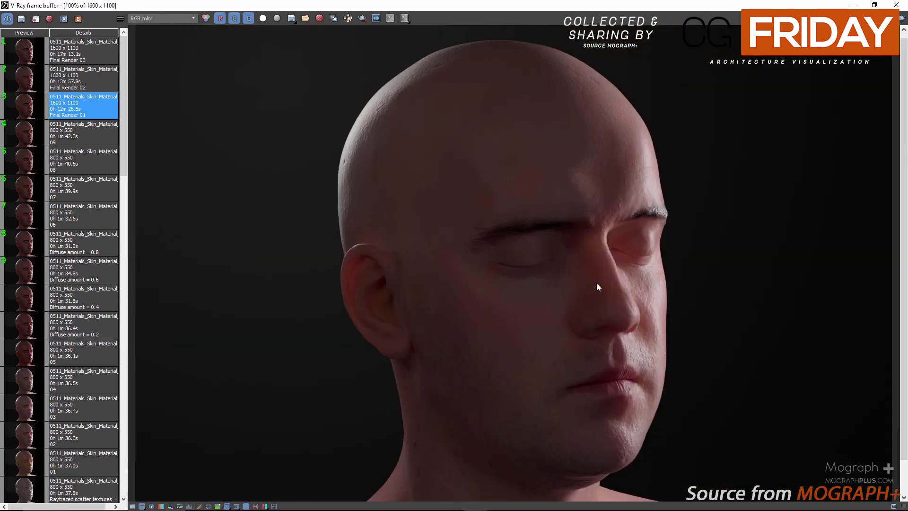
scroll(595, 283, "down", 1)
scroll(596, 328, "up", 1)
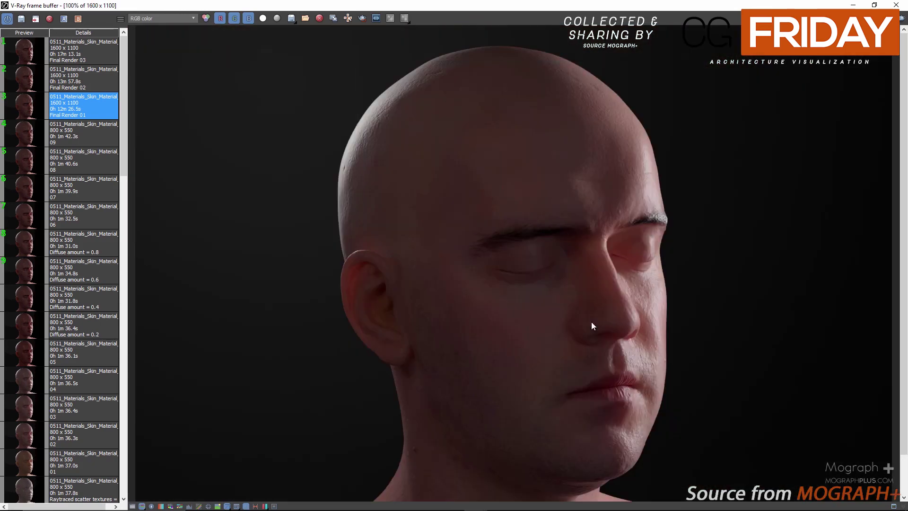
middle_click_drag(591, 365, 583, 331)
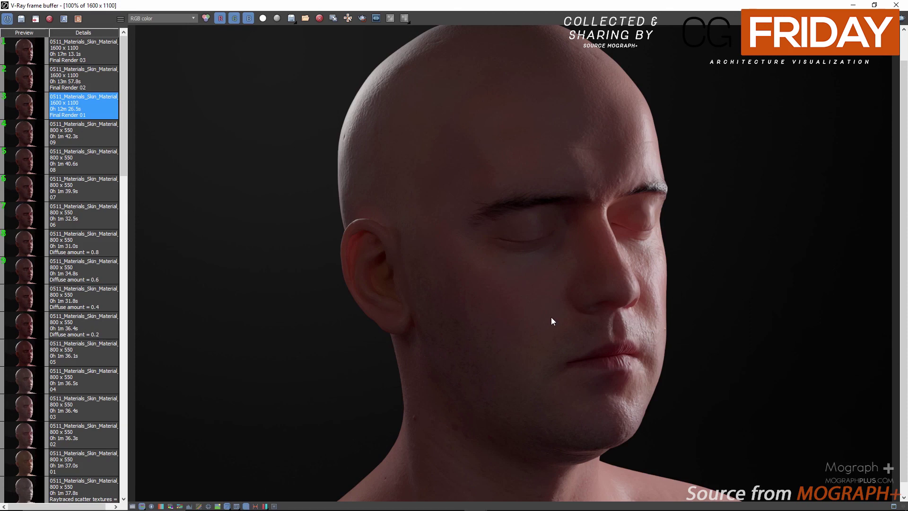
middle_click_drag(551, 315, 535, 236)
Compare Final Render 02 with Final Render 03, leaving Final Render 03 loaded
left_click(23, 87)
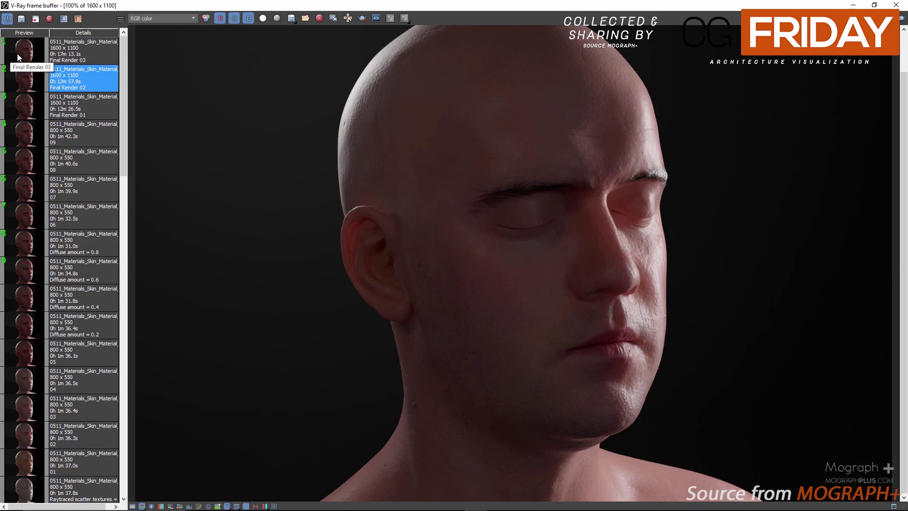
left_click(19, 57)
left_click(19, 74)
left_click(21, 54)
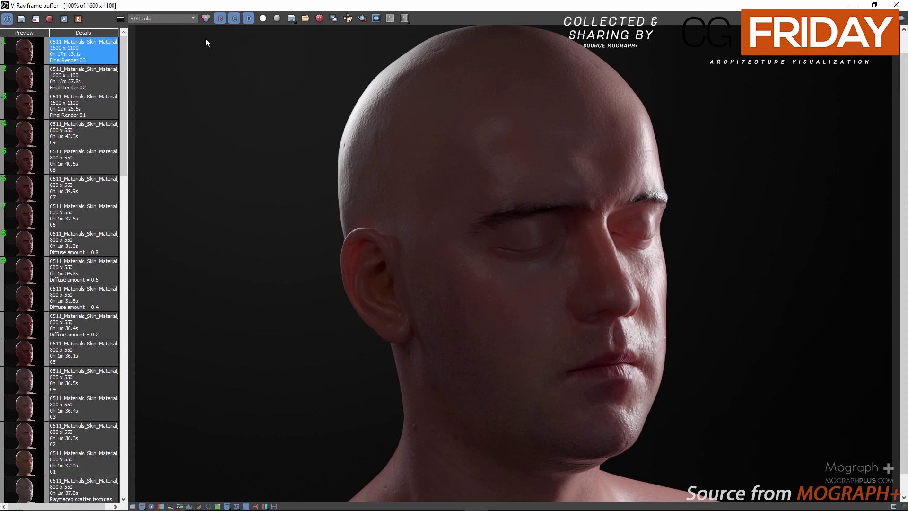
Inspect the VRayDenoiser, VRaySSS2 and lighting elements of Final Render 03, ending on the RGB color channel
left_click(180, 18)
left_click(166, 25)
left_click(166, 18)
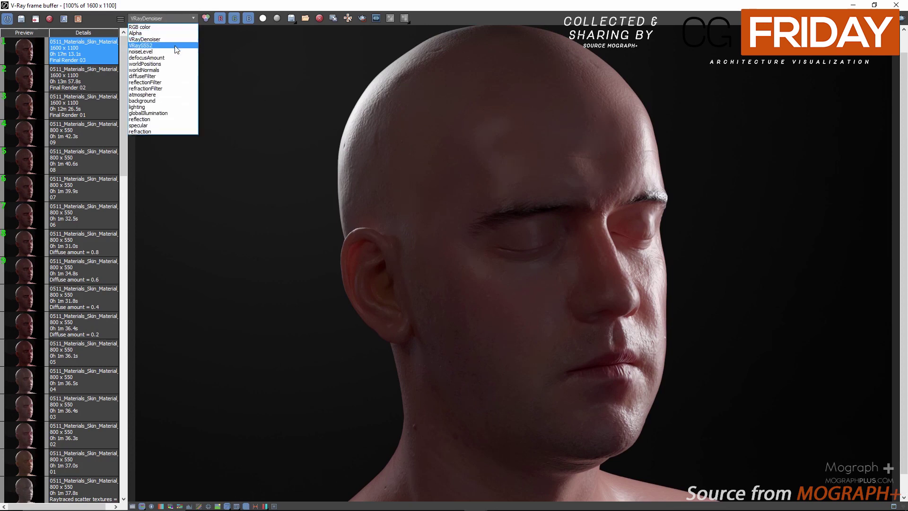
left_click(176, 45)
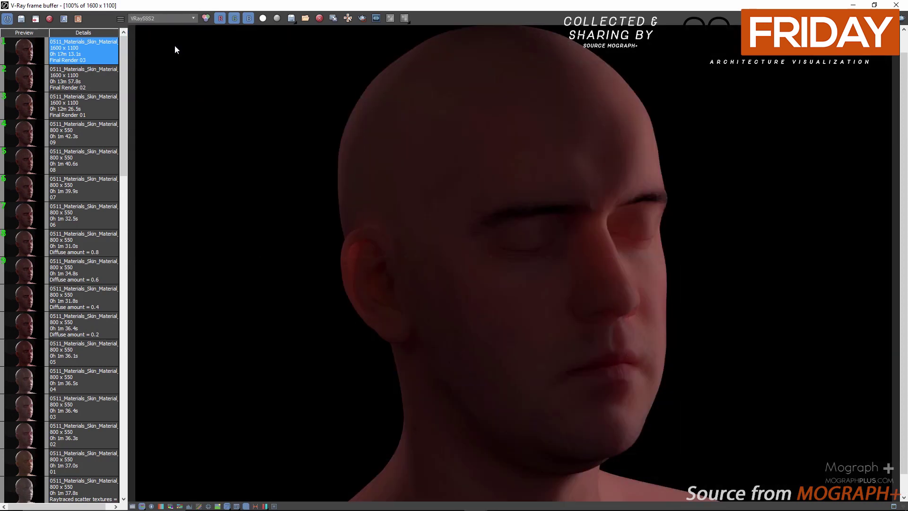
left_click(159, 19)
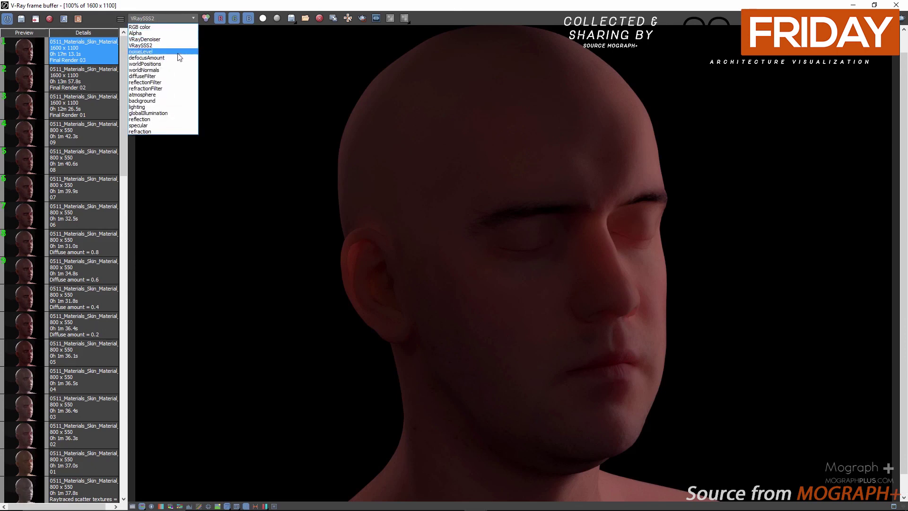
left_click(179, 107)
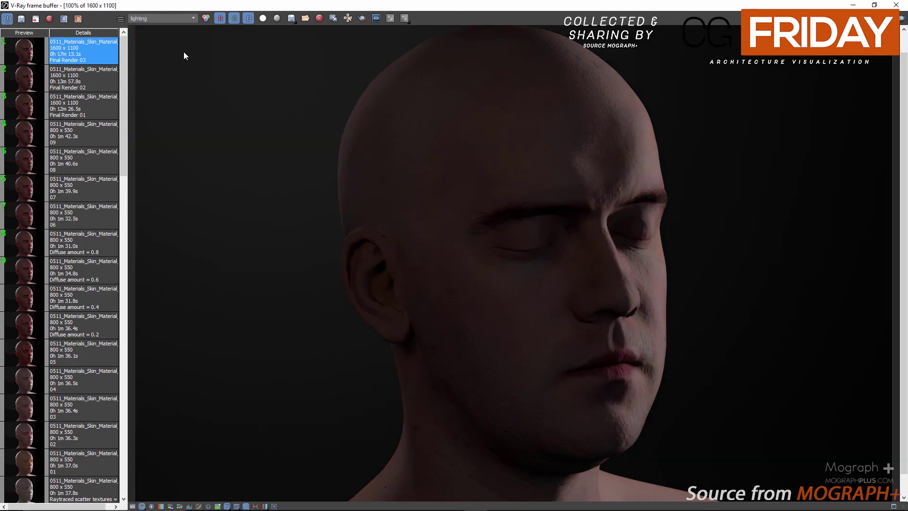
left_click(171, 19)
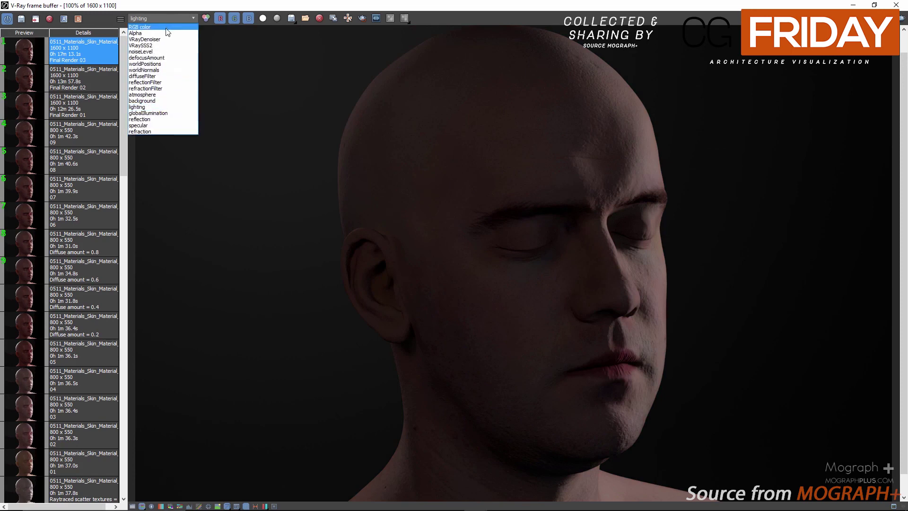
left_click(146, 26)
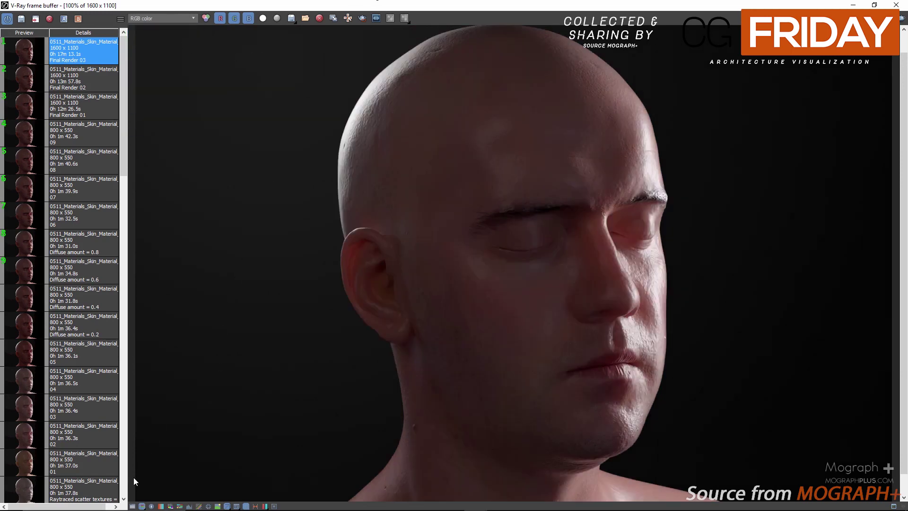
Show the frame buffer's color corrections and enable the Curve correction for Final Render 03
left_click(132, 507)
middle_click_drag(526, 373, 493, 341)
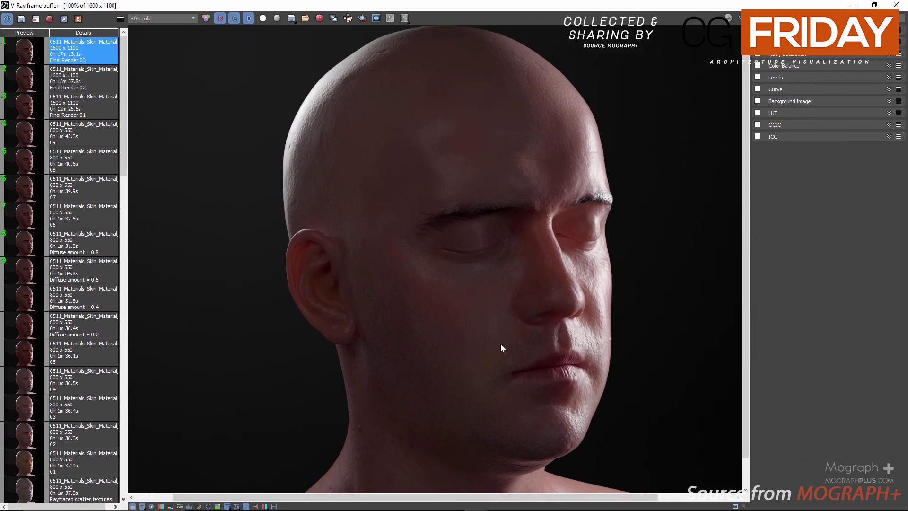
left_click(757, 90)
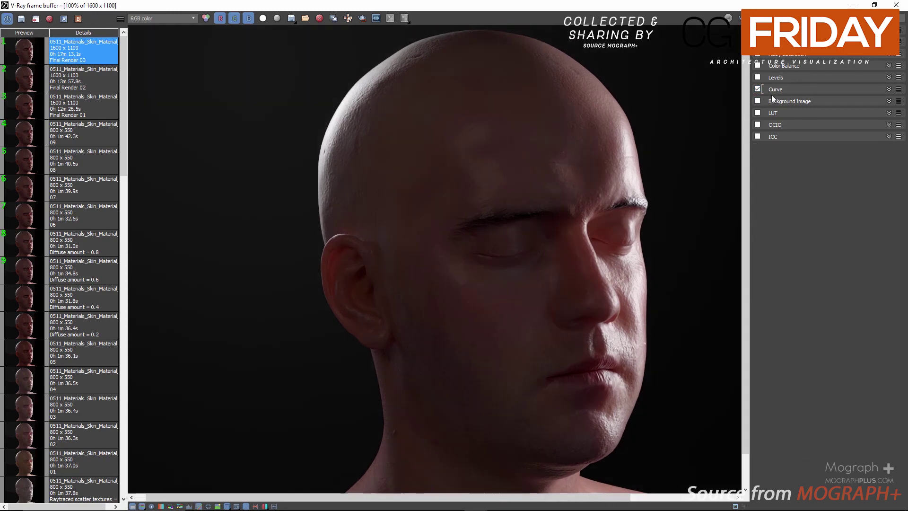
left_click(782, 228)
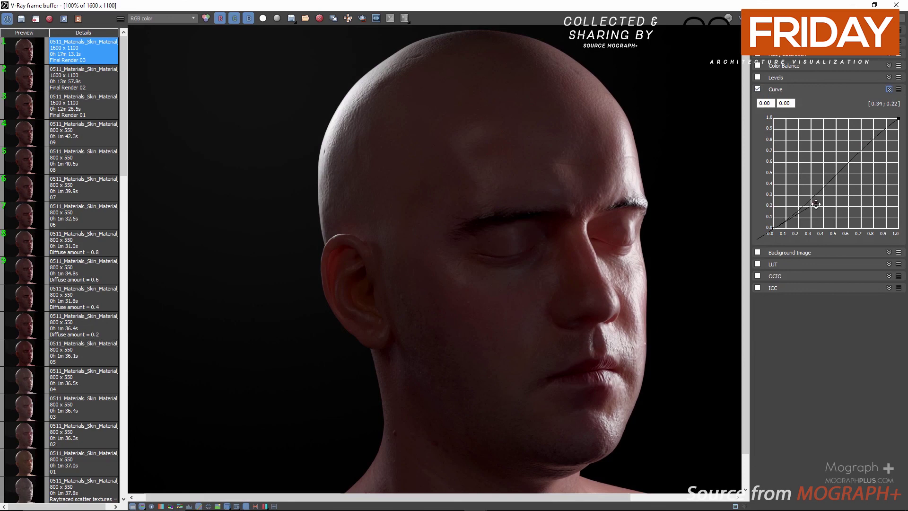
left_click(899, 88)
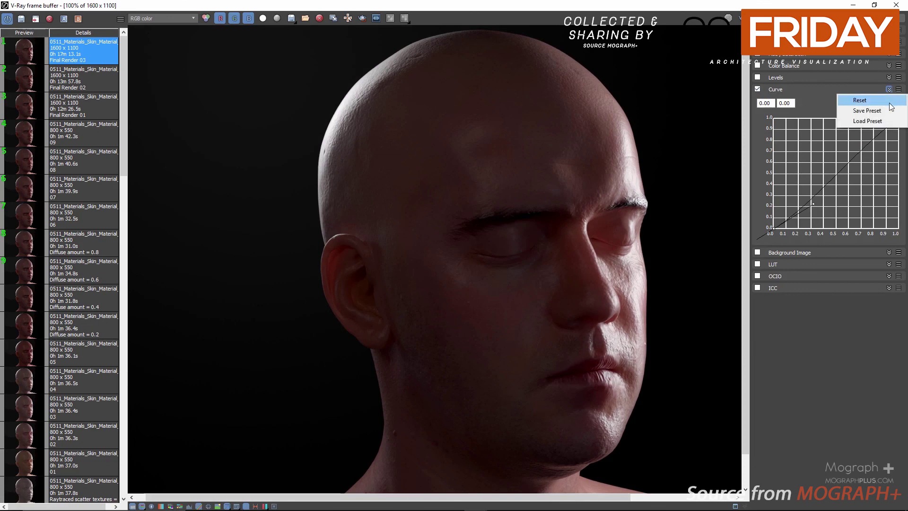
left_click(879, 98)
Darken Final Render 03 by pulling the correction curve's lower part down to about 0.35, 0.24
left_click(773, 227)
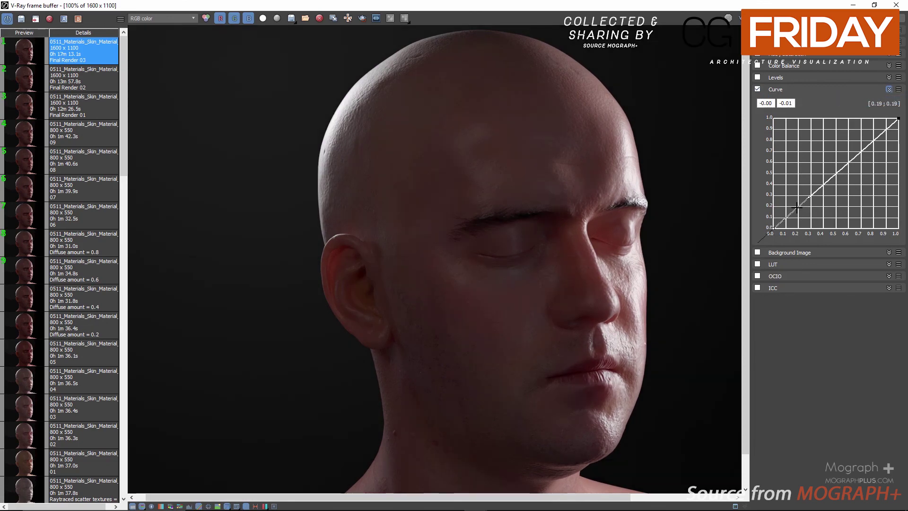
left_click_drag(810, 195, 818, 202)
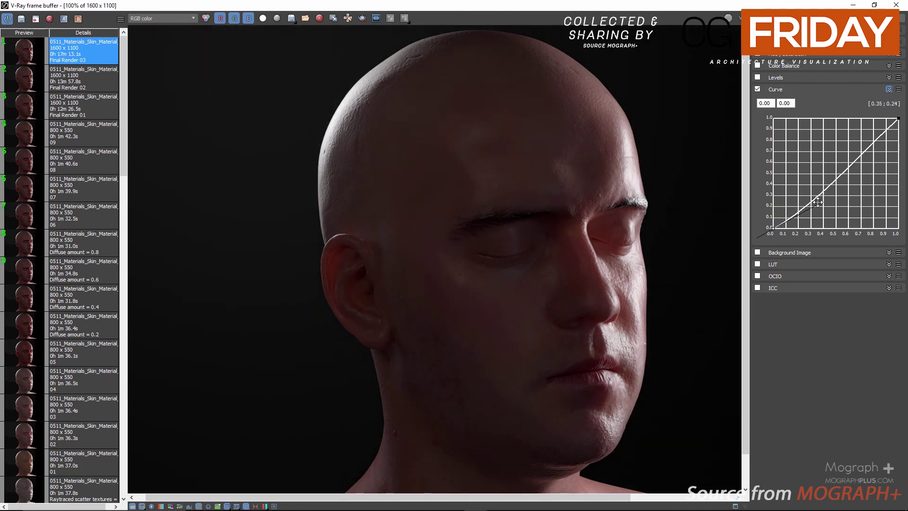
Shape the upper part of the correction curve by placing its upper handle at about 0.71, 0.73
left_click(898, 118)
left_click(863, 148)
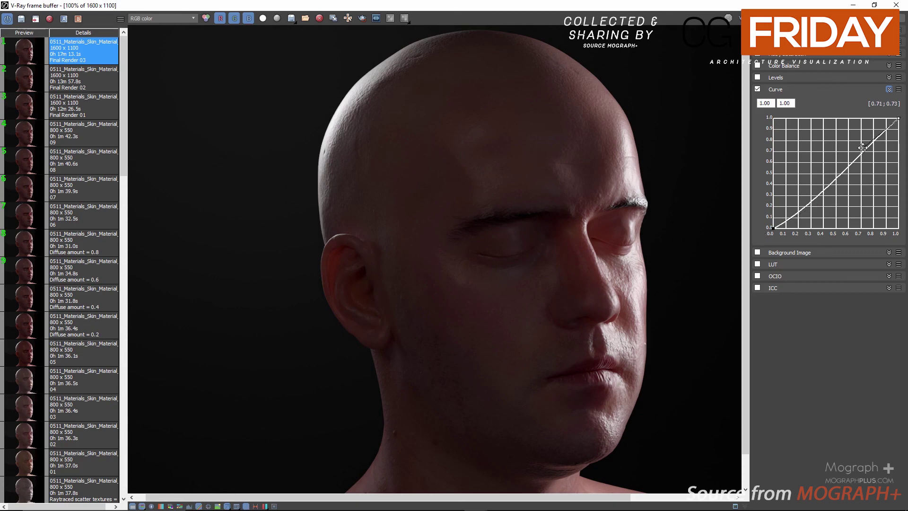
scroll(577, 251, "down", 2)
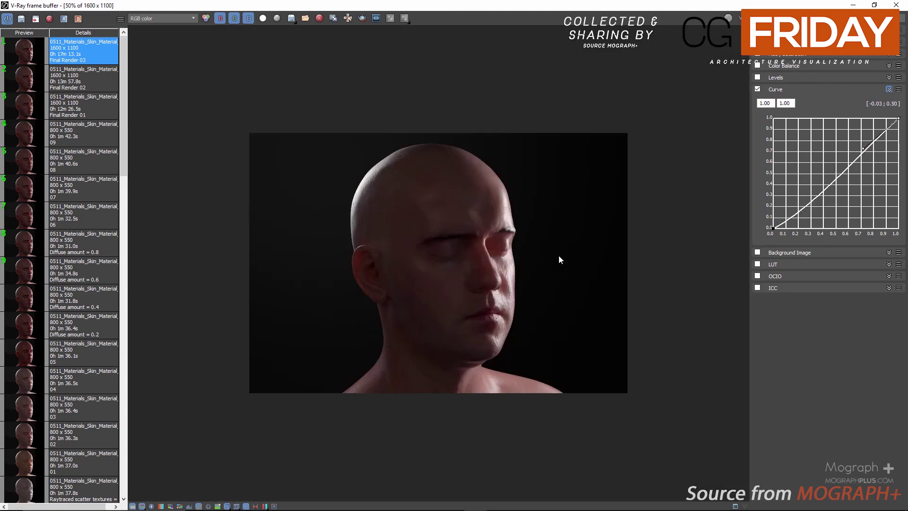
scroll(646, 208, "up", 2)
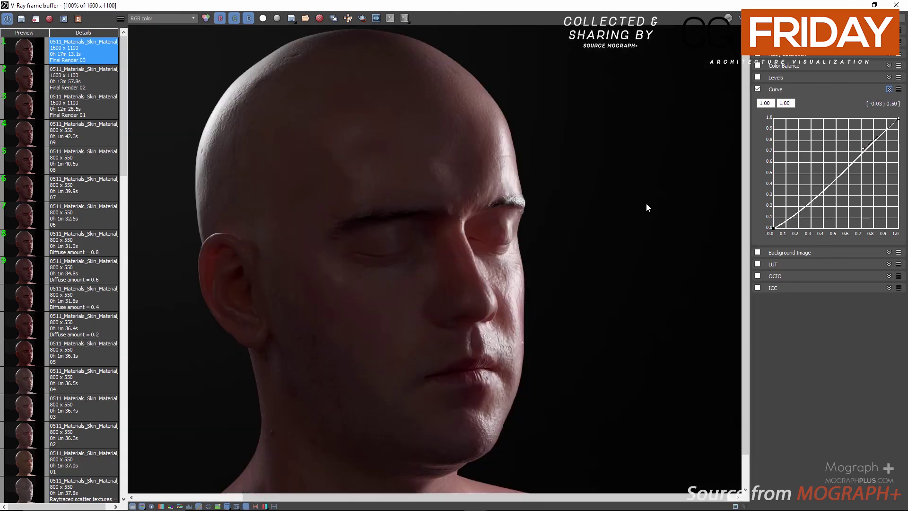
Enable the Color Balance correction and shift its Yellow–Blue value toward blue, to 0.08
left_click(757, 67)
left_click_drag(824, 141, 827, 141)
left_click(900, 134)
key("BackSpace")
type("08")
key("Return")
Shift the Color Balance highlights slightly toward yellow with a Yellow–Blue value of -0.04, and check the render
left_click(867, 79)
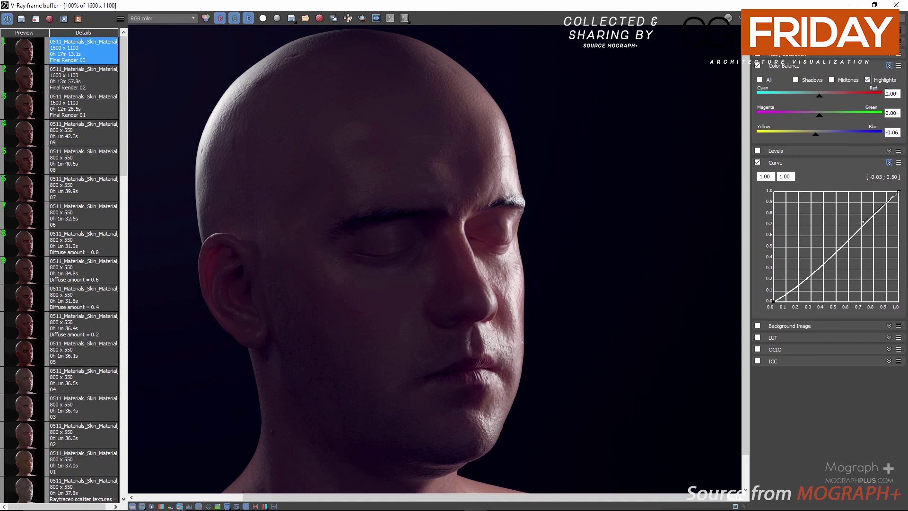
left_click_drag(826, 135, 818, 140)
left_click(892, 132)
scroll(385, 283, "down", 3)
scroll(492, 262, "up", 4)
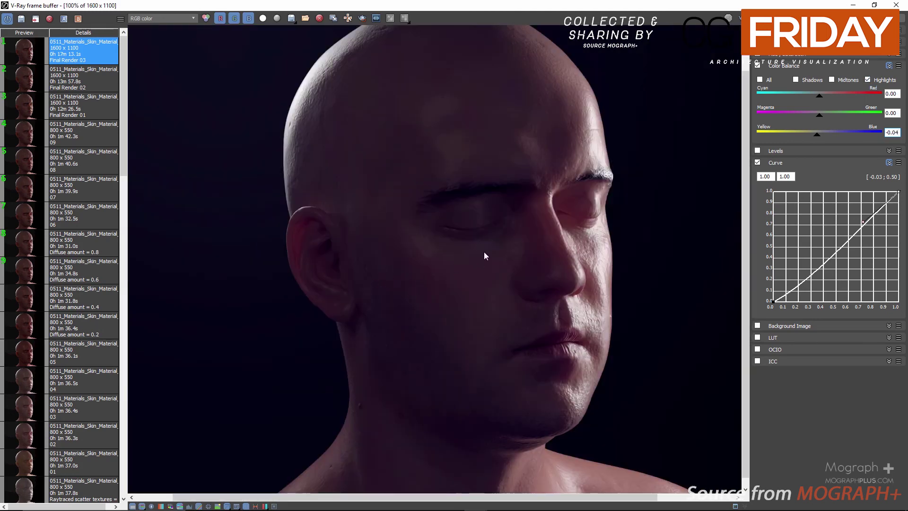
scroll(492, 262, "up", 1)
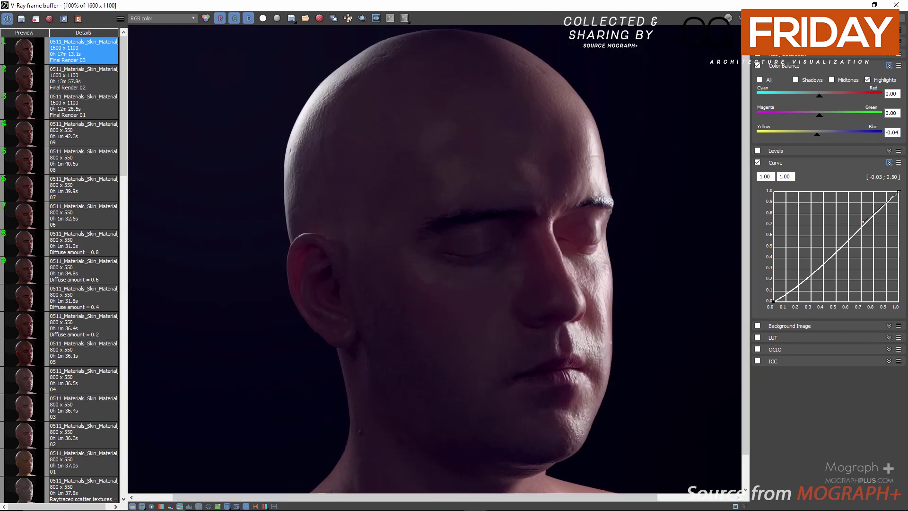
scroll(800, 56, "up", 1)
Try a white balance temperature of 3000 on the render
left_click(758, 43)
scroll(580, 229, "down", 3)
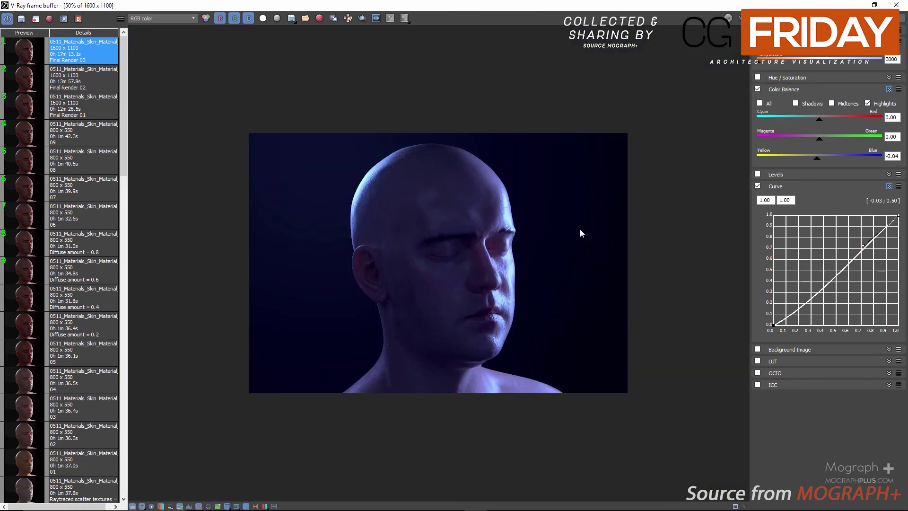
scroll(580, 228, "up", 4)
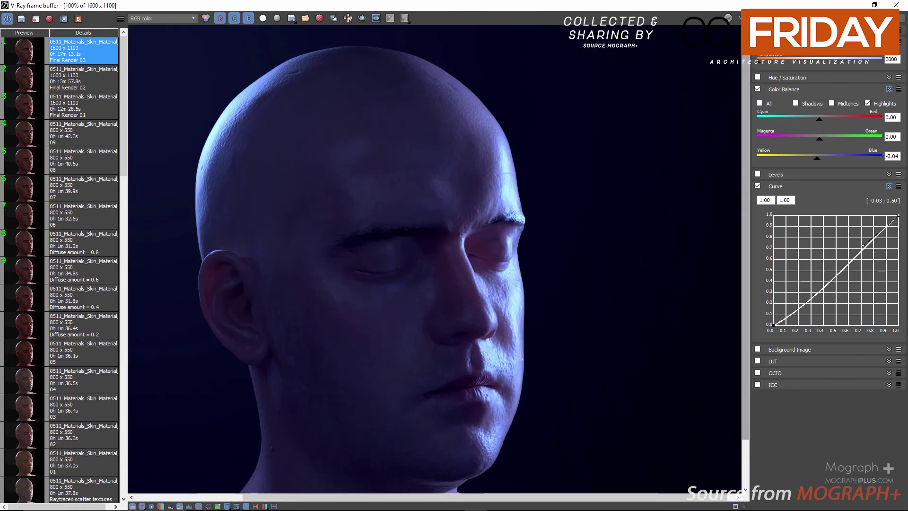
left_click(758, 42)
Try desaturating the render completely using Hue/Saturation with Saturation at -1.00
left_click(758, 77)
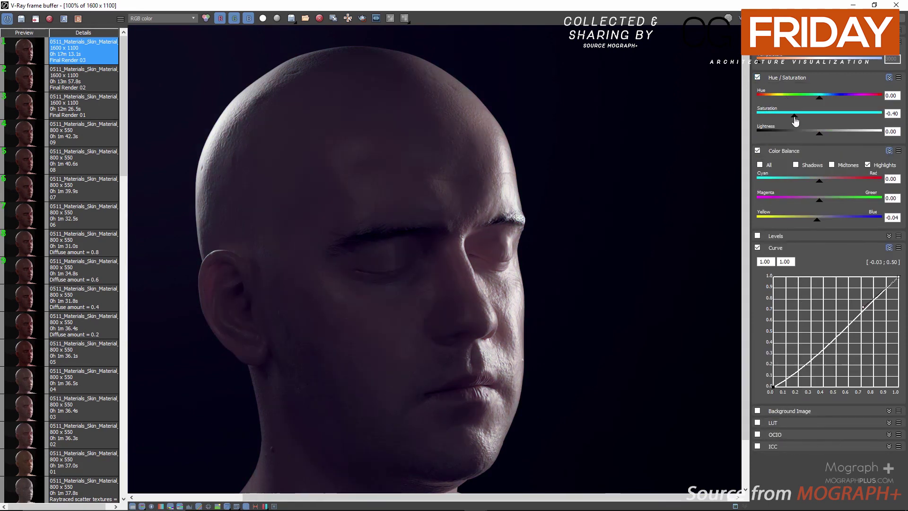
scroll(501, 213, "down", 3)
scroll(490, 253, "up", 3)
middle_click_drag(489, 253, 505, 291)
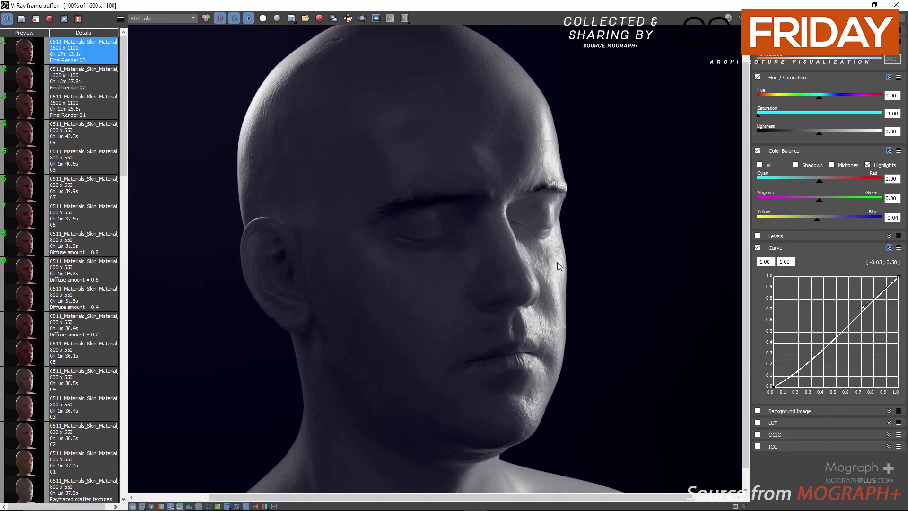
left_click(757, 78)
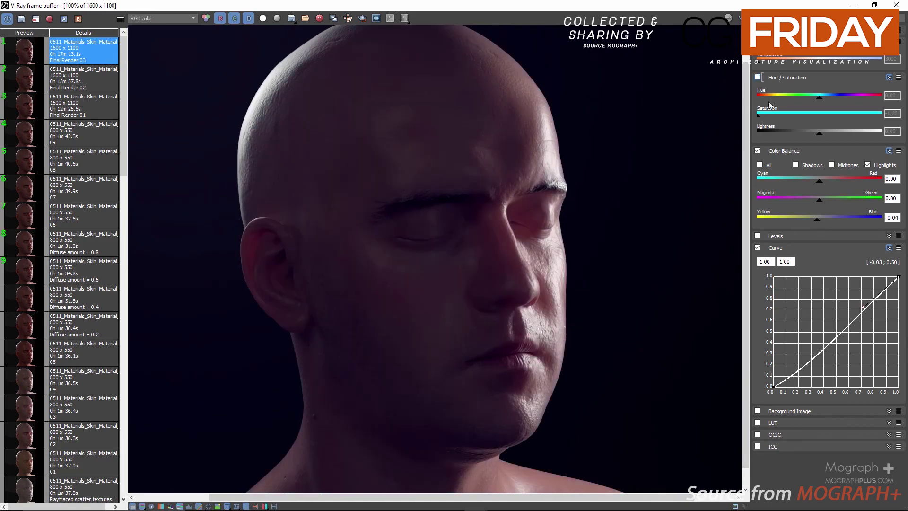
Readjust the lower handle of the correction curve to about 0.34, 0.23 and hide the color corrections
left_click_drag(776, 378, 773, 386)
left_click_drag(822, 364, 816, 361)
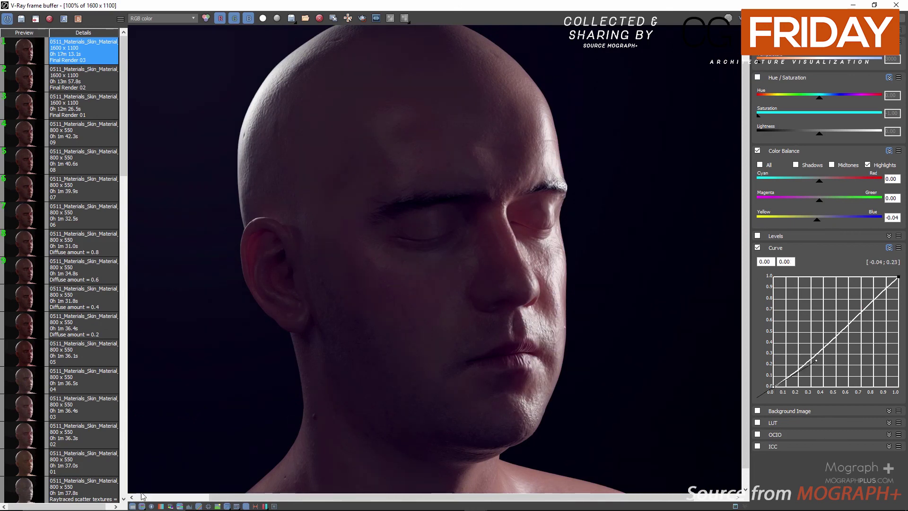
left_click(133, 505)
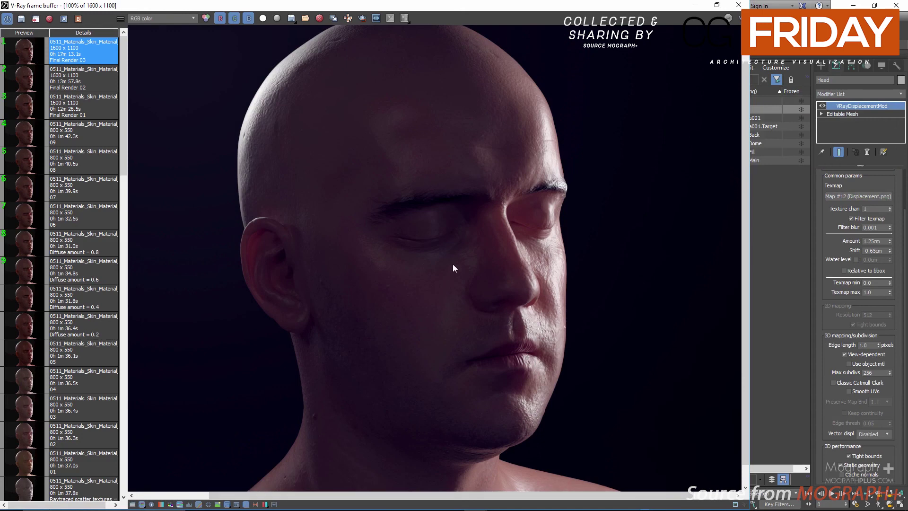
Check the color-corrected render and refit the frame buffer by restoring its window and maximizing it again
scroll(453, 264, "down", 2)
scroll(455, 261, "up", 2)
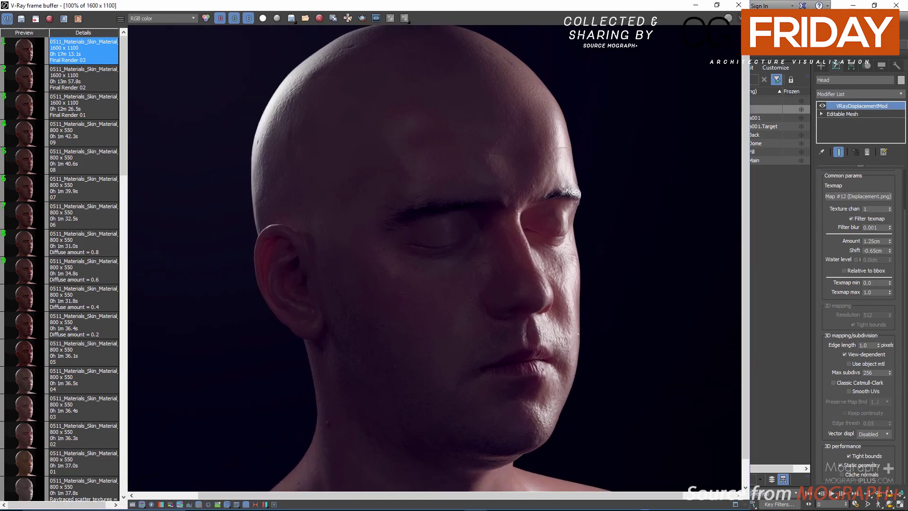
left_click(717, 5)
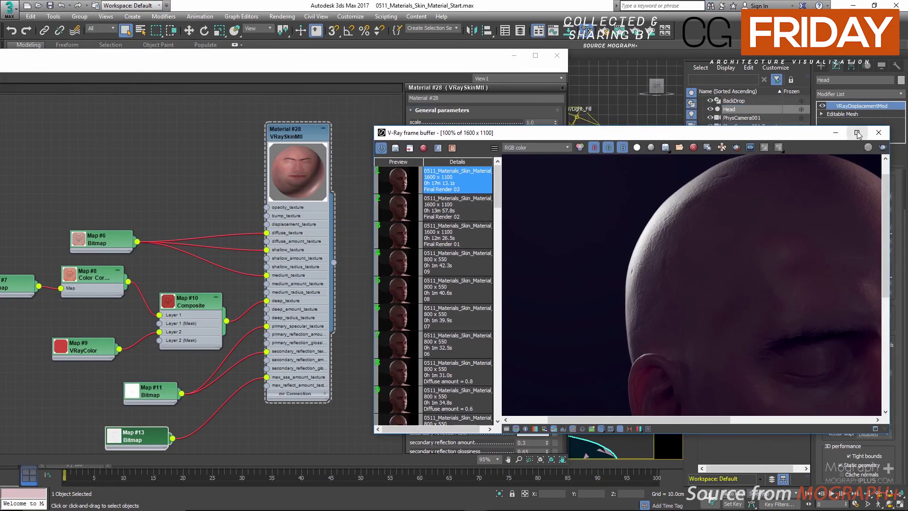
left_click(857, 133)
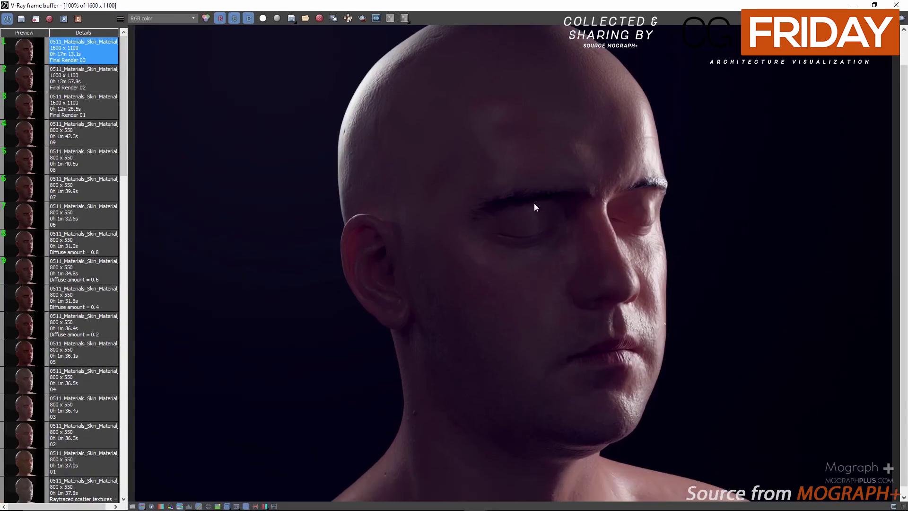